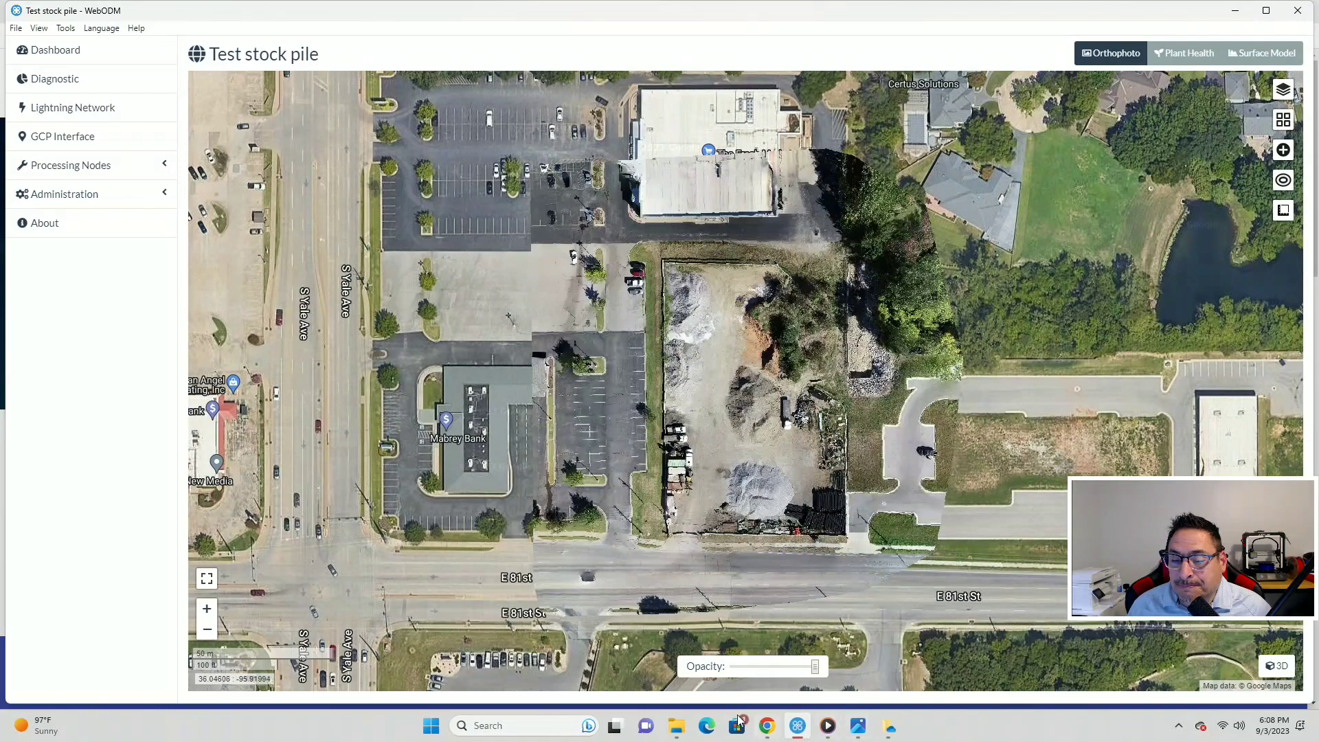
- Bring up File Explorer showing the 'A test folder for pix4d' folder of 112 DJI photos
click(678, 728)
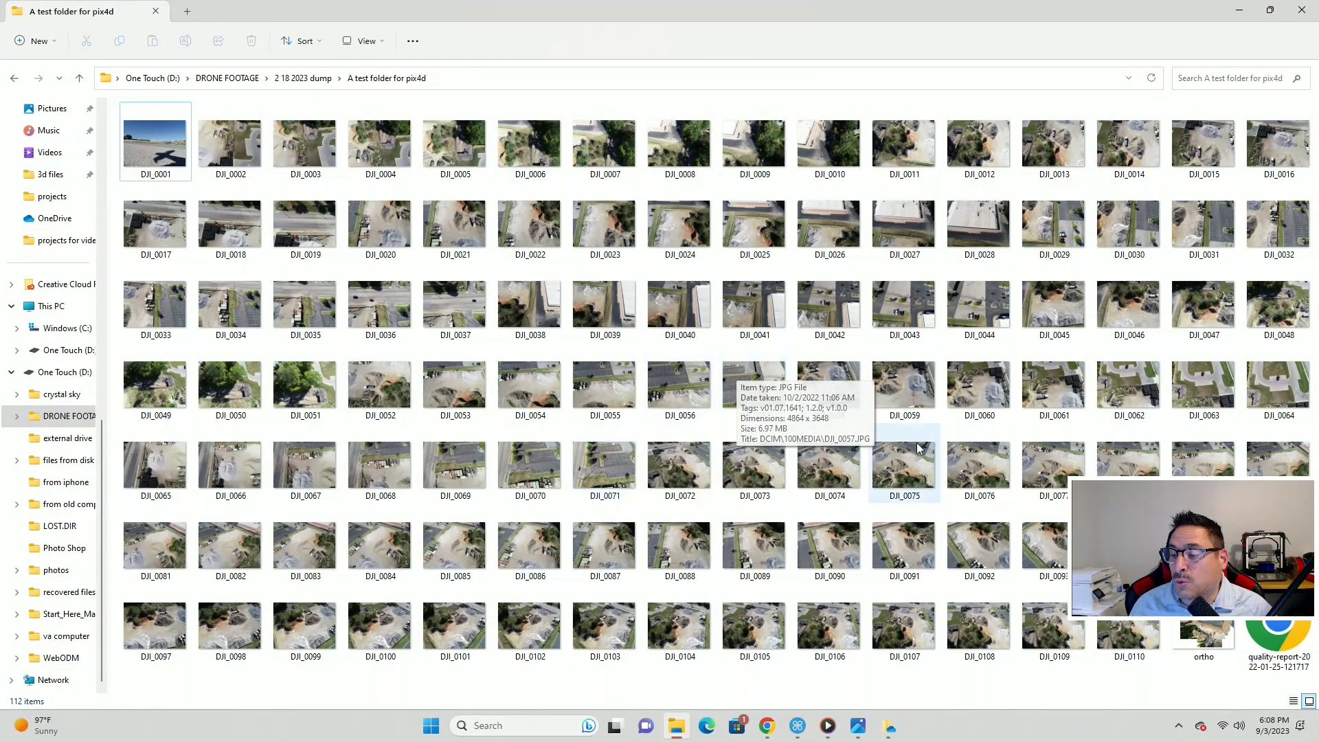
- Check the DJI photo thumbnail details, then minimize Explorer to get back to the WebODM stockpile map
mouse_move(971, 550)
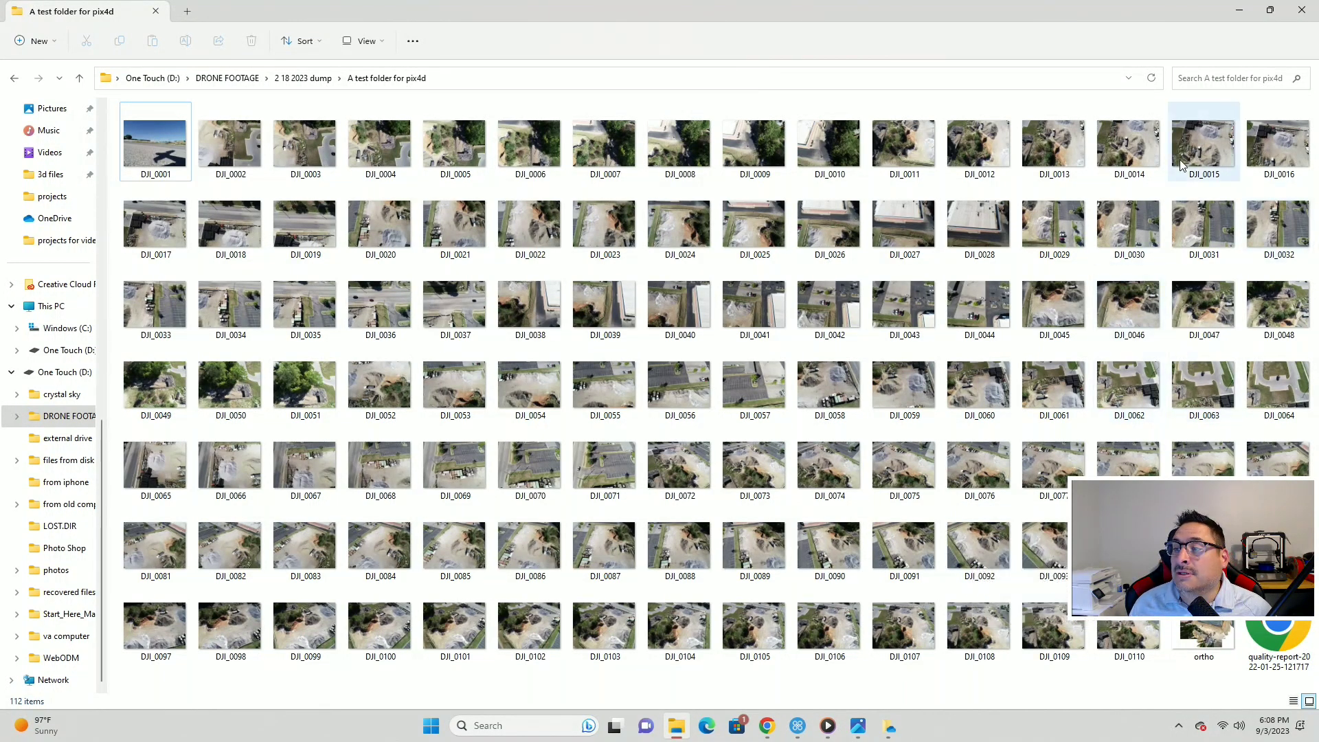
click(1238, 10)
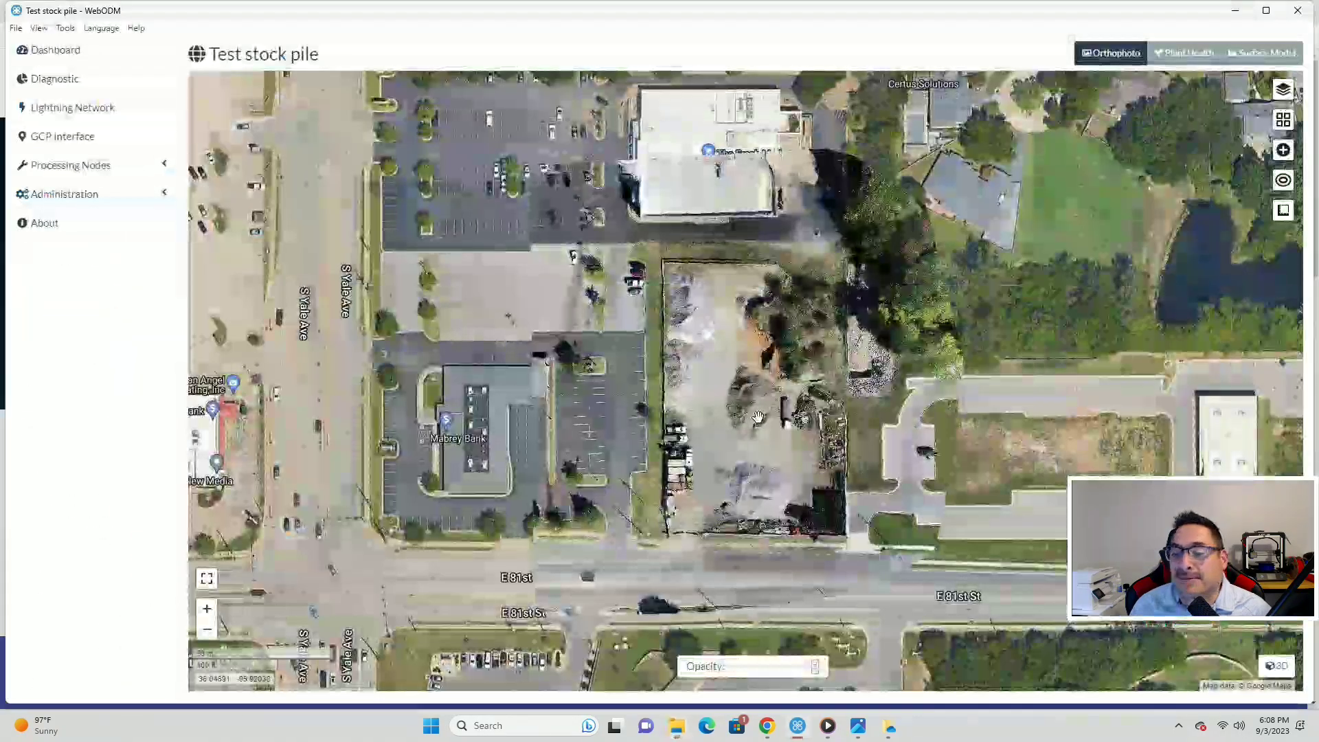
- Zoom in and out on the stockpile orthophoto to compare it with the satellite basemap
scroll(755, 415, down, 1)
scroll(753, 410, up, 1)
scroll(750, 407, down, 1)
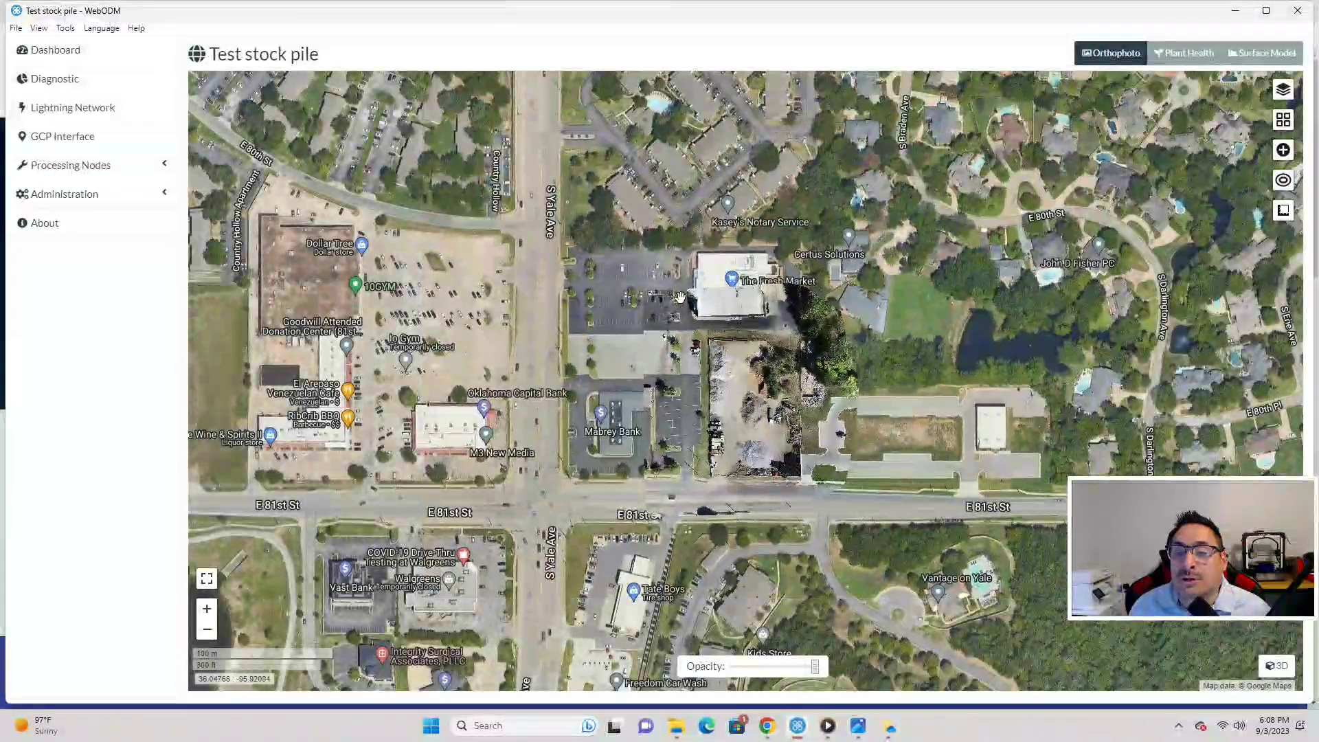
scroll(797, 384, up, 1)
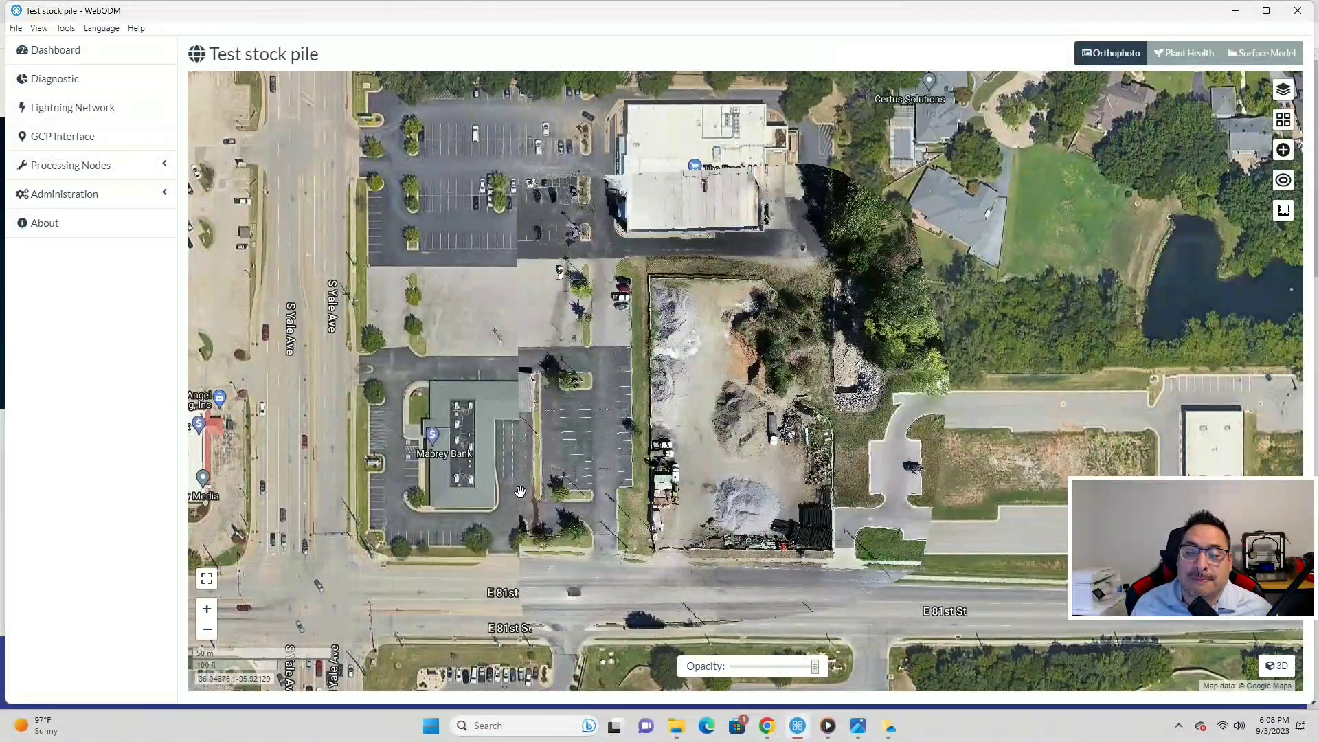
click(950, 426)
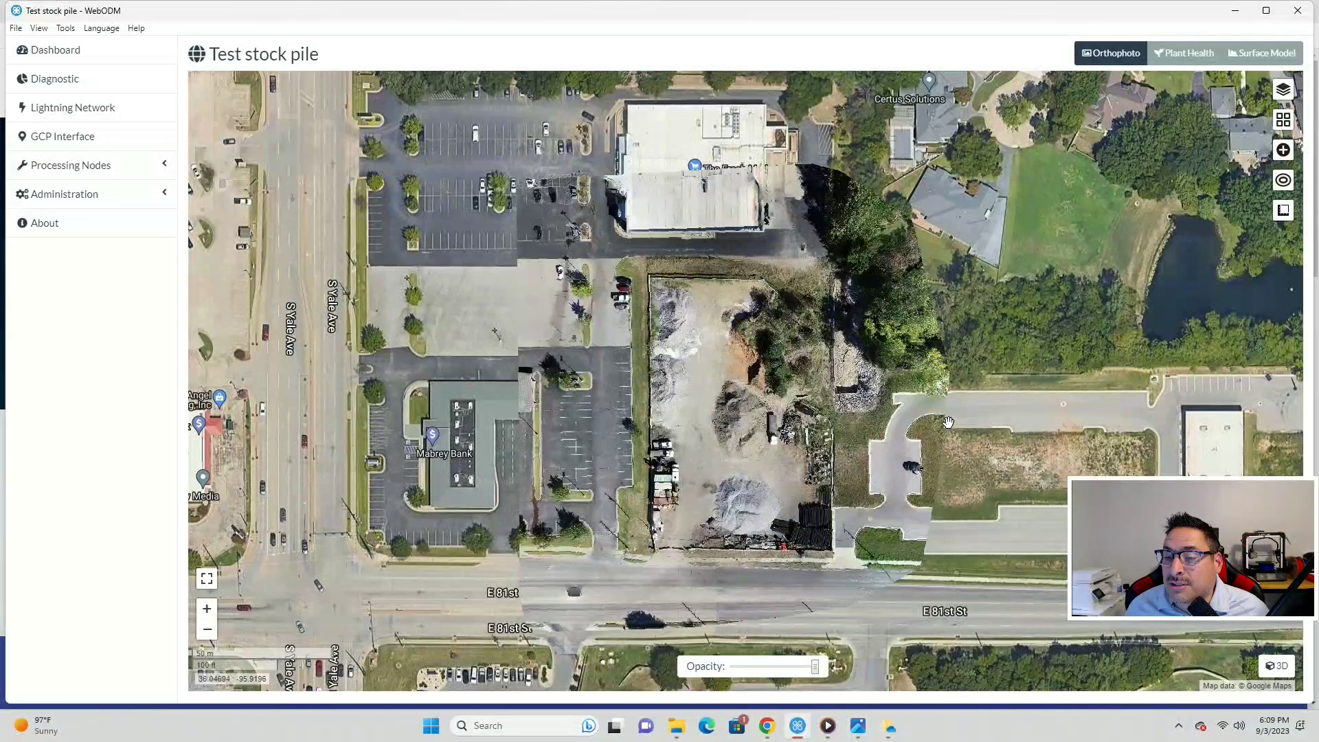
scroll(931, 515, up, 5)
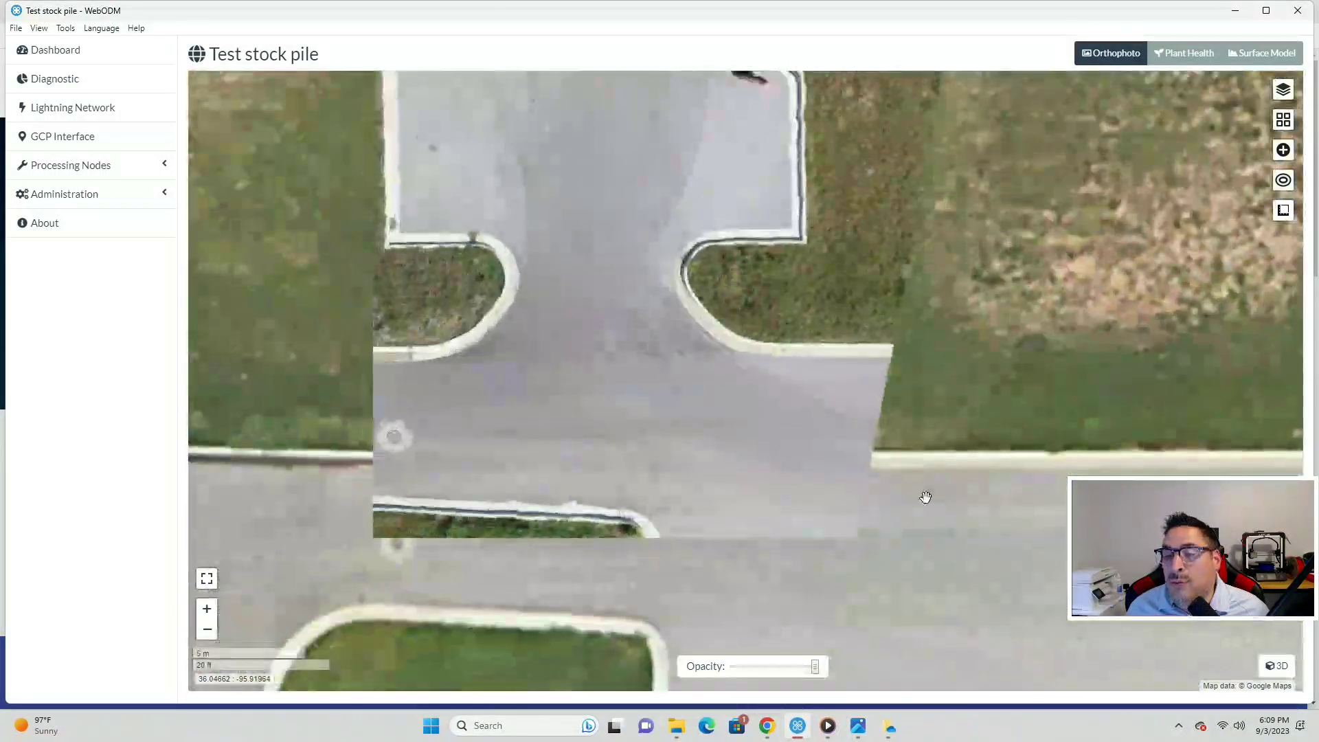
scroll(906, 460, down, 2)
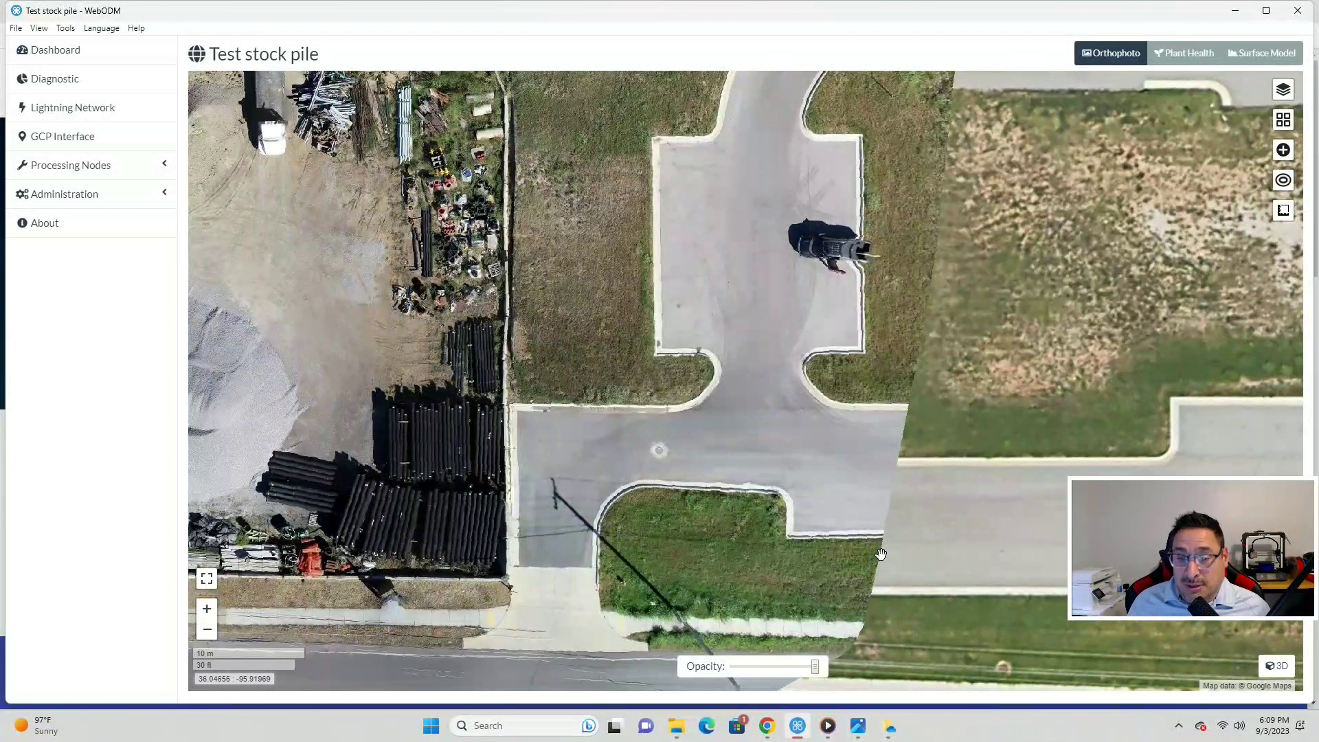
scroll(785, 518, down, 2)
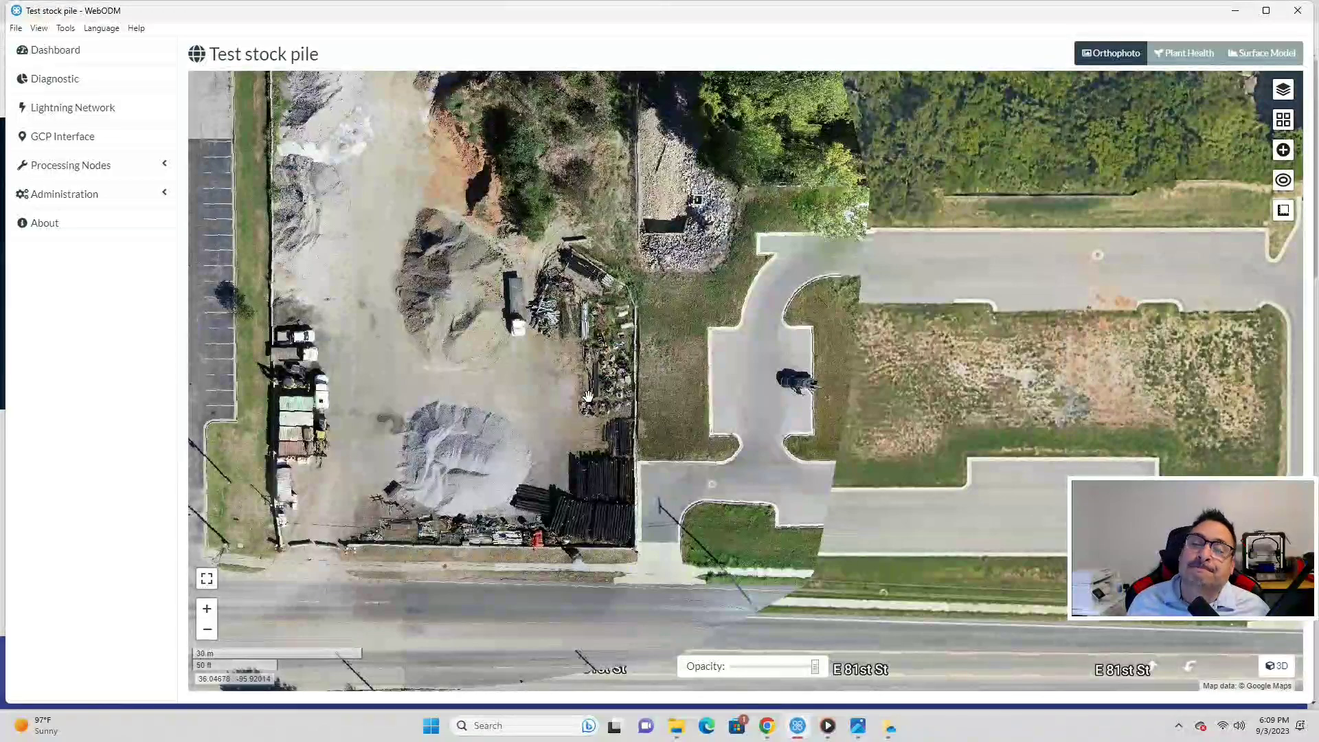
scroll(645, 367, down, 1)
scroll(621, 377, up, 1)
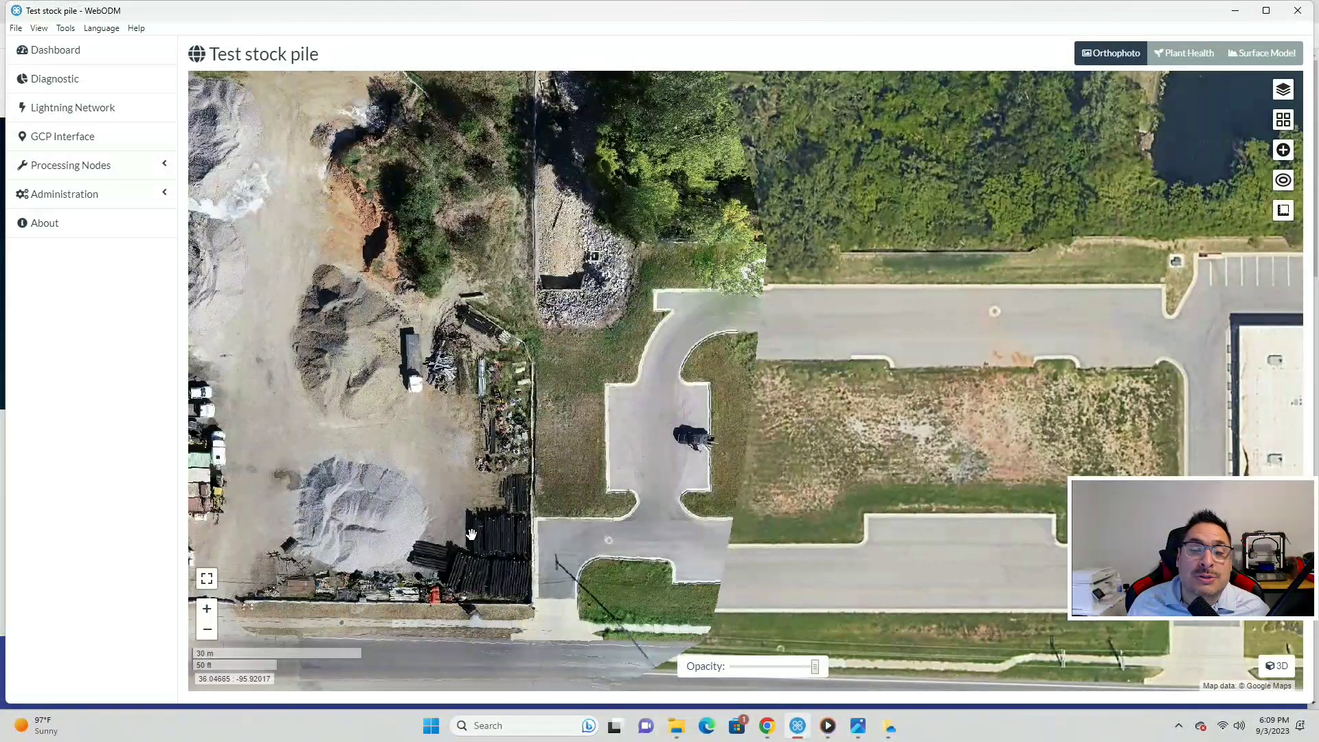
scroll(472, 534, down, 1)
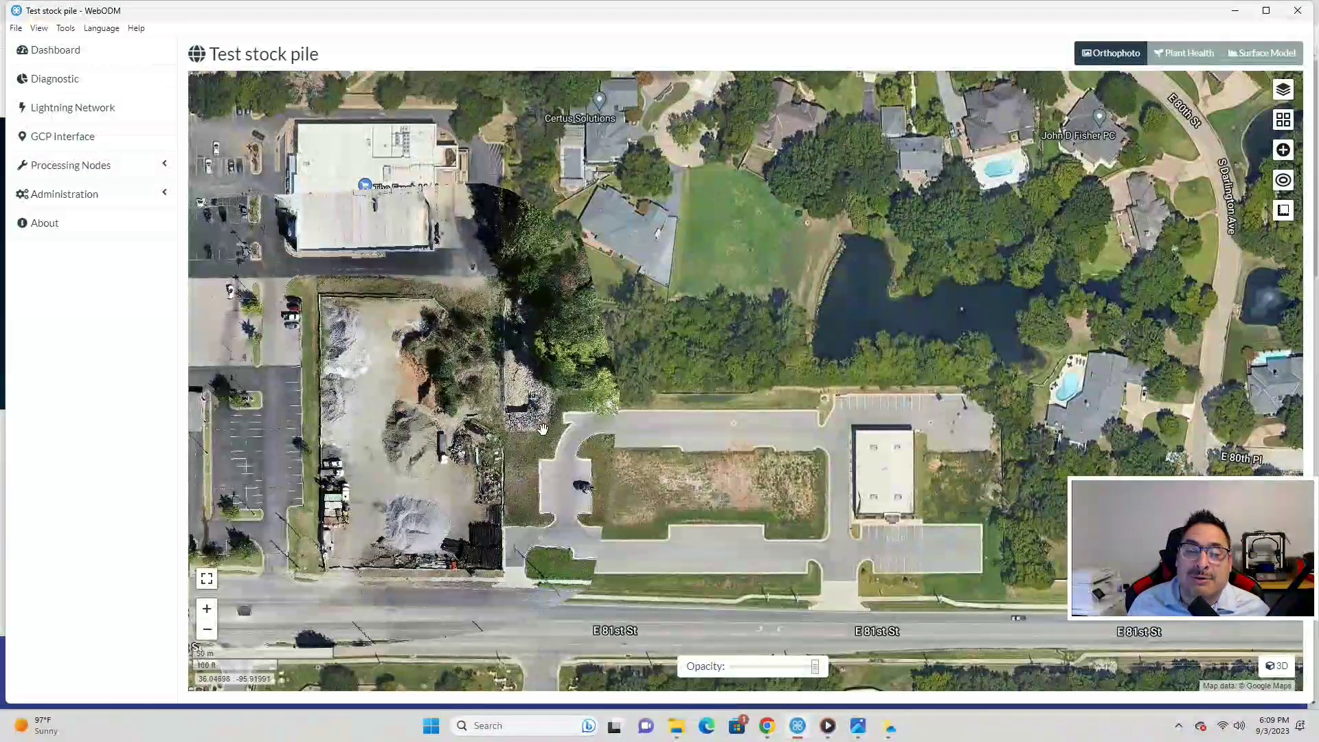
scroll(526, 424, up, 1)
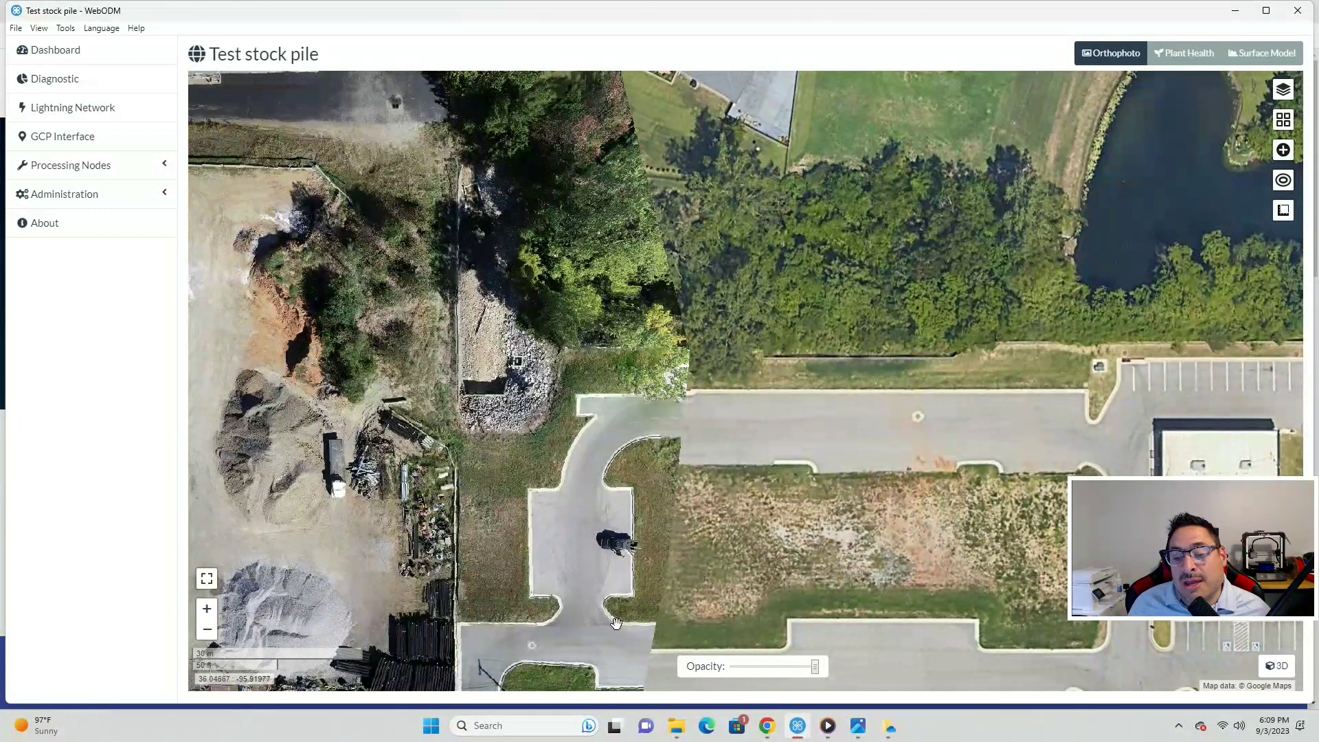
scroll(654, 627, up, 4)
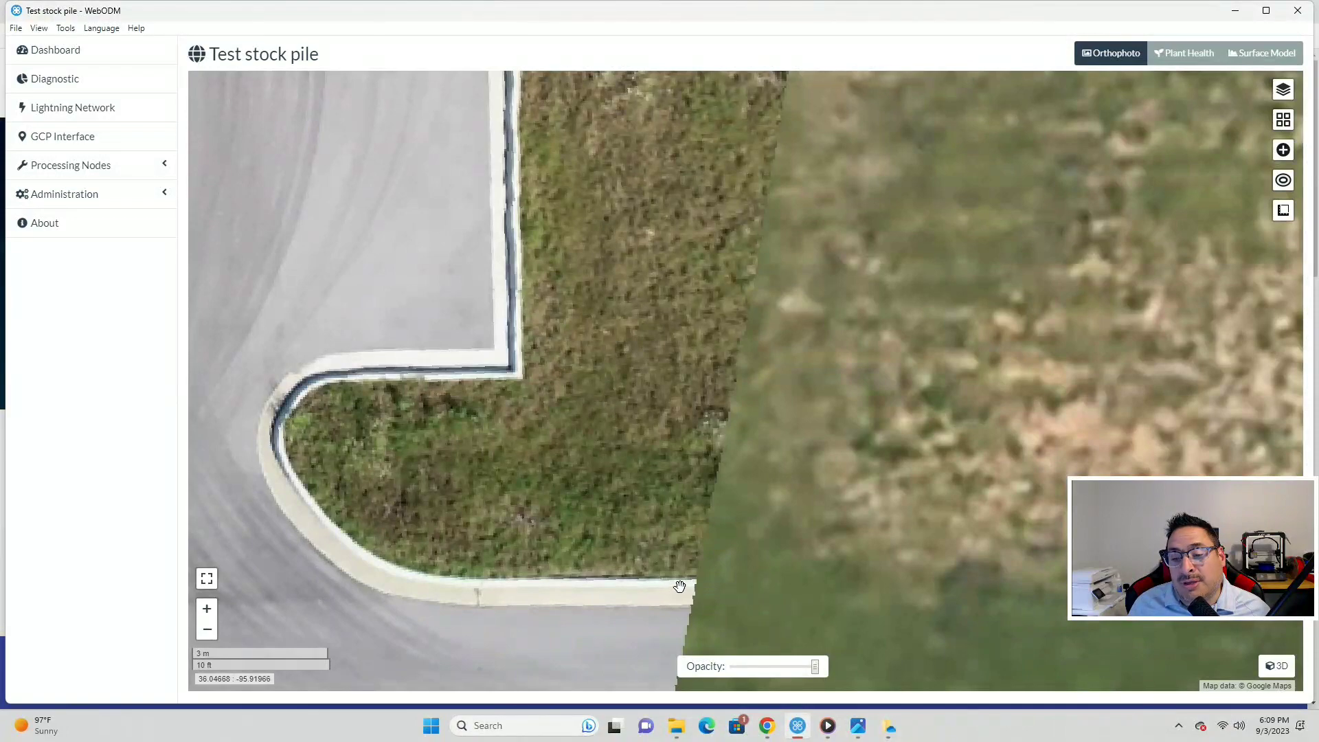
scroll(680, 585, down, 4)
scroll(673, 589, up, 1)
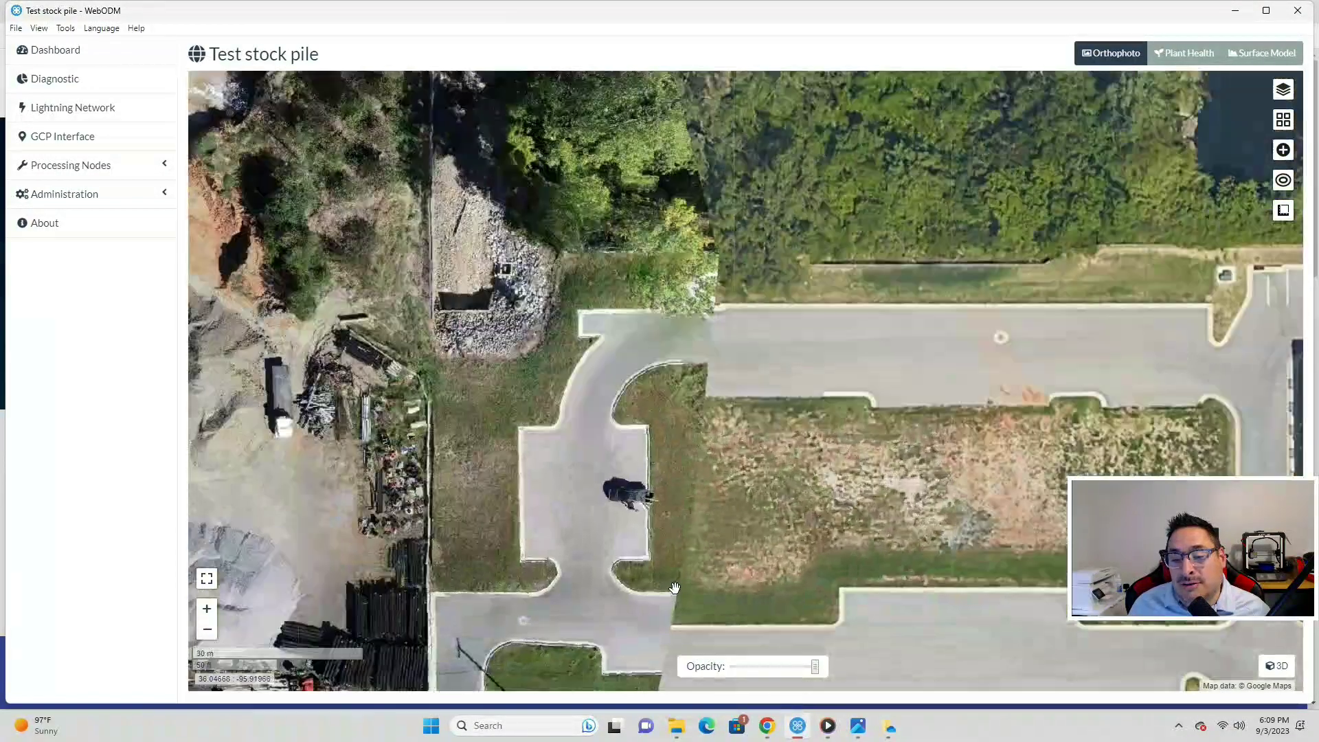
- Center the driveway crossing on the map, then switch to the pix4d.com homepage in Chrome
drag(709, 588, 707, 430)
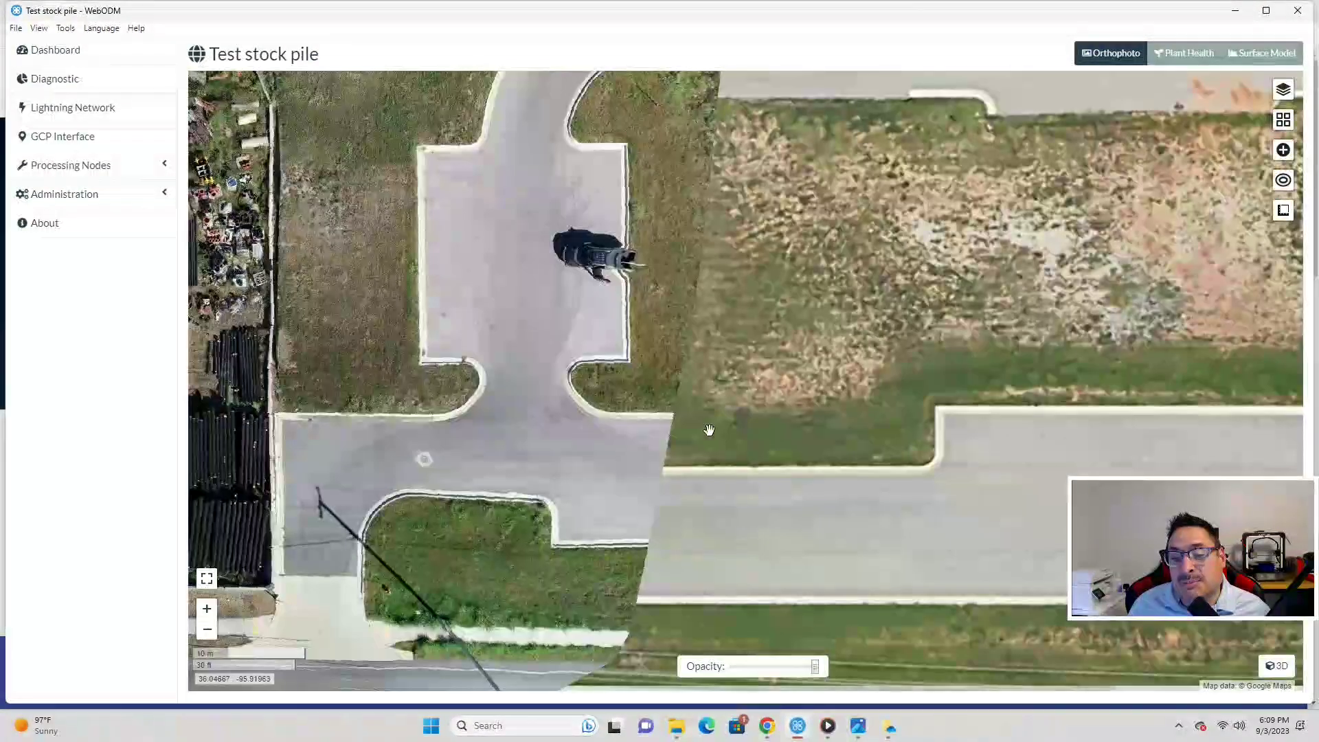
click(665, 471)
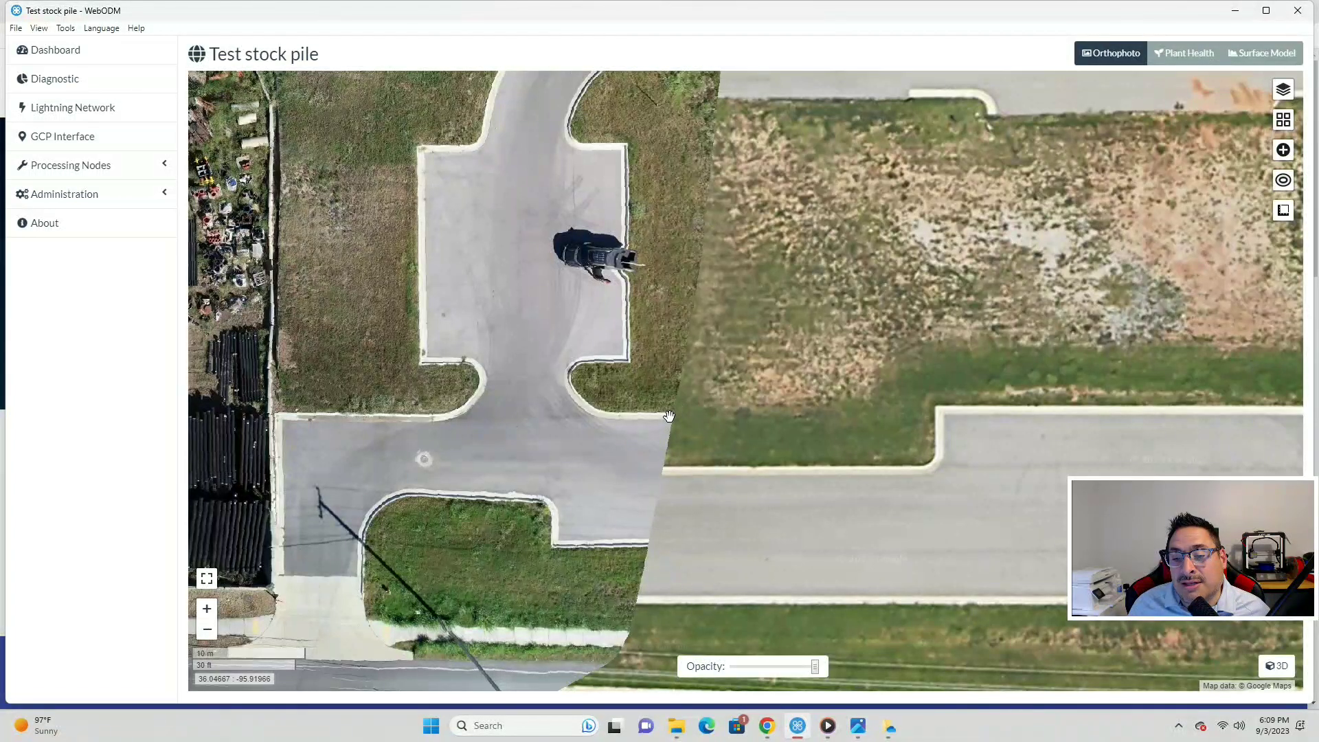
click(666, 472)
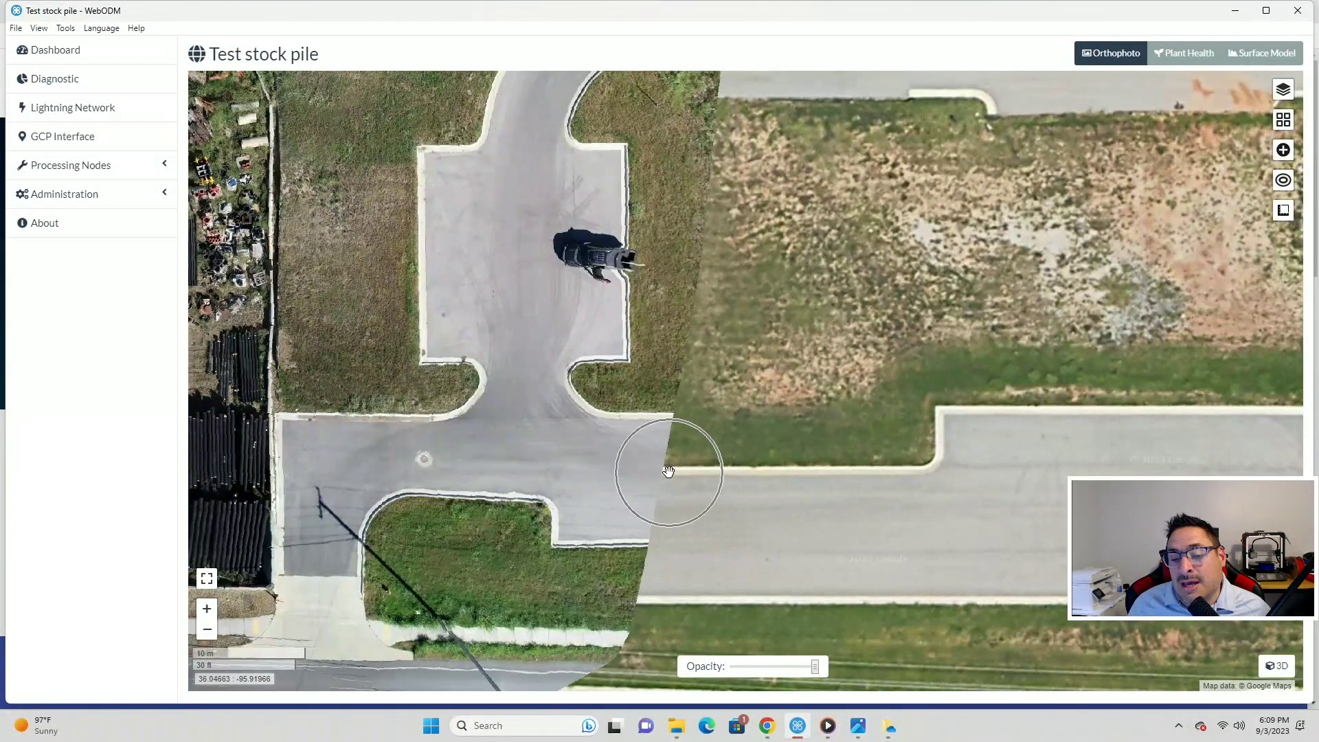
click(698, 263)
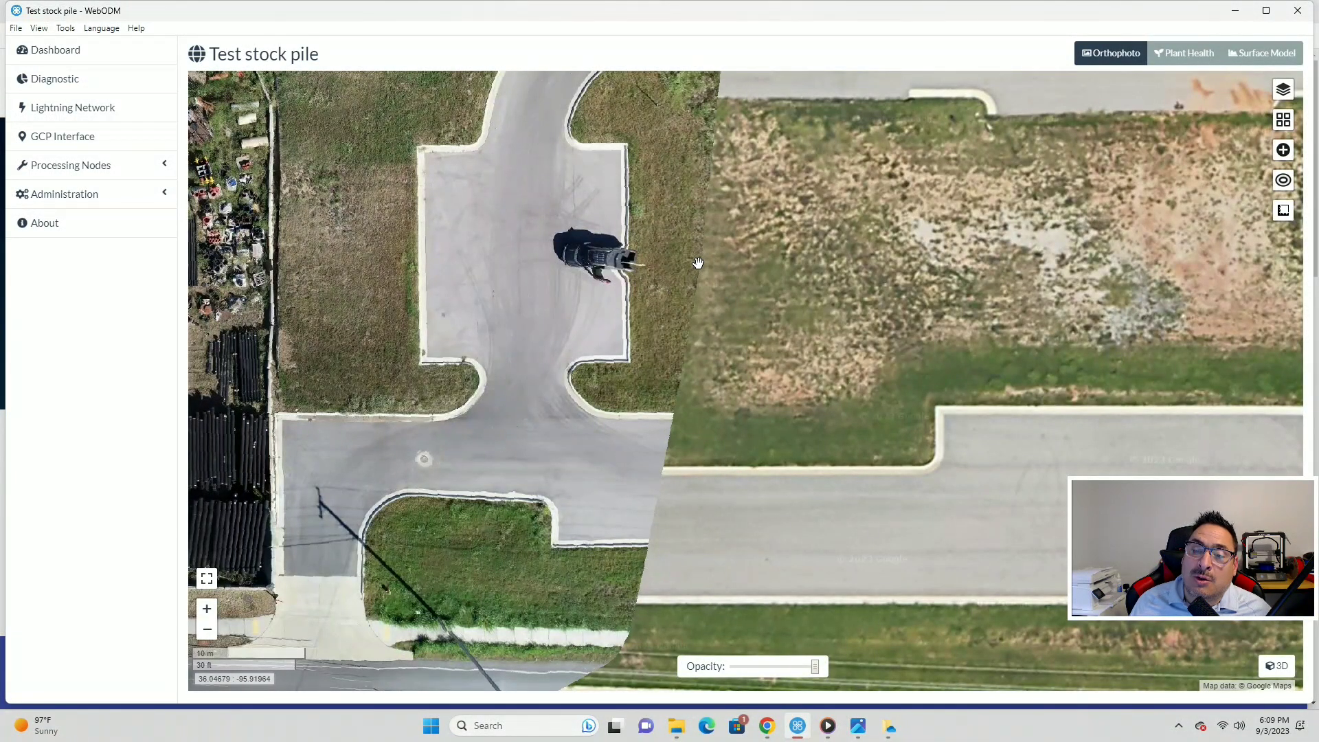
click(698, 263)
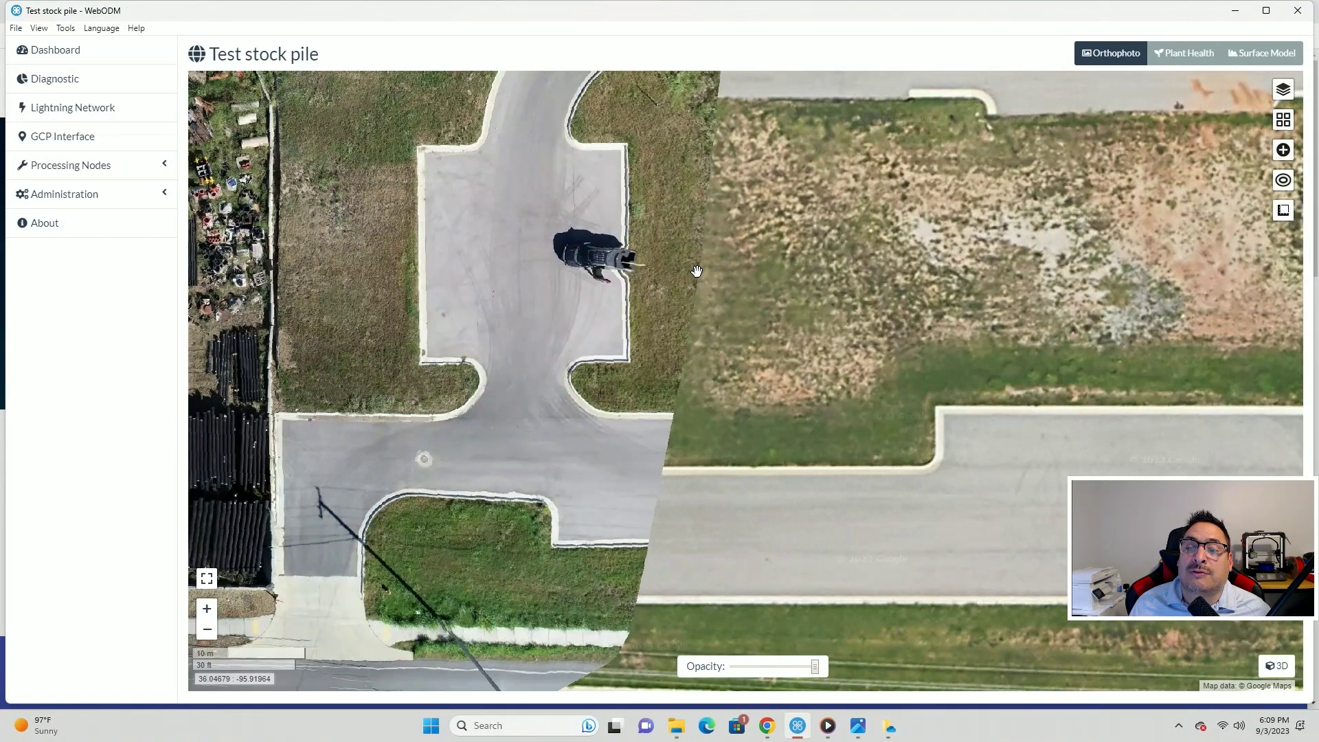
scroll(675, 340, down, 4)
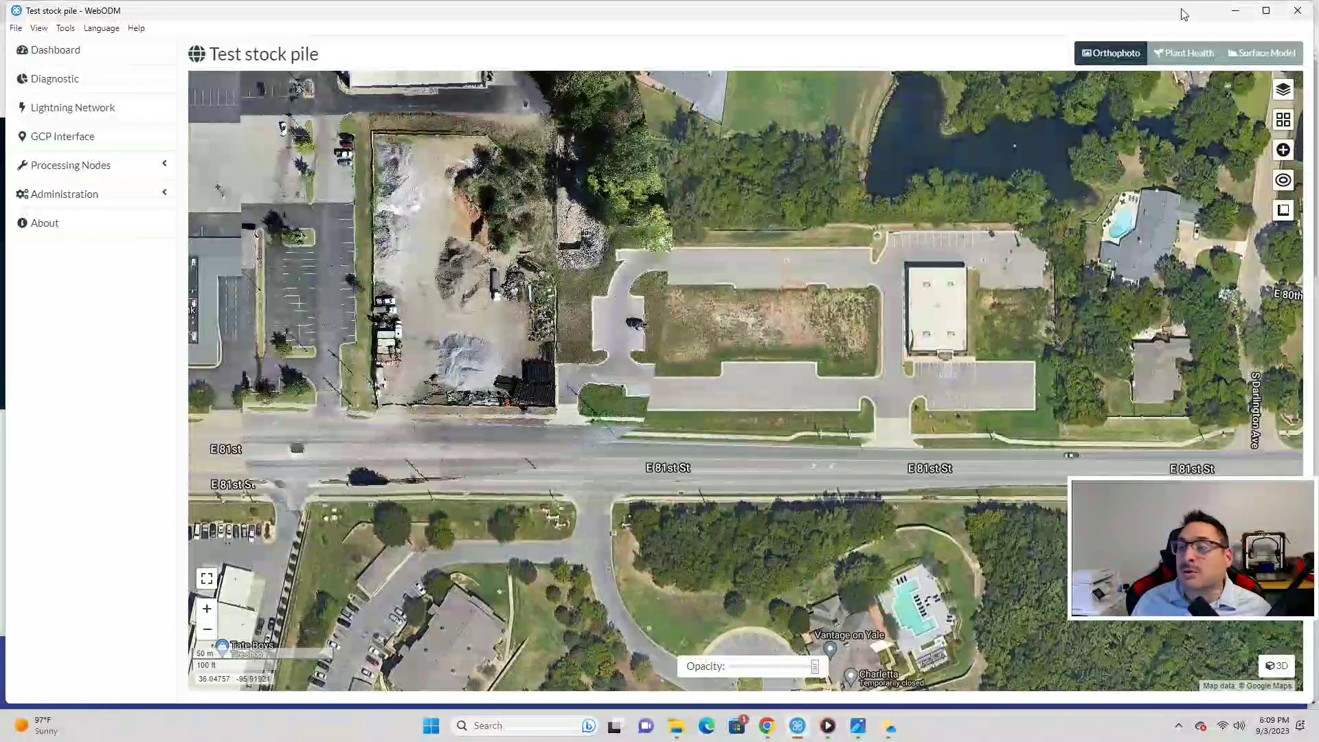
click(766, 726)
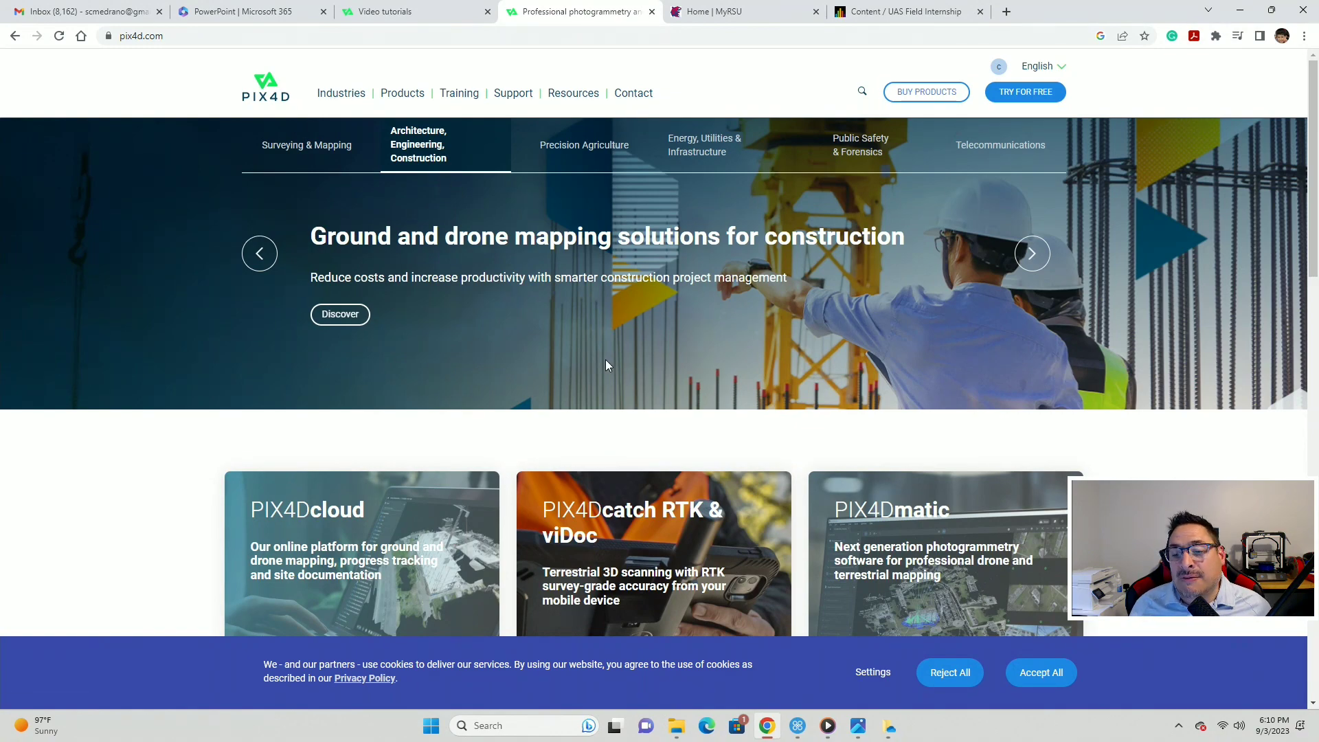
- Browse the pix4d.com products and scroll through the PIX4Dcloud product page
scroll(606, 364, down, 7)
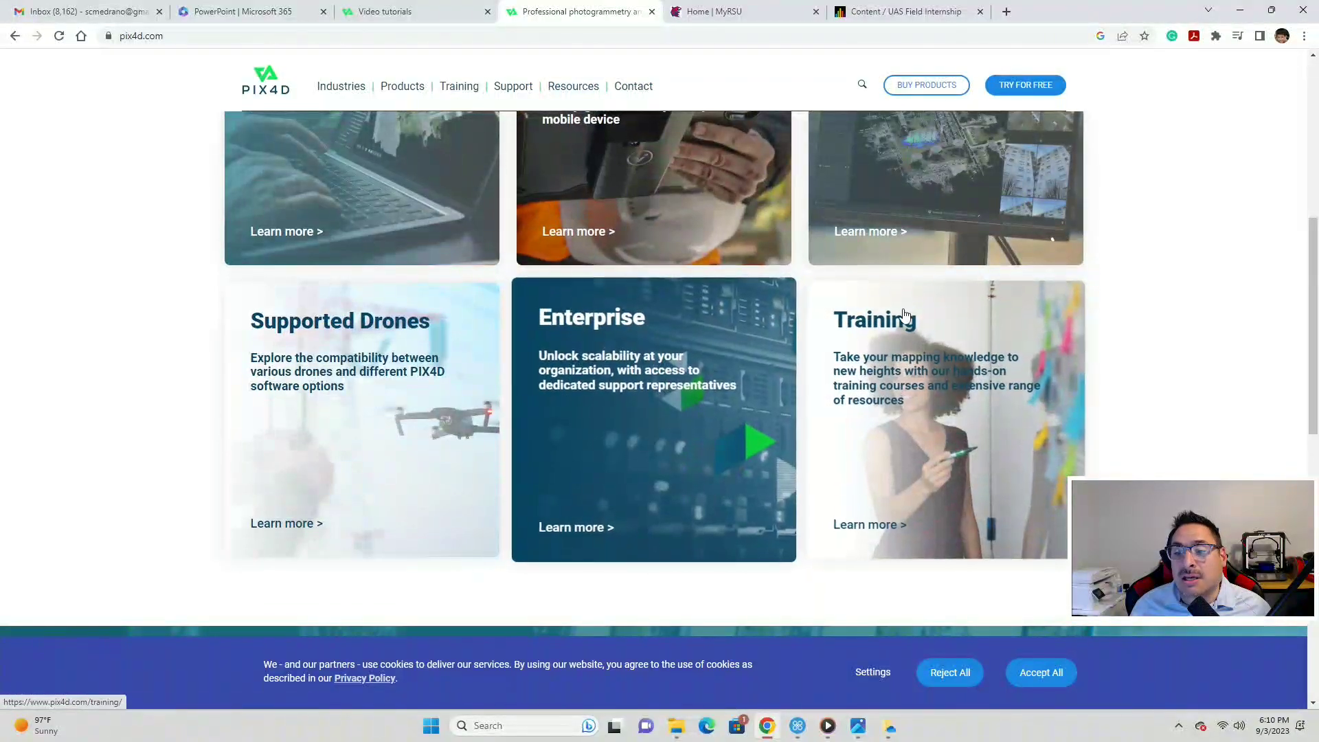
scroll(845, 409, up, 4)
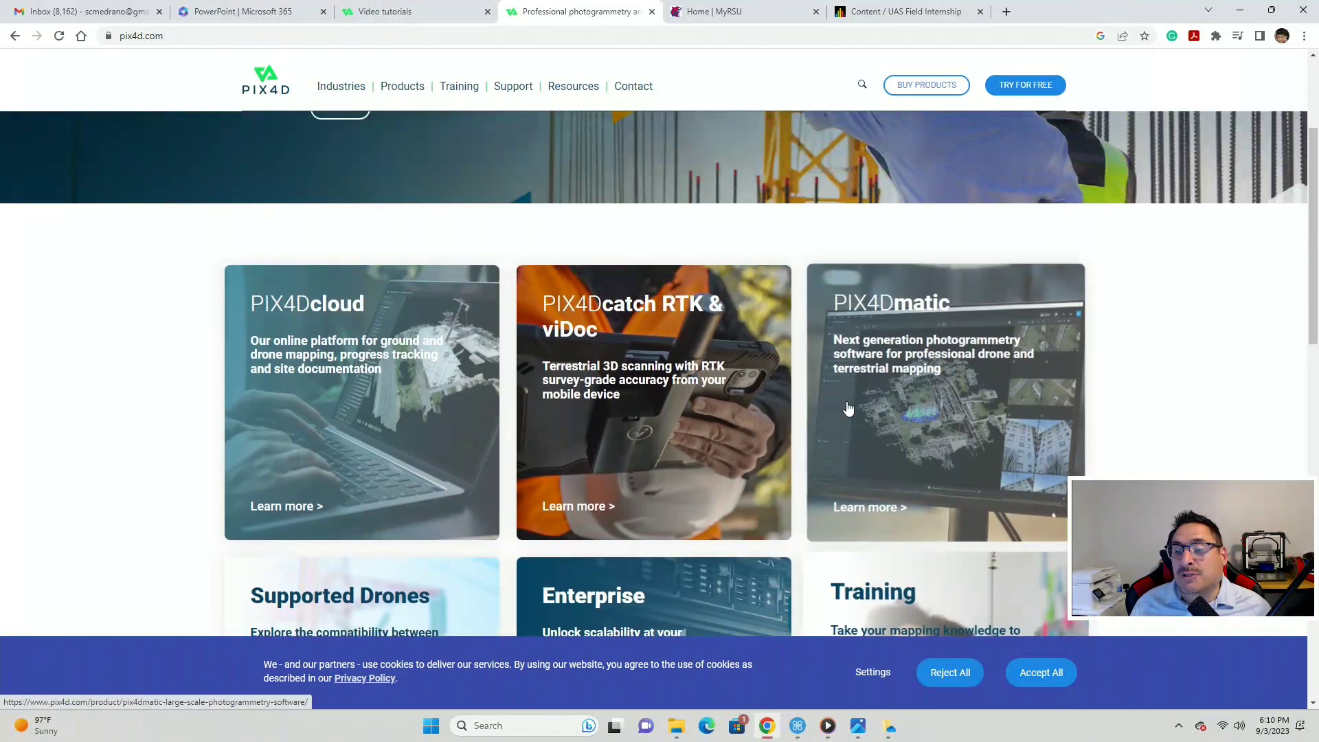
scroll(848, 408, up, 2)
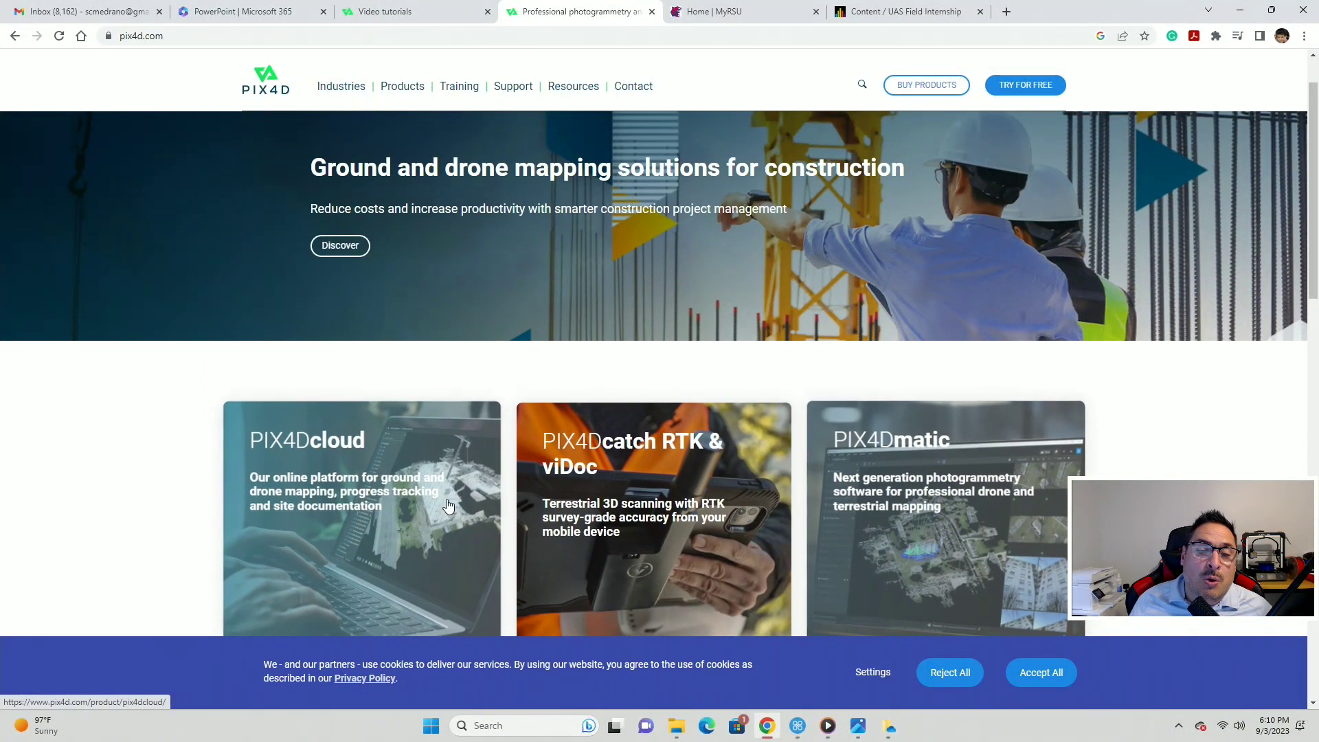
scroll(374, 383, down, 2)
click(290, 309)
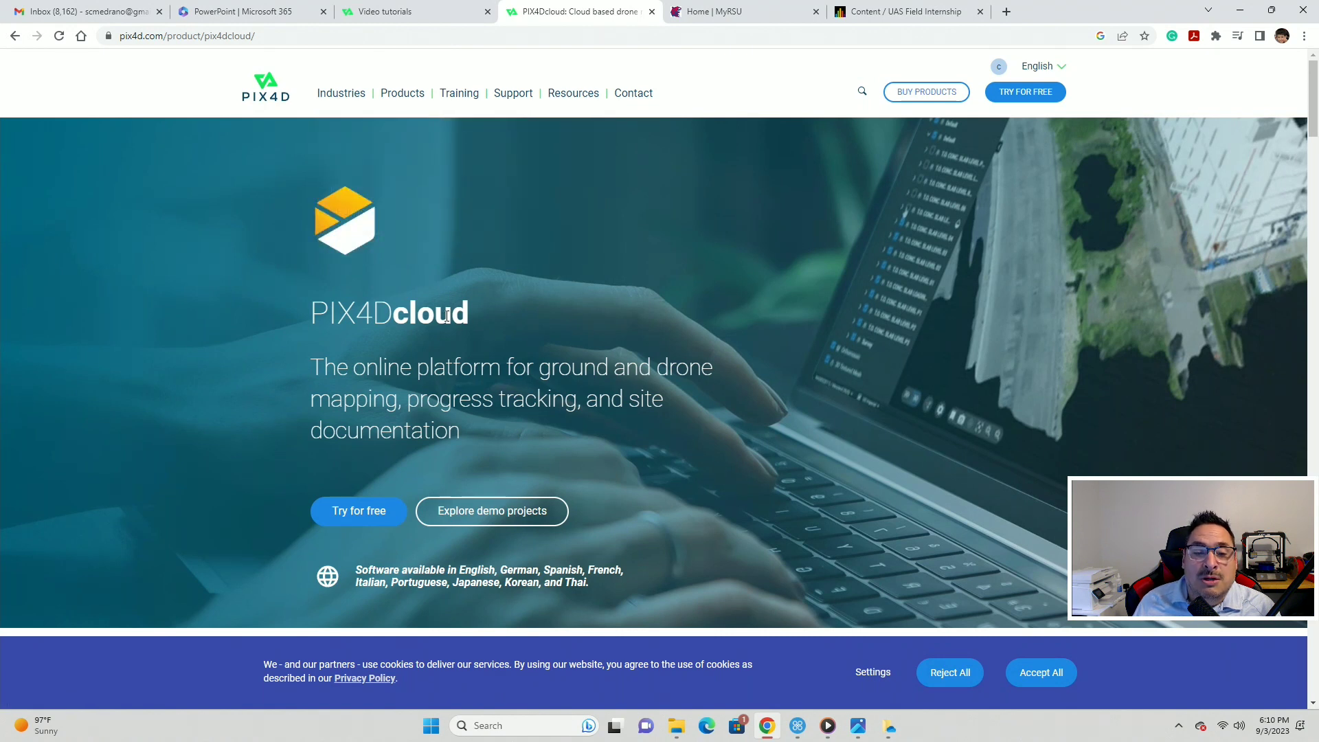
scroll(447, 315, down, 1)
scroll(445, 315, down, 1)
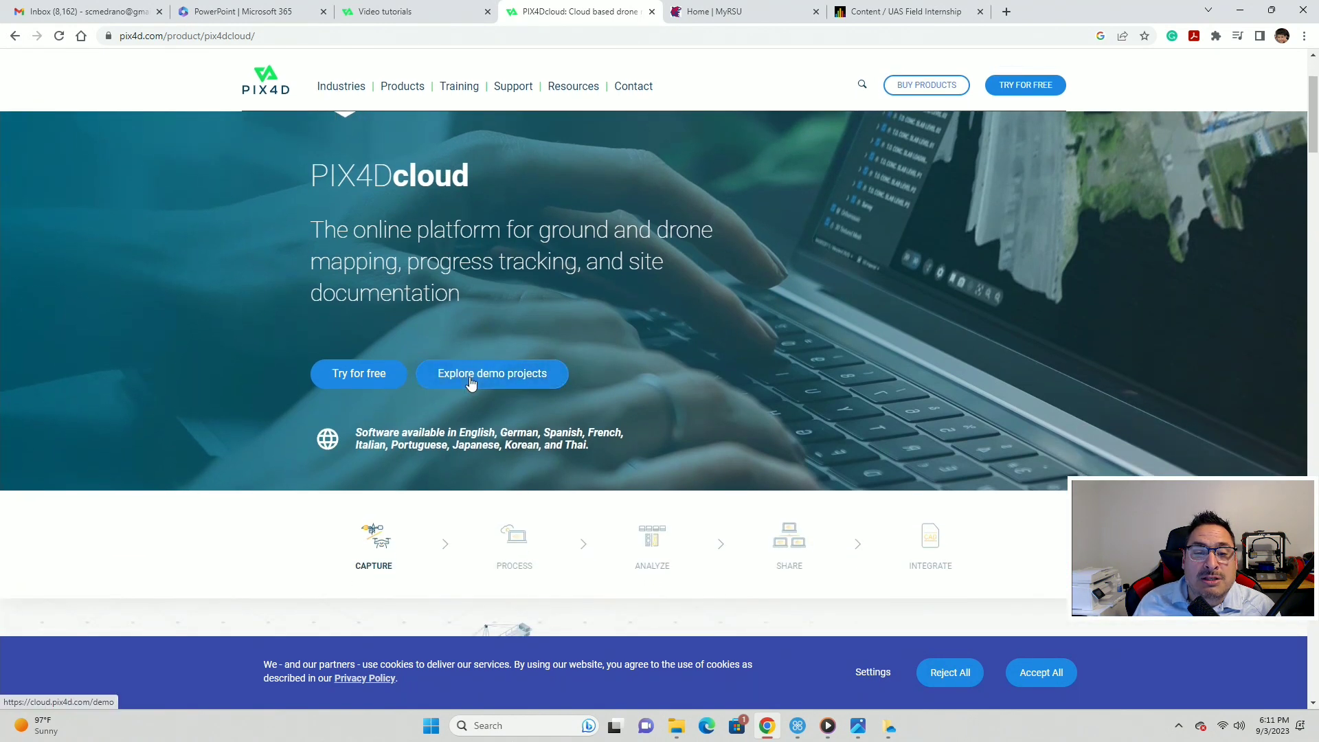
- Open the PIX4Dcloud demo projects, then log out of the account
click(471, 383)
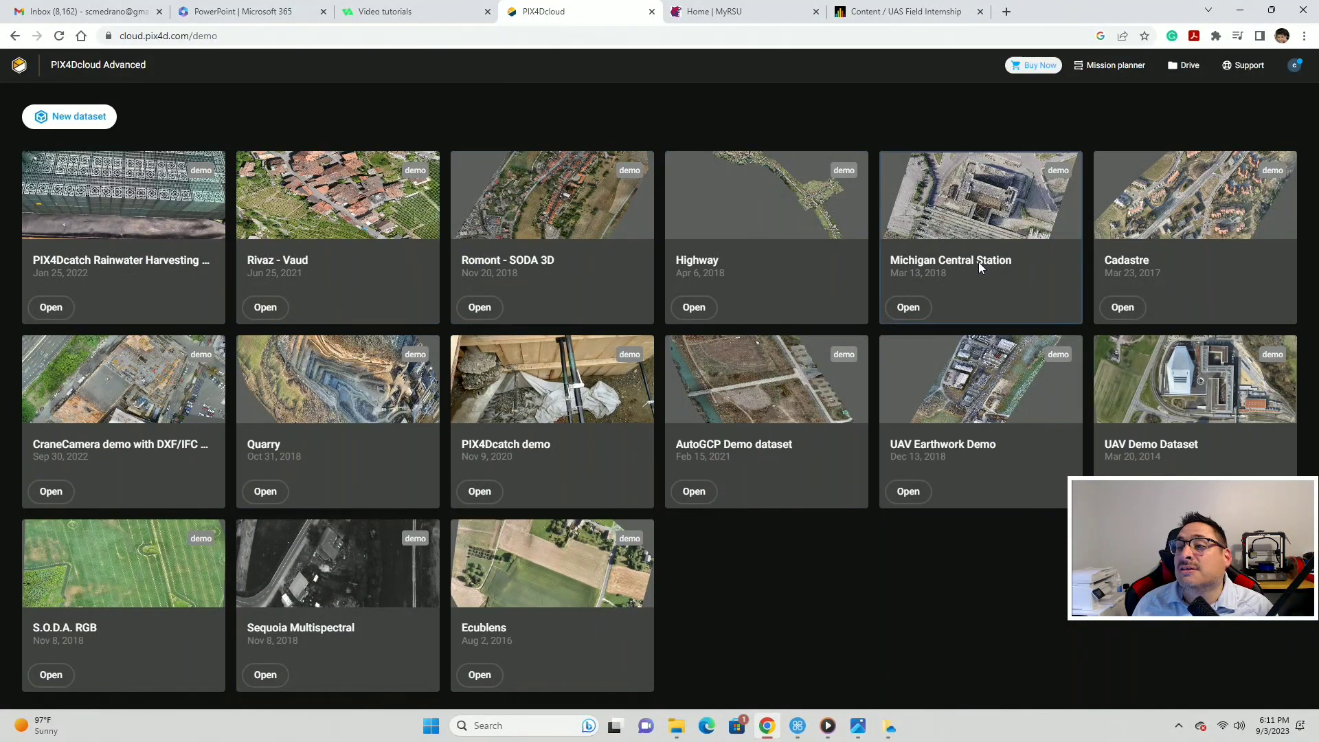
click(1294, 65)
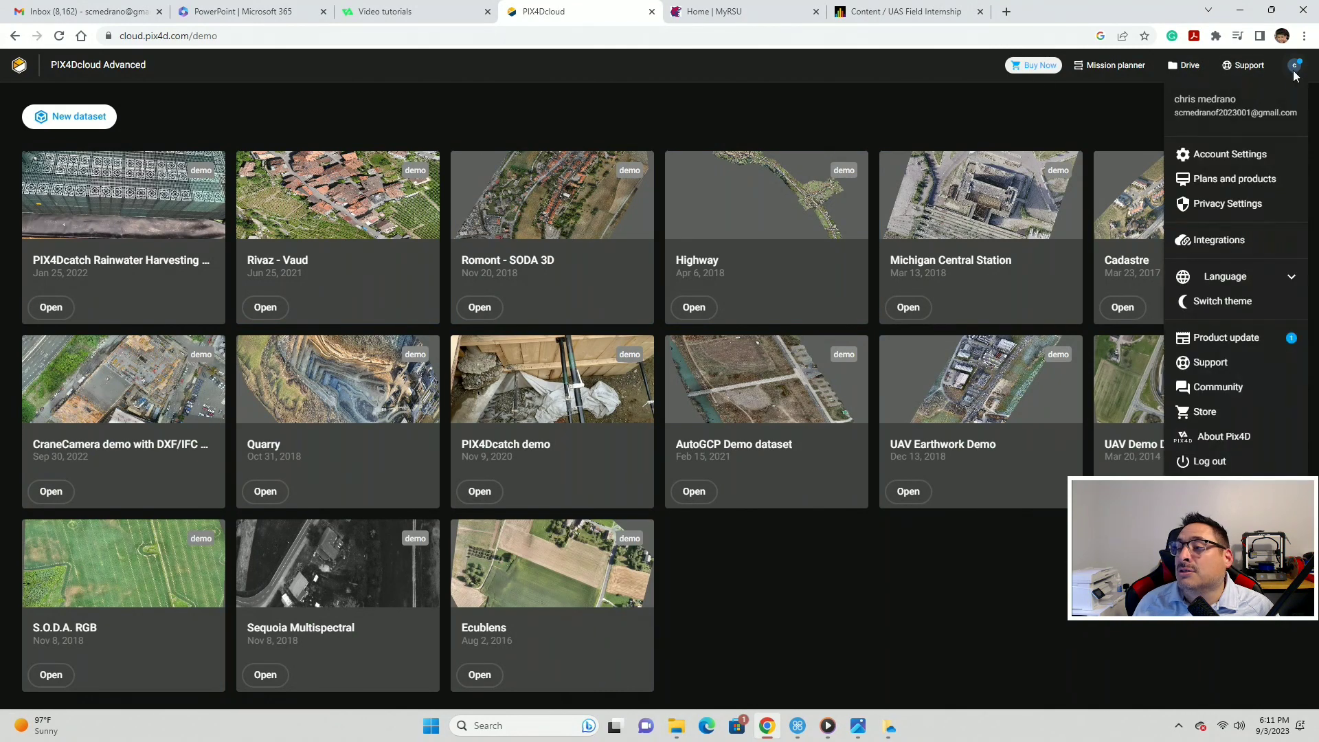
click(1210, 461)
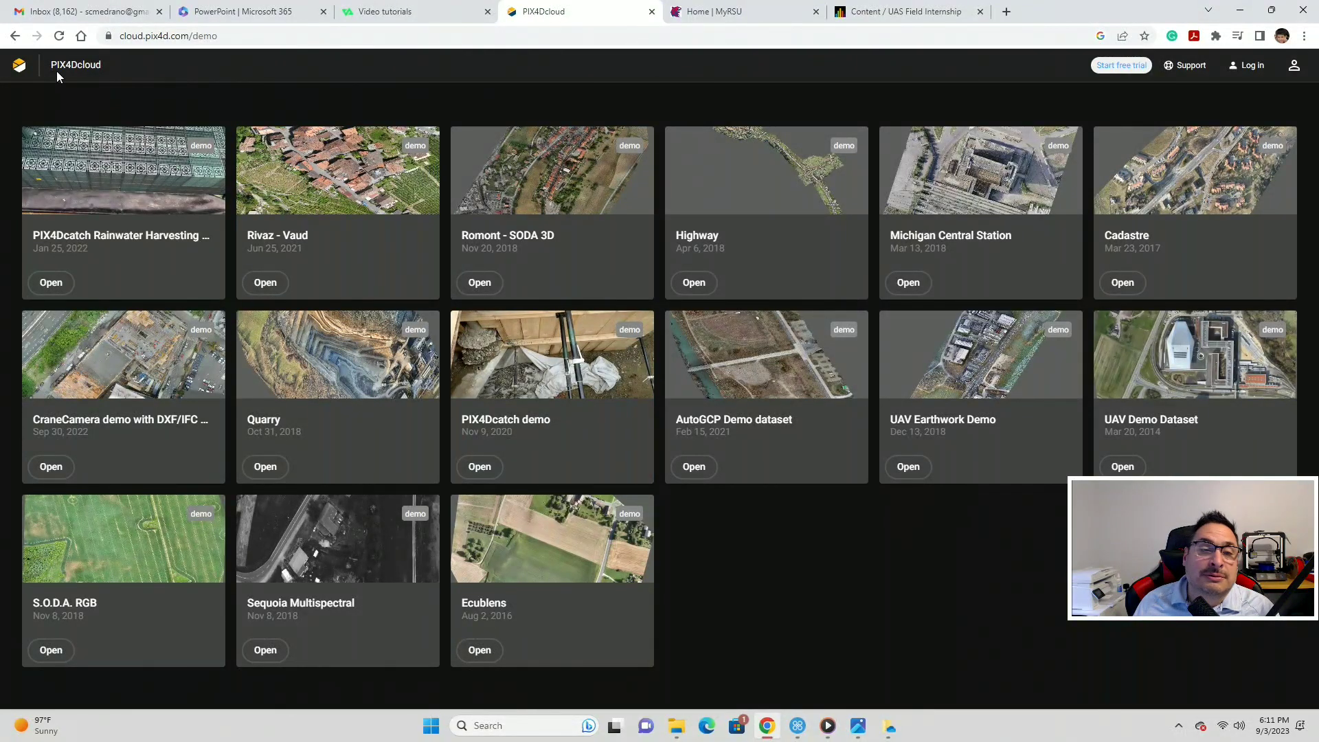
- Log back in with the saved password and open the PIX4Dcatch demo from Demos
click(1121, 66)
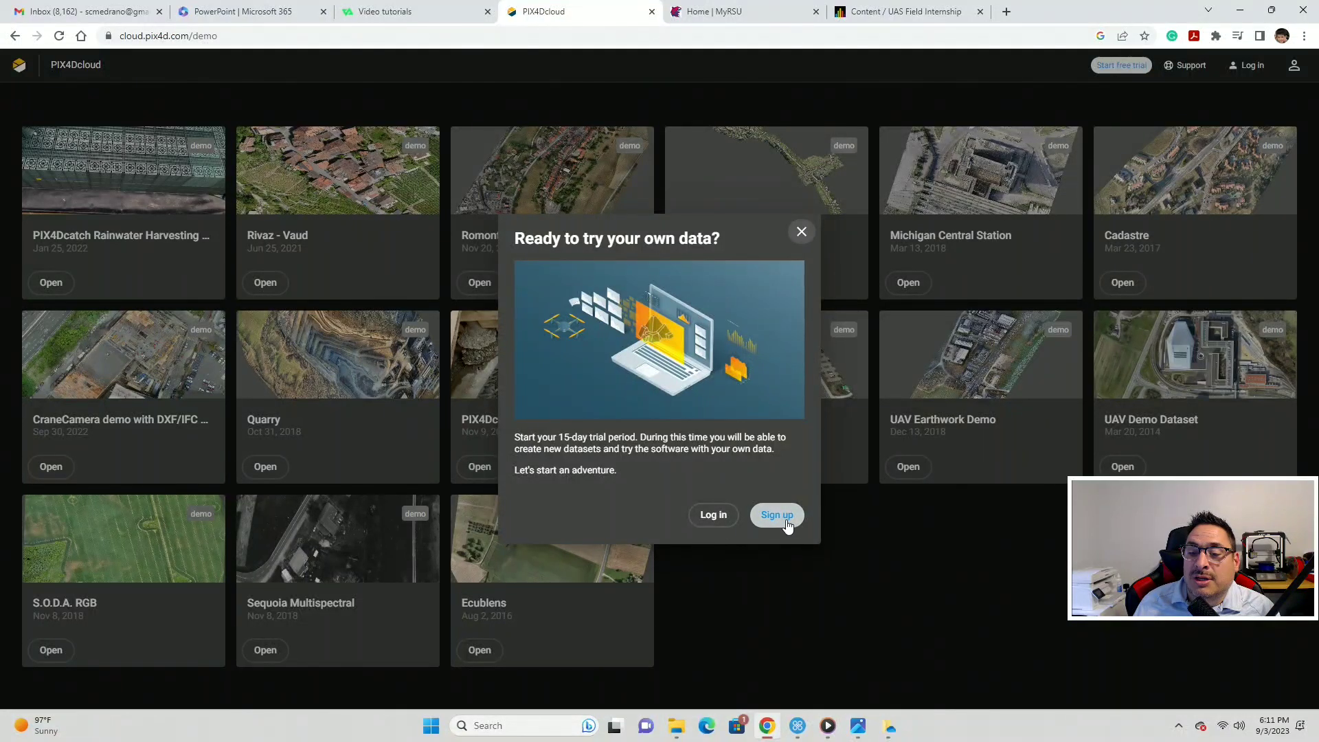
click(713, 517)
click(641, 406)
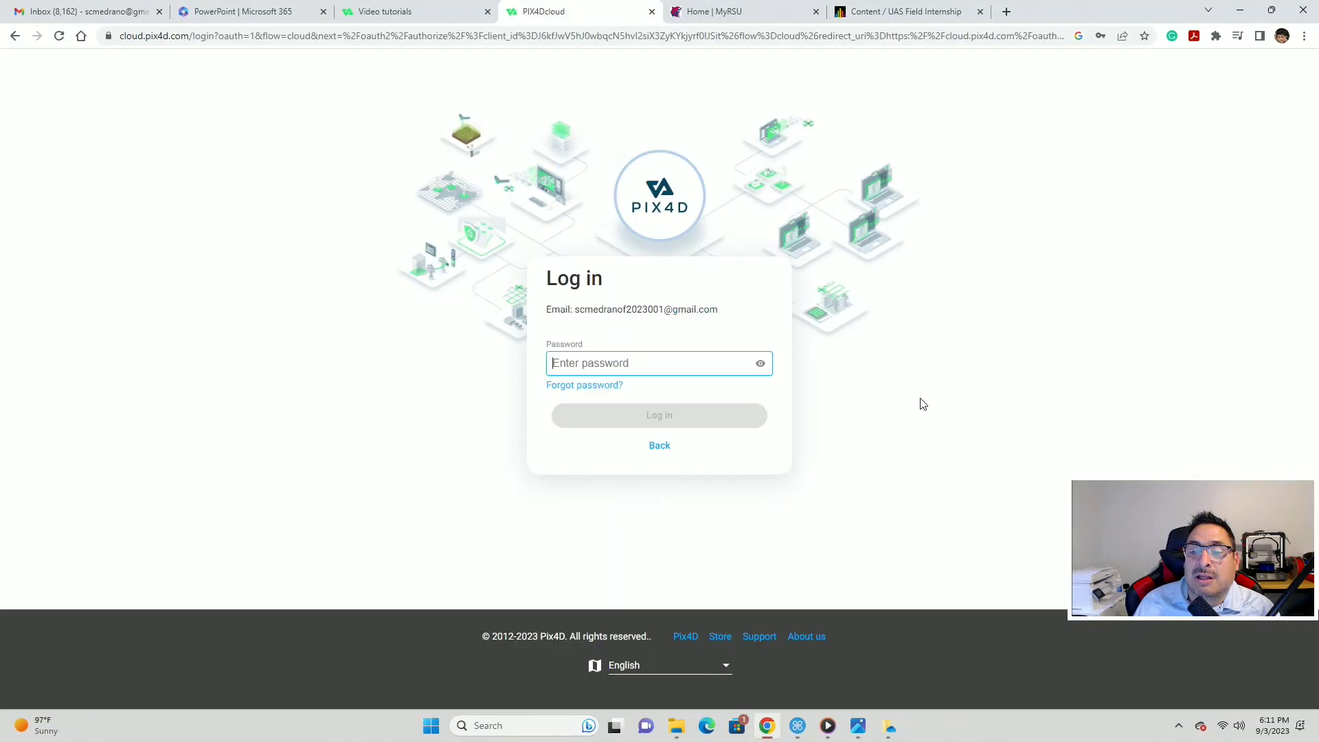
click(672, 362)
click(714, 418)
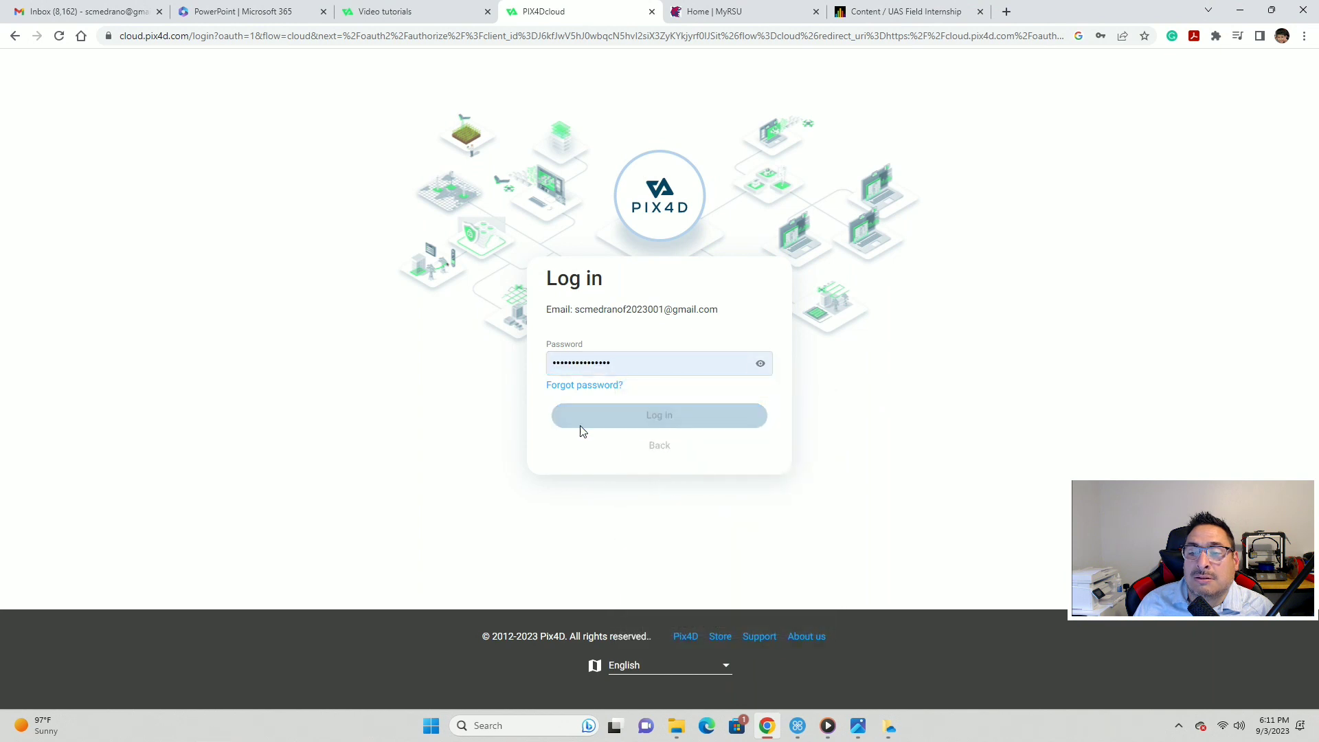
click(580, 425)
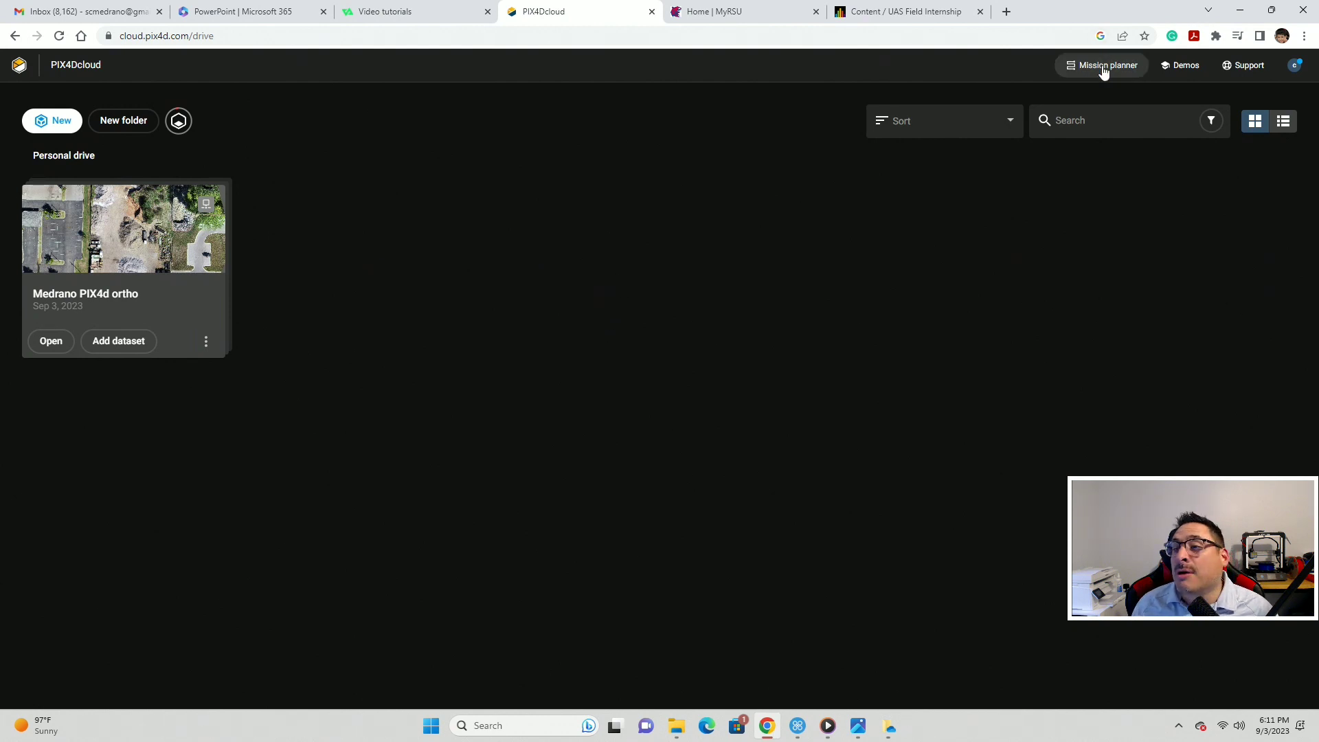
click(1179, 68)
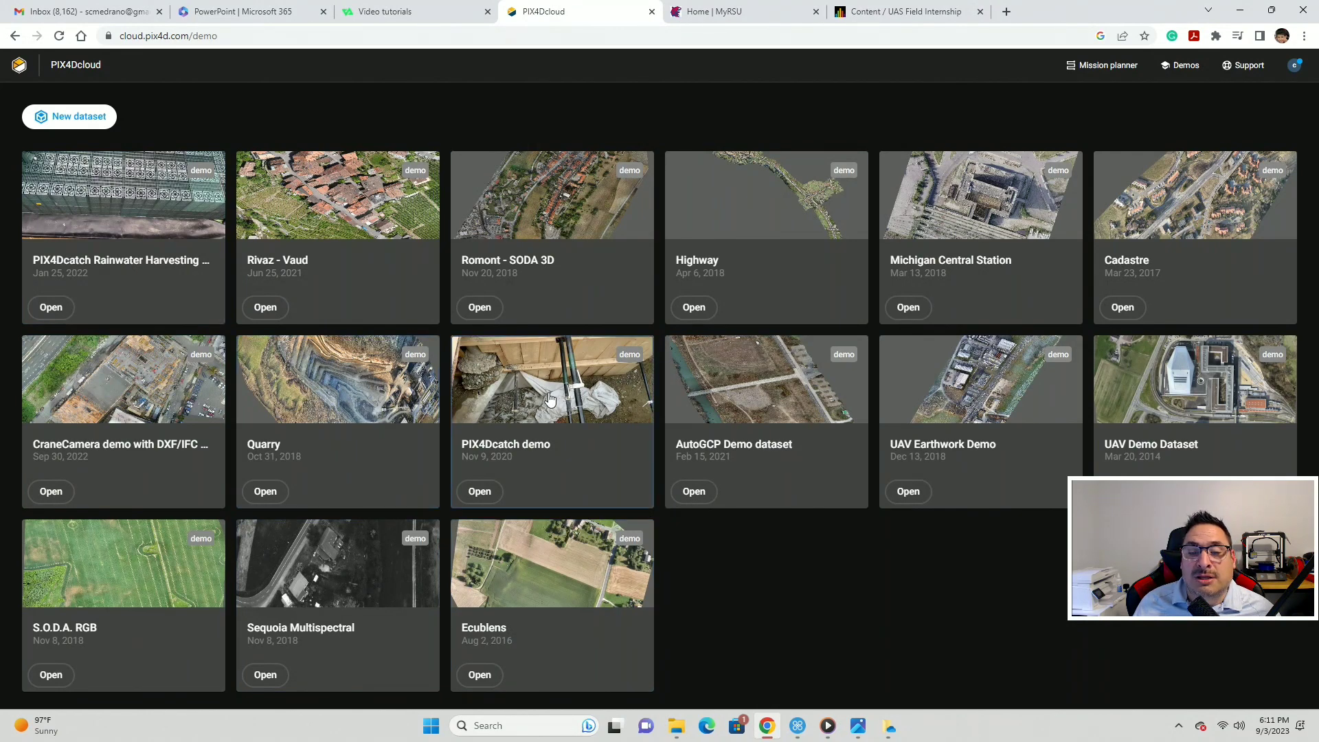
click(549, 398)
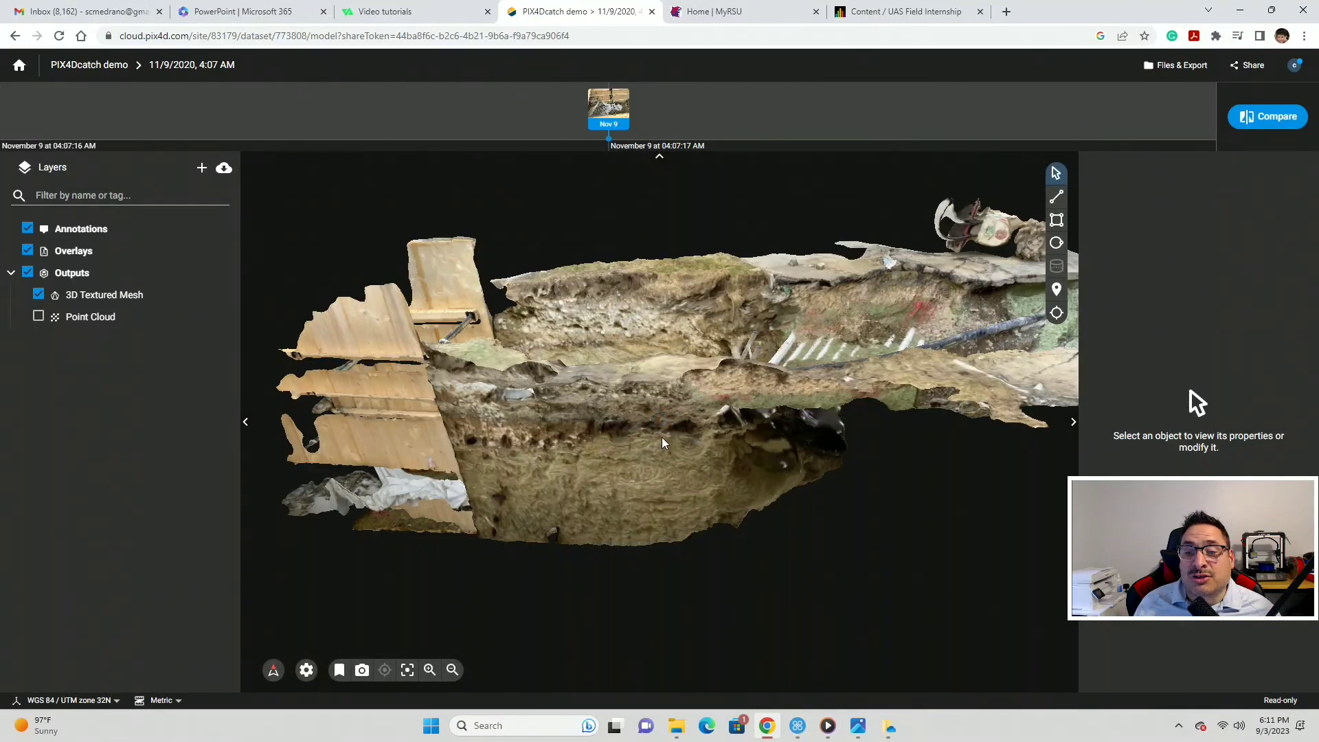
- Orbit and zoom the PIX4Dcatch textured mesh to look down the trench from a low angle
drag(722, 377, 398, 445)
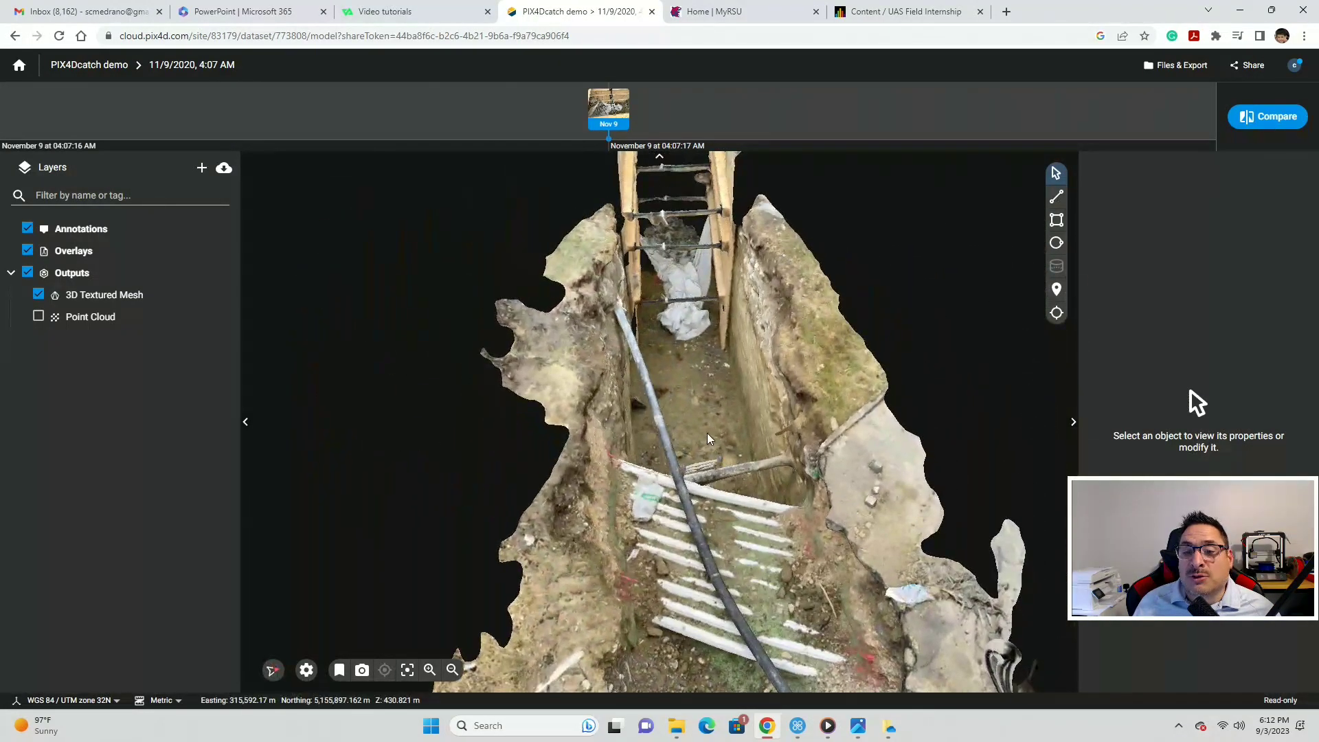
scroll(709, 441, up, 5)
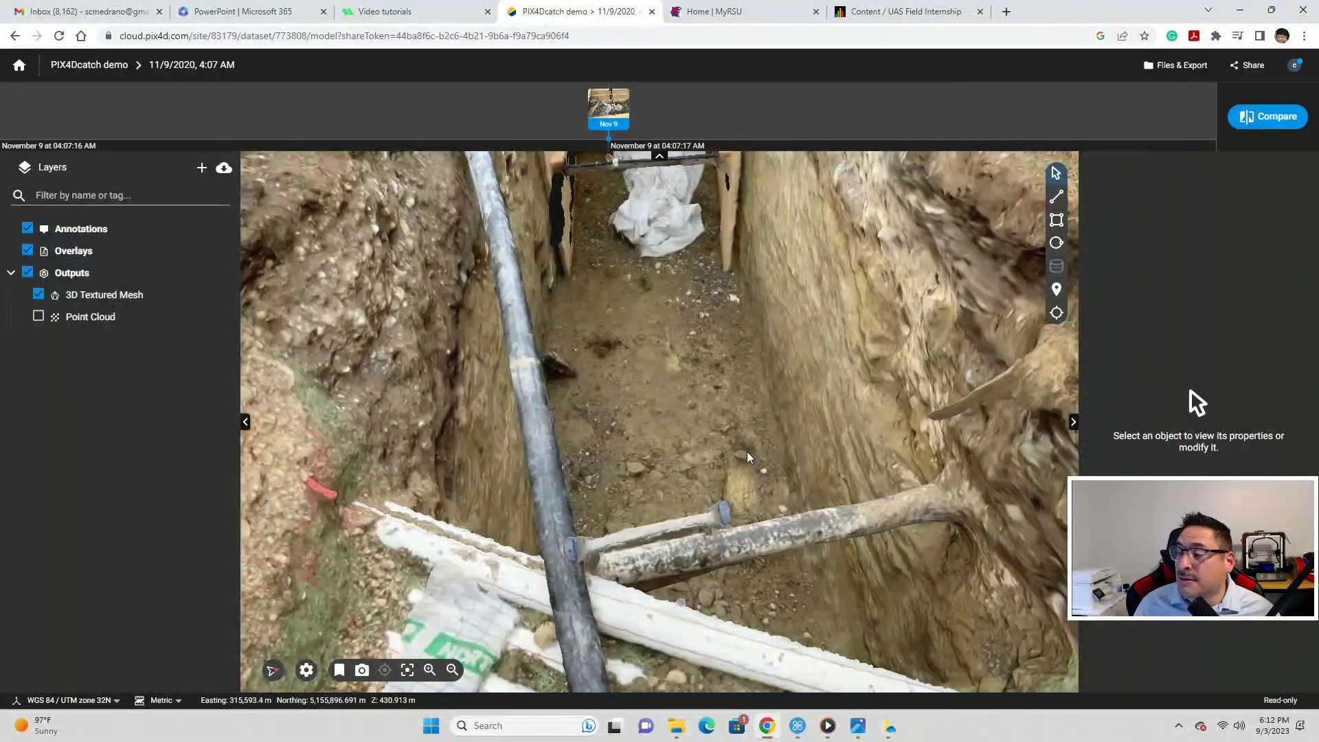
scroll(729, 399, down, 5)
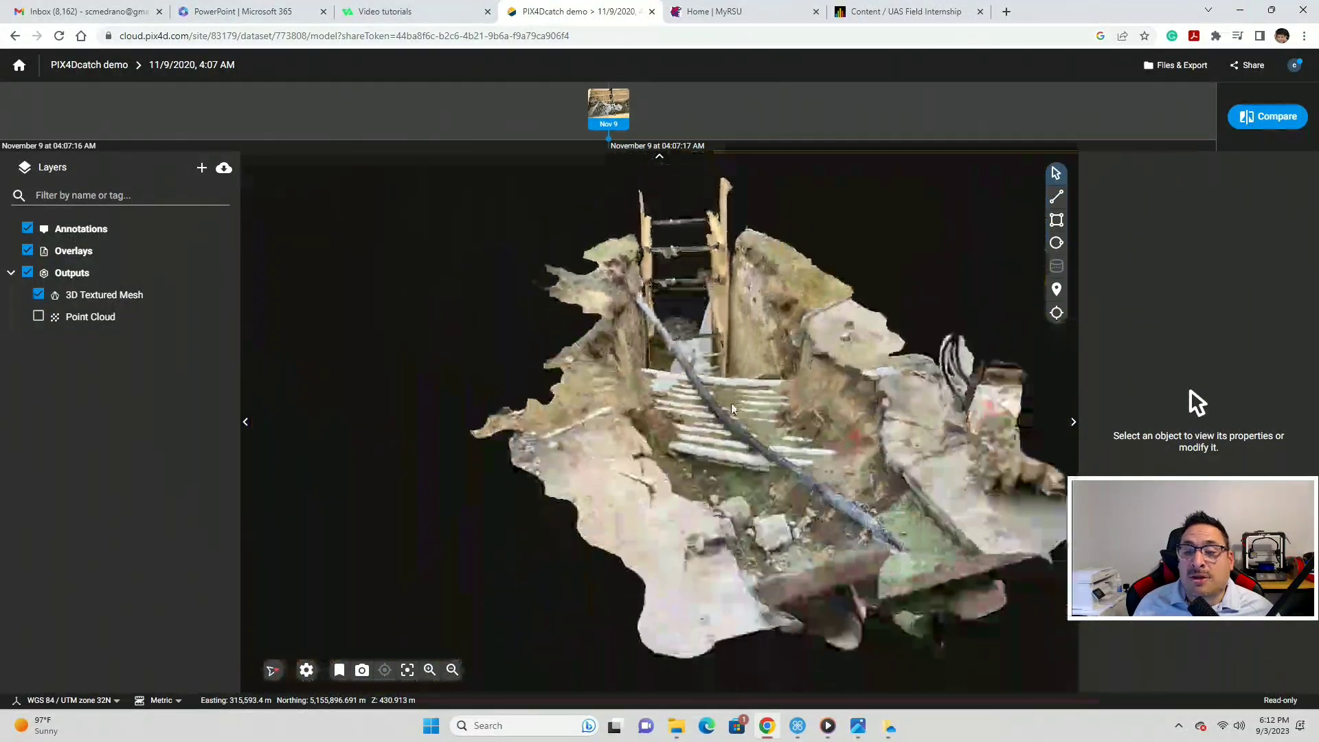
scroll(714, 456, up, 5)
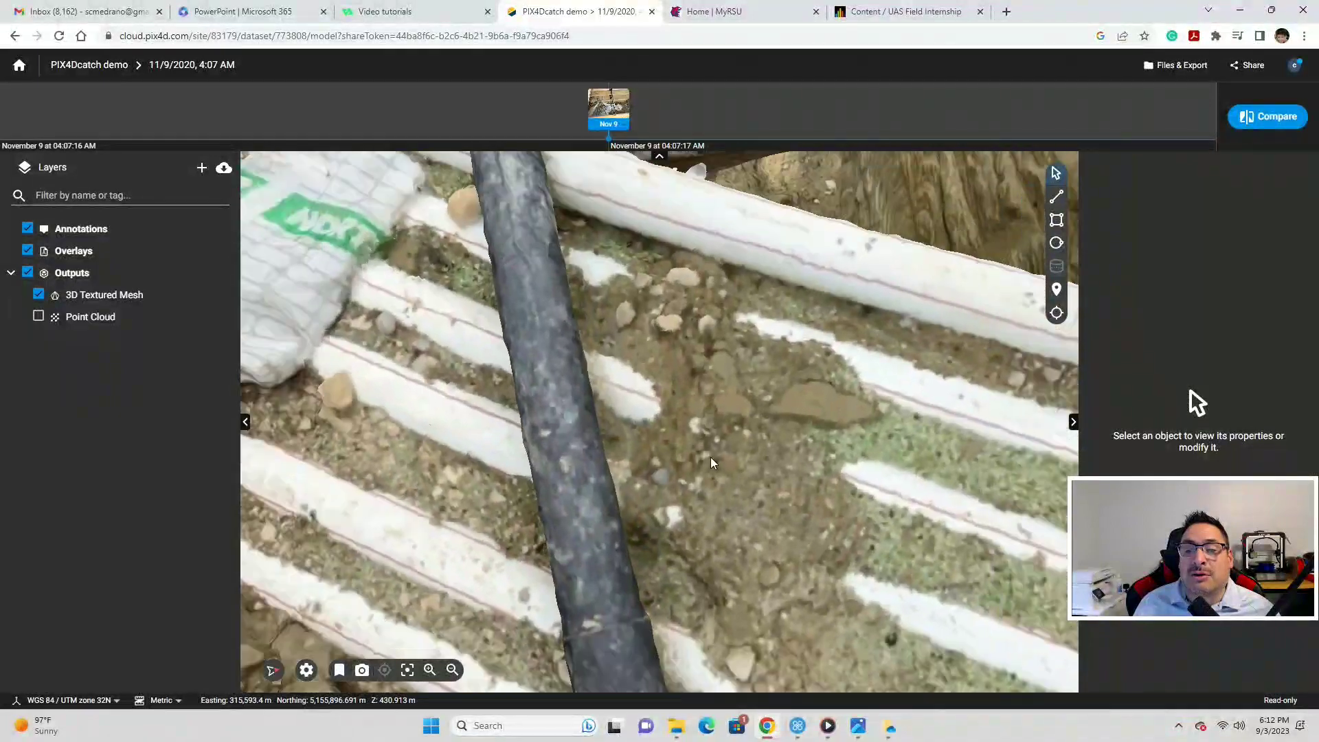
scroll(711, 459, down, 5)
drag(712, 459, 710, 196)
scroll(713, 274, up, 3)
scroll(713, 274, down, 1)
scroll(714, 233, down, 2)
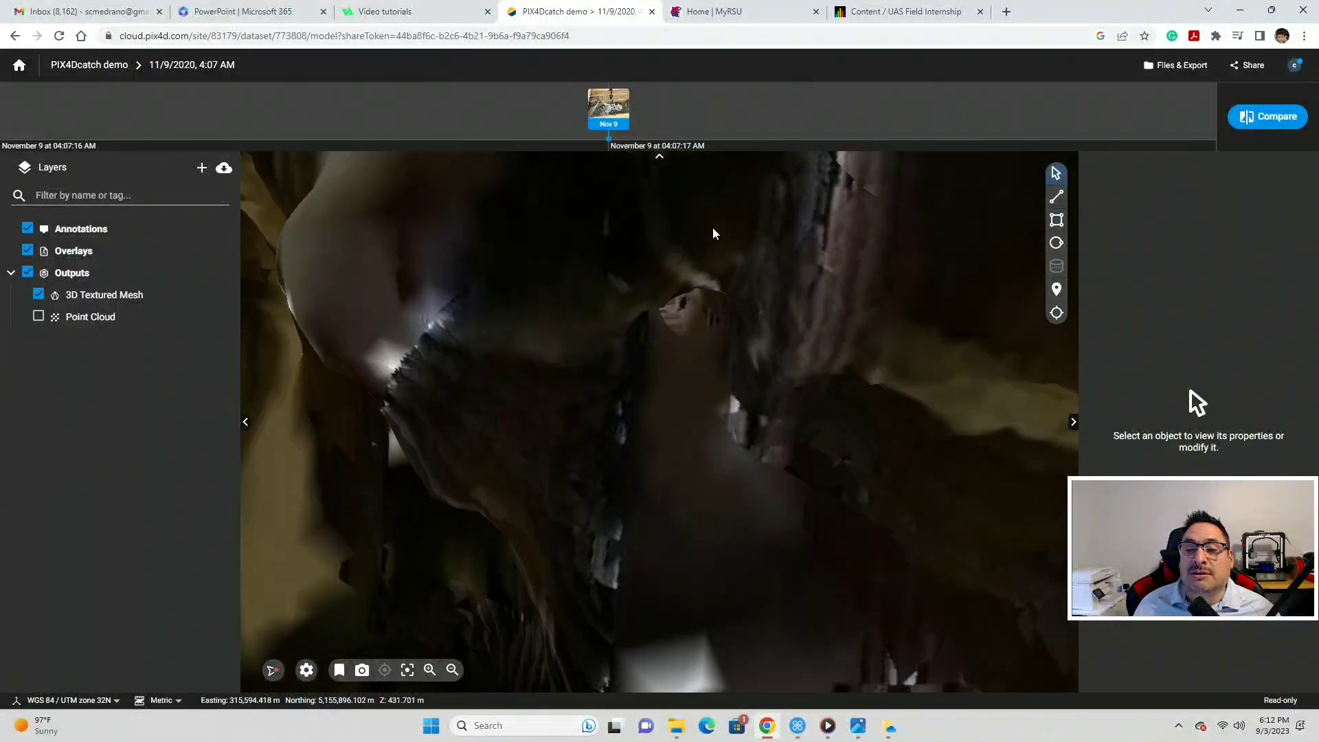
scroll(714, 230, down, 2)
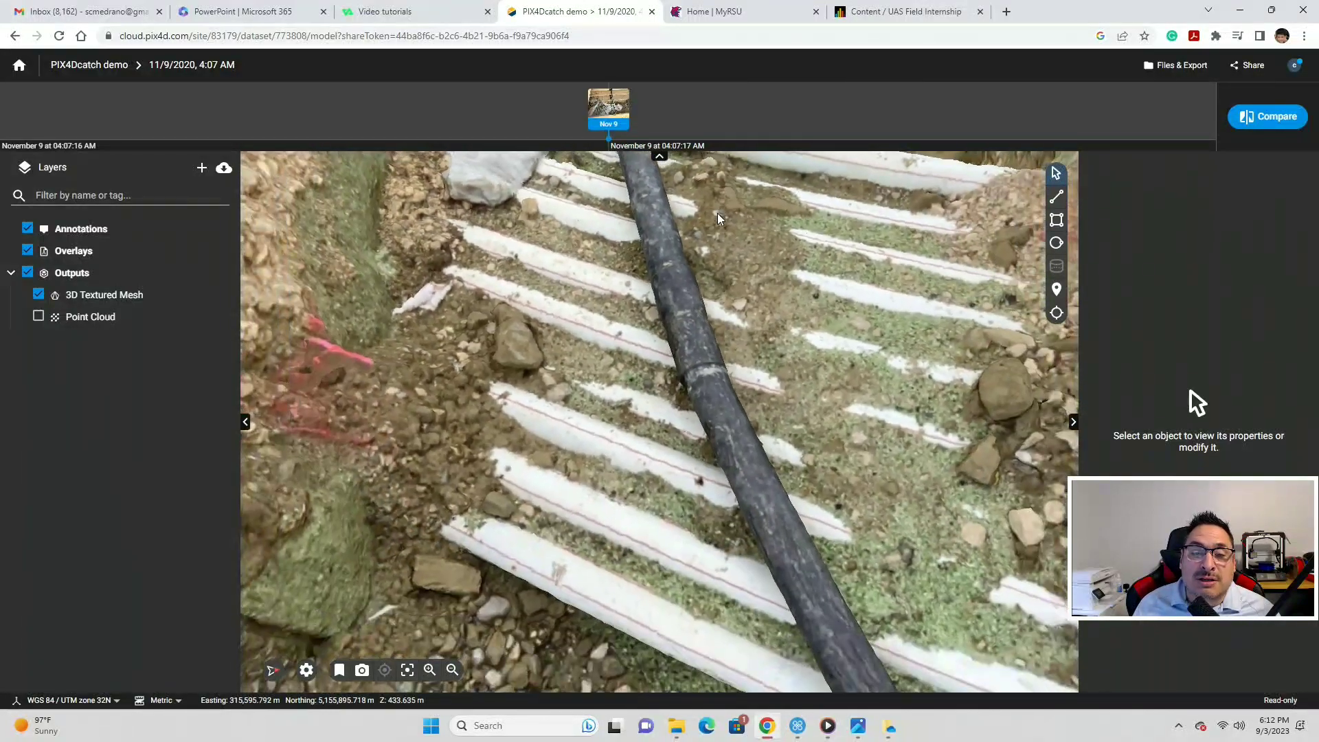
scroll(718, 217, down, 5)
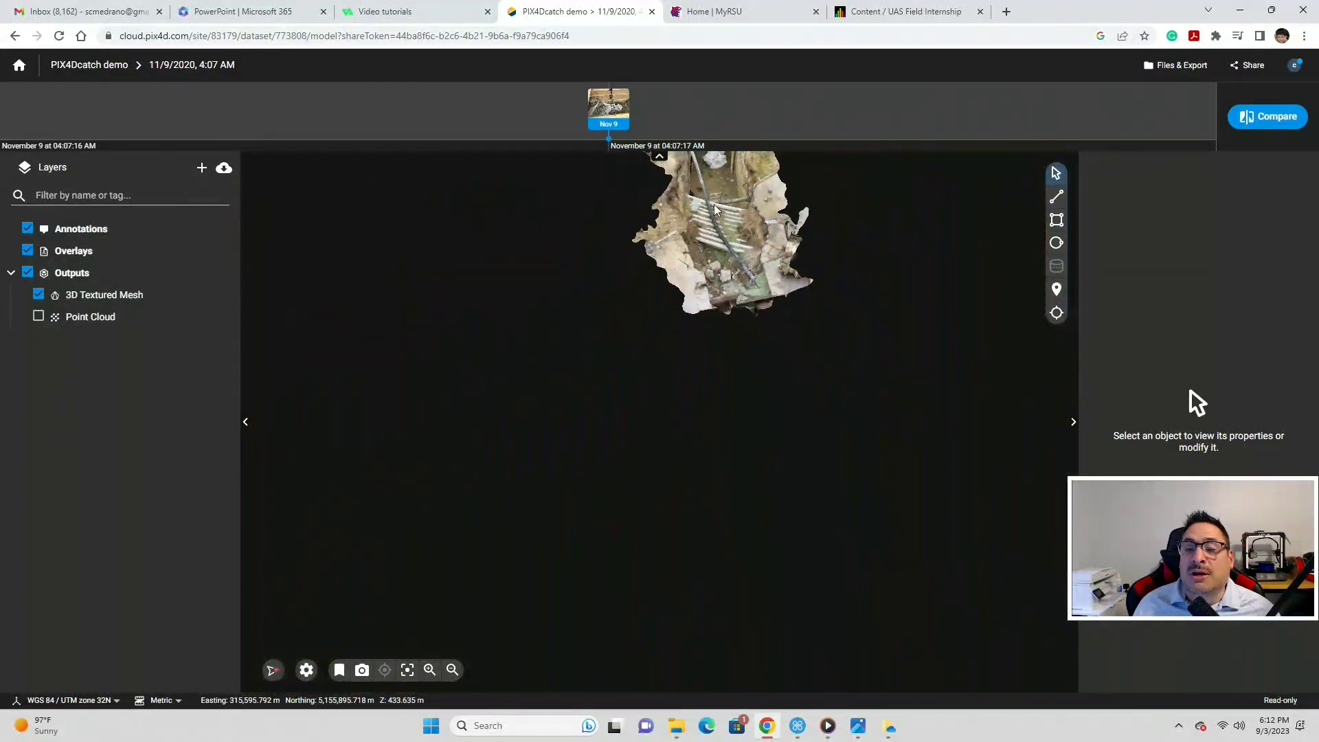
scroll(720, 204, up, 3)
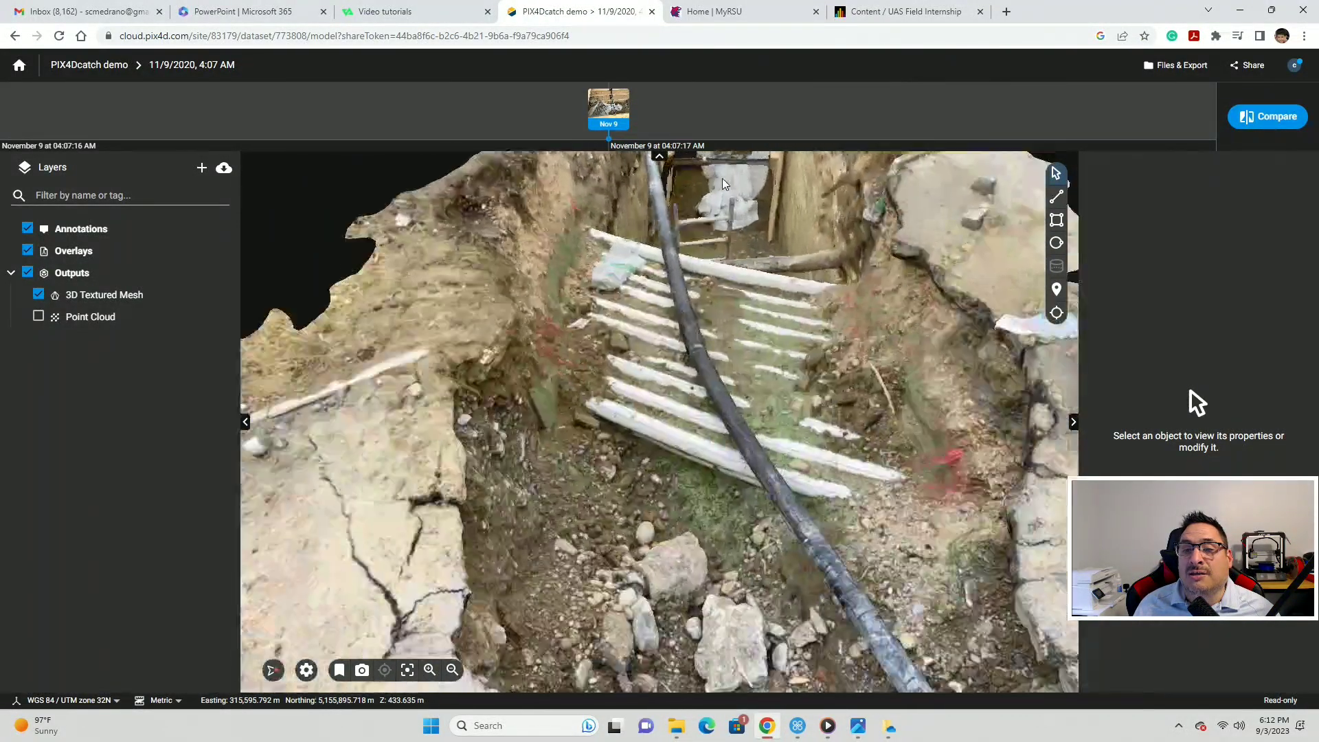
scroll(728, 199, down, 5)
- Recentre the trench mesh, zoom around it, then go back to the personal drive
drag(726, 204, 615, 388)
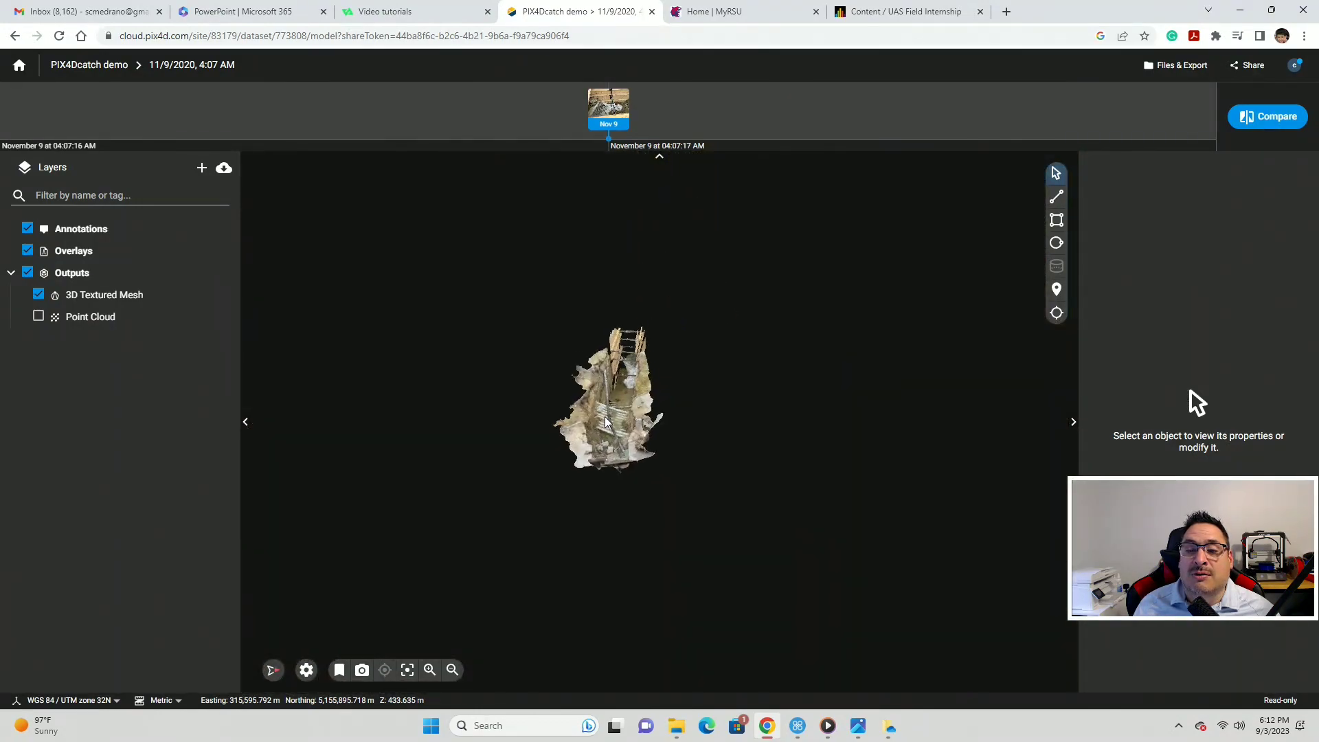
scroll(616, 389, up, 6)
scroll(615, 388, down, 3)
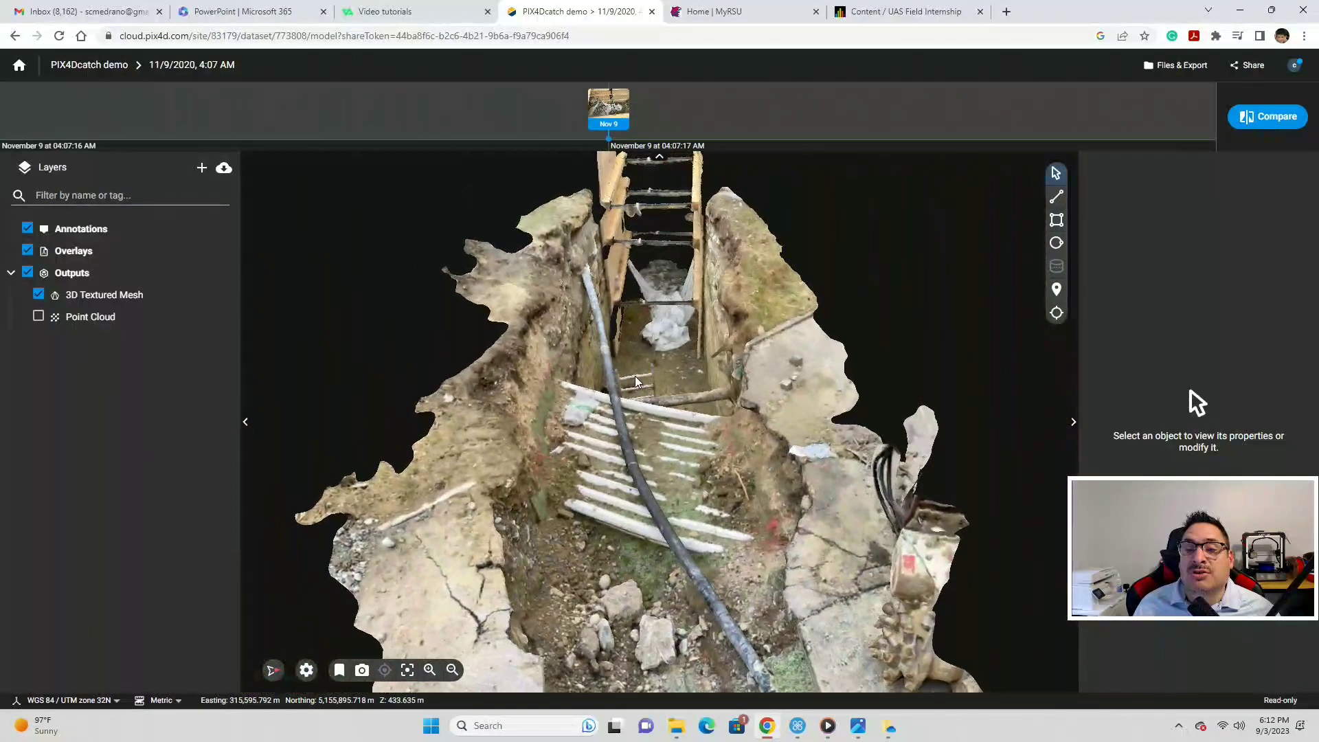
scroll(679, 310, up, 6)
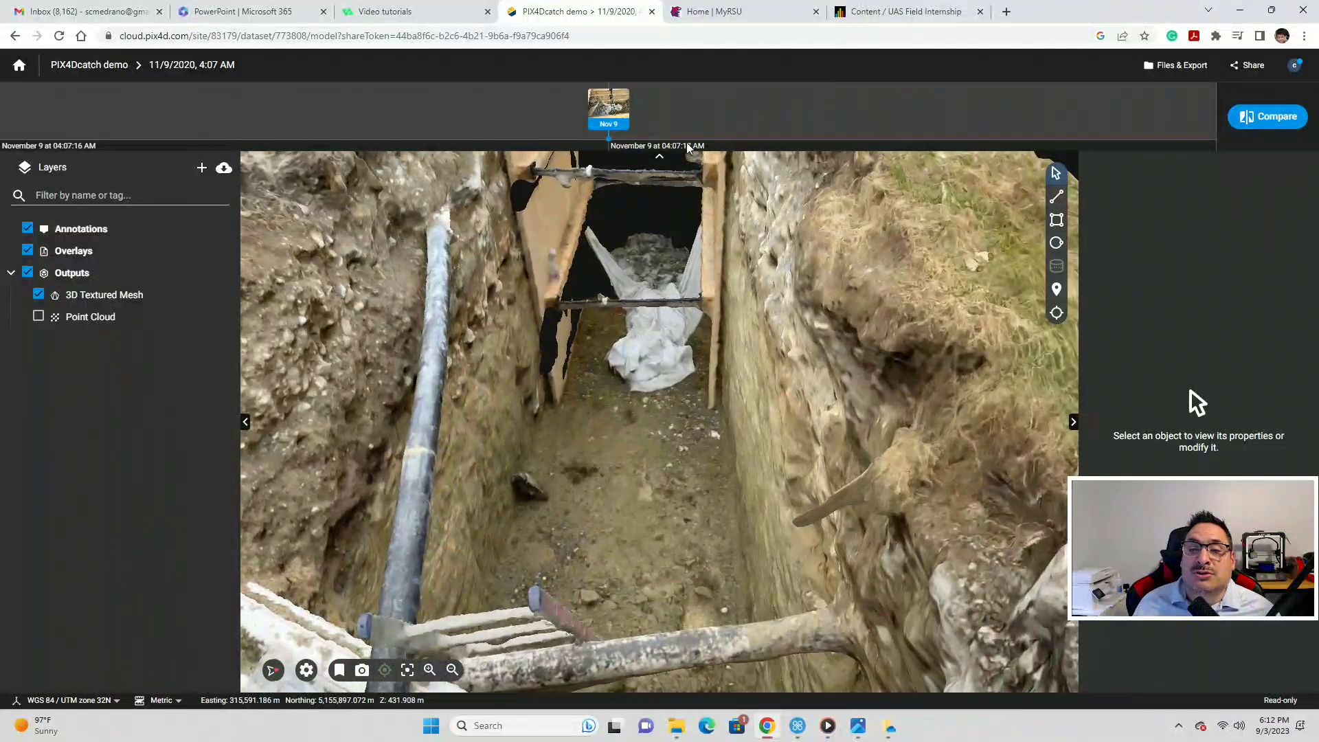
scroll(589, 249, down, 6)
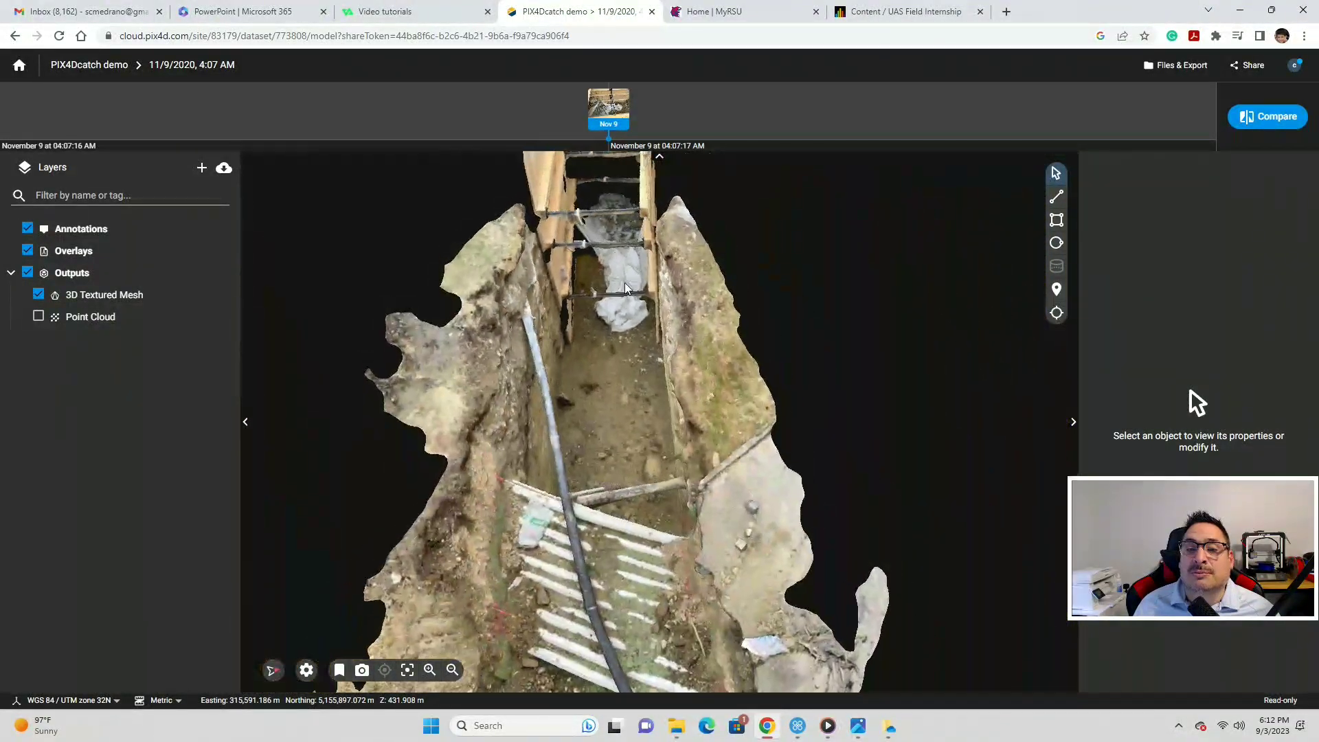
scroll(623, 249, up, 6)
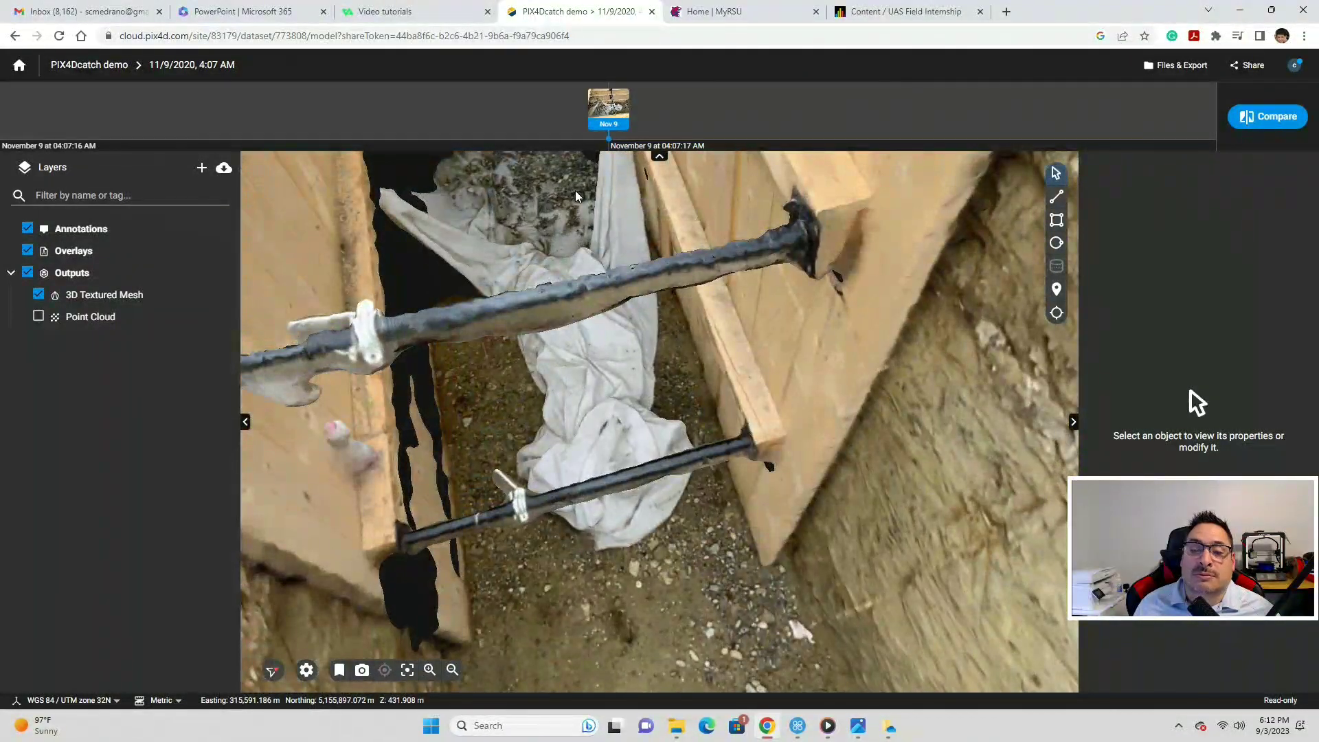
scroll(575, 198, down, 5)
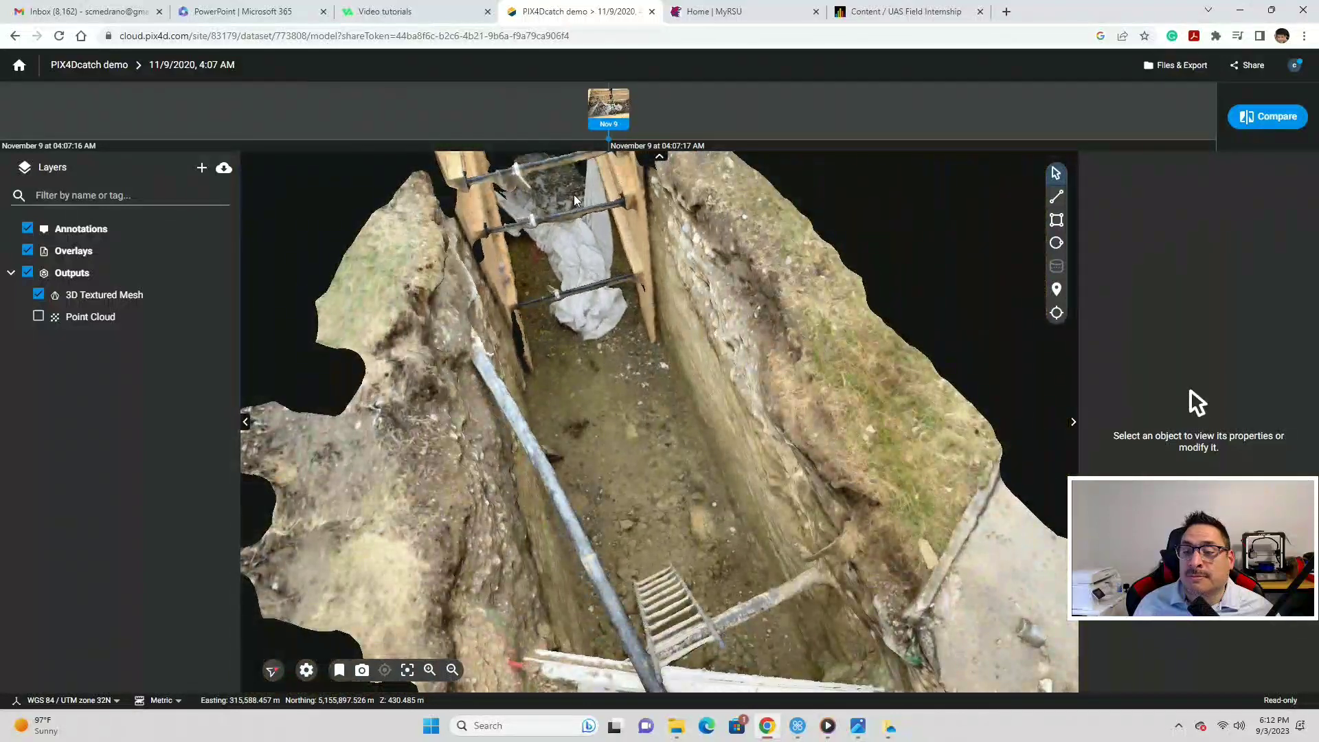
scroll(626, 292, down, 3)
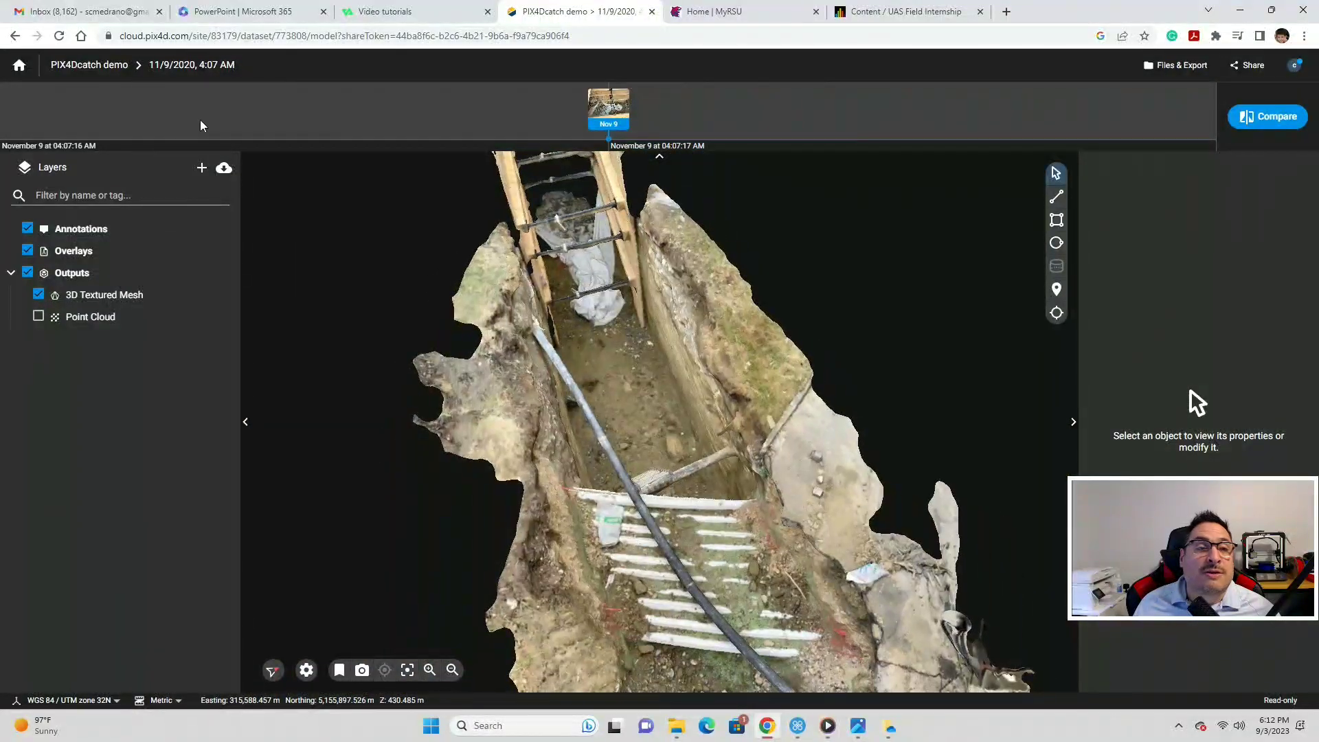
click(19, 65)
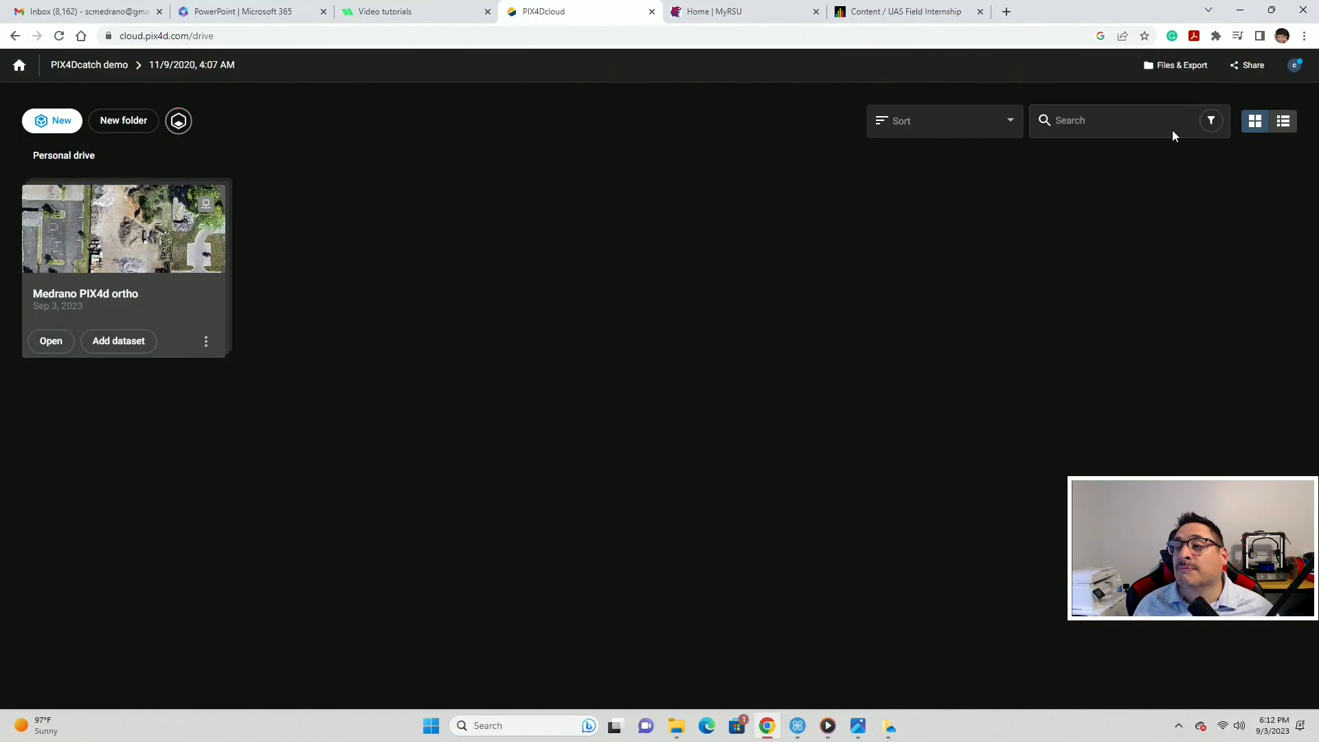
click(1178, 67)
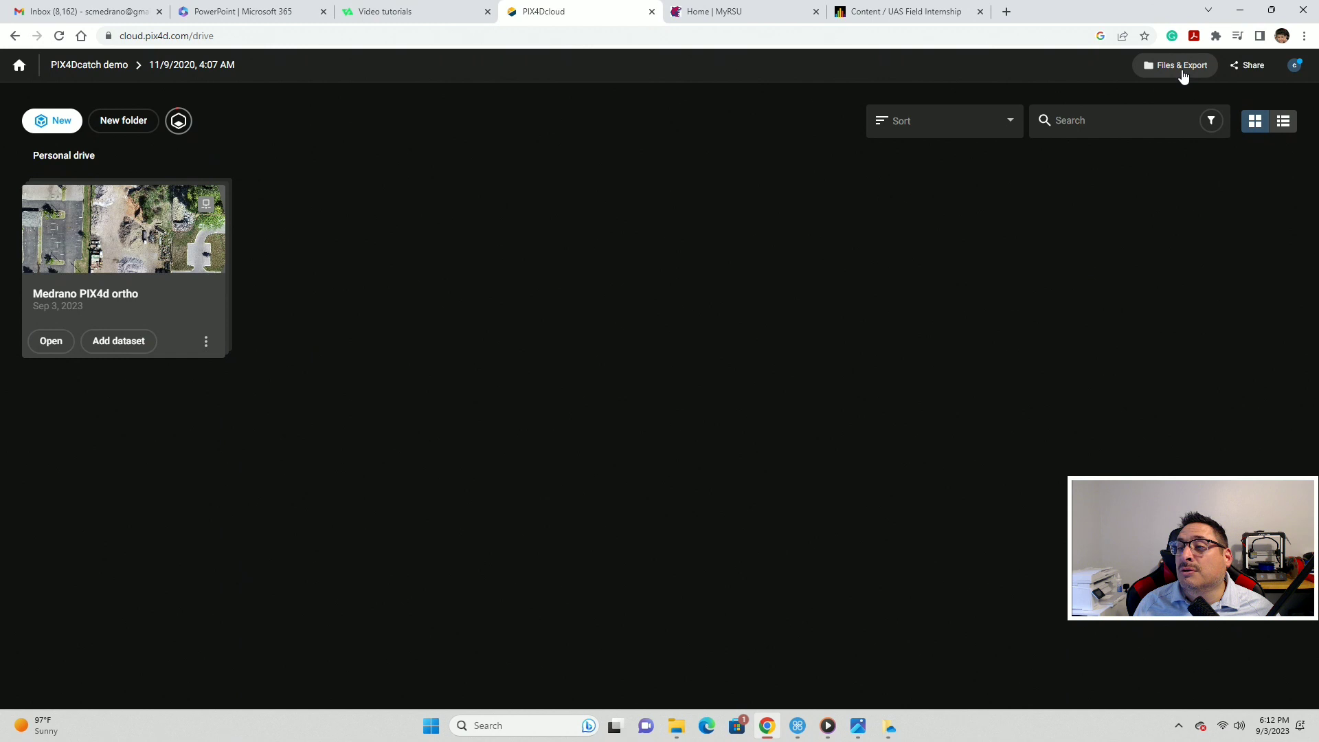
click(769, 275)
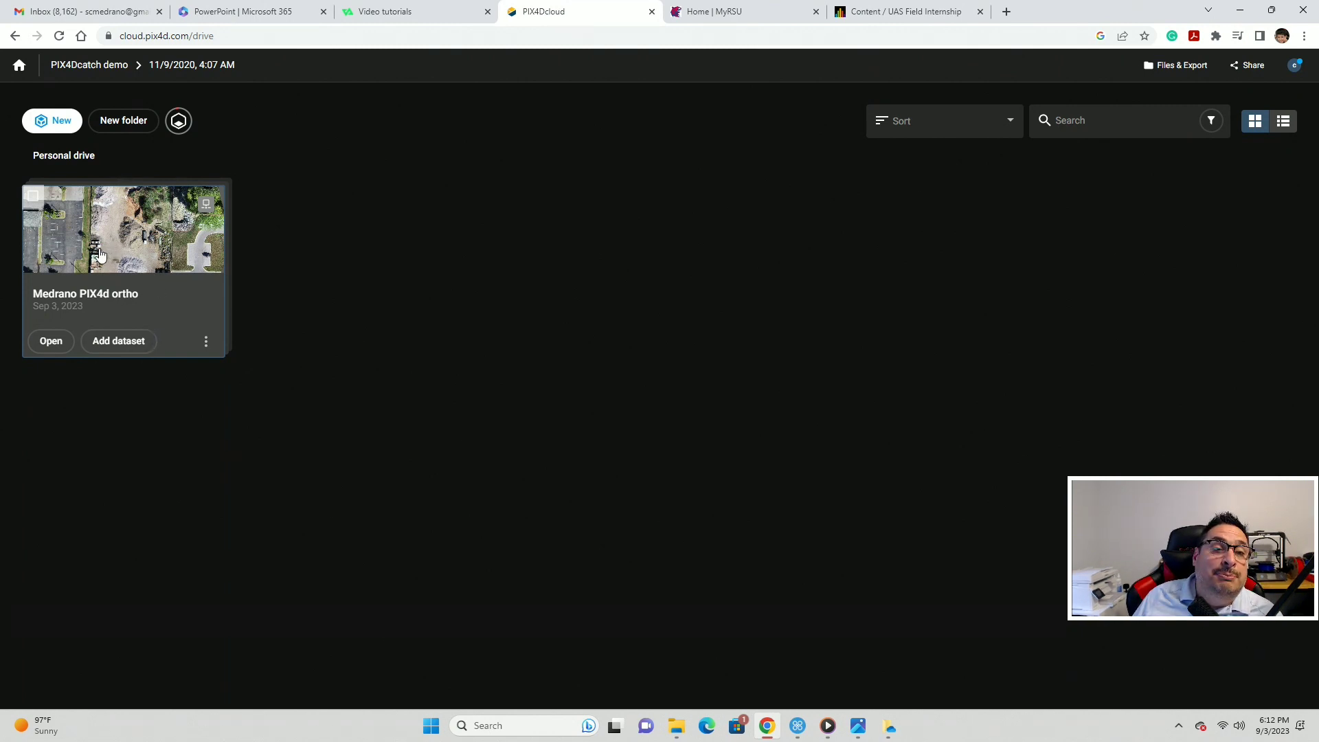
click(57, 128)
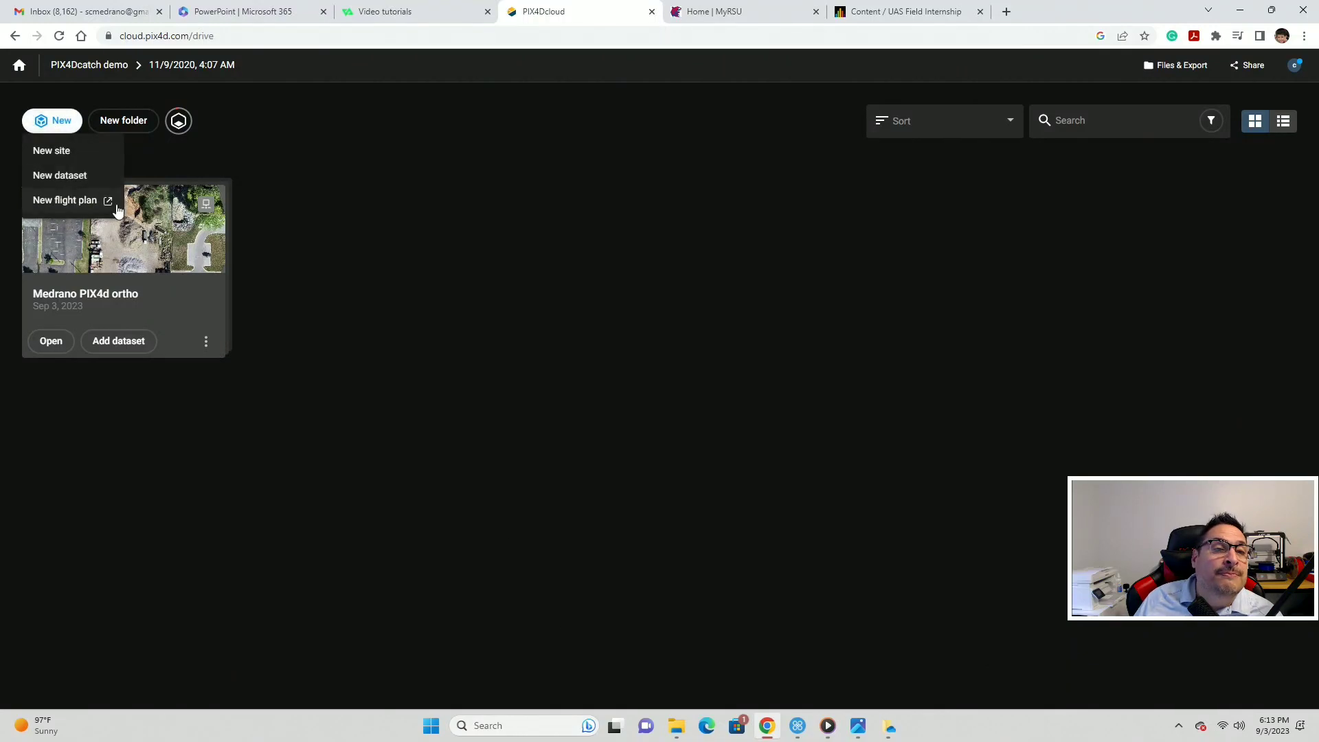
click(68, 156)
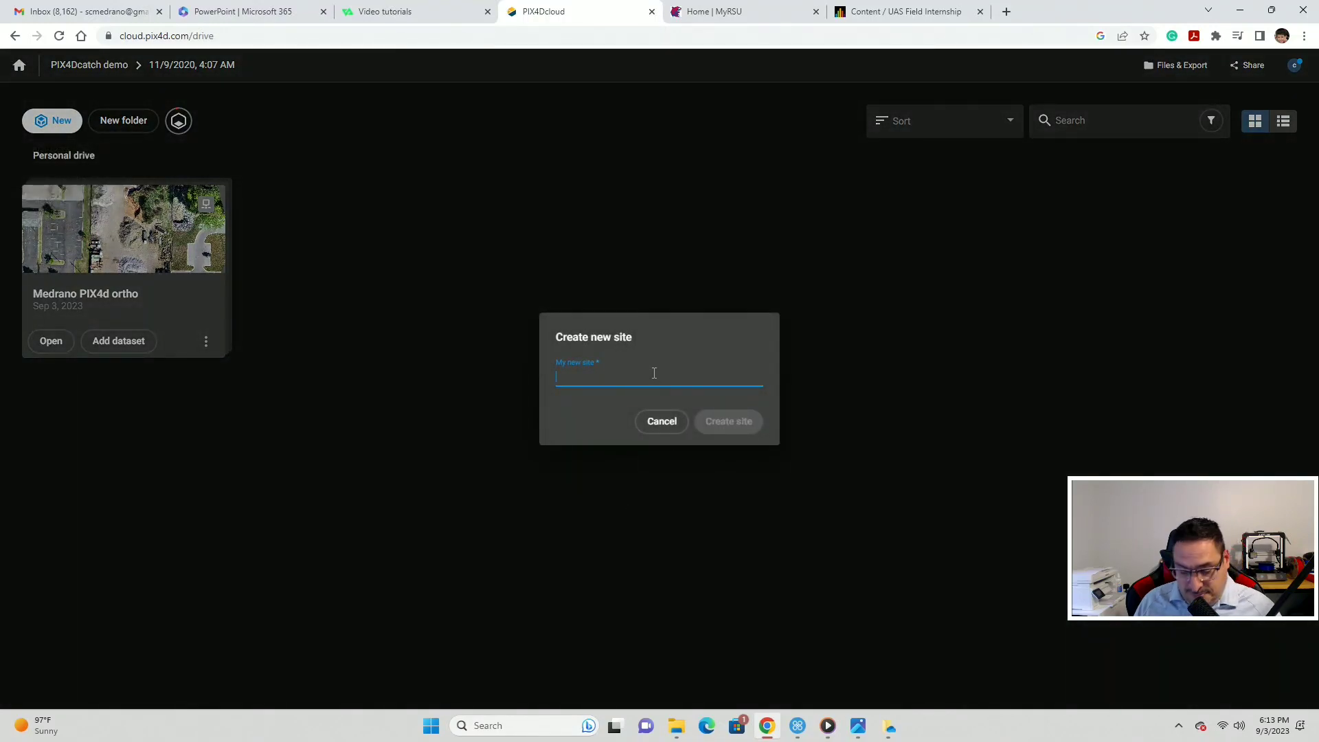
text(new )
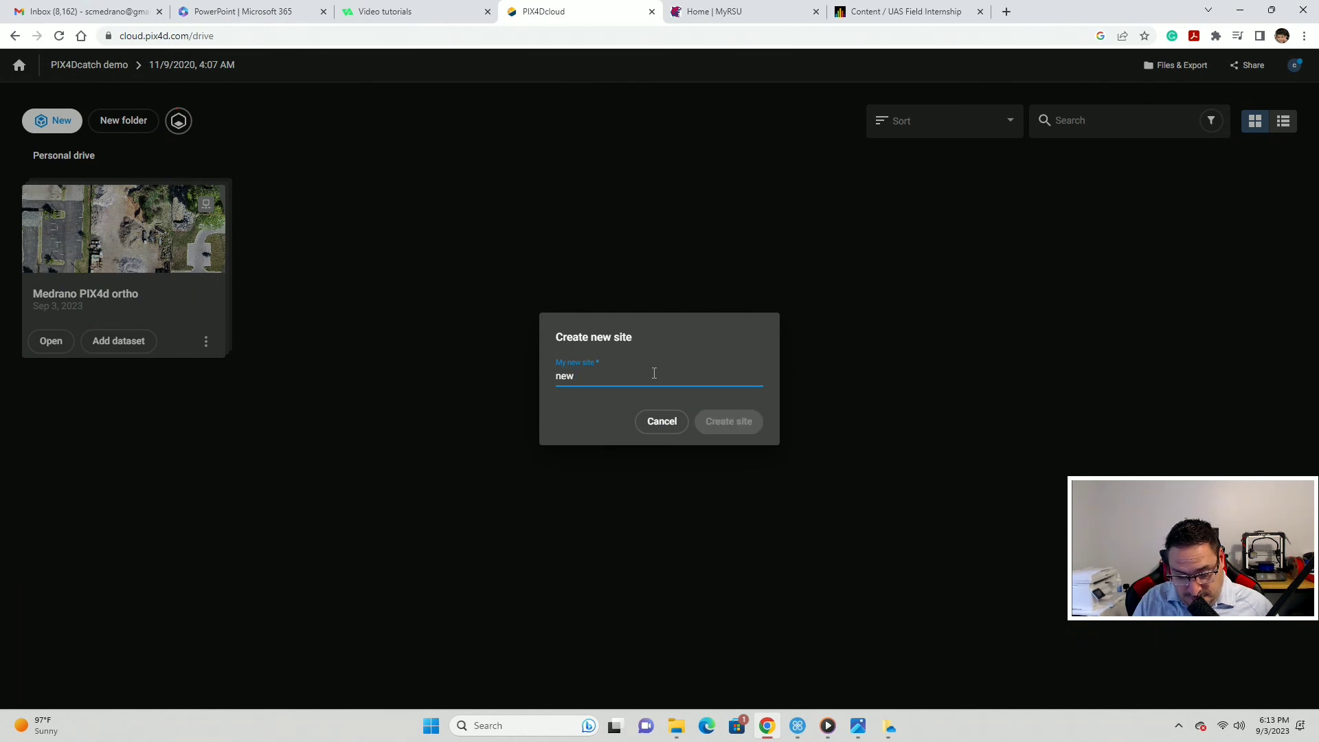
text(test site)
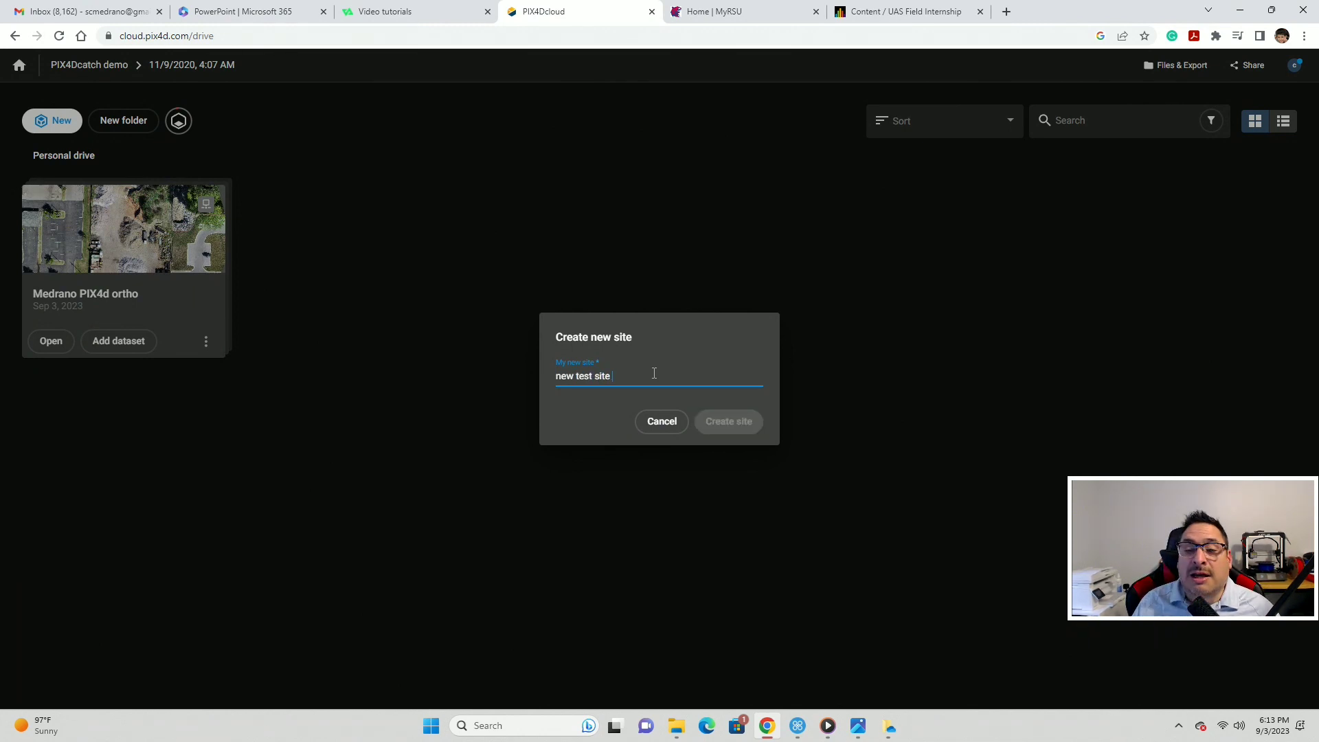
click(737, 419)
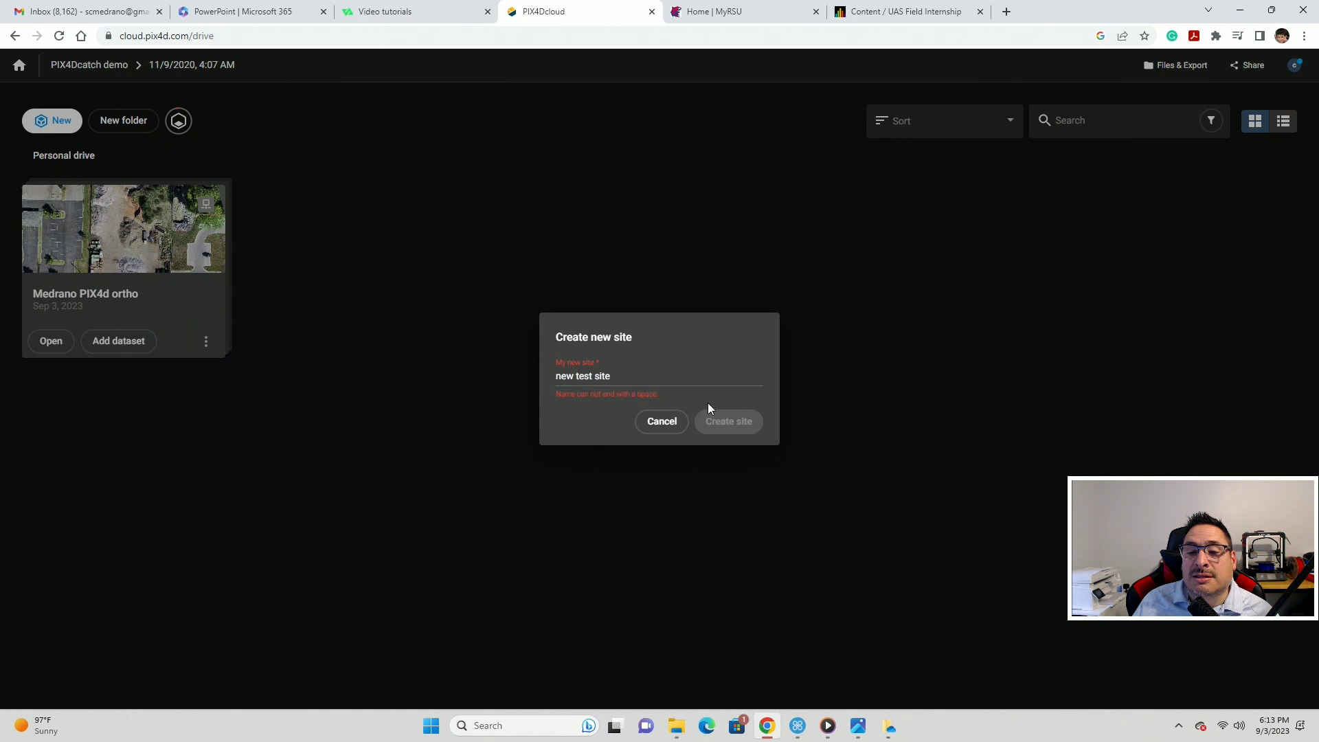
click(672, 378)
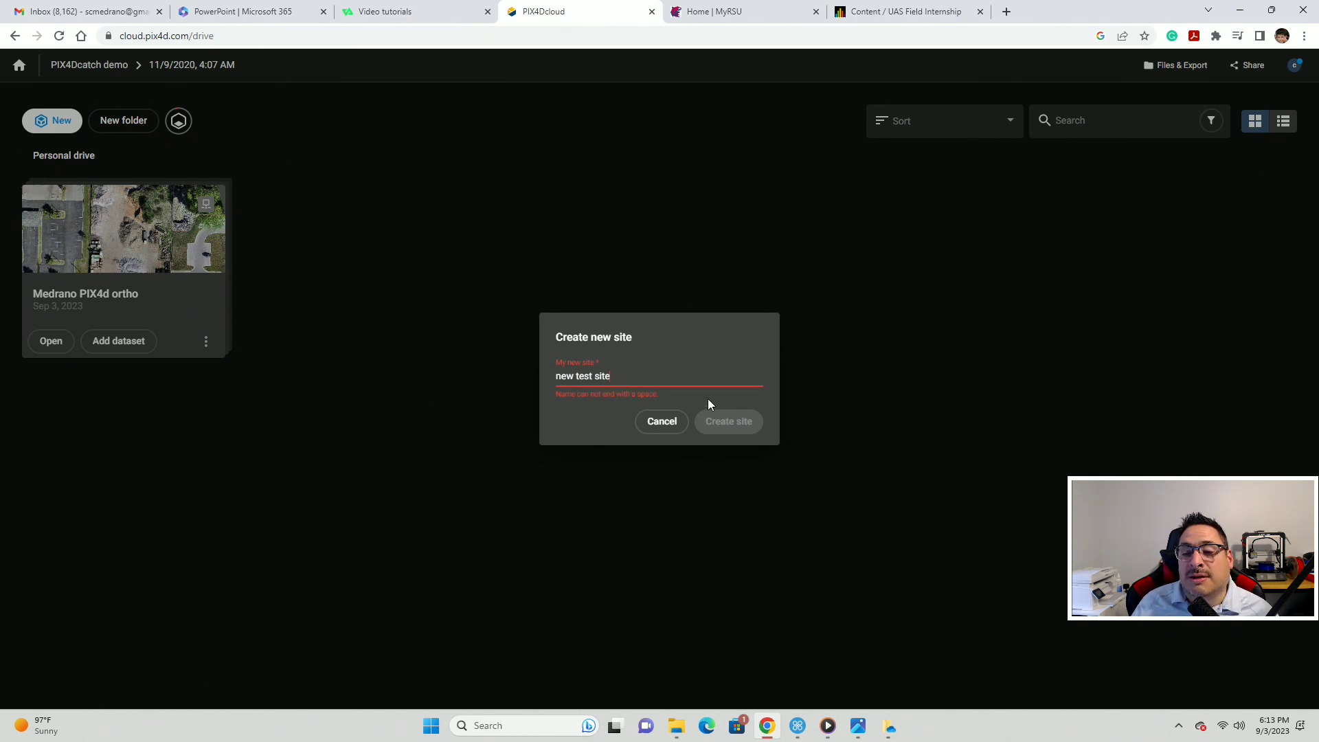
key(BackSpace)
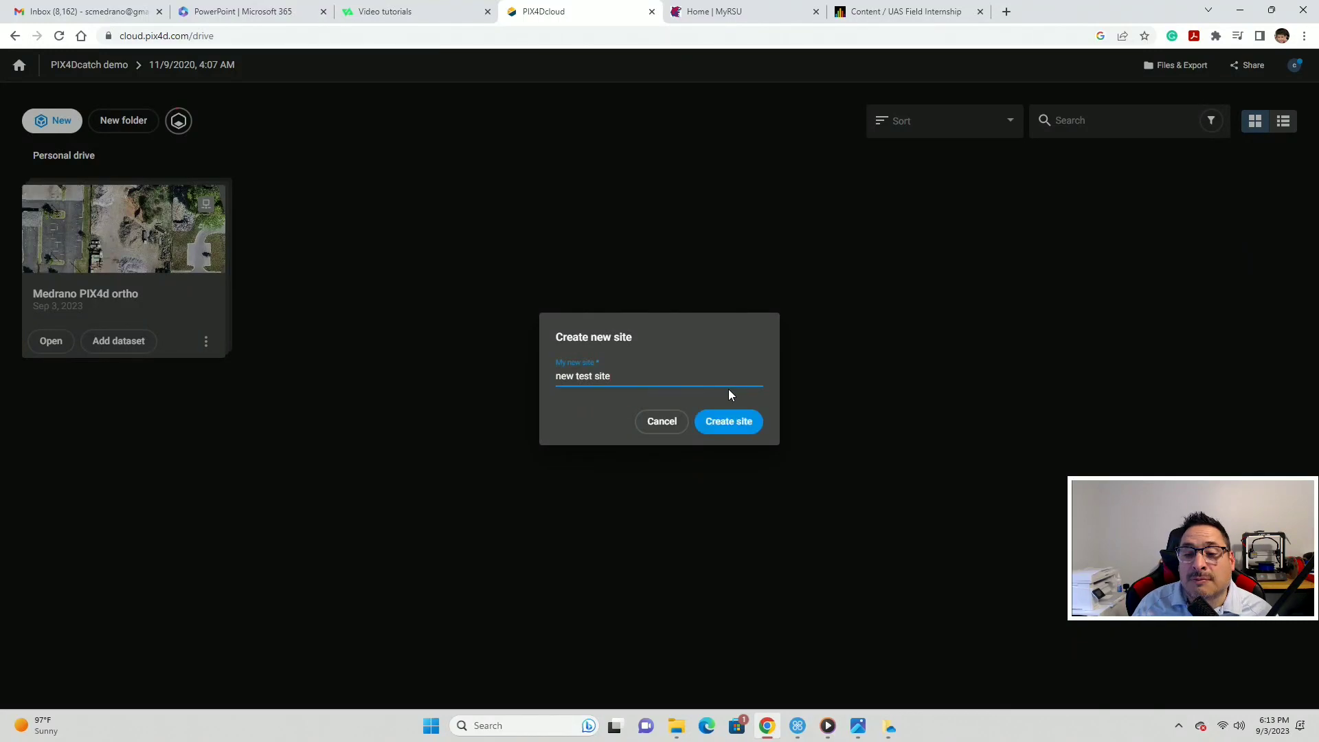
click(714, 430)
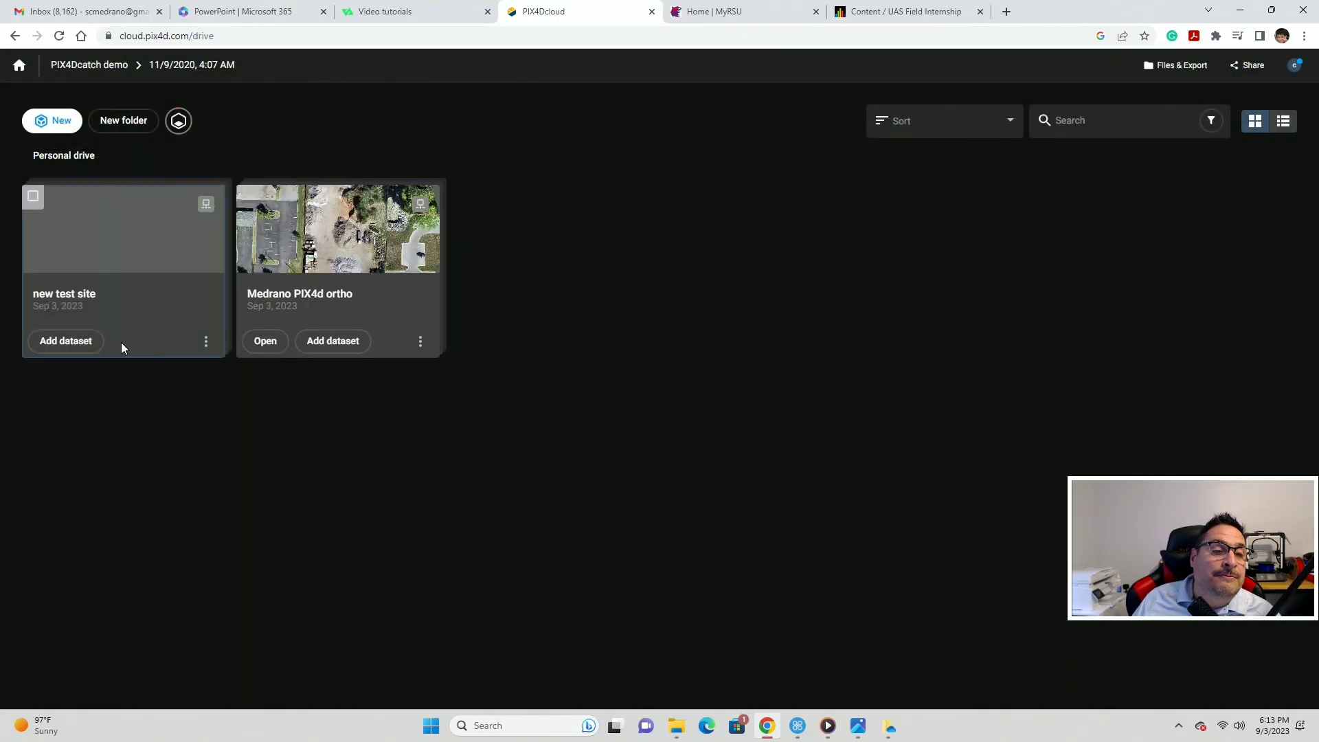
- Create an 'Upload and process images' dataset on new test site and continue to image selection
click(77, 342)
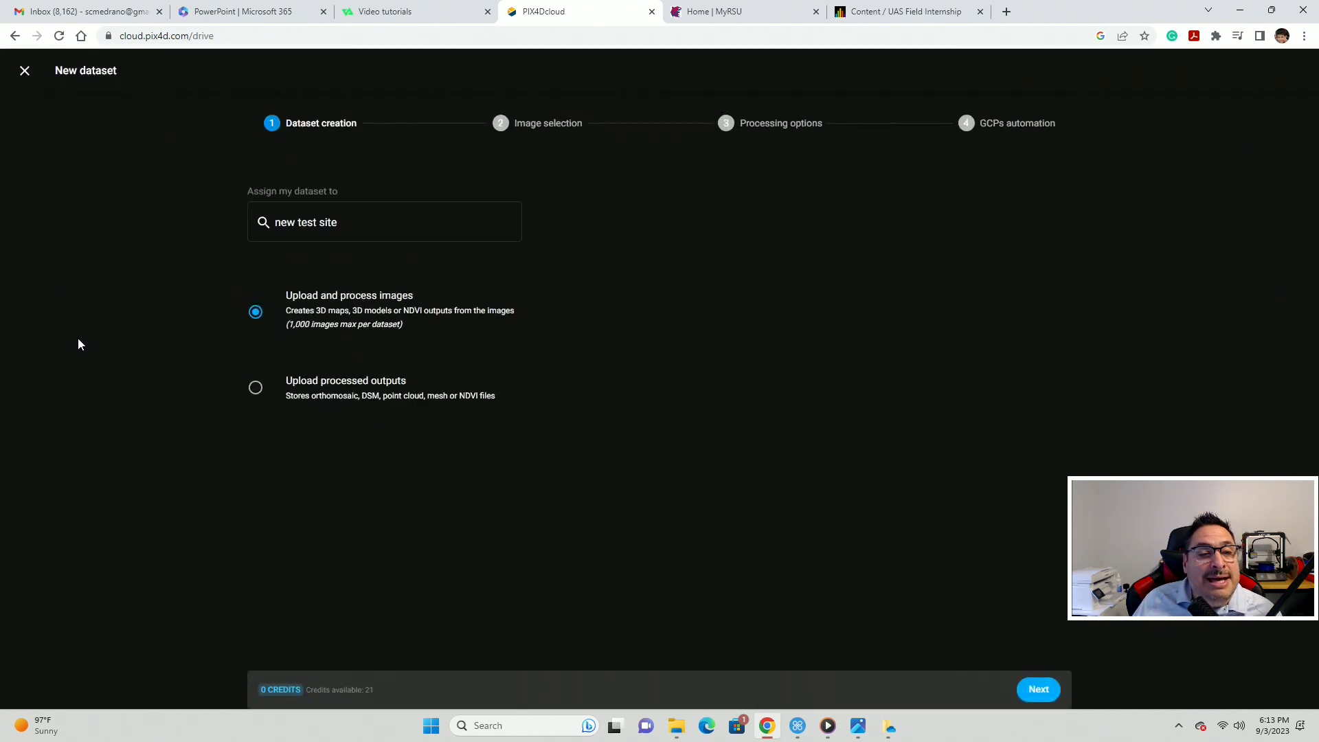
click(24, 71)
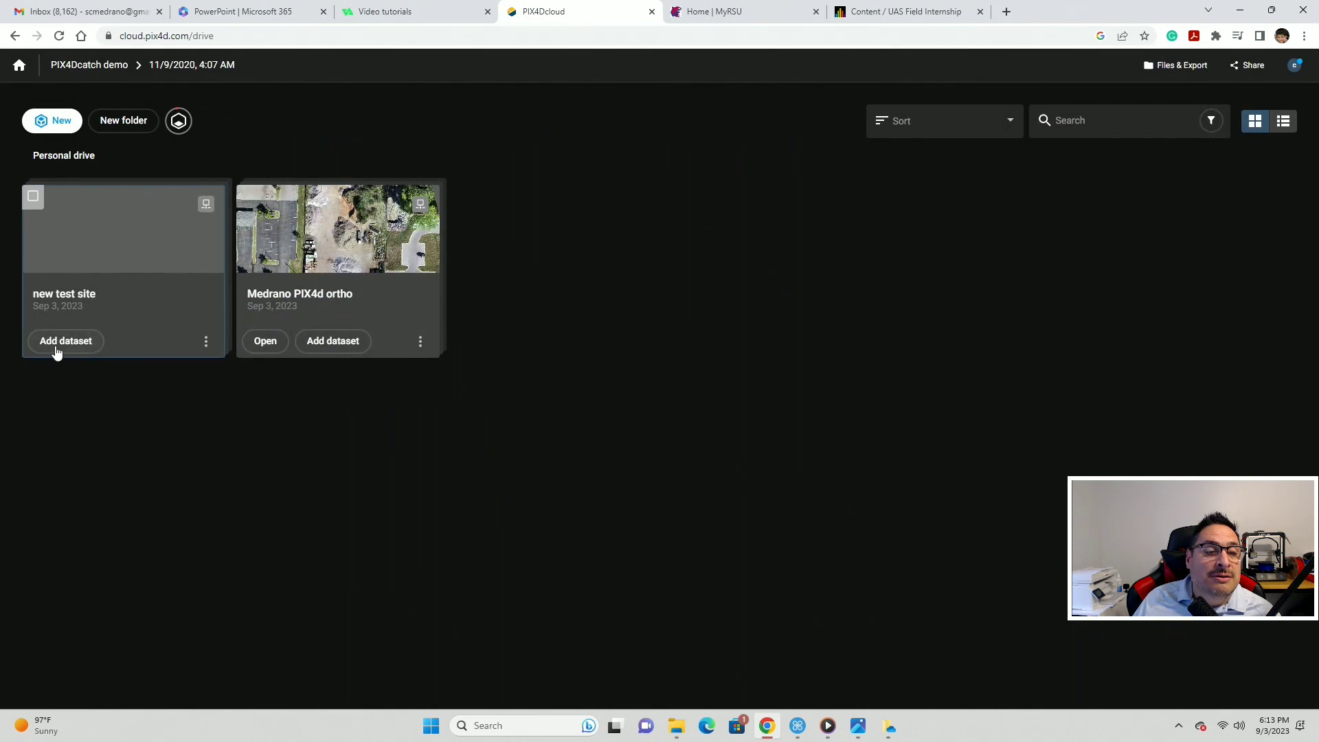
click(62, 343)
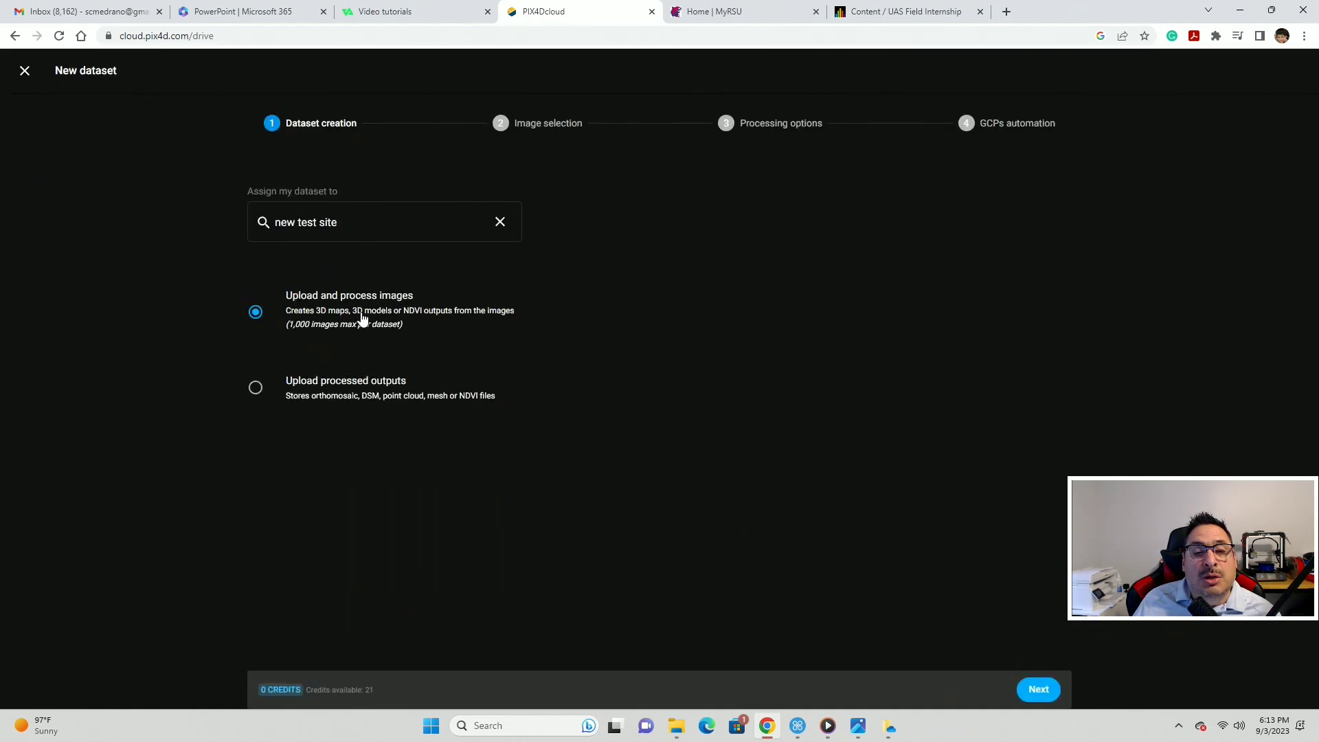
click(255, 313)
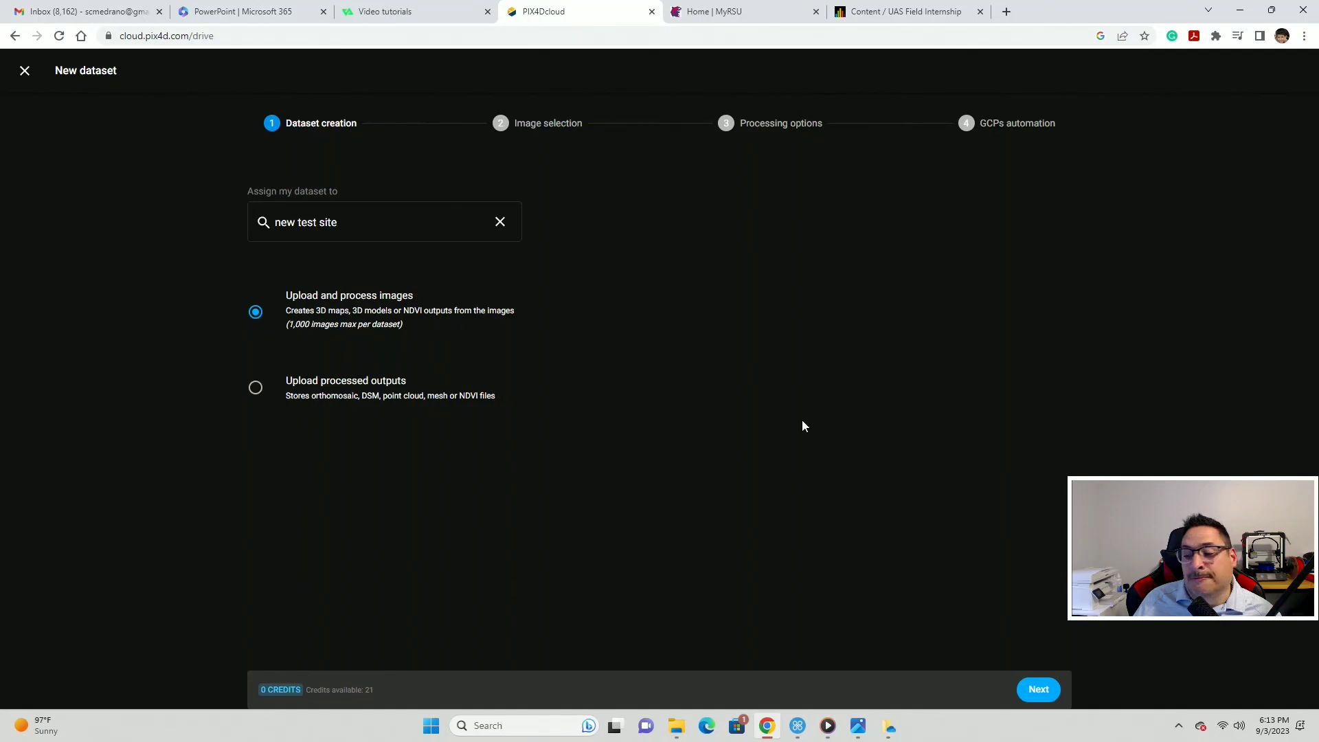
click(1040, 691)
- Browse the file picker to DRONE FOOTAGE > 2 18 2023 dump > A test folder for pix4d
click(651, 456)
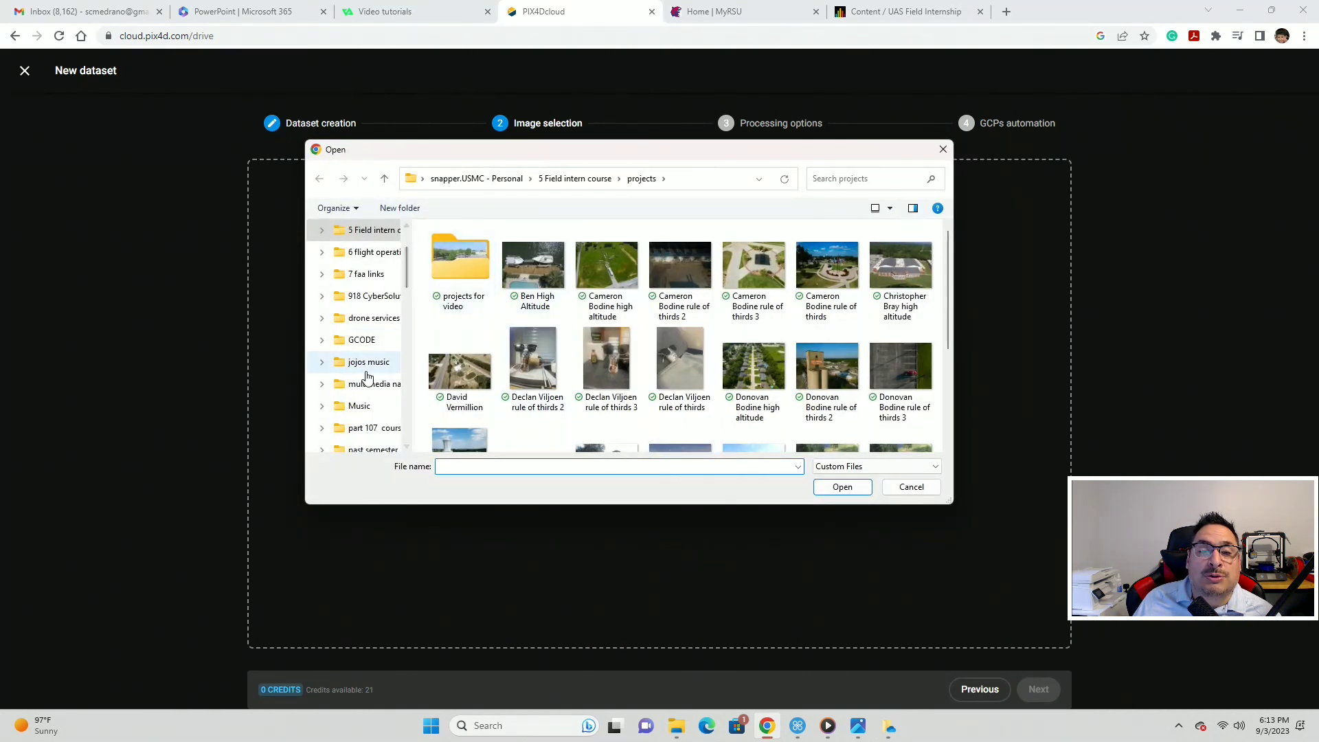
scroll(364, 364, up, 5)
scroll(368, 362, down, 10)
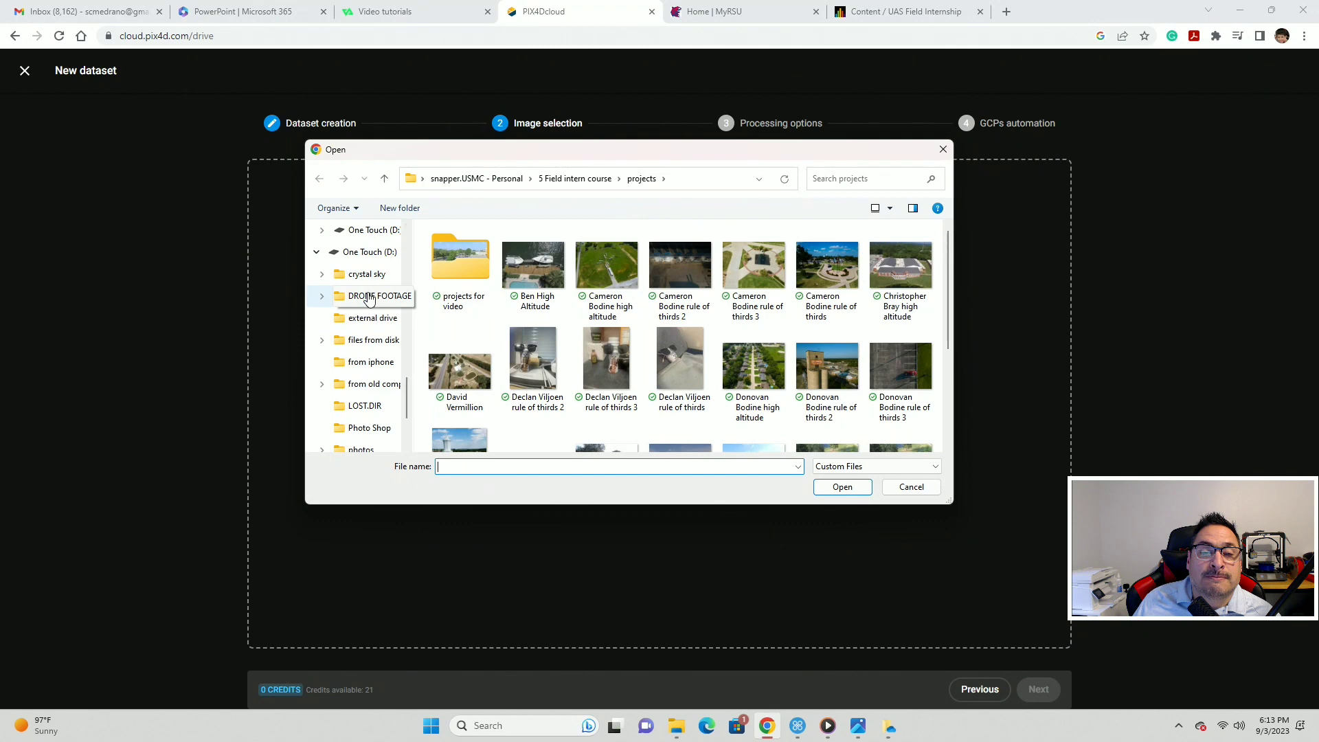
click(369, 300)
double_click(467, 250)
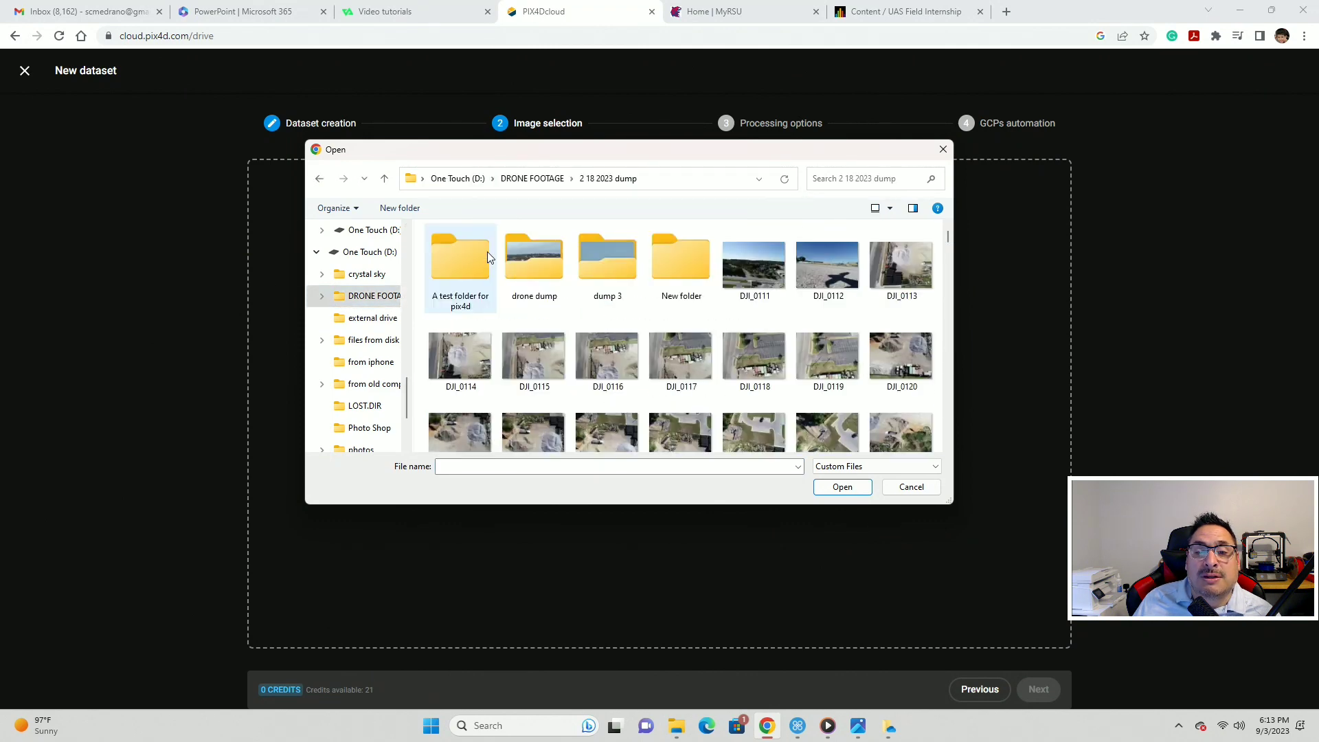
double_click(472, 266)
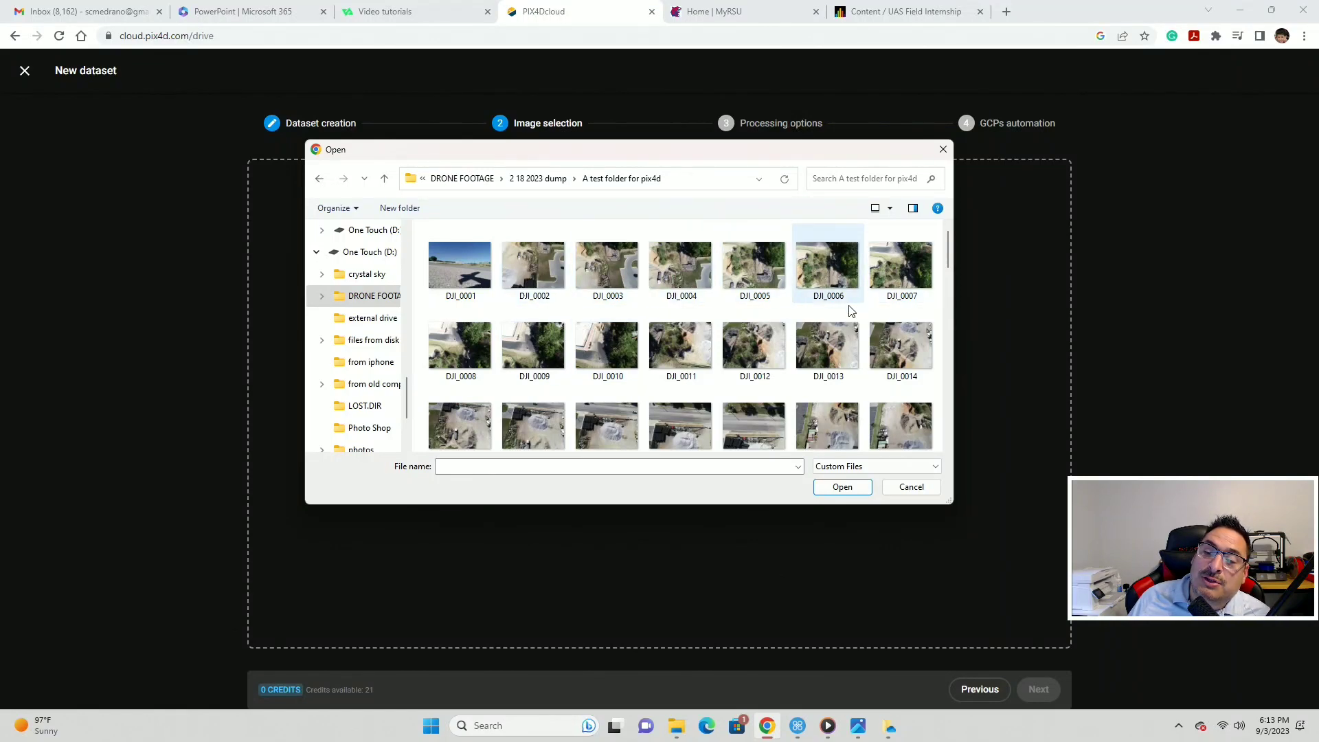
- Shift-select the photos from DJI_0002 to the last file, attempting to leave out ortho
scroll(762, 450, down, 1)
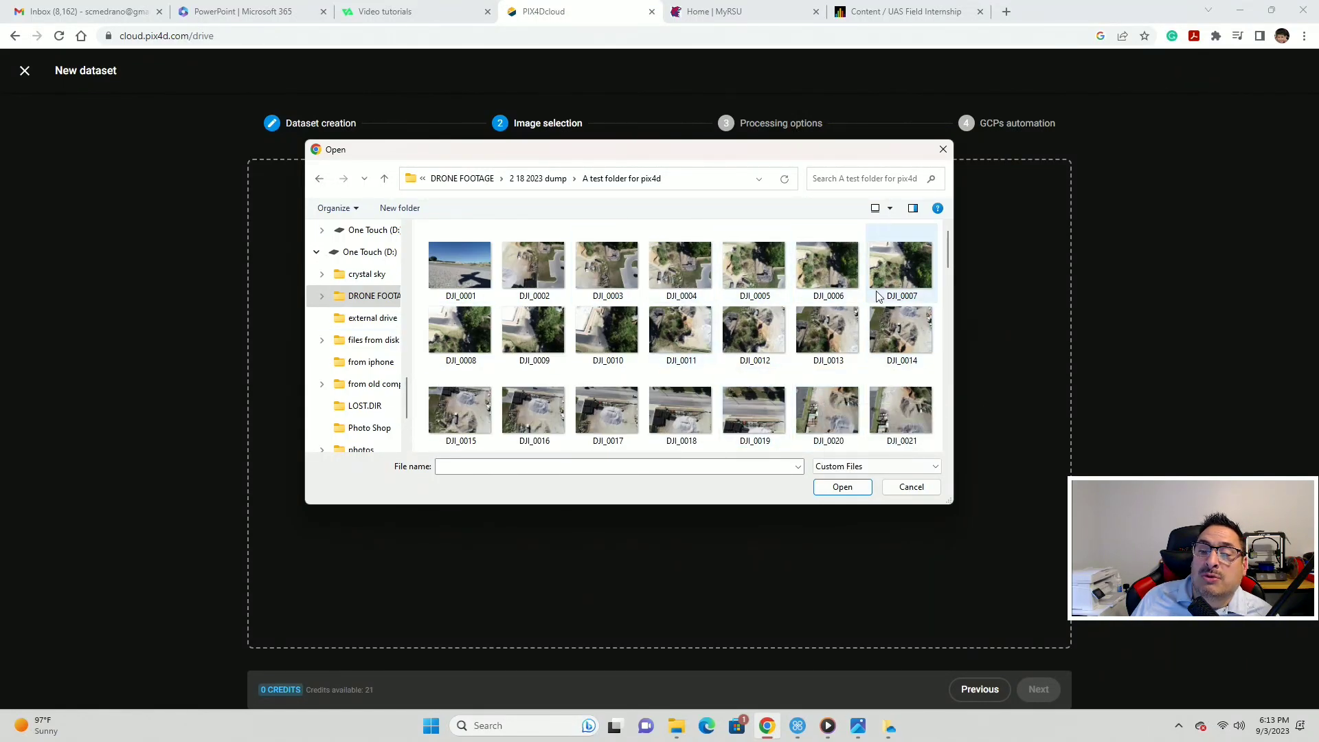
click(460, 259)
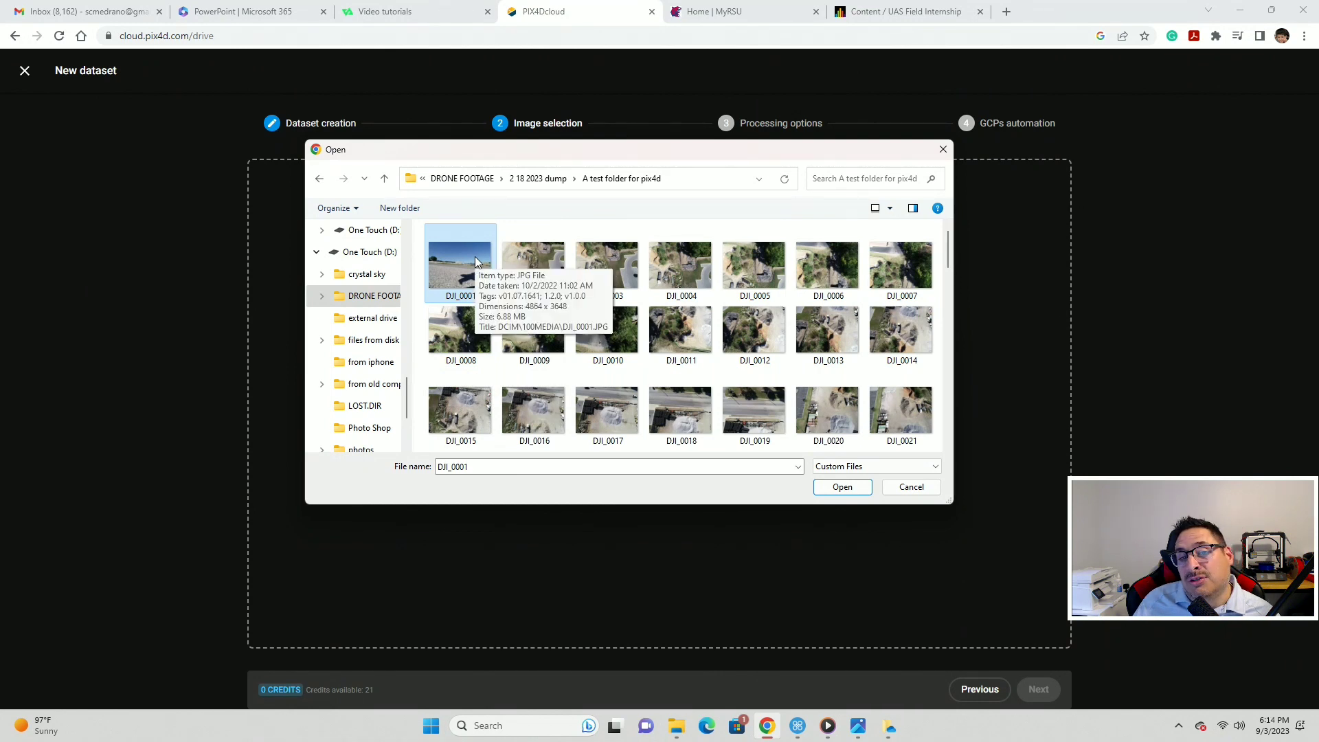
click(537, 274)
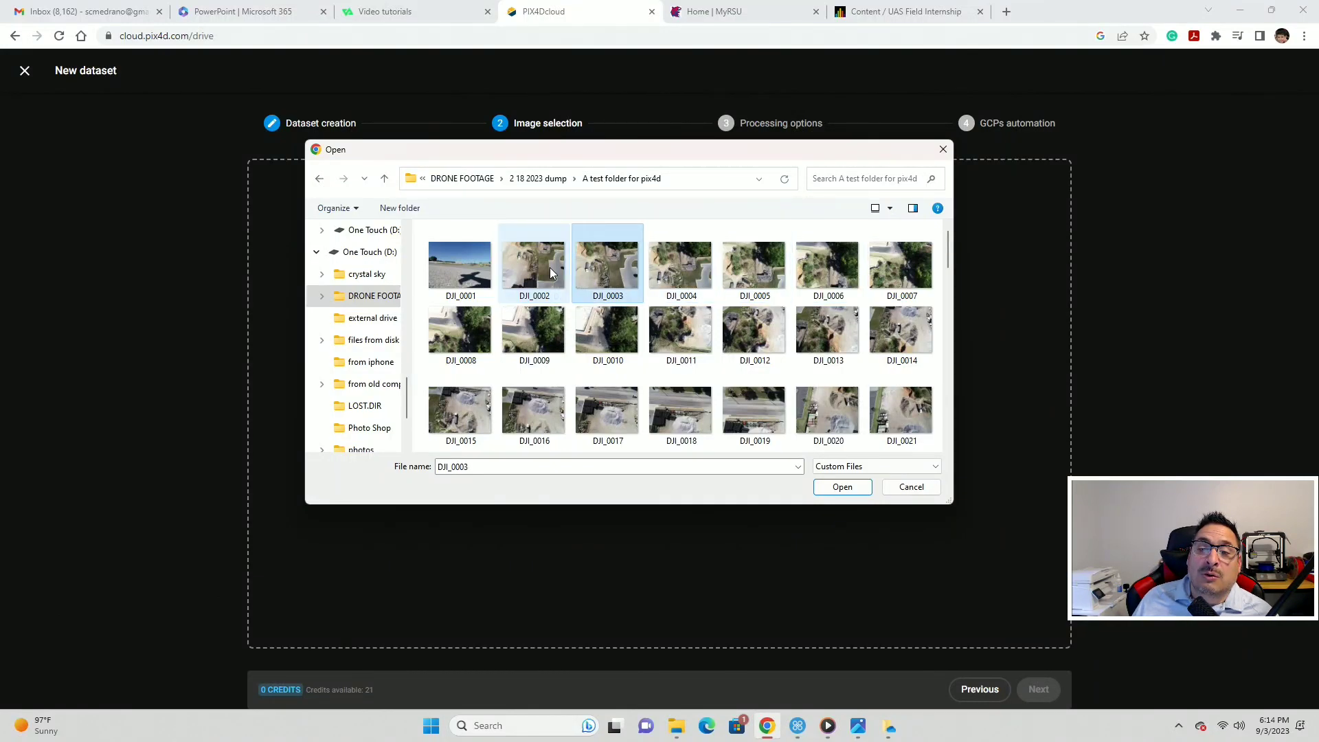
key(shift+Right)
key(shift+Right)
key(shift+Right)
key(shift+Right)
key(shift+Right)
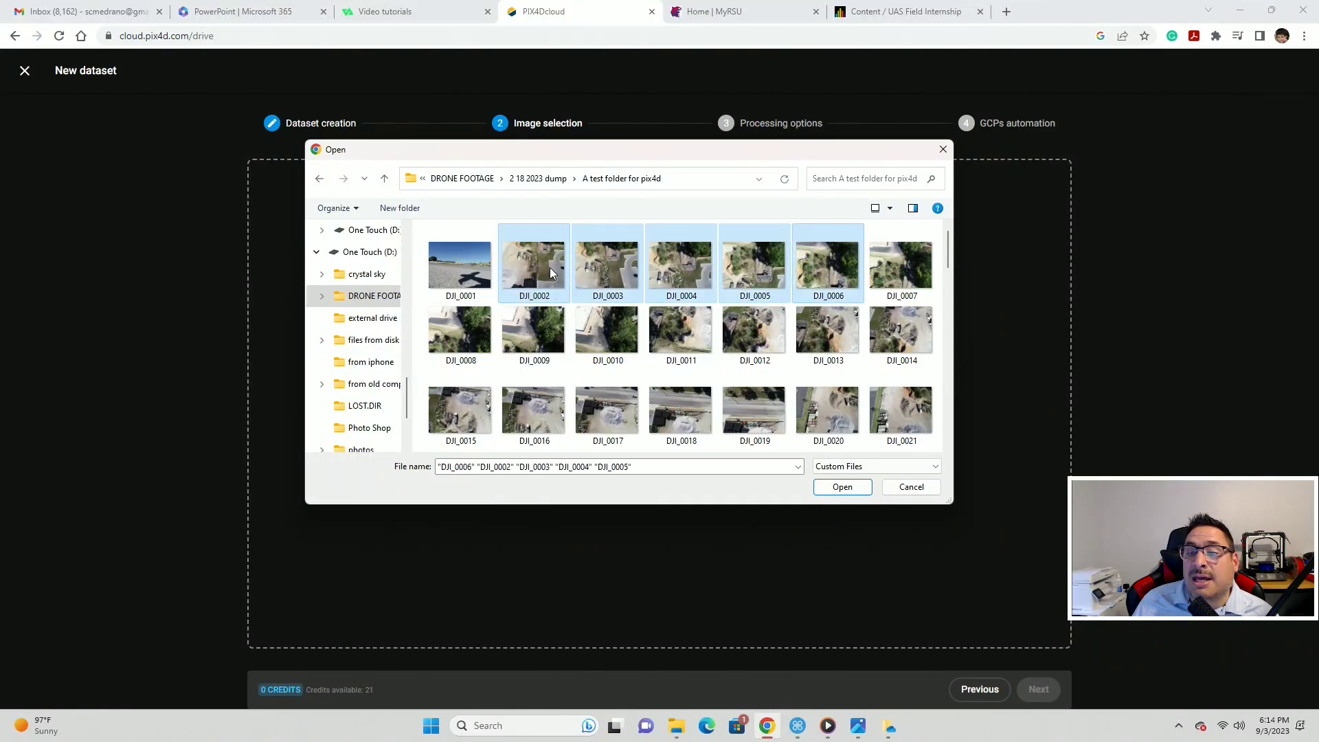
key(shift+Down)
key(shift+Down)
key(shift+Down)
key(shift+Down)
key(shift+Down)
key(shift+Down)
key(shift+Down)
key(shift+Down)
key(shift+Down)
key(shift+Down)
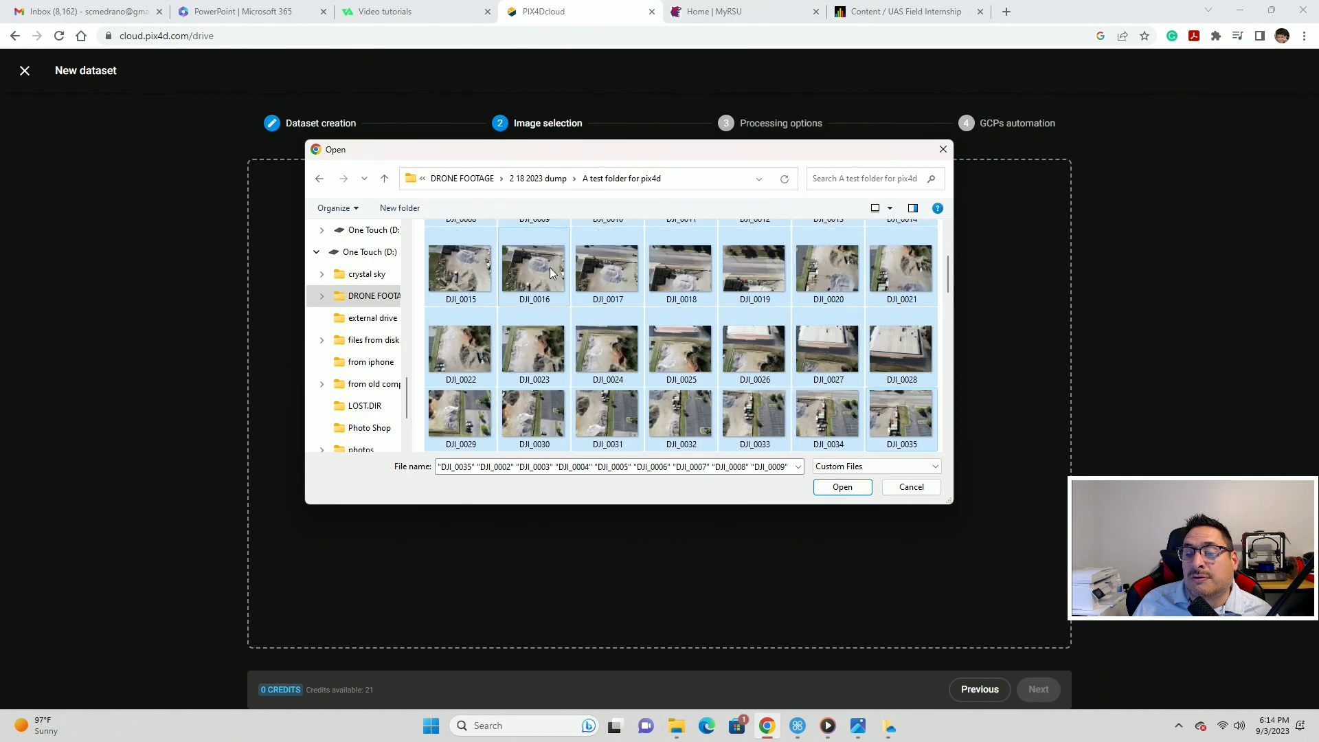
key(shift+Down)
key(shift+Down)
key(shift+Down)
key(shift+Down)
key(shift+Down)
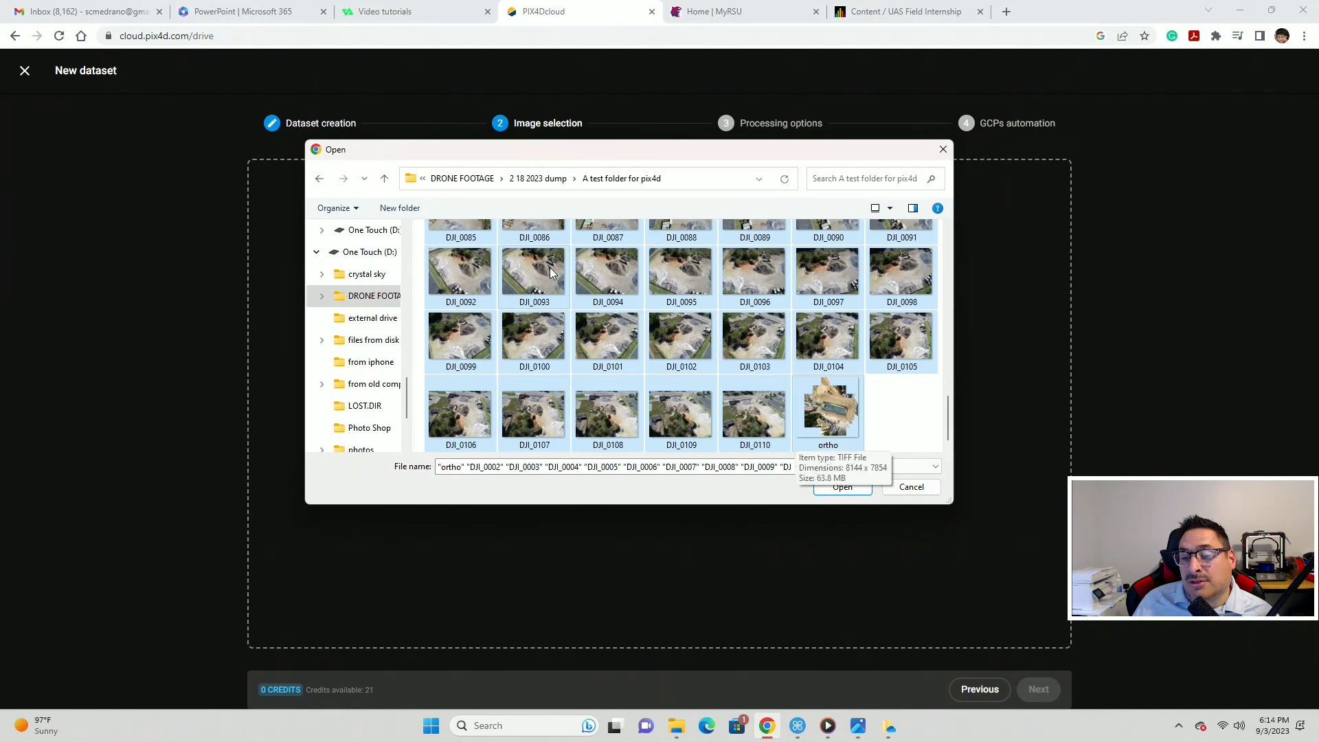
key(shift+Left)
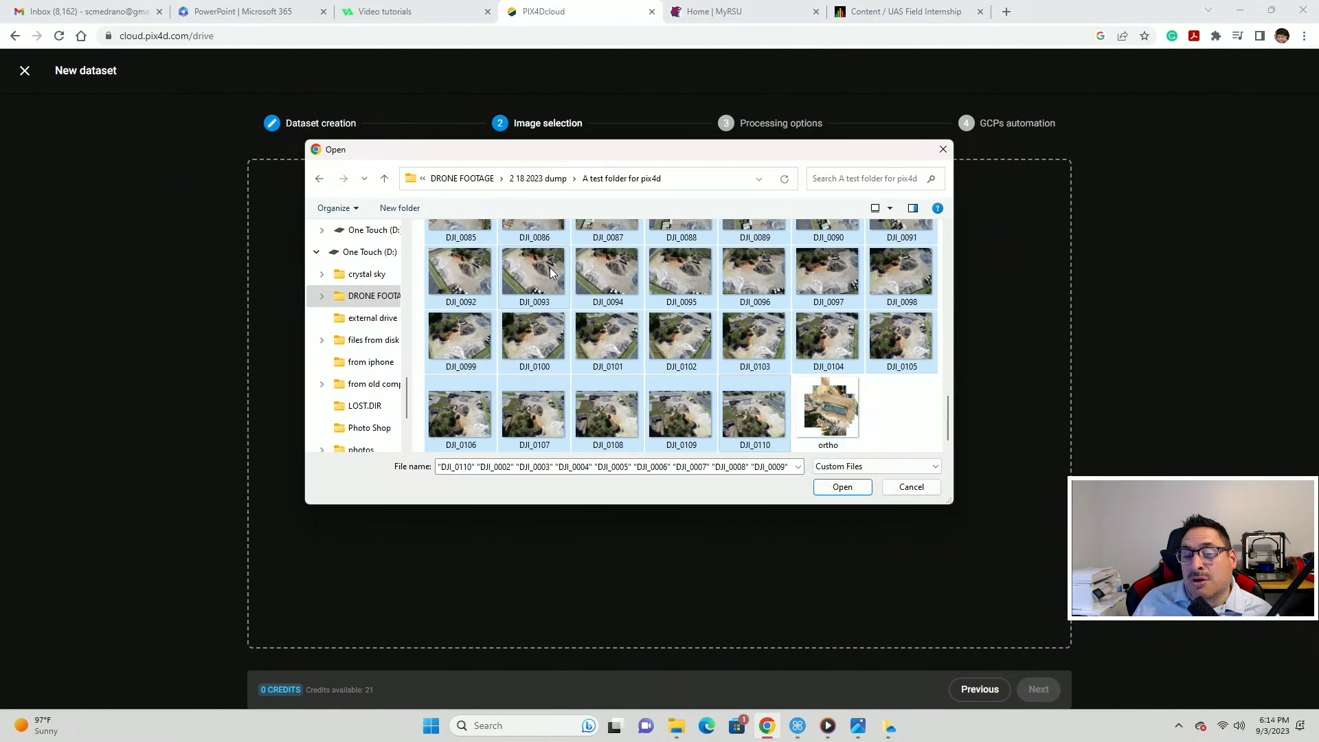
key(shift+Right)
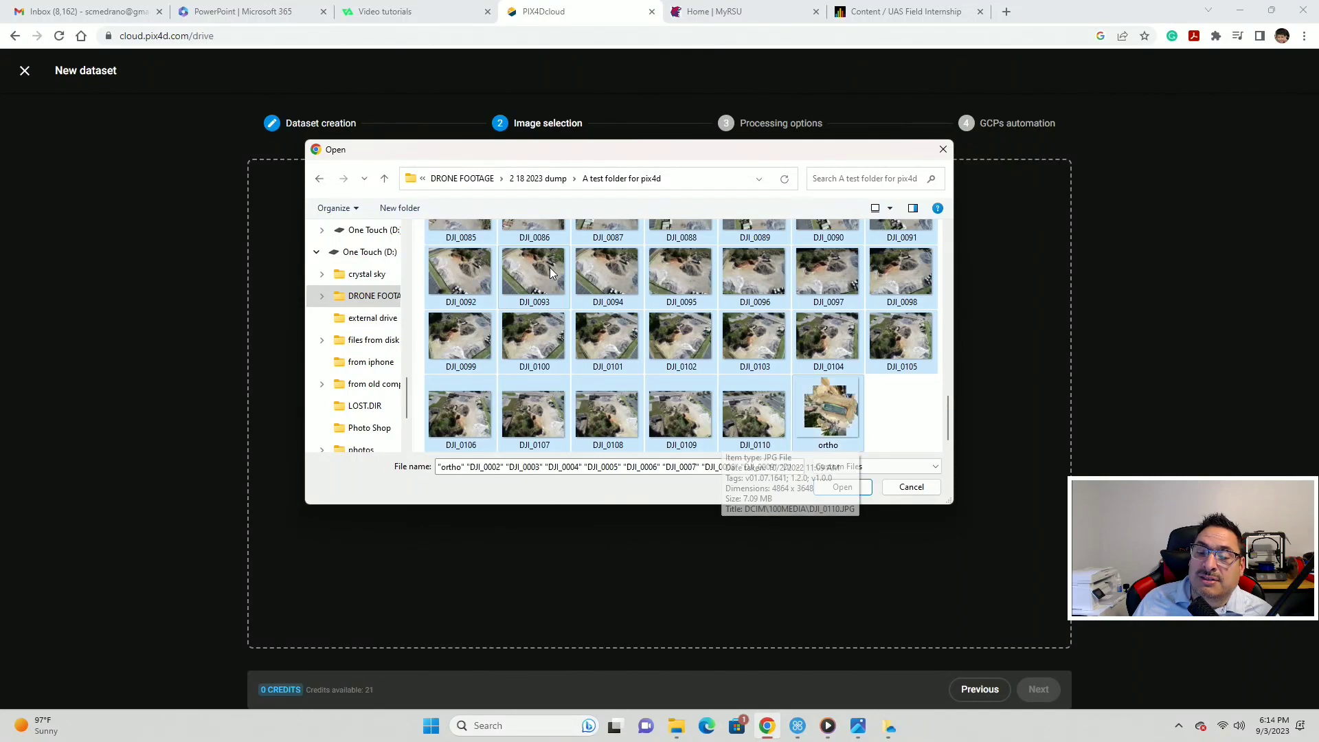
ctrl+click(828, 390)
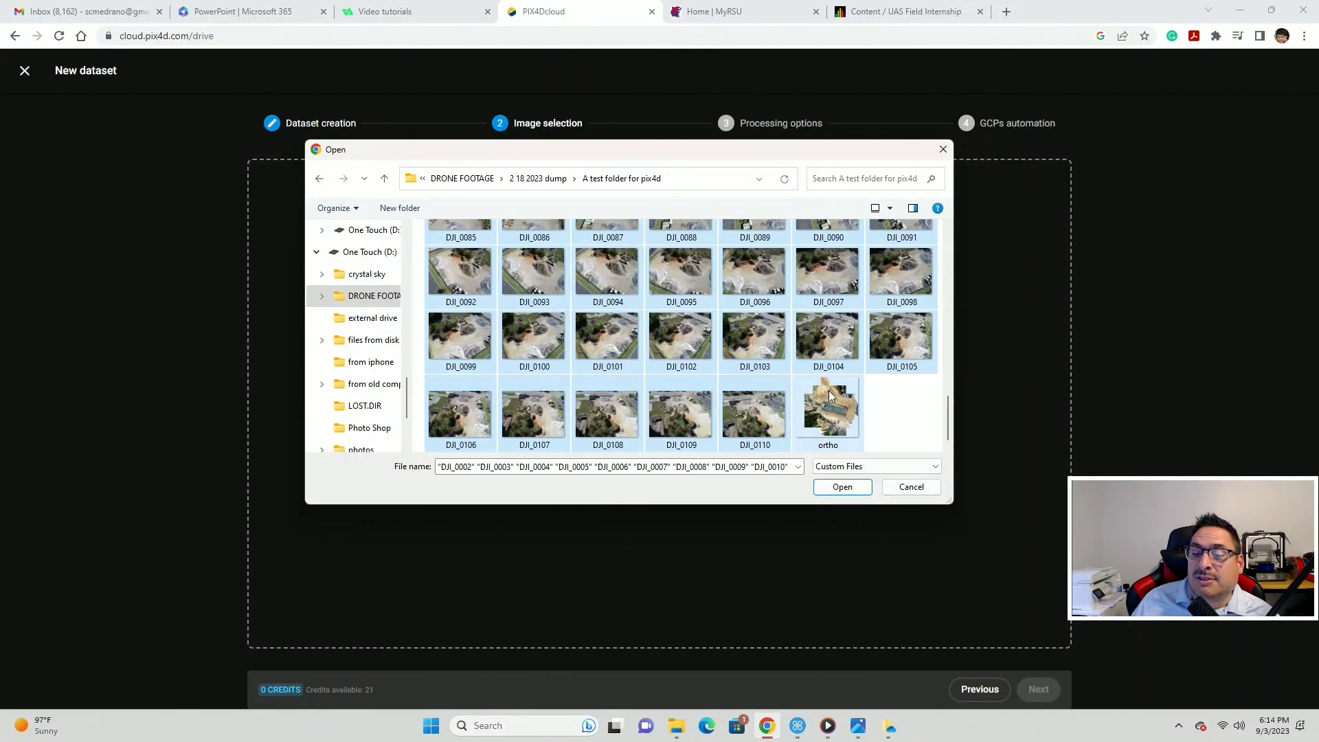
- Select all files with Ctrl+A, then deselect ortho and DJI_0001
click(910, 420)
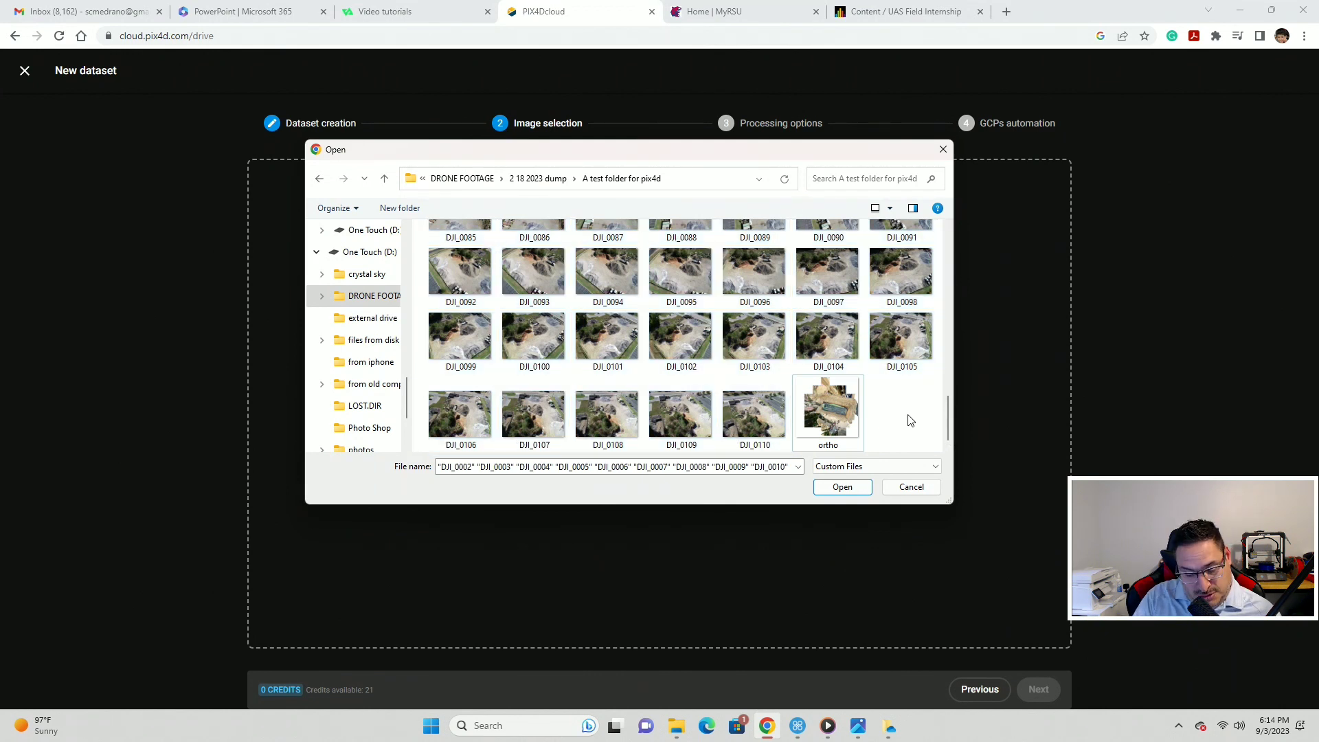
key(ctrl+a)
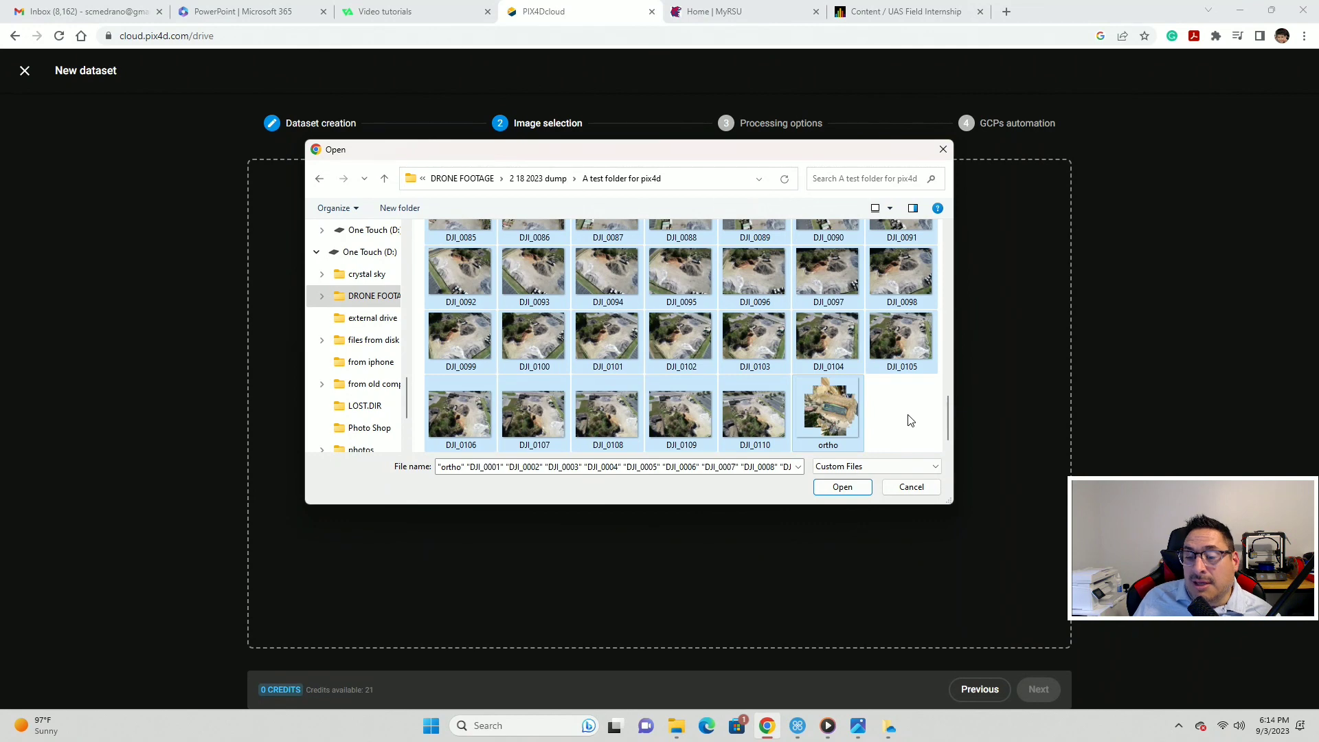
ctrl+click(847, 408)
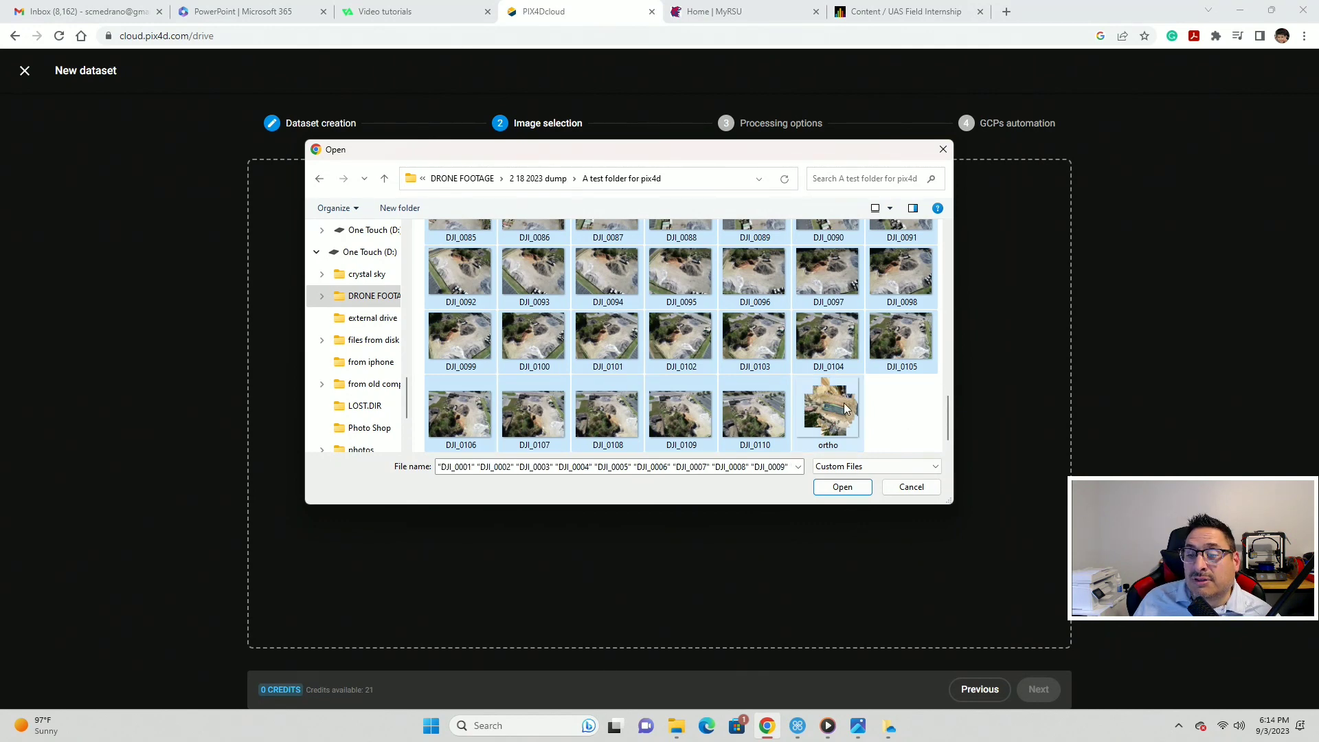
scroll(674, 379, up, 10)
scroll(674, 379, up, 2)
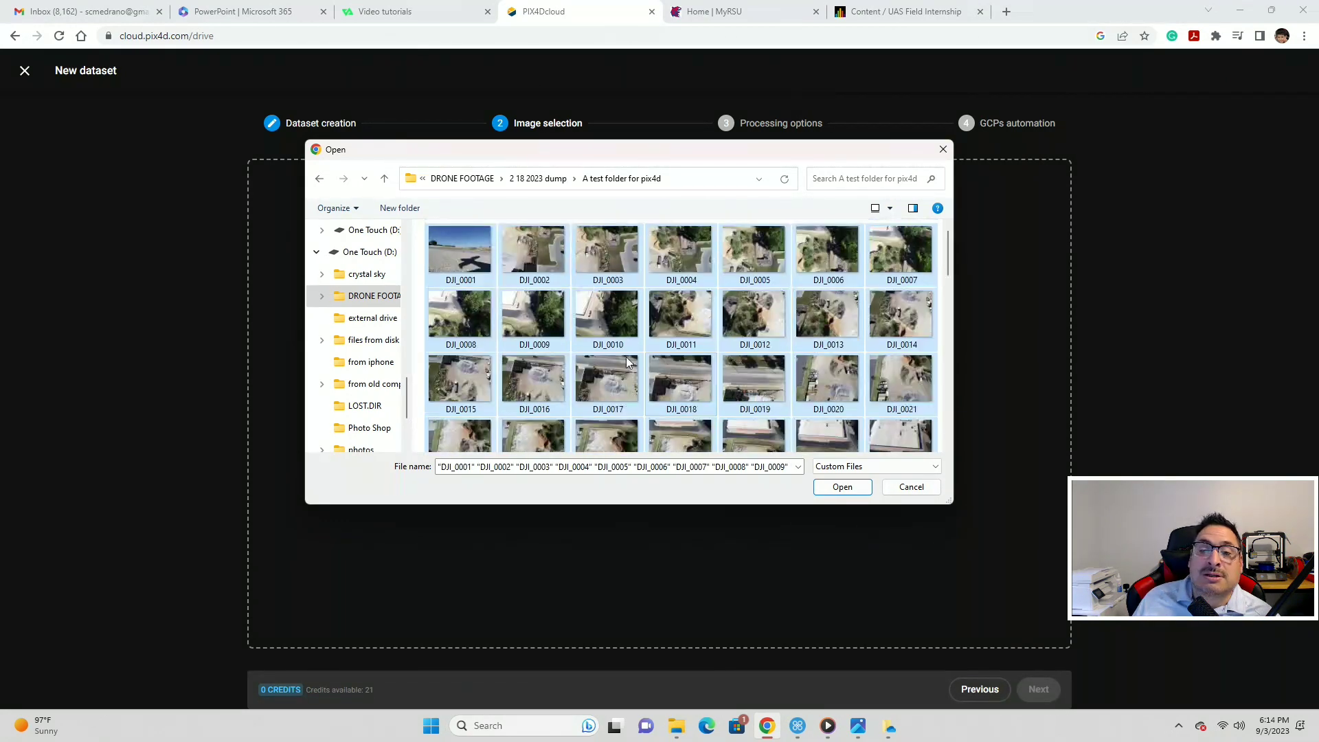
ctrl+click(474, 248)
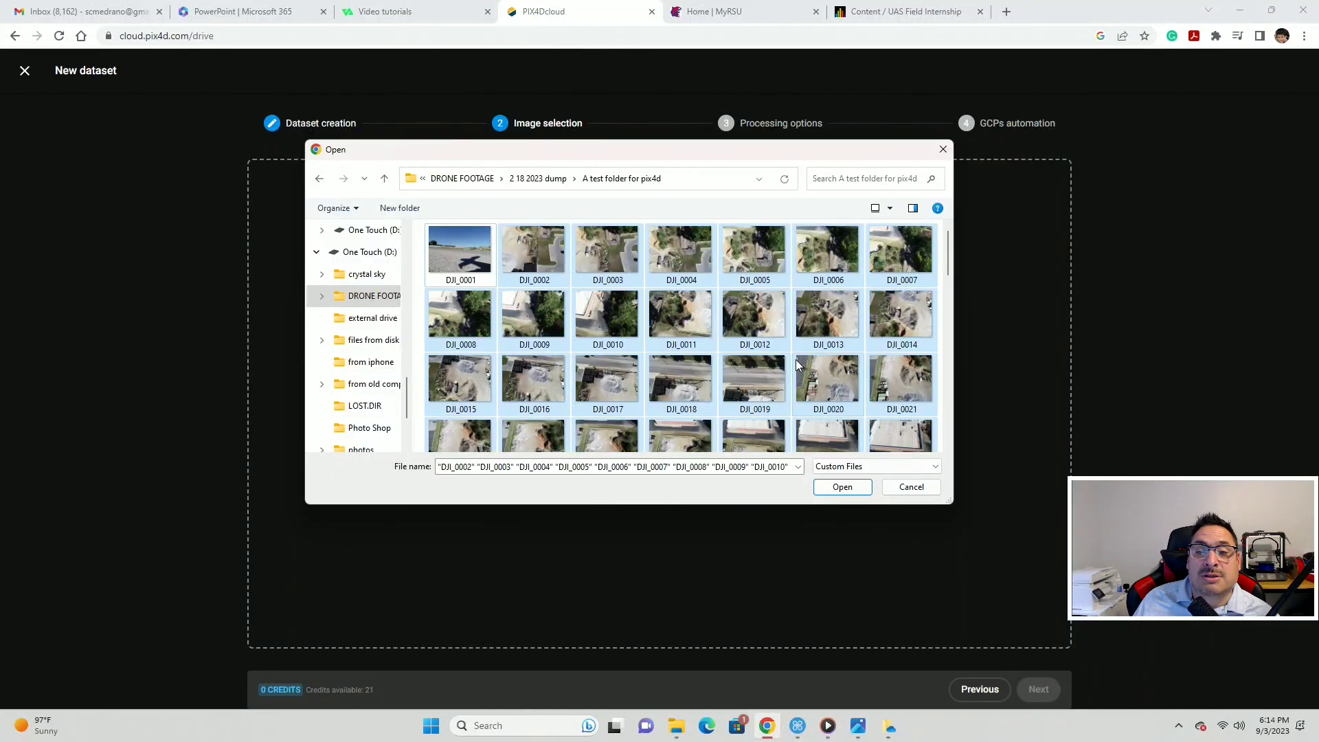
- Add the 109 chosen images to the dataset and proceed to Processing options
click(839, 487)
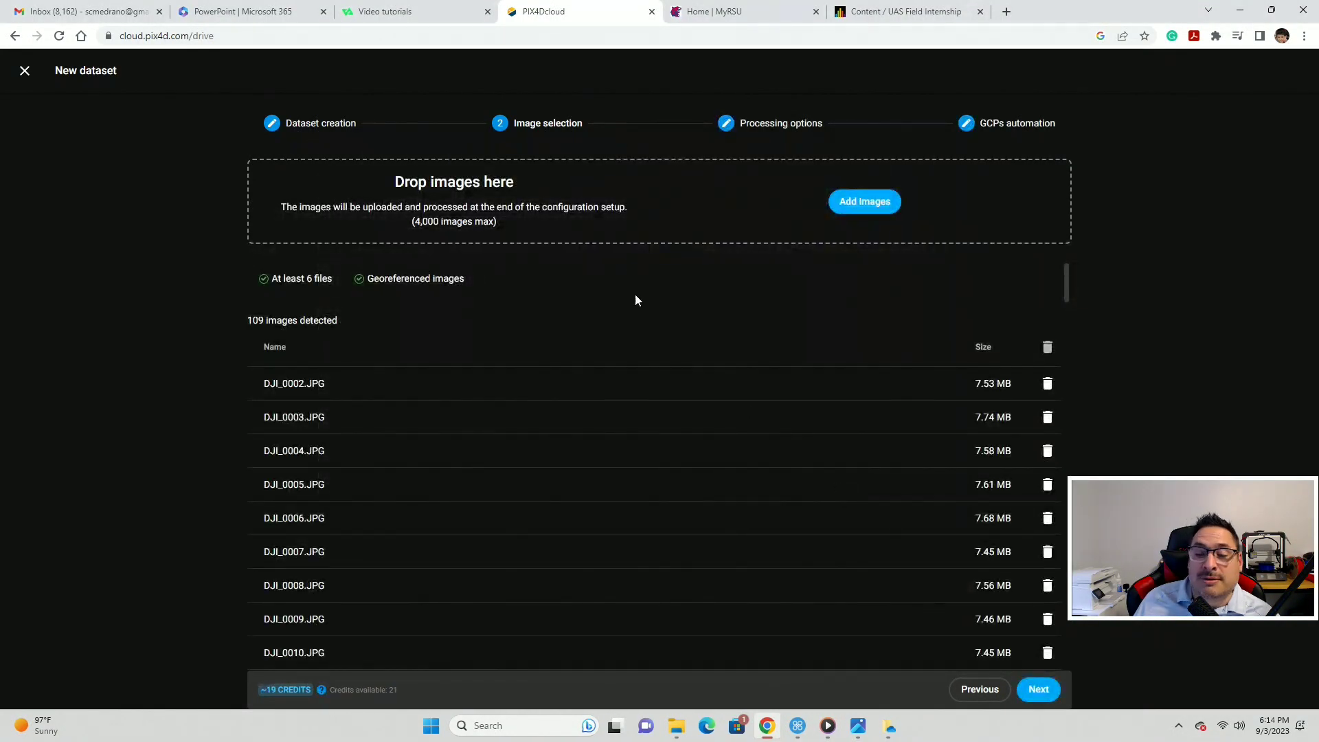
scroll(738, 426, down, 4)
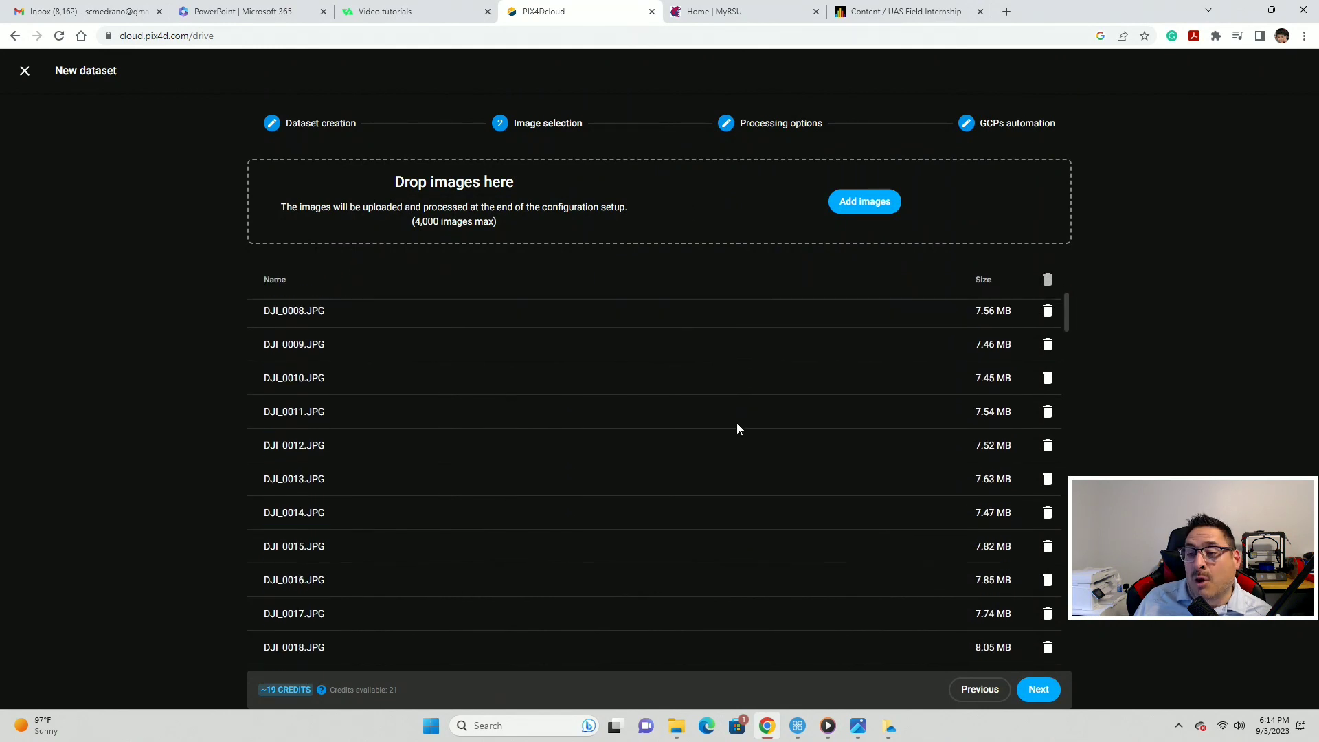
click(1038, 689)
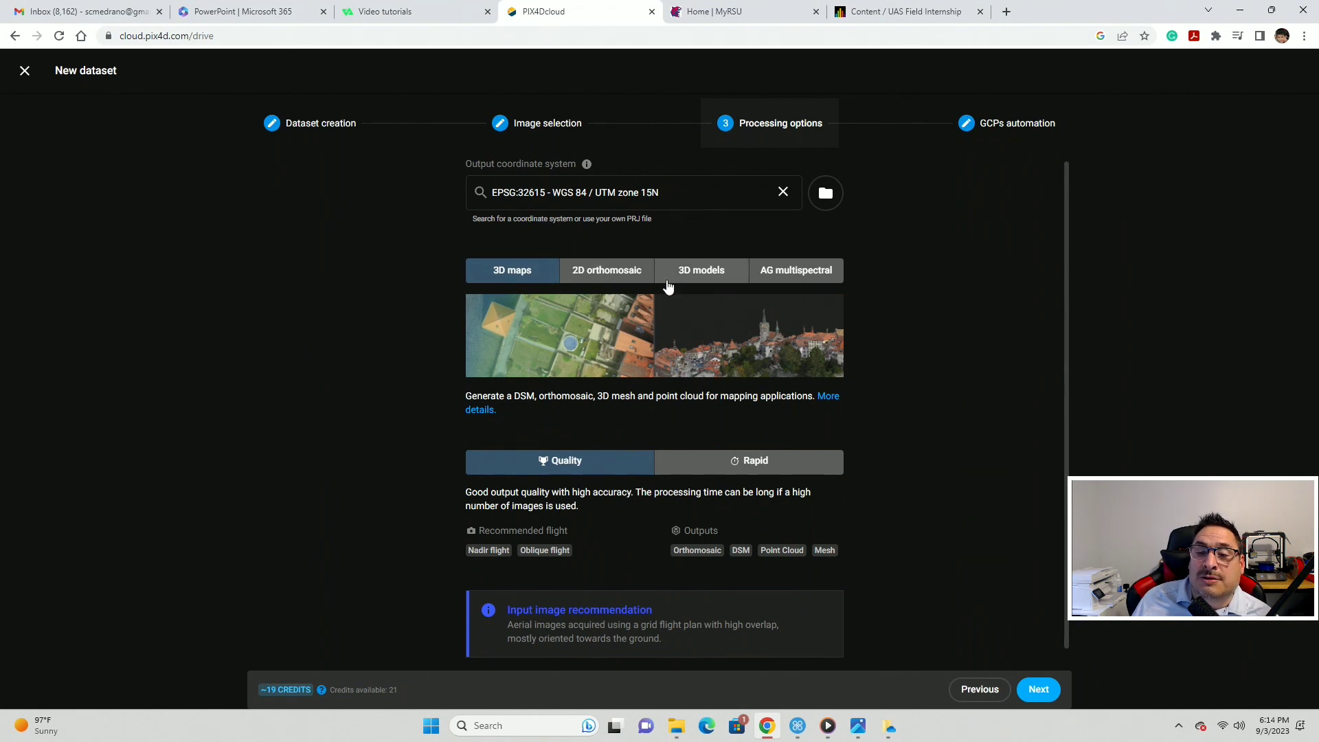
- Compare the processing templates and Rapid versus Quality, keeping 3D maps with Quality at 19 credits
click(498, 278)
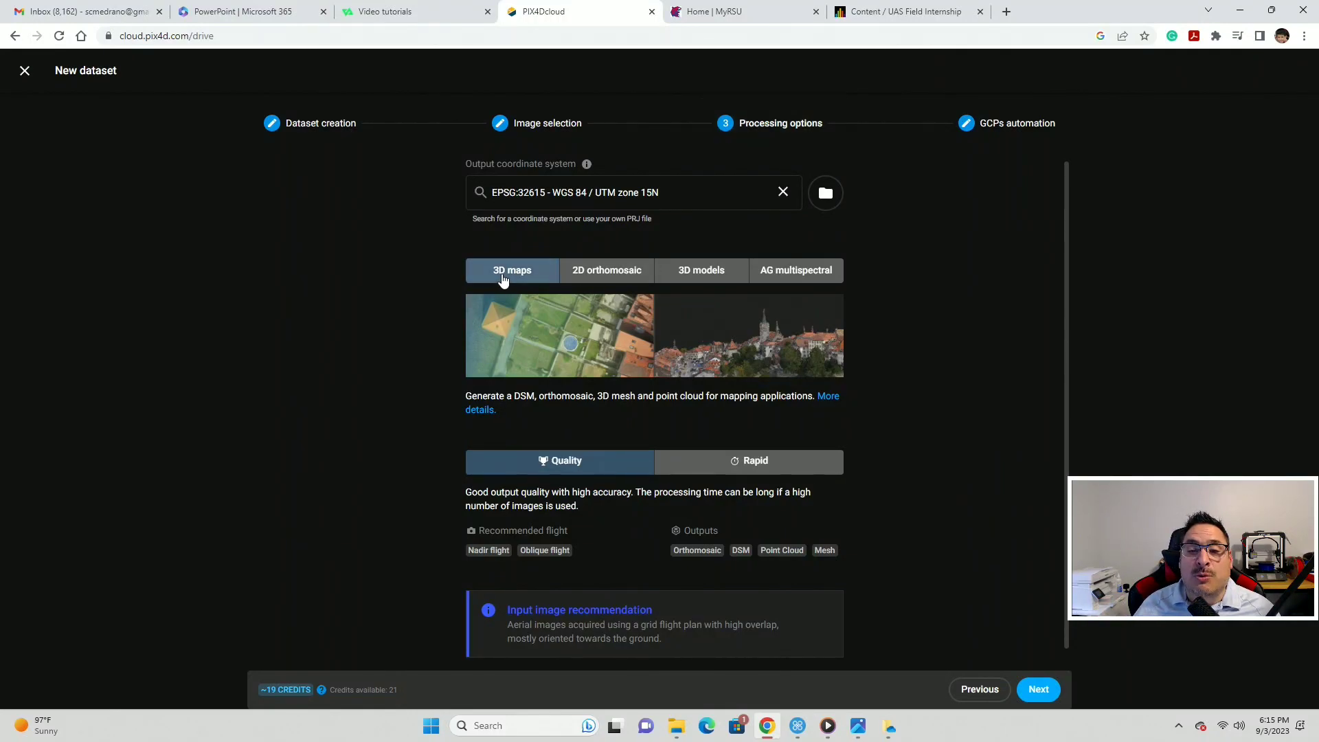
click(613, 275)
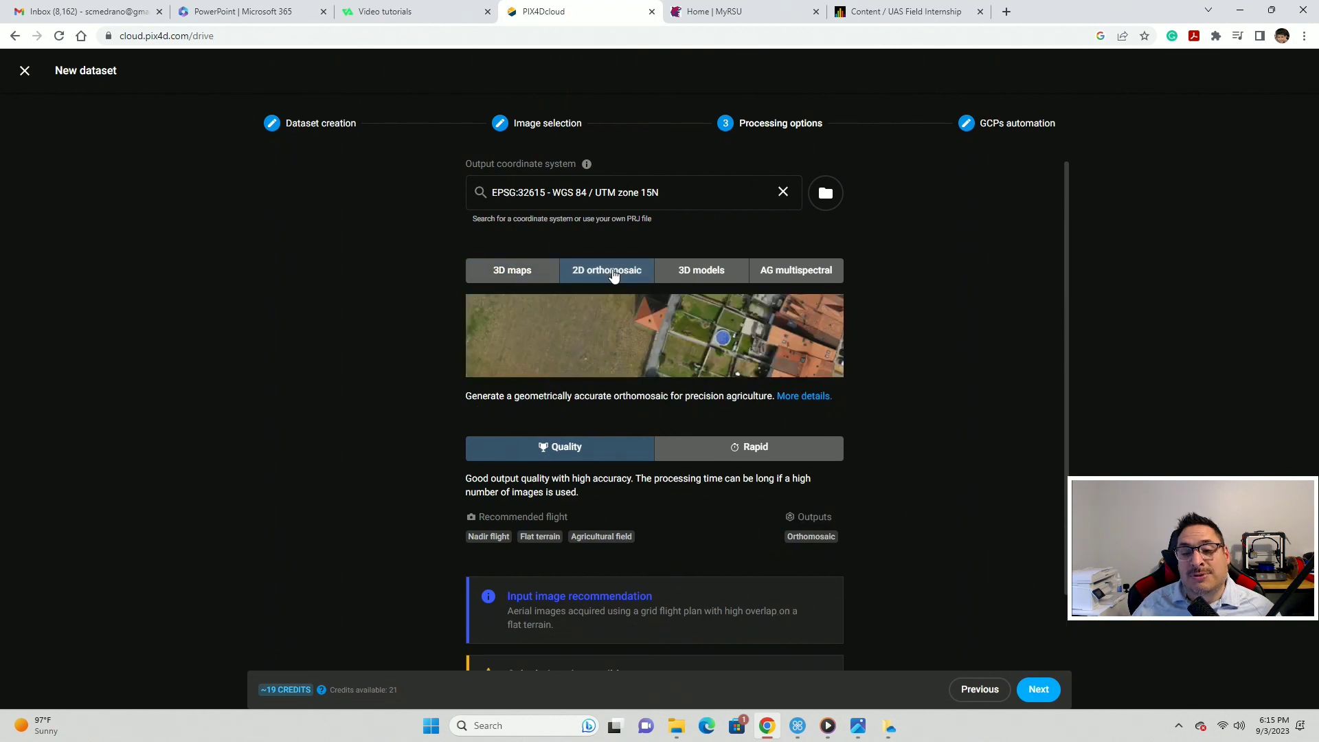
click(714, 272)
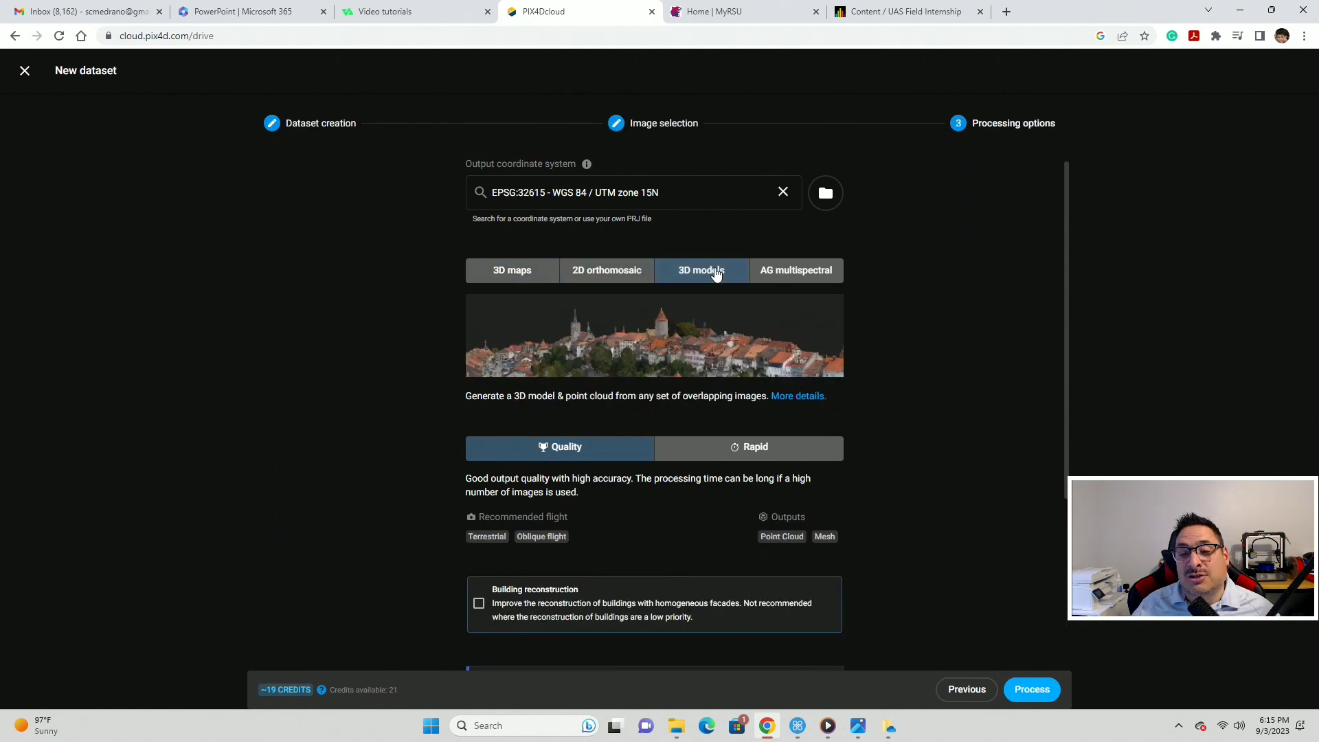
click(785, 273)
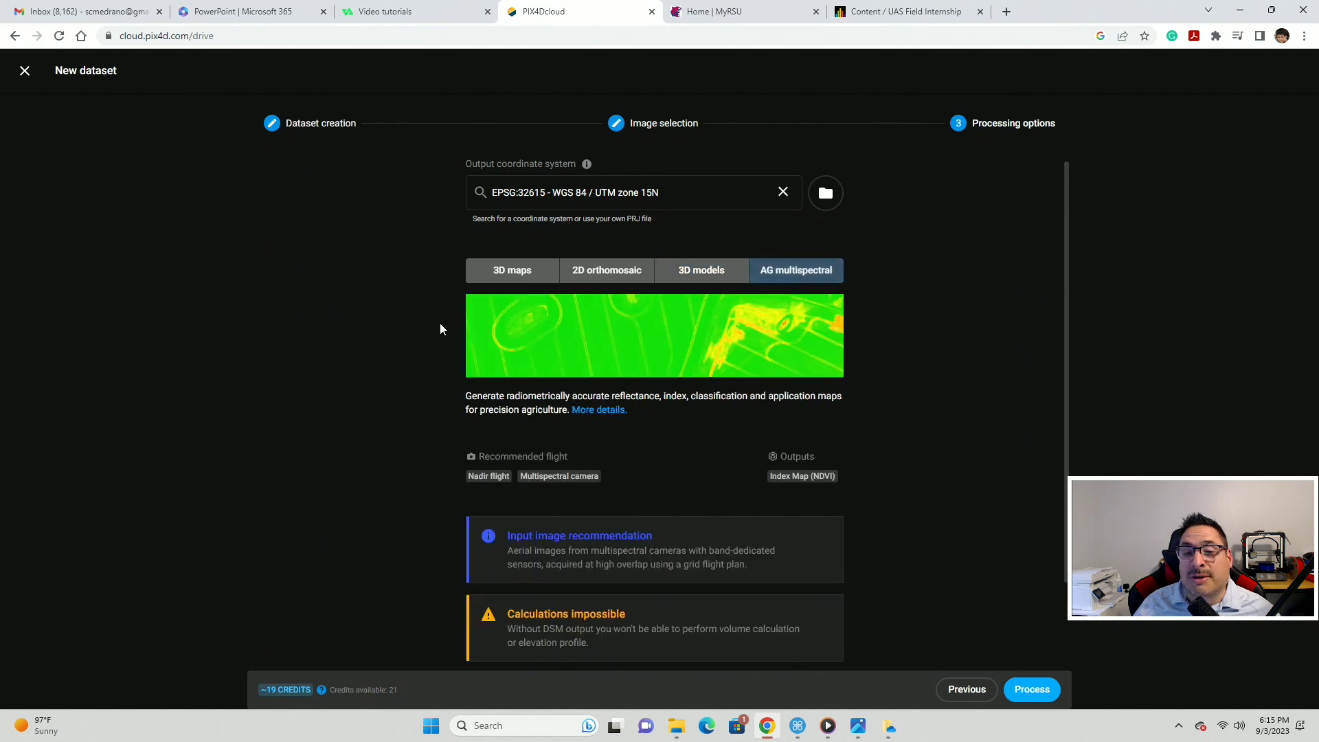
click(508, 279)
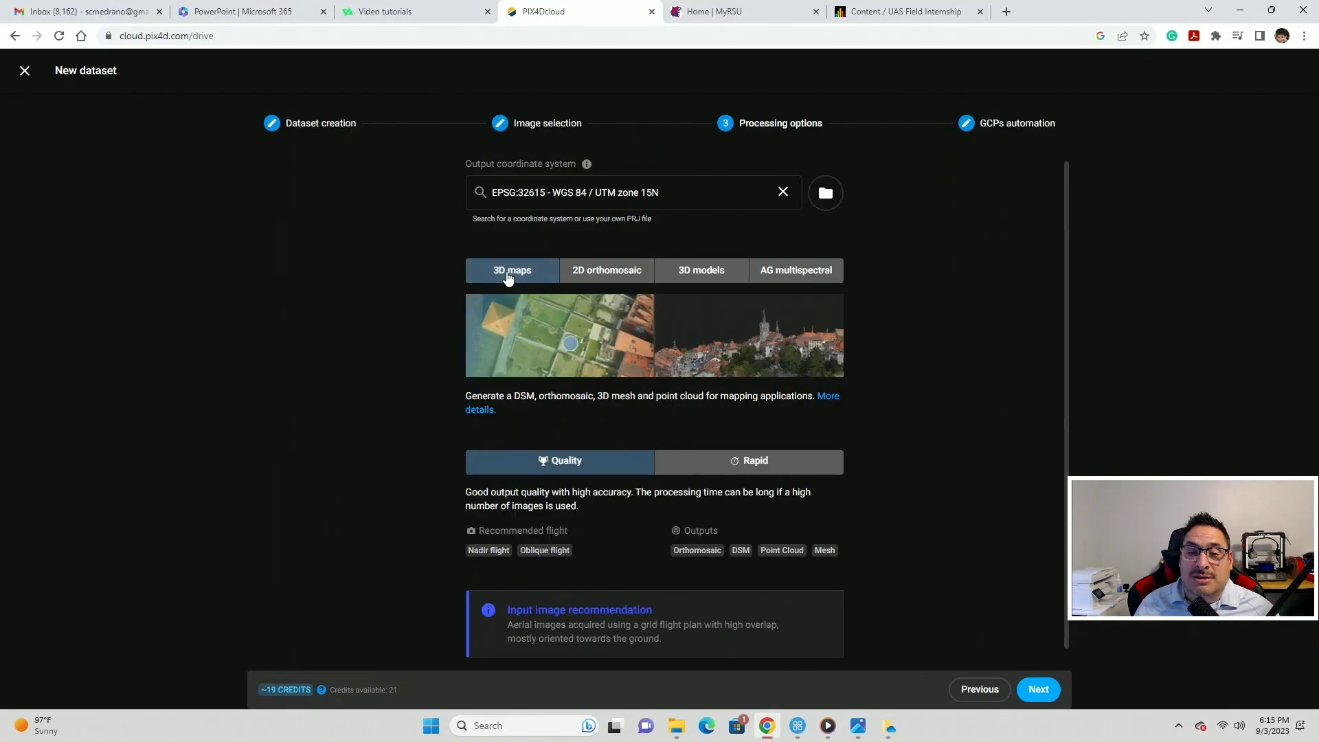
scroll(543, 337, down, 1)
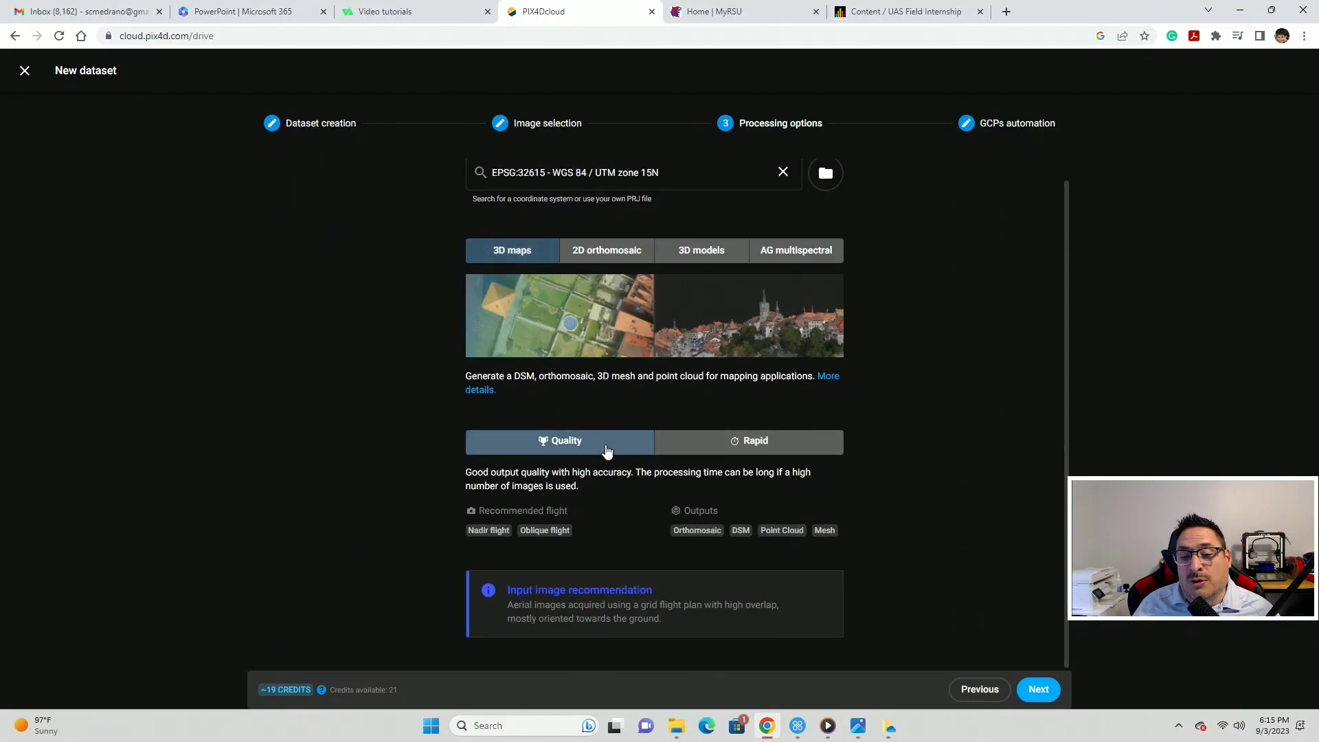
click(719, 451)
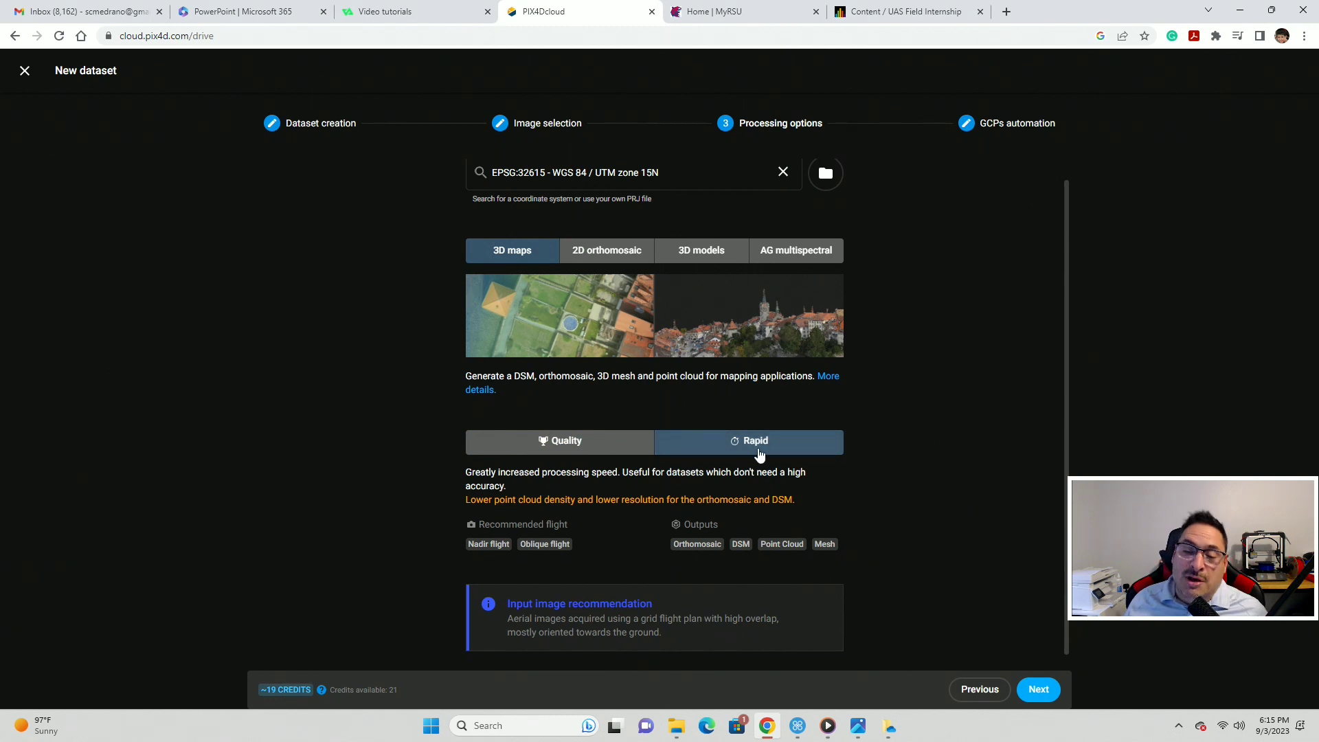
click(548, 448)
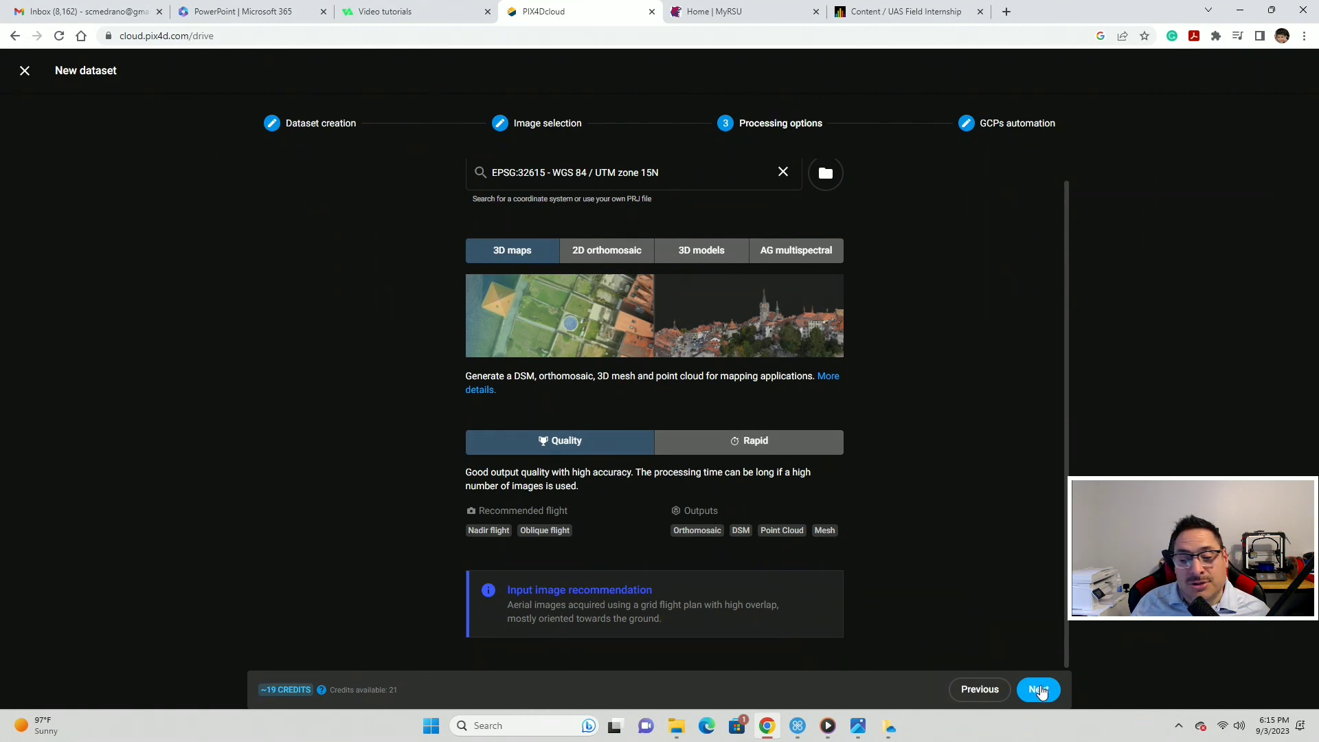
- Pass the GCP automation step without a GCP file and start processing the 109 images
click(1038, 689)
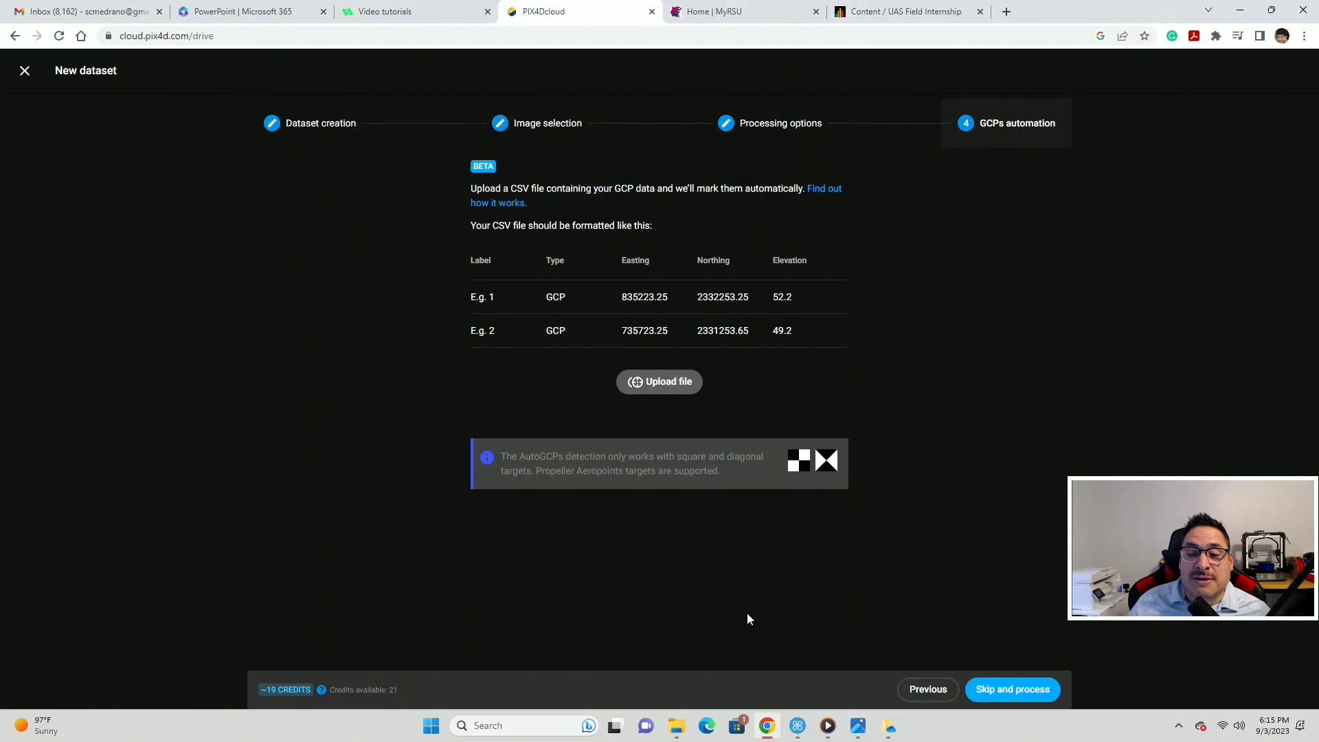
key(ctrl)
key(ctrl)
key(ctrl)
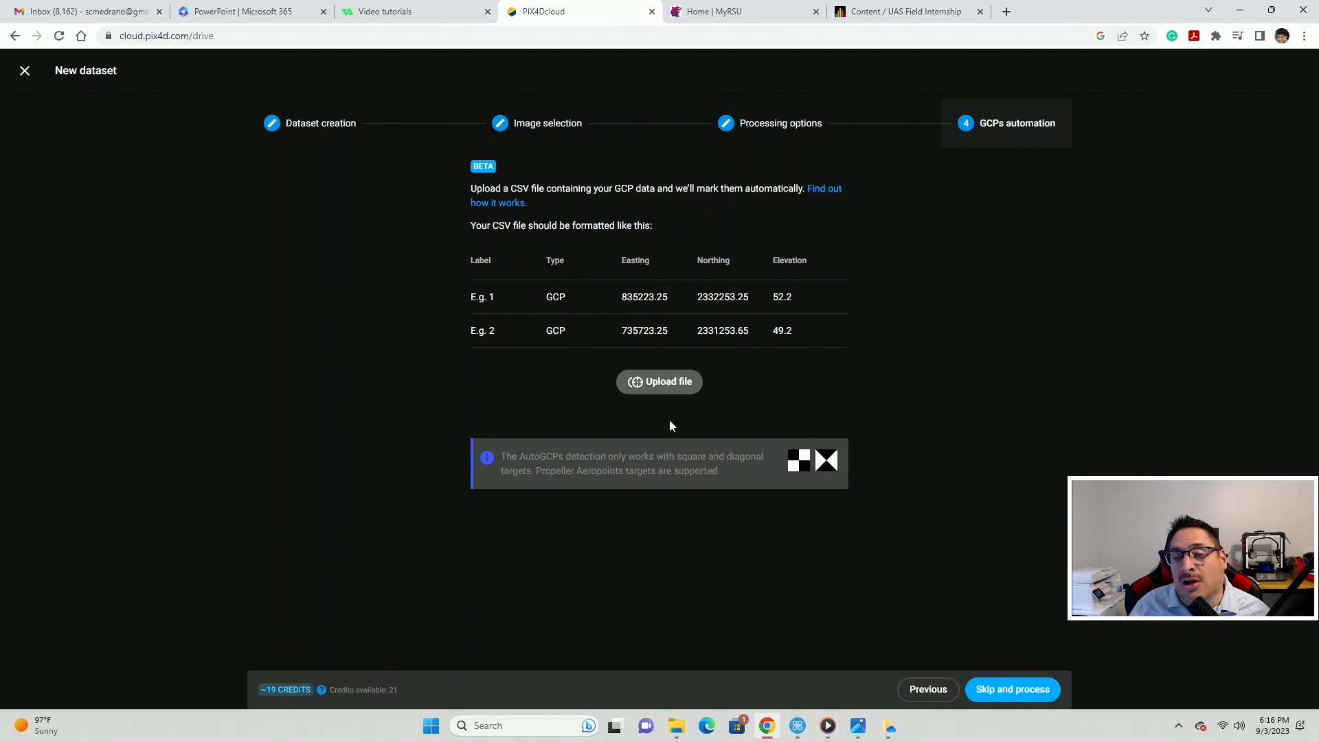
click(1026, 698)
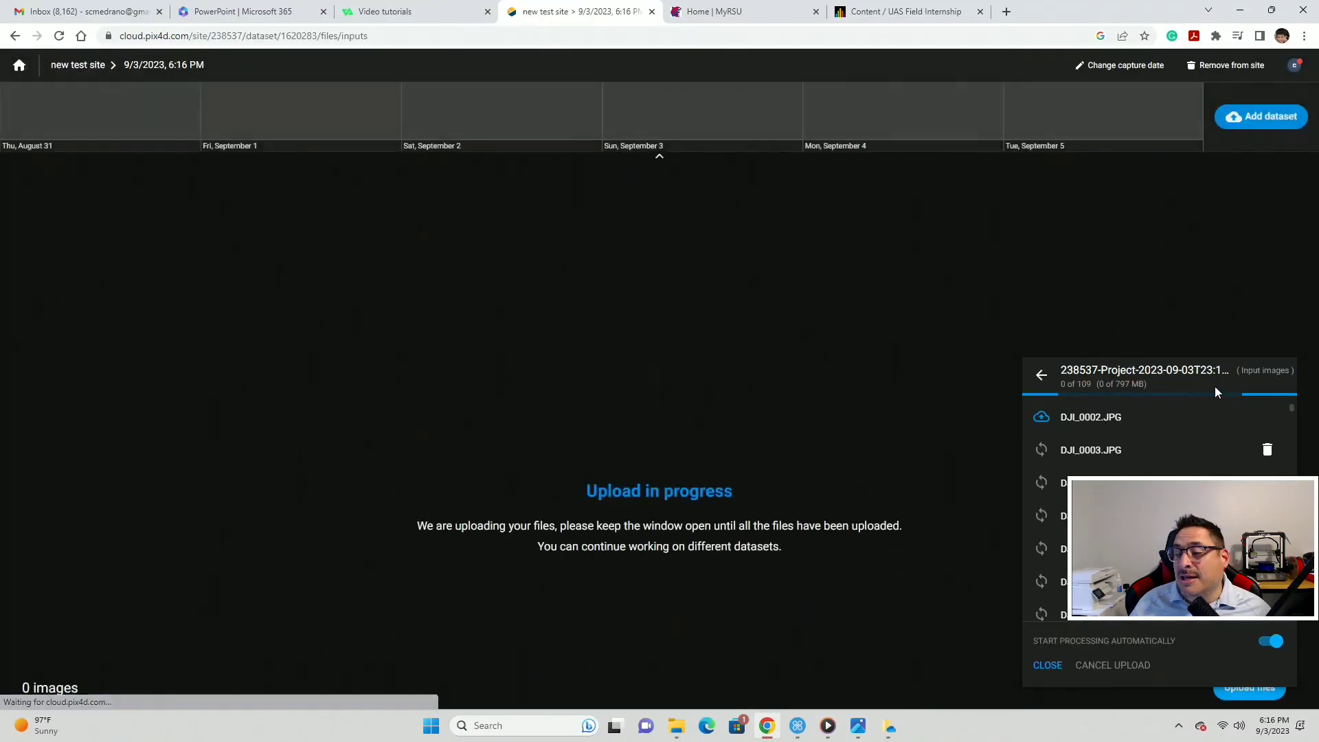
- Cancel the new test site image upload and open the Medrano PIX4d ortho project's map
click(1107, 667)
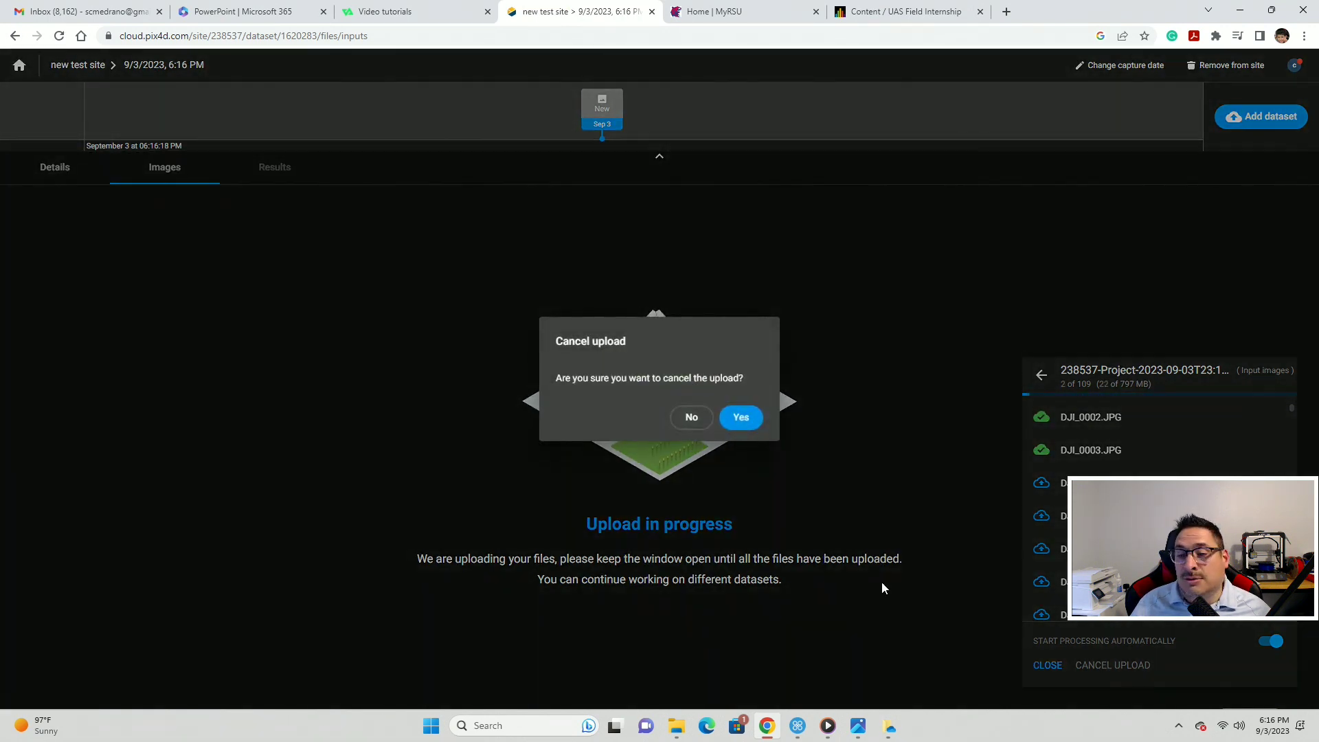
click(740, 417)
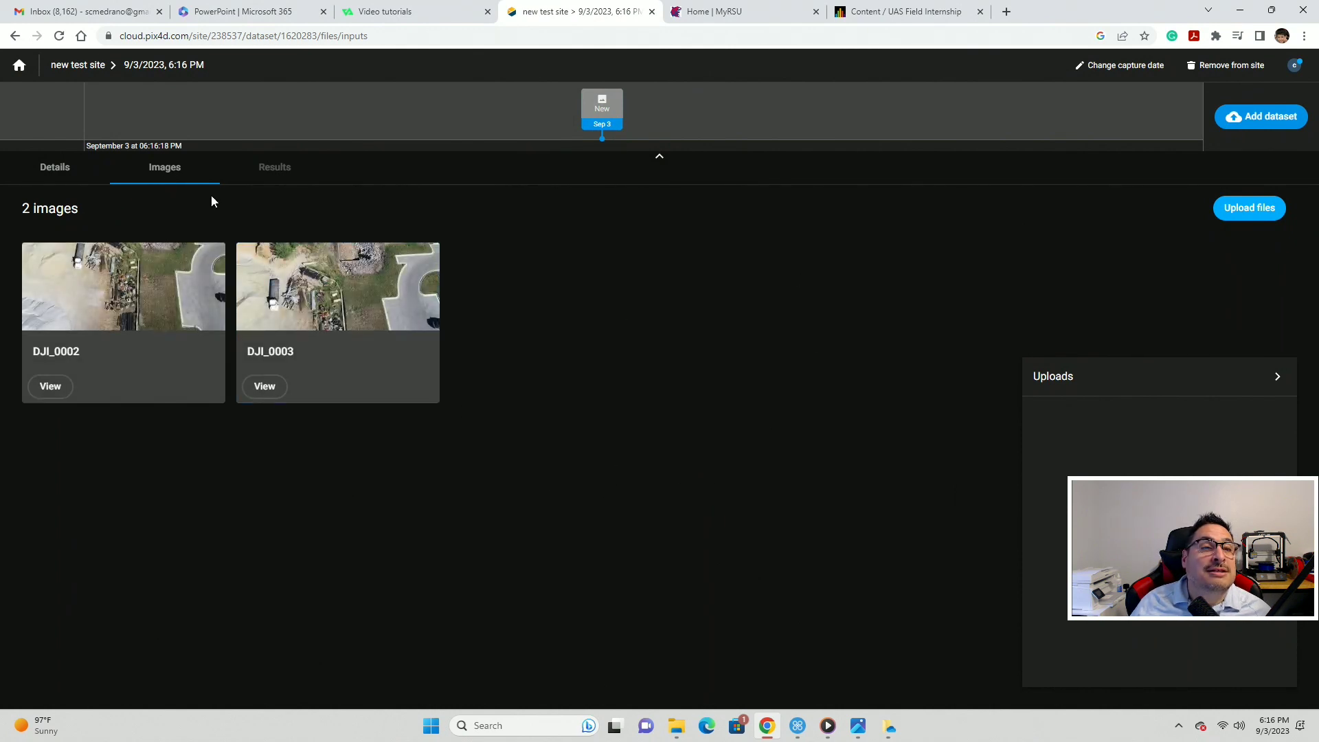
click(27, 70)
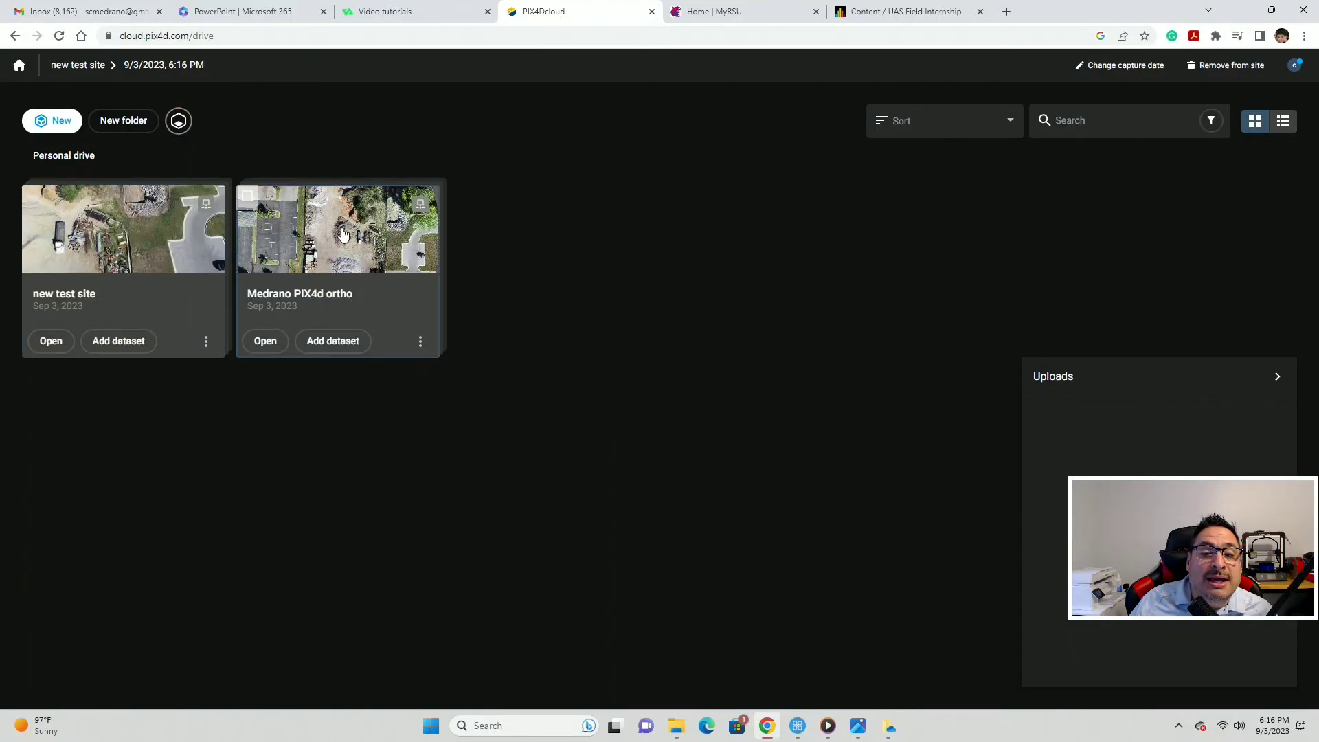
click(265, 341)
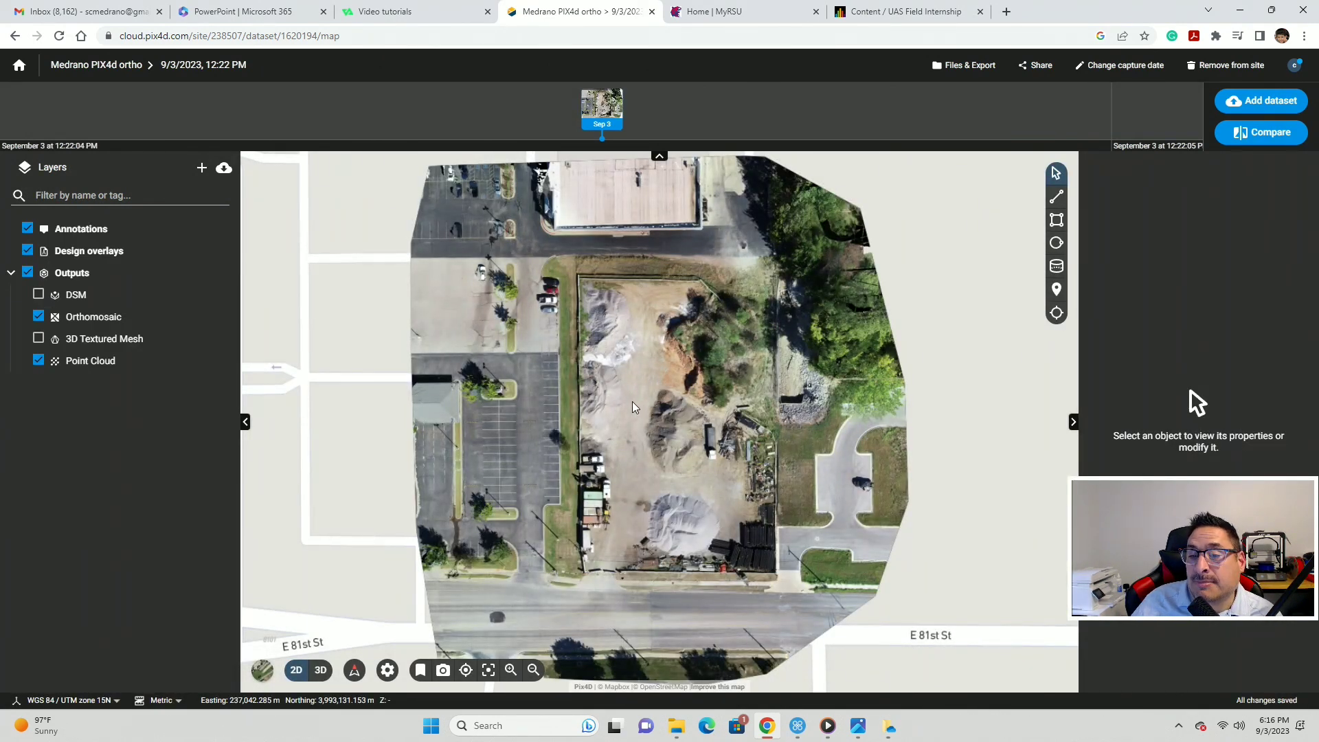
- Inspect the northern building and gravel yard up close, then switch the basemap to satellite
scroll(633, 406, down, 3)
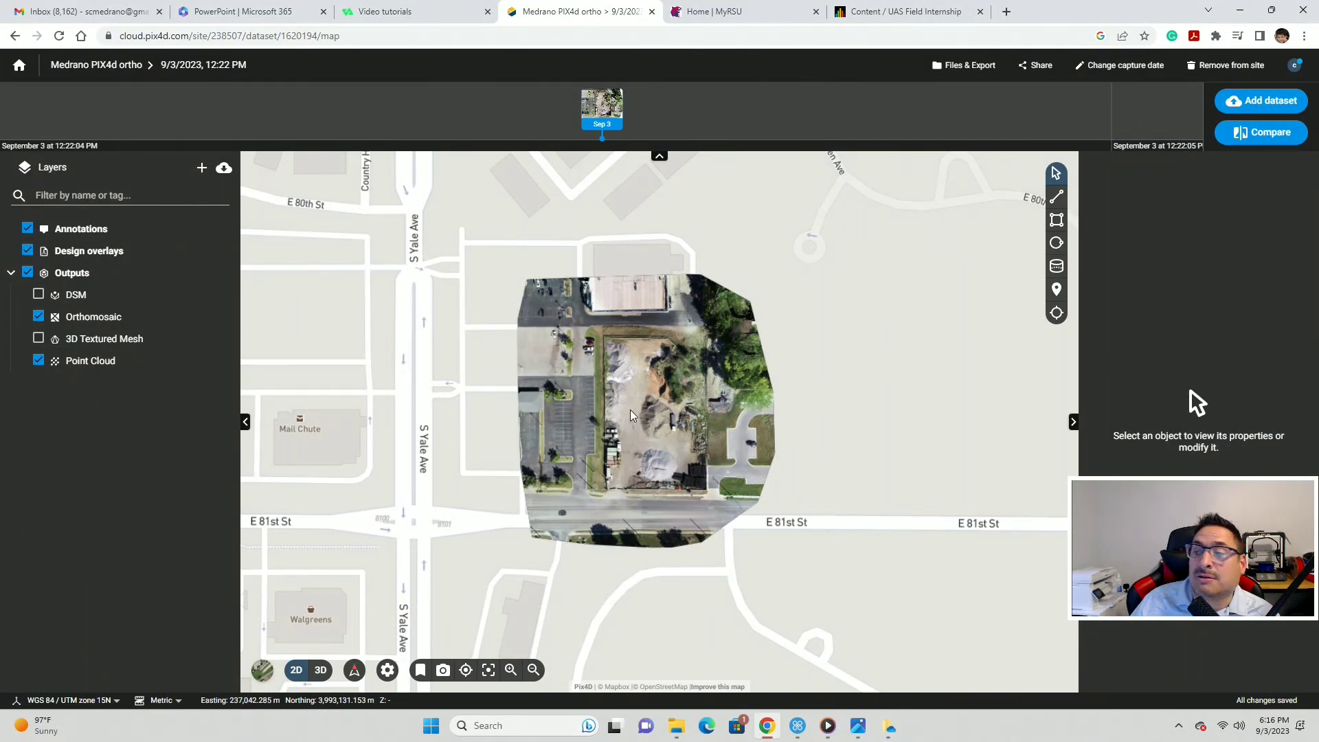
scroll(631, 413, up, 2)
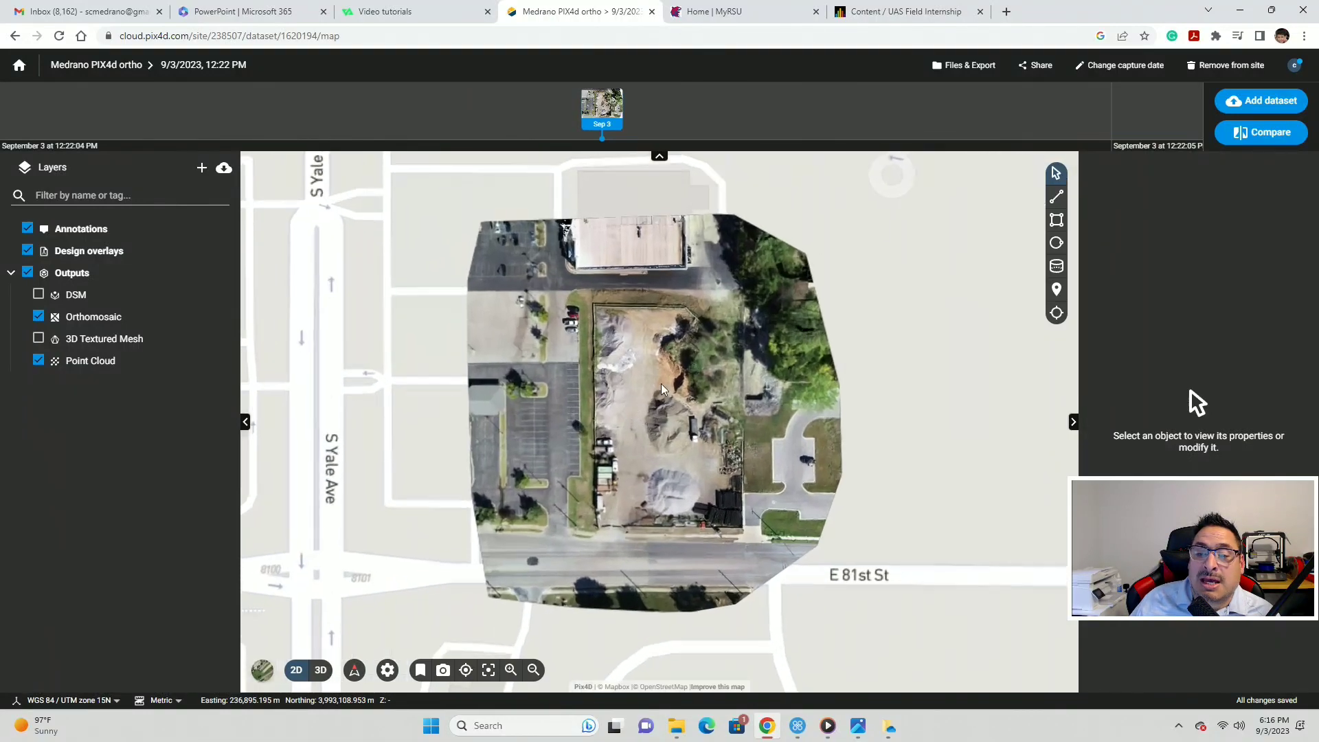
drag(891, 297, 894, 369)
scroll(535, 332, up, 2)
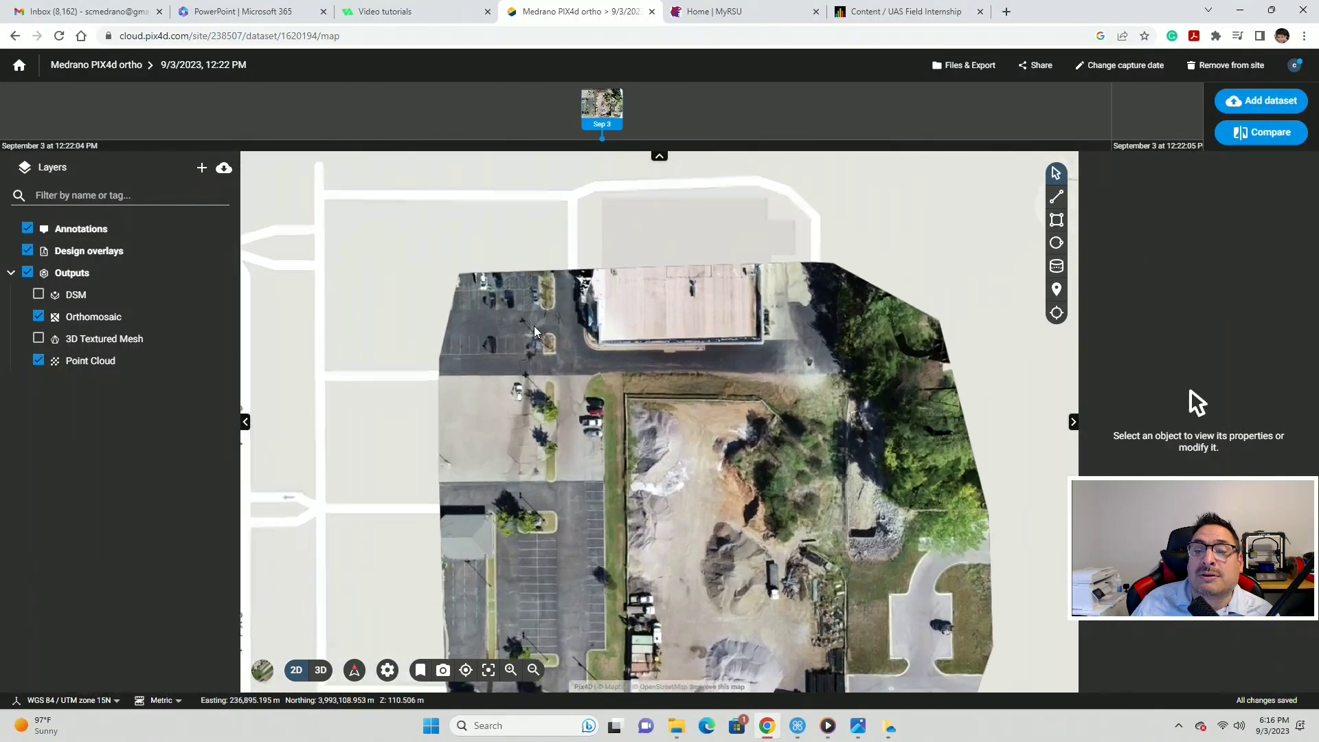
scroll(535, 327, up, 3)
drag(697, 275, 561, 404)
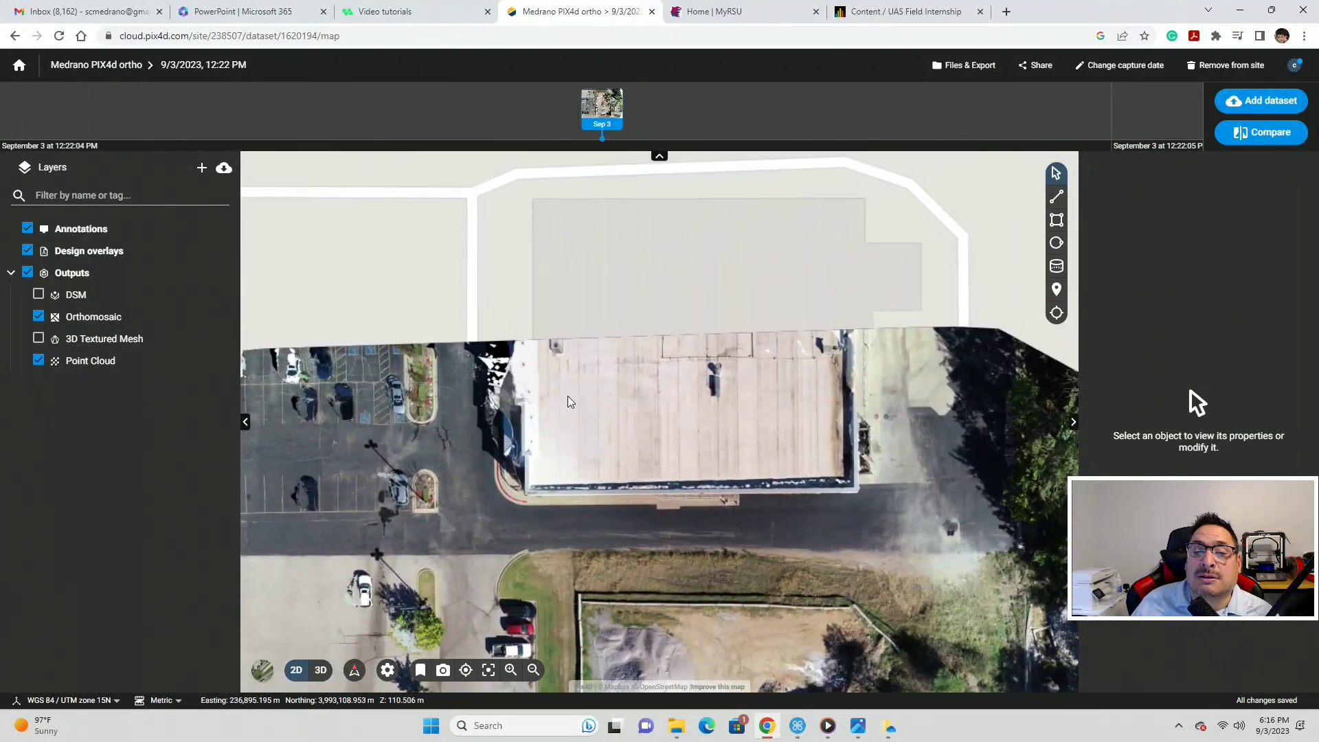
scroll(568, 397, up, 2)
scroll(568, 397, down, 3)
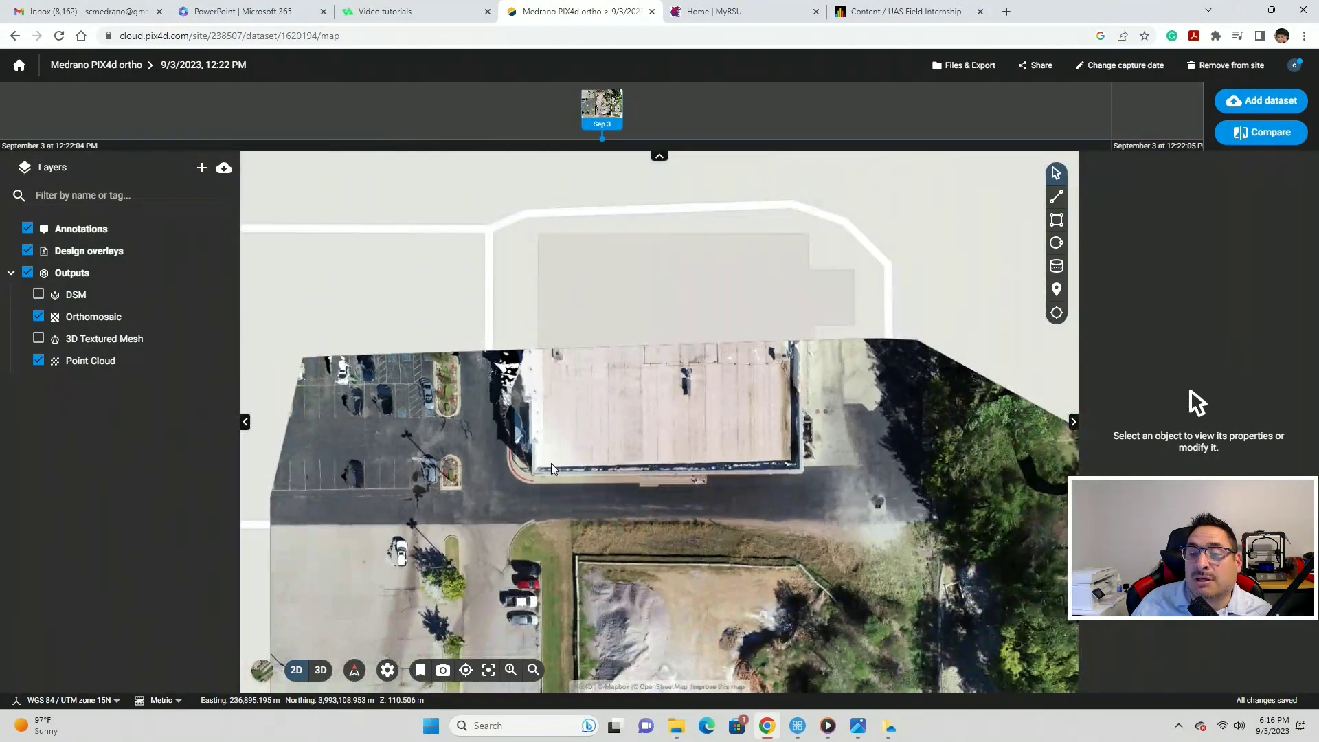
drag(553, 466, 562, 352)
scroll(561, 352, down, 2)
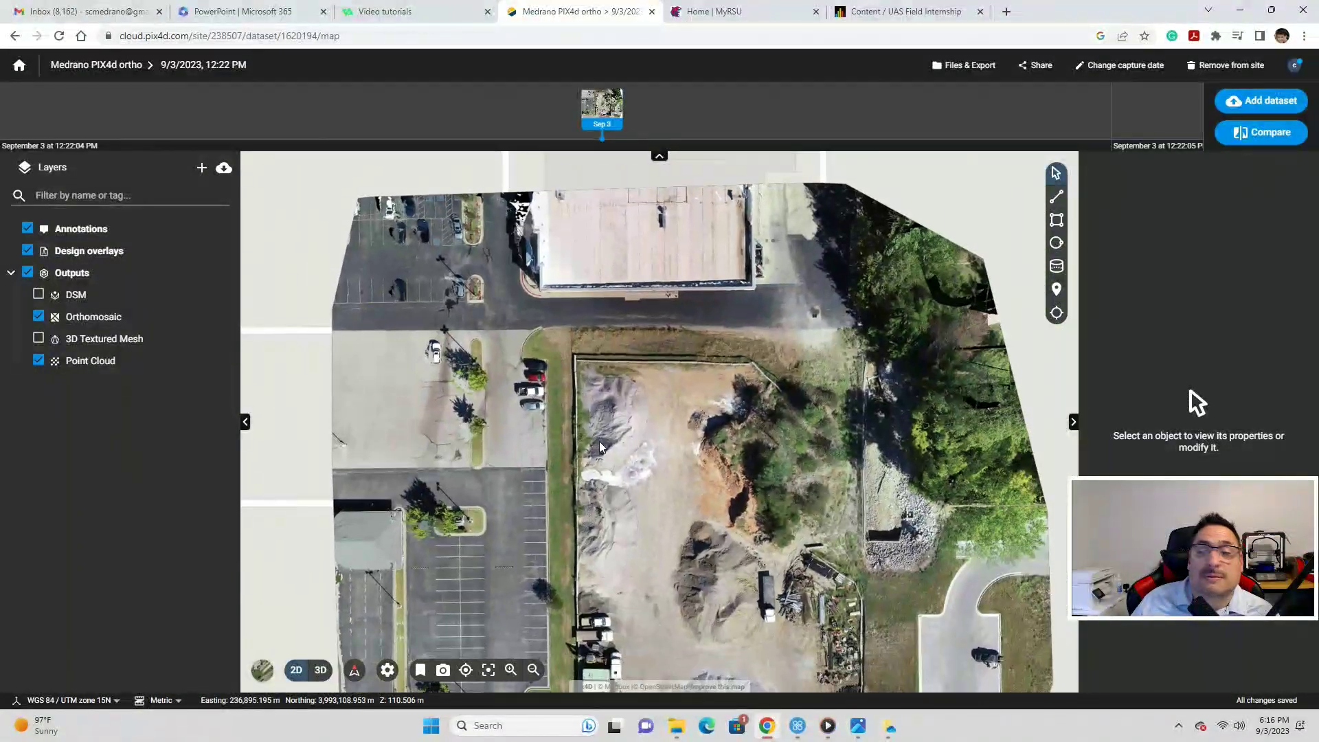
scroll(618, 426, down, 3)
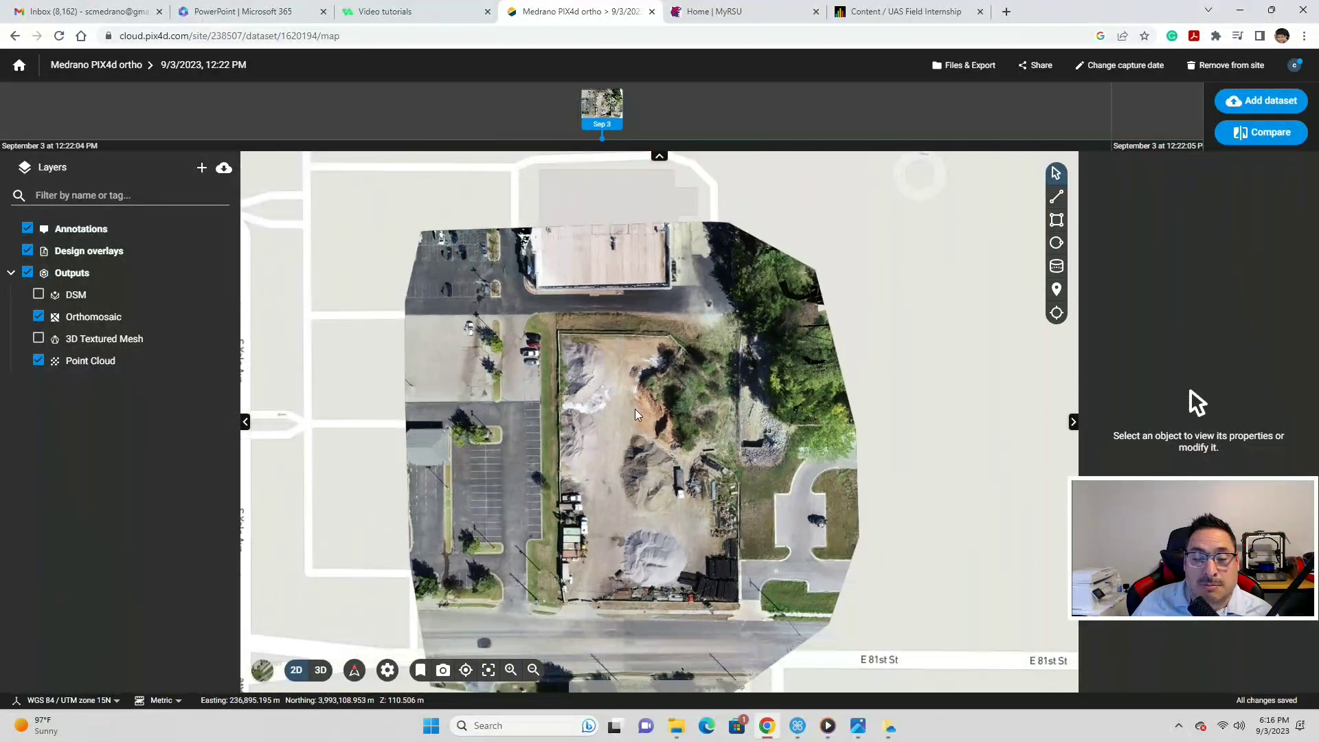
click(262, 669)
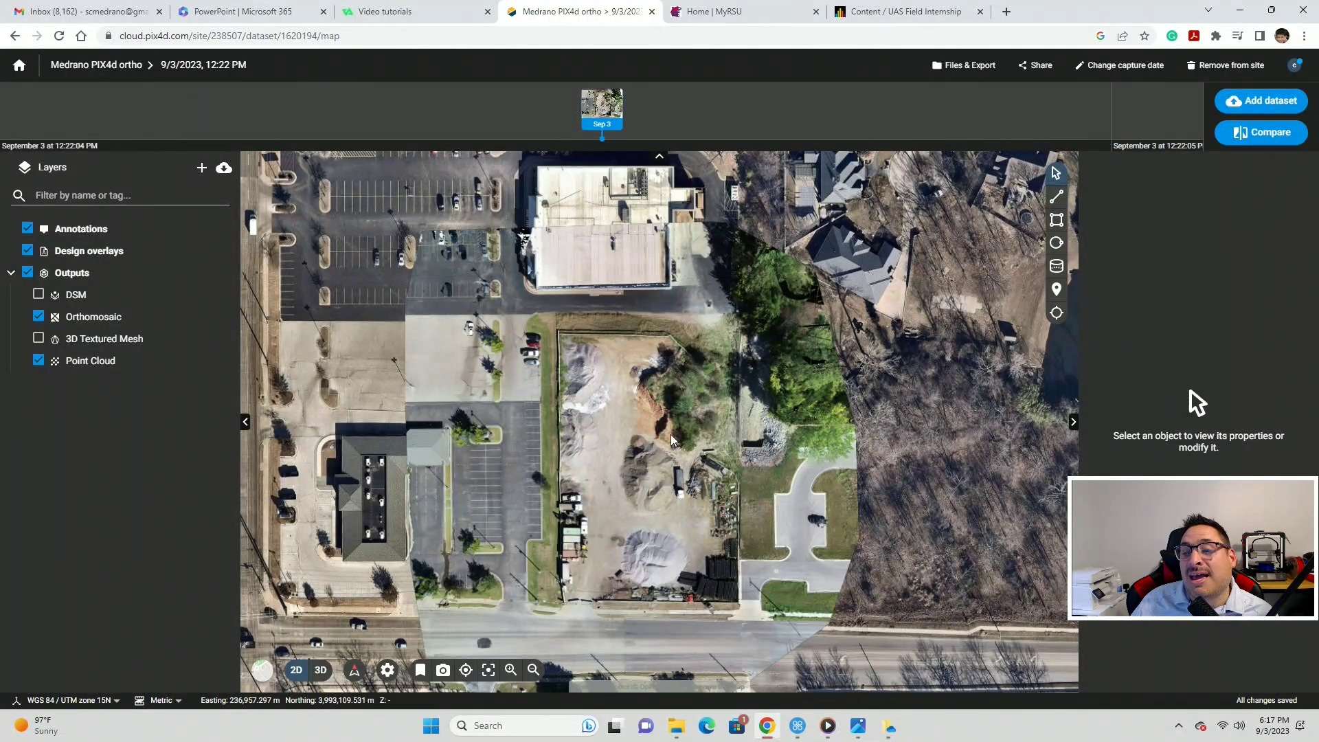
- Zoom and pan along the southern road of the orthomosaic over satellite imagery
scroll(695, 451, down, 2)
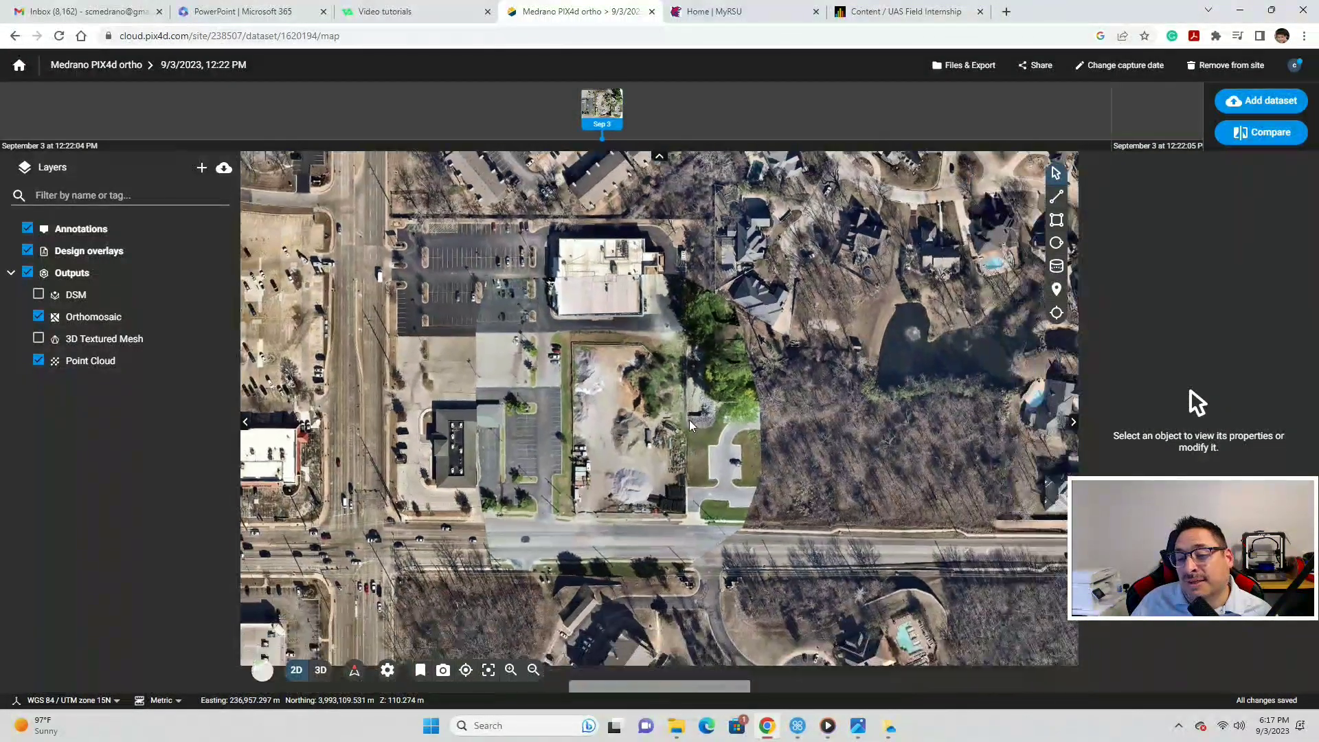
scroll(766, 414, up, 3)
scroll(818, 464, down, 3)
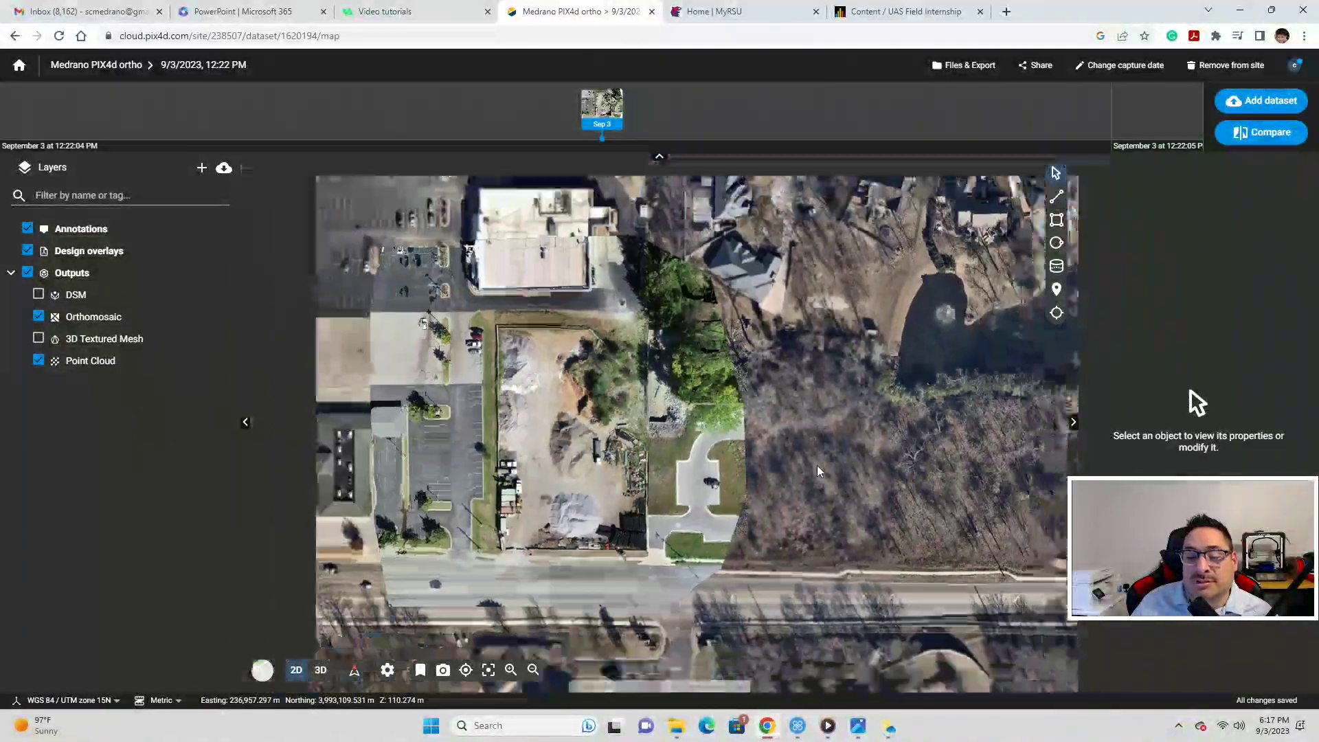
drag(735, 504, 727, 418)
scroll(727, 418, up, 4)
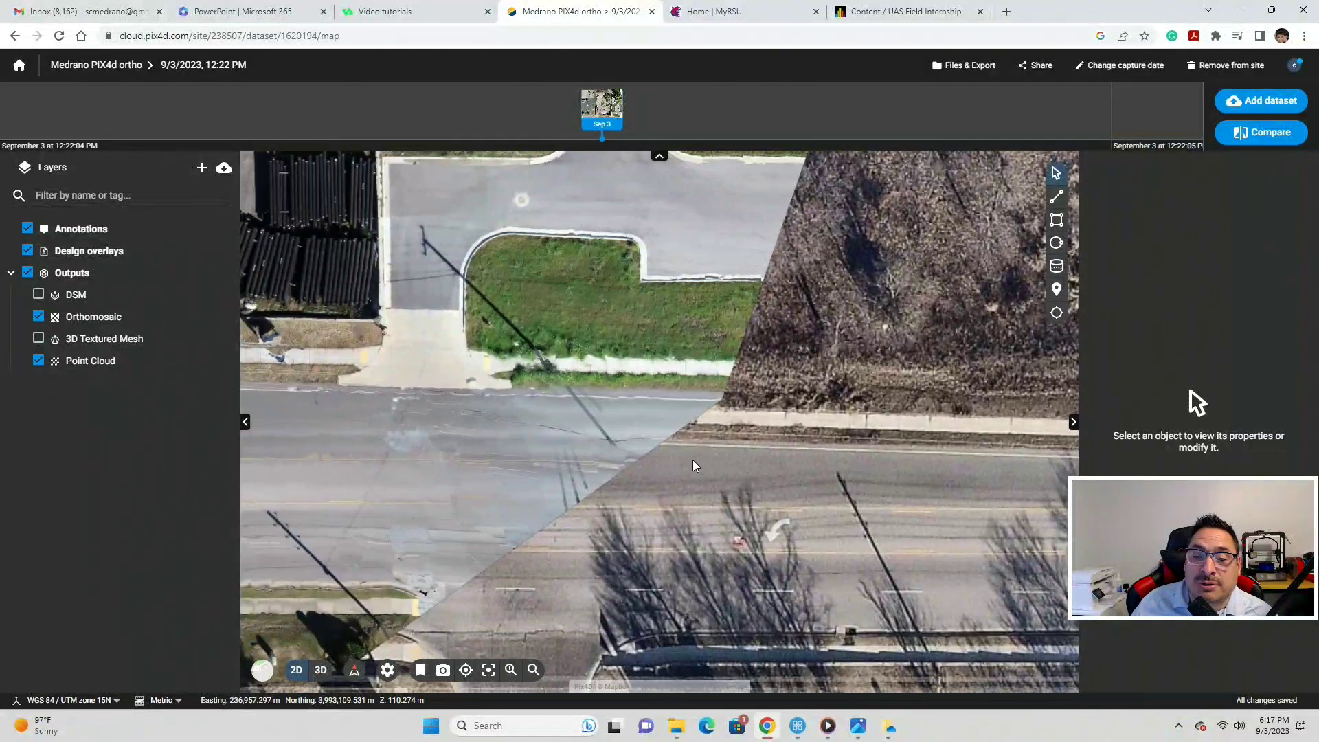
scroll(682, 453, up, 2)
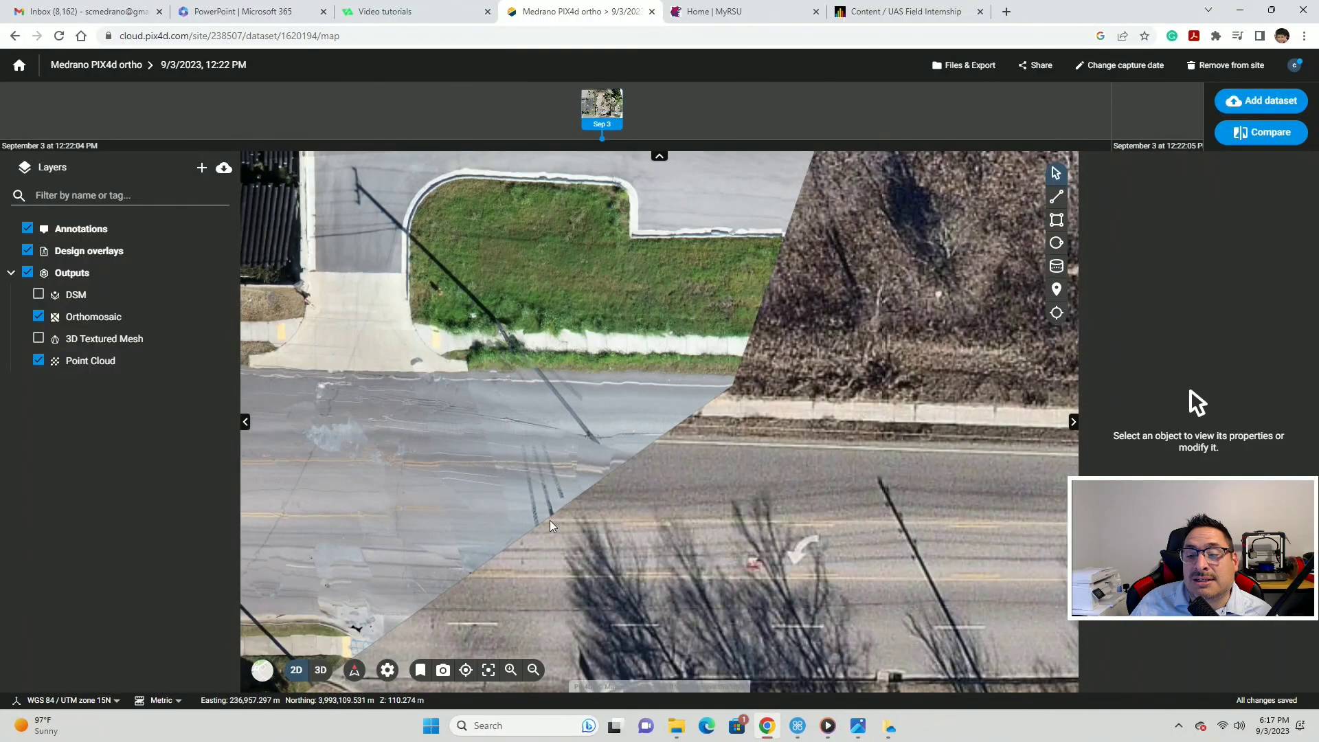
scroll(708, 447, down, 3)
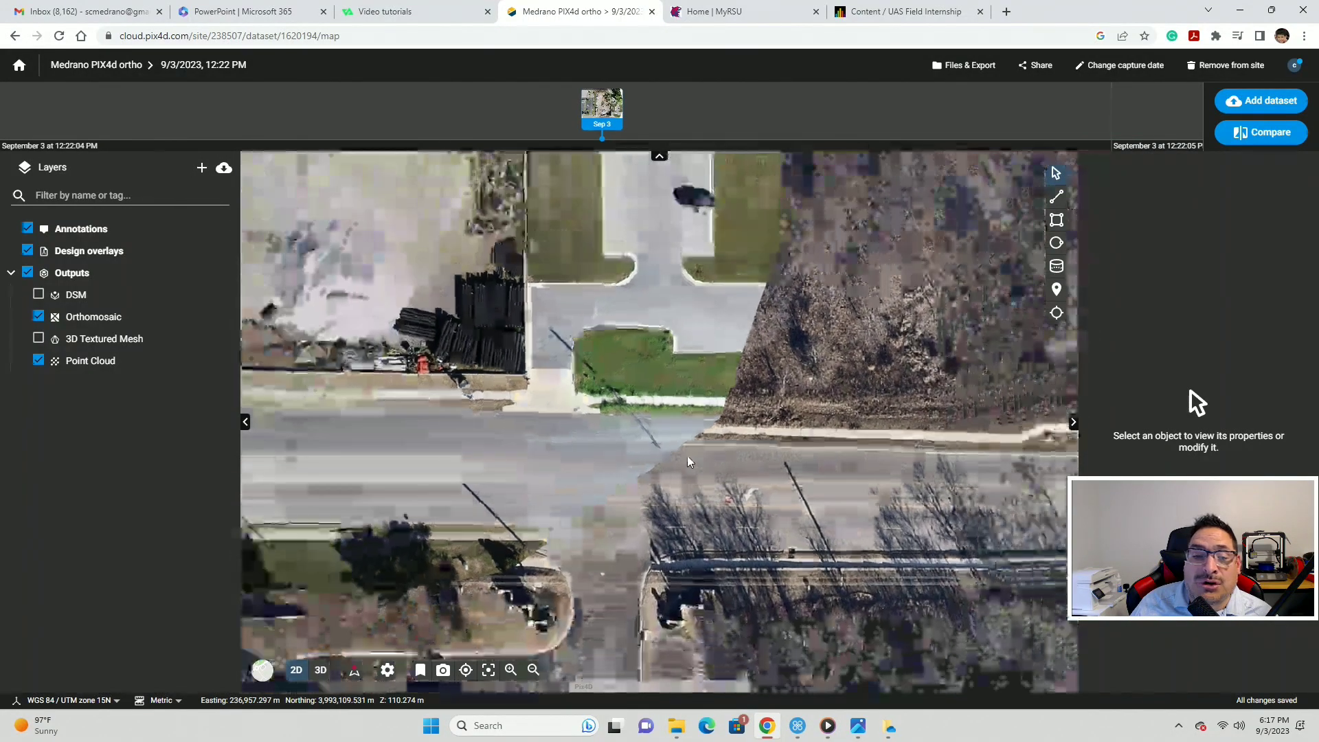
scroll(710, 443, up, 2)
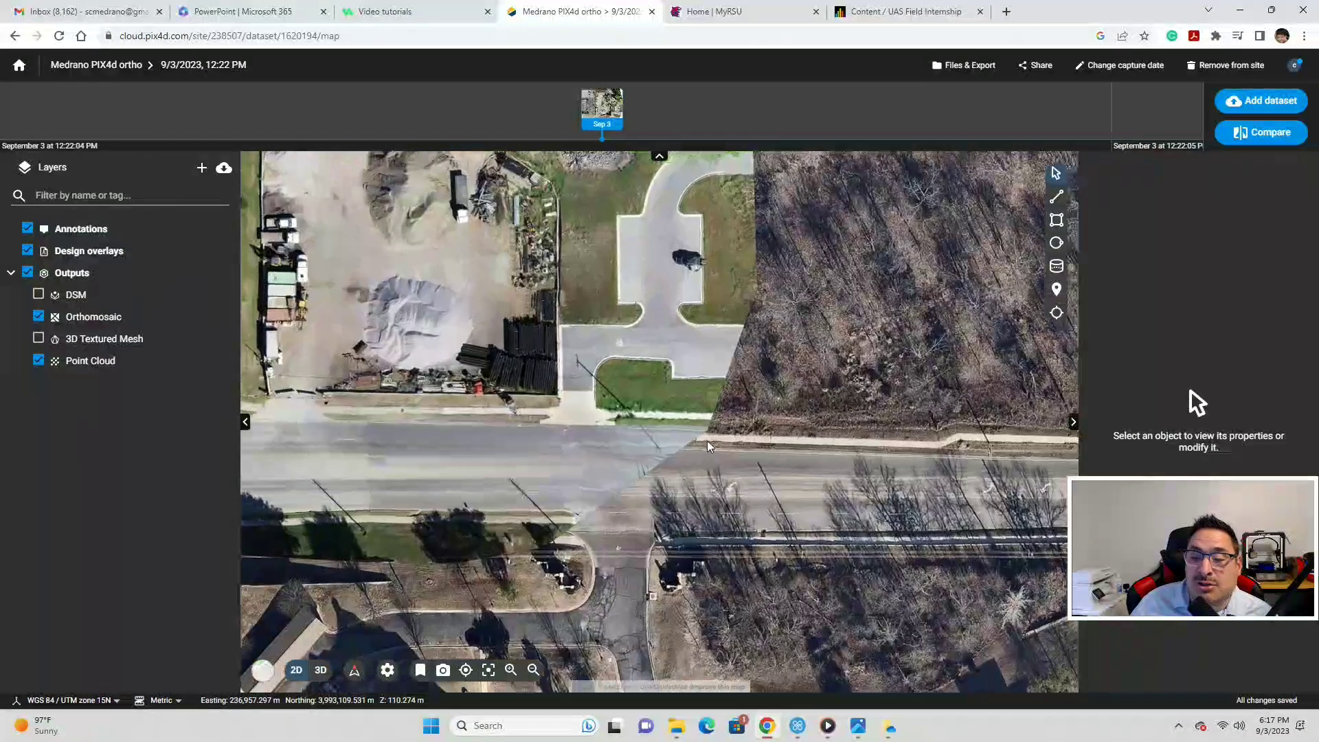
drag(547, 475, 817, 403)
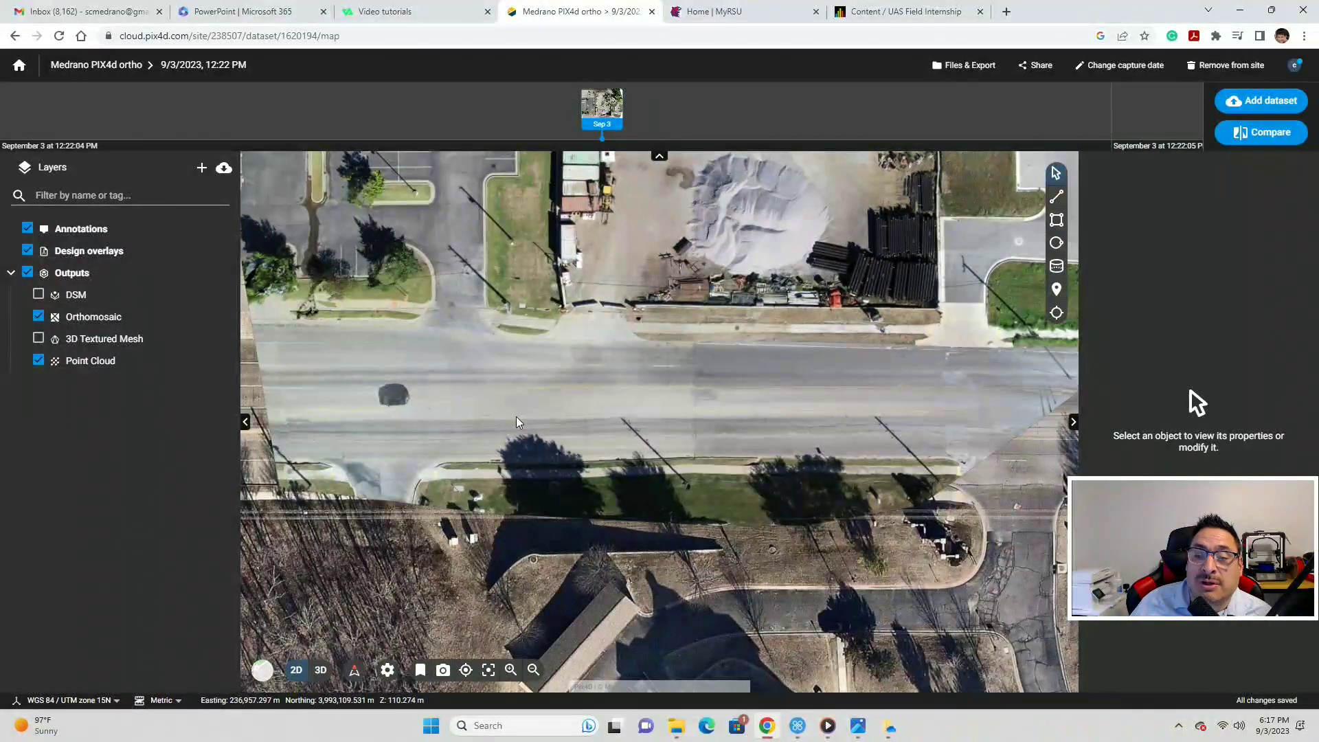
scroll(516, 418, up, 2)
scroll(691, 410, down, 3)
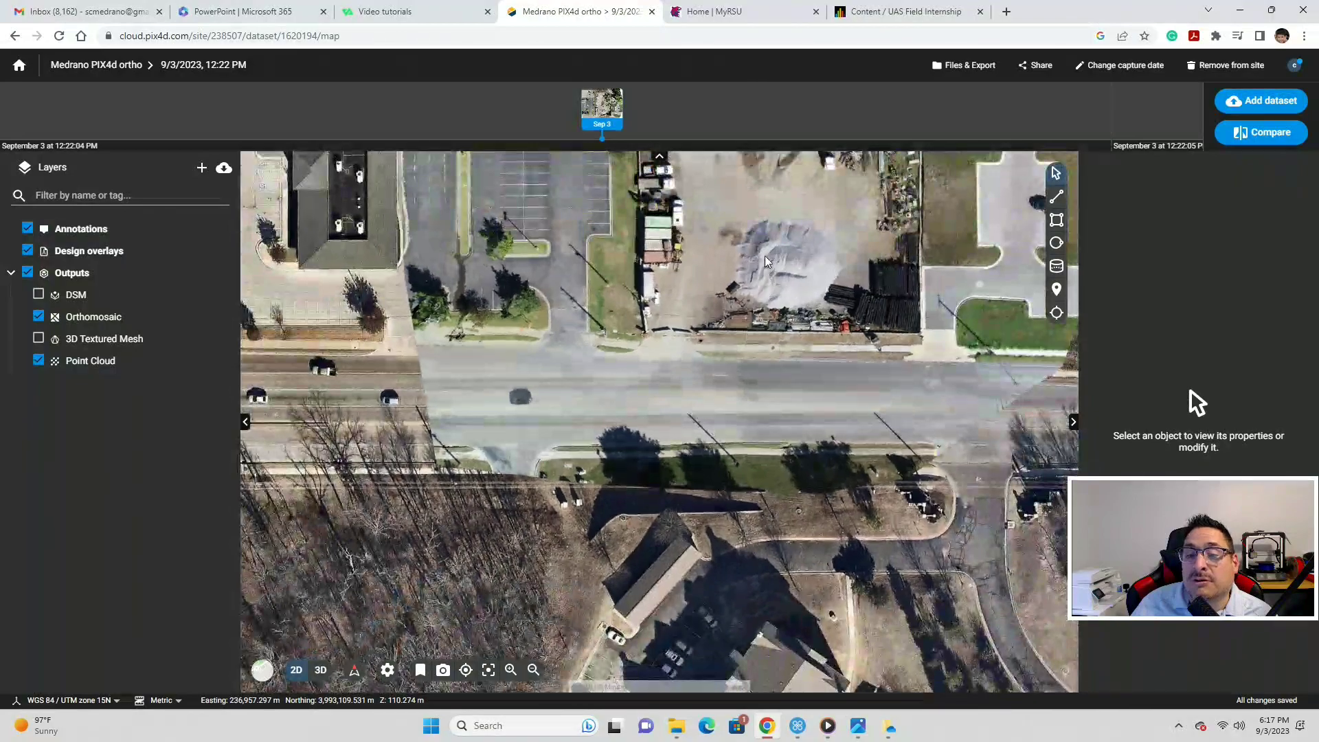
scroll(730, 359, down, 3)
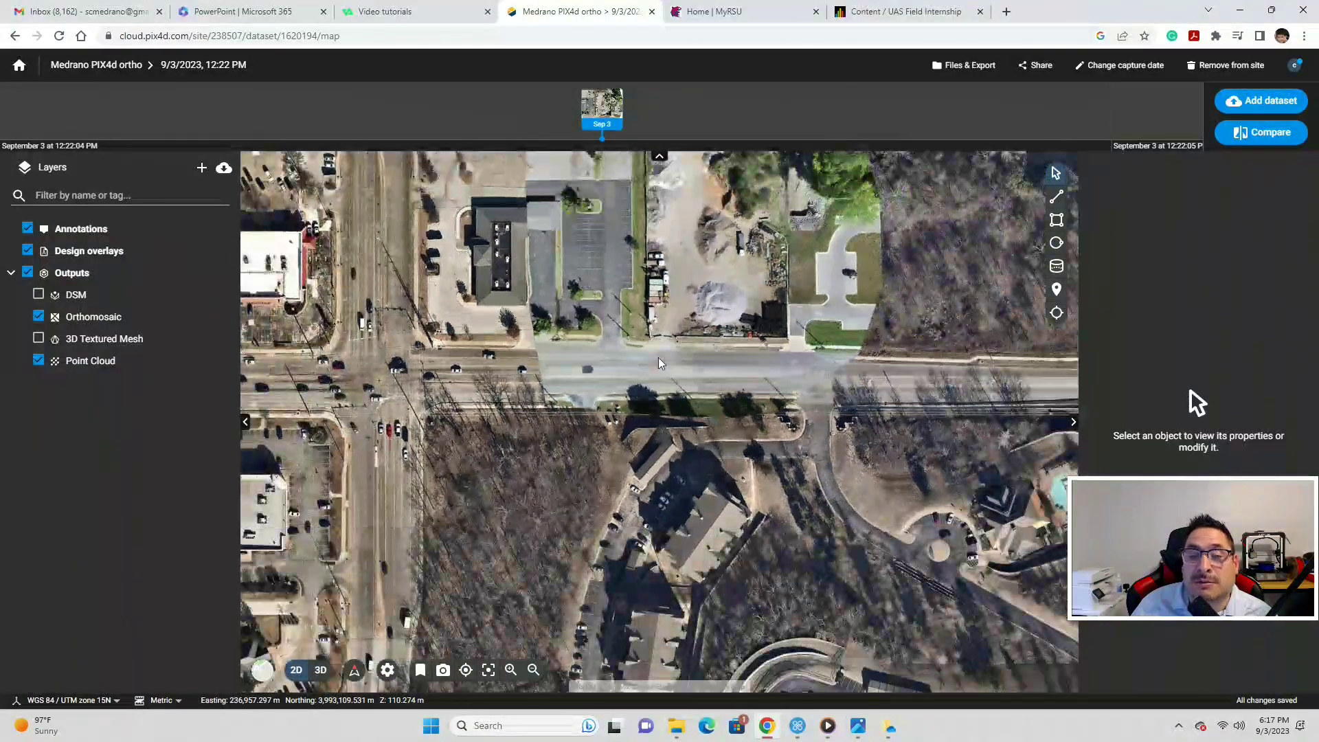
scroll(538, 373, up, 5)
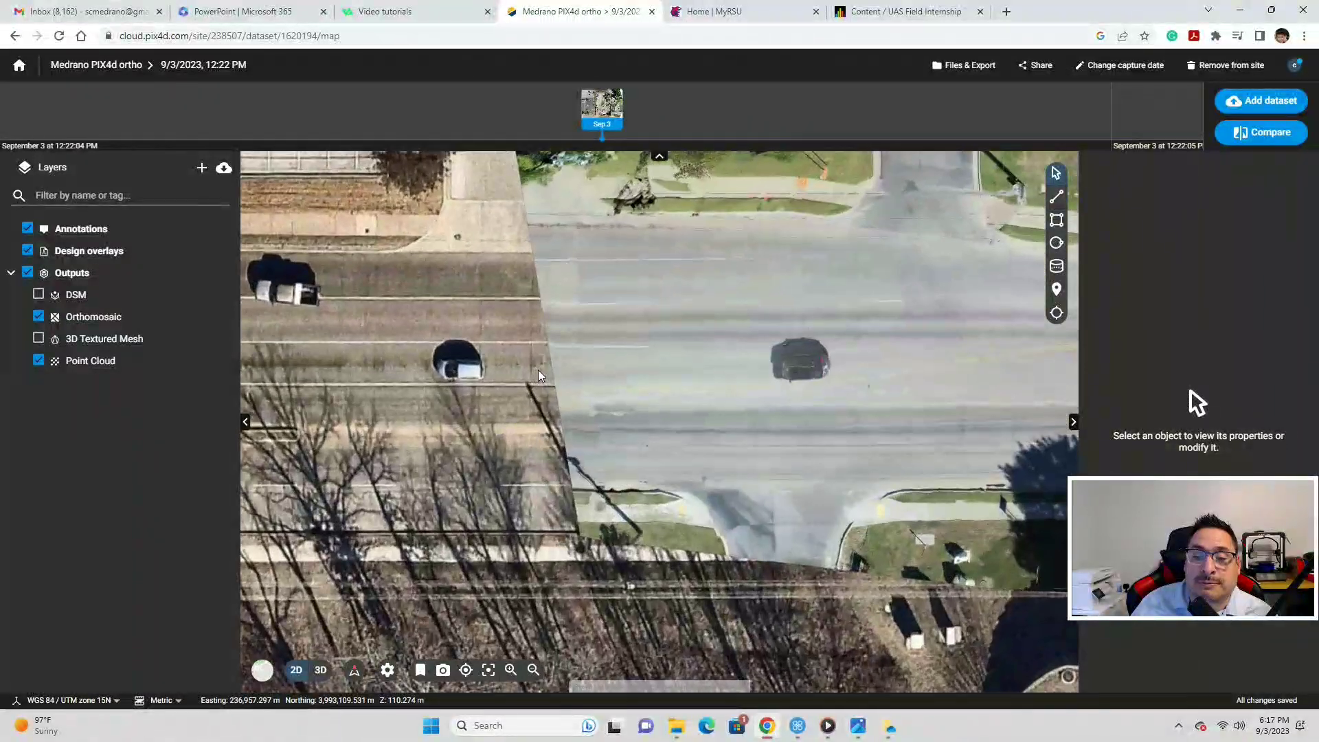
scroll(578, 501, up, 3)
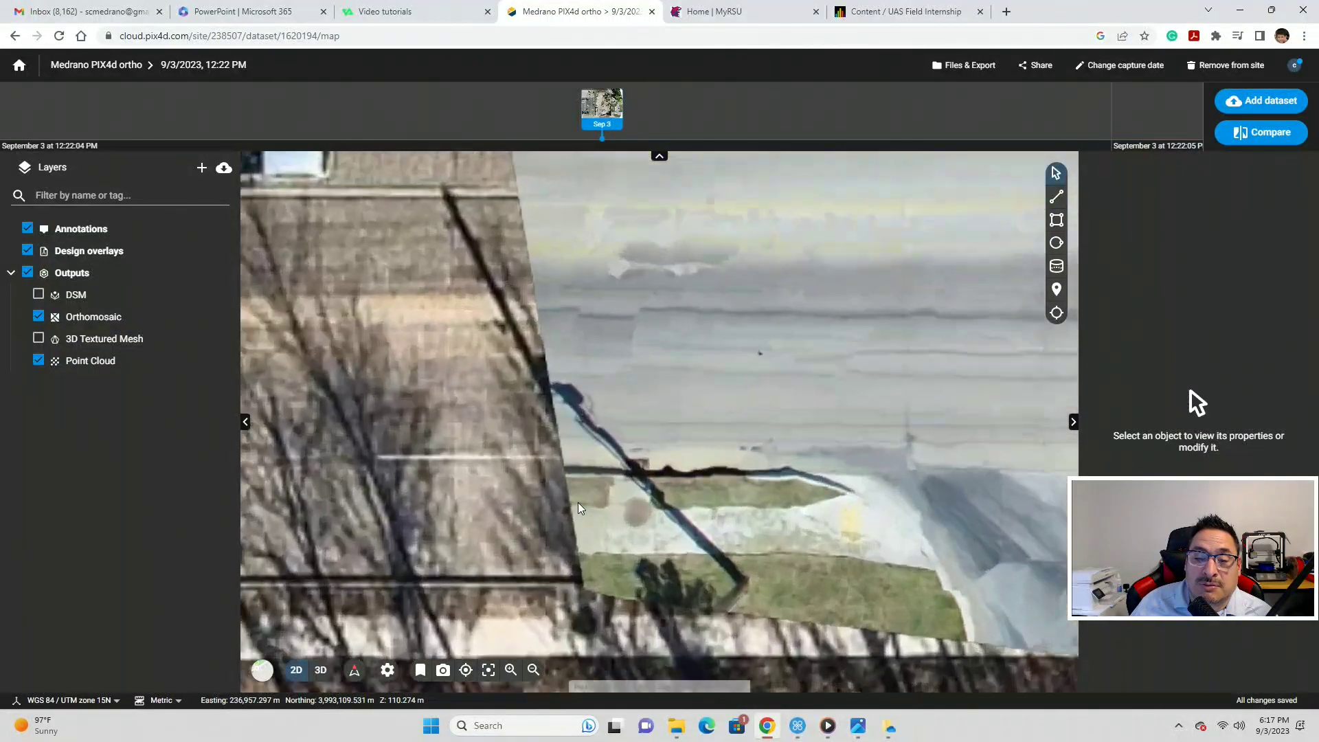
- Pan to the gravel yard, zoom out to the full orthomosaic, and restore the street basemap
drag(578, 501, 614, 365)
scroll(614, 371, down, 1)
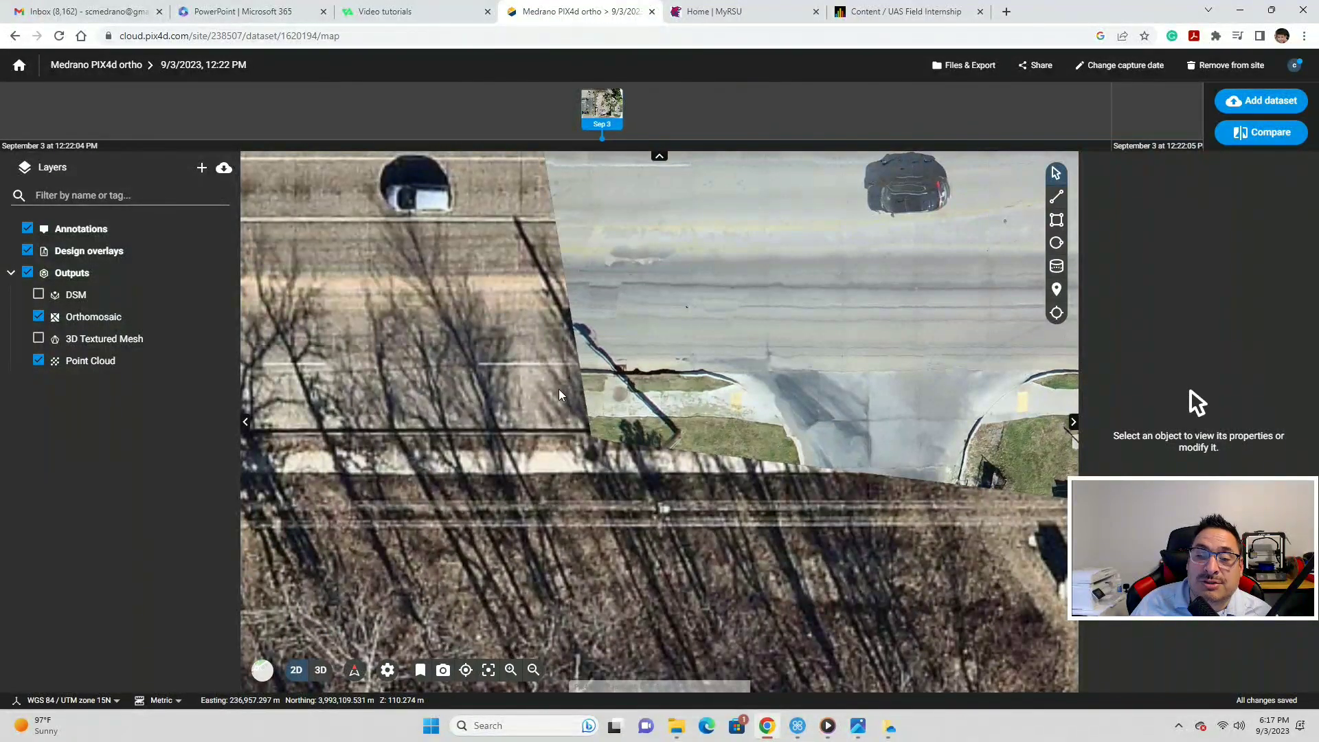
scroll(559, 389, down, 4)
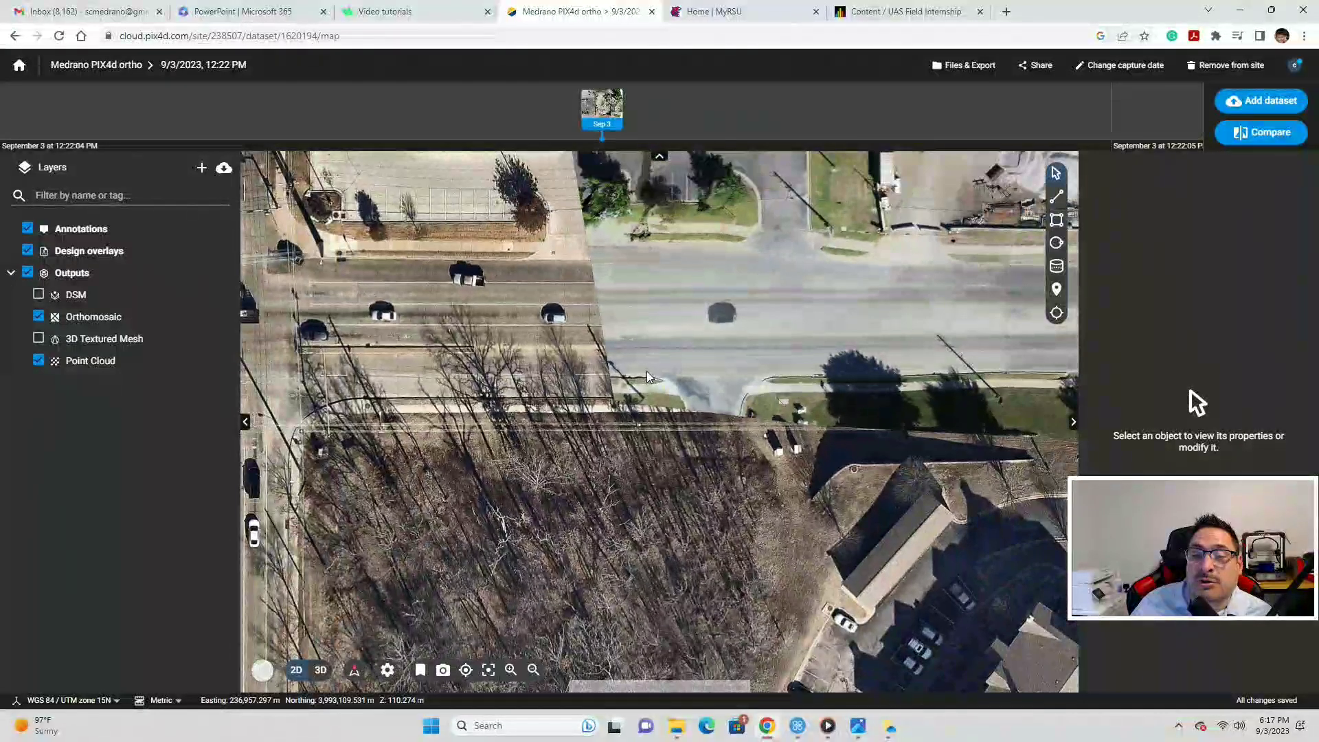
drag(645, 375, 420, 510)
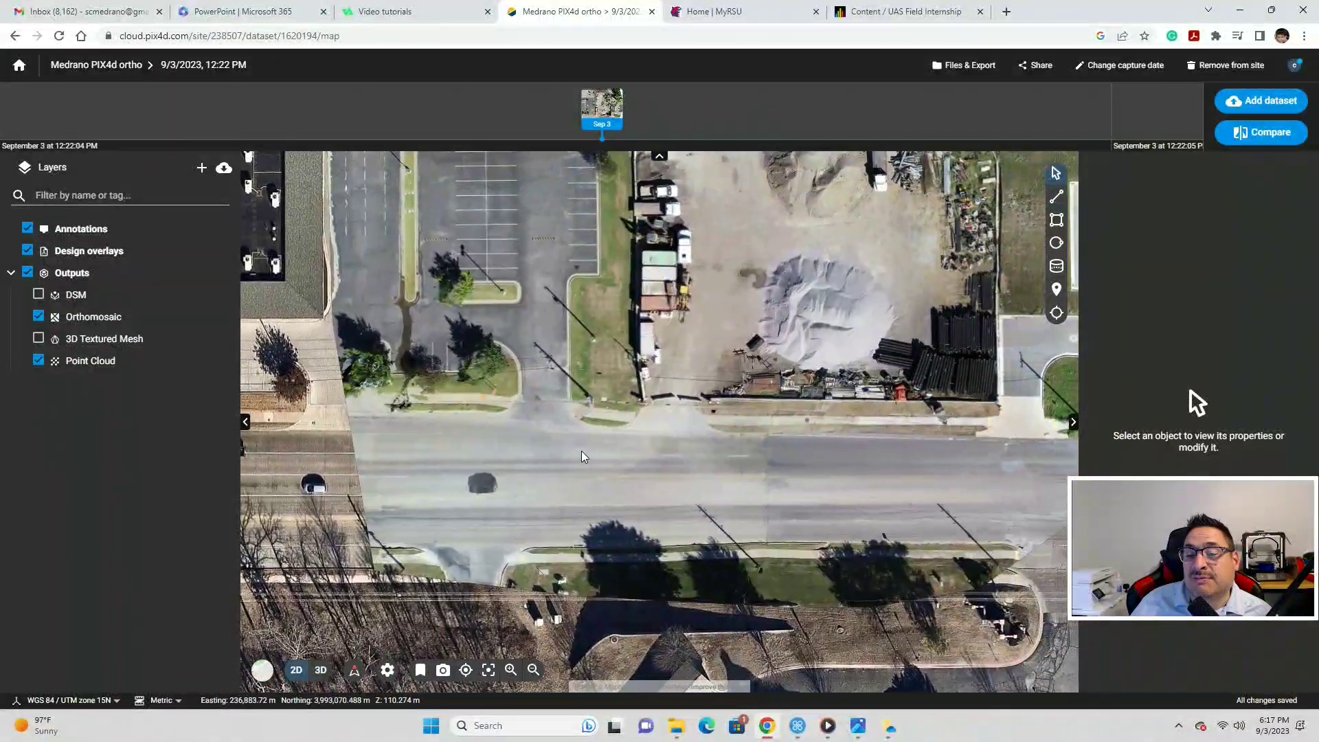
scroll(637, 435, down, 3)
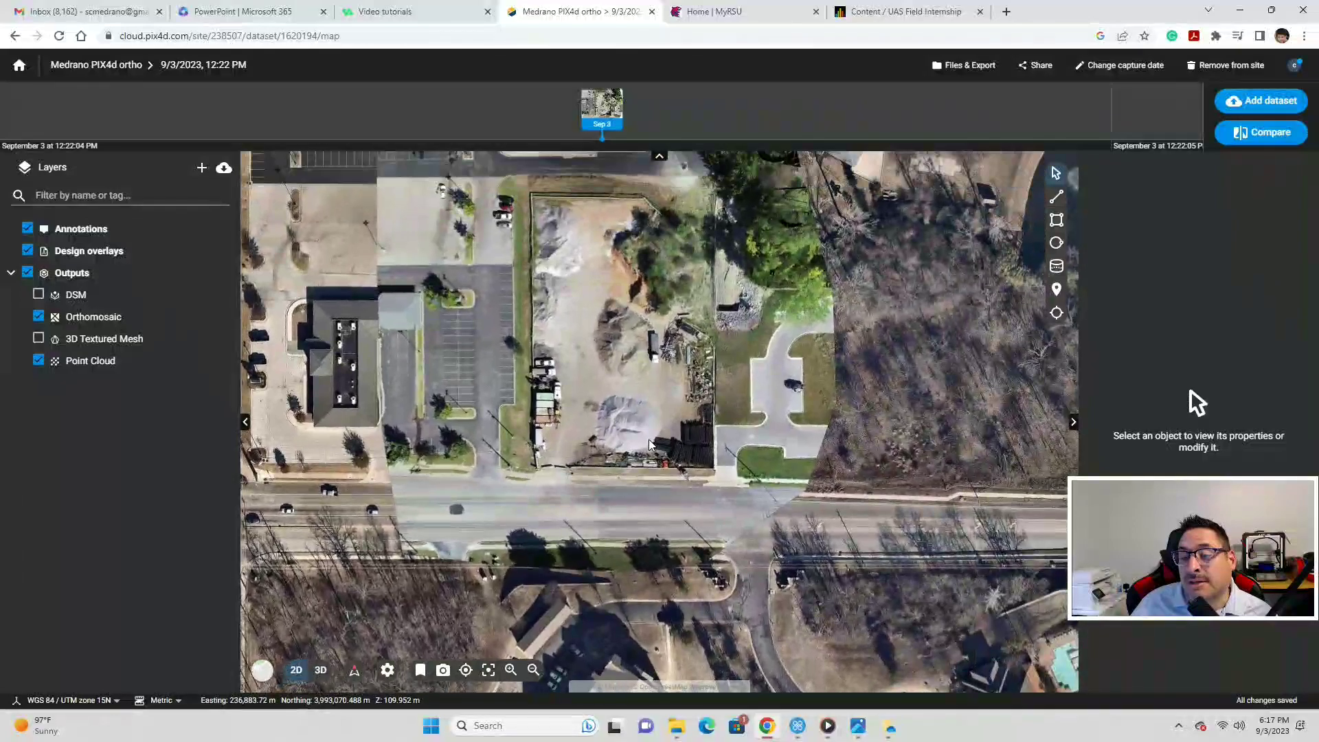
scroll(648, 439, down, 2)
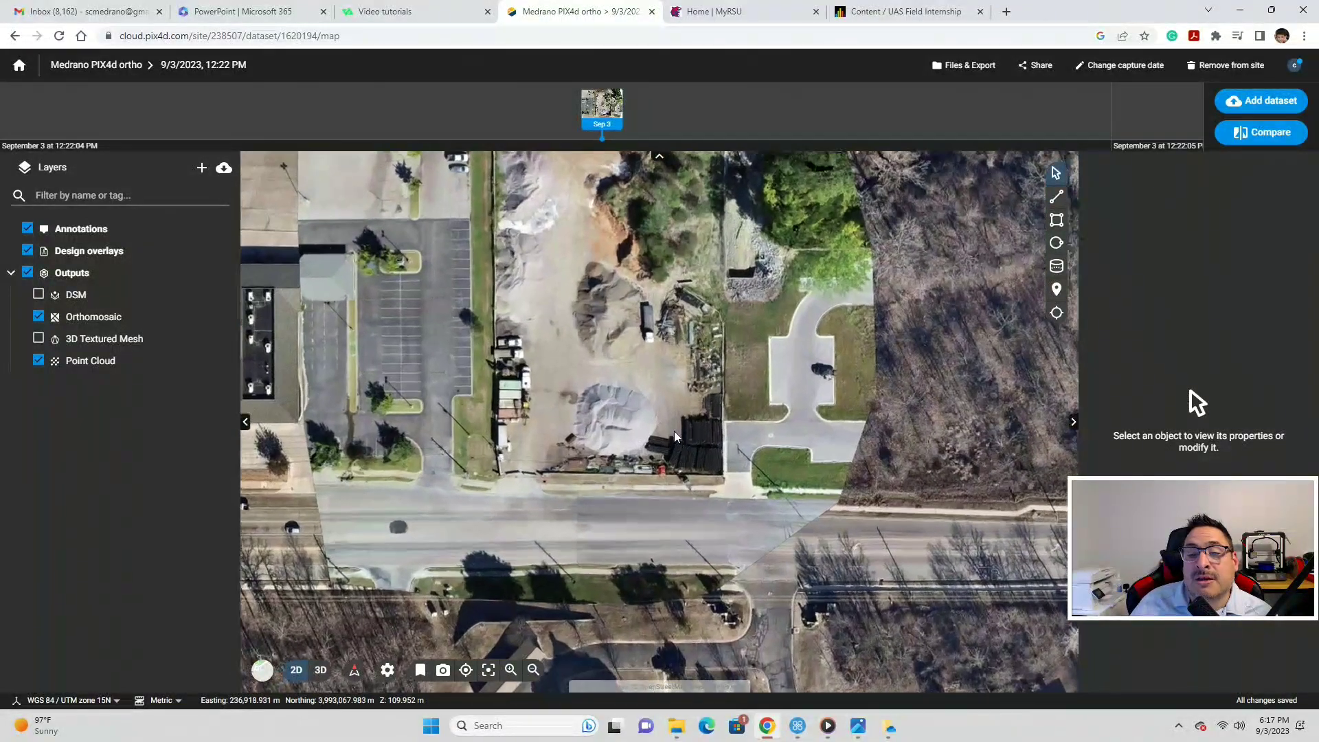
click(262, 671)
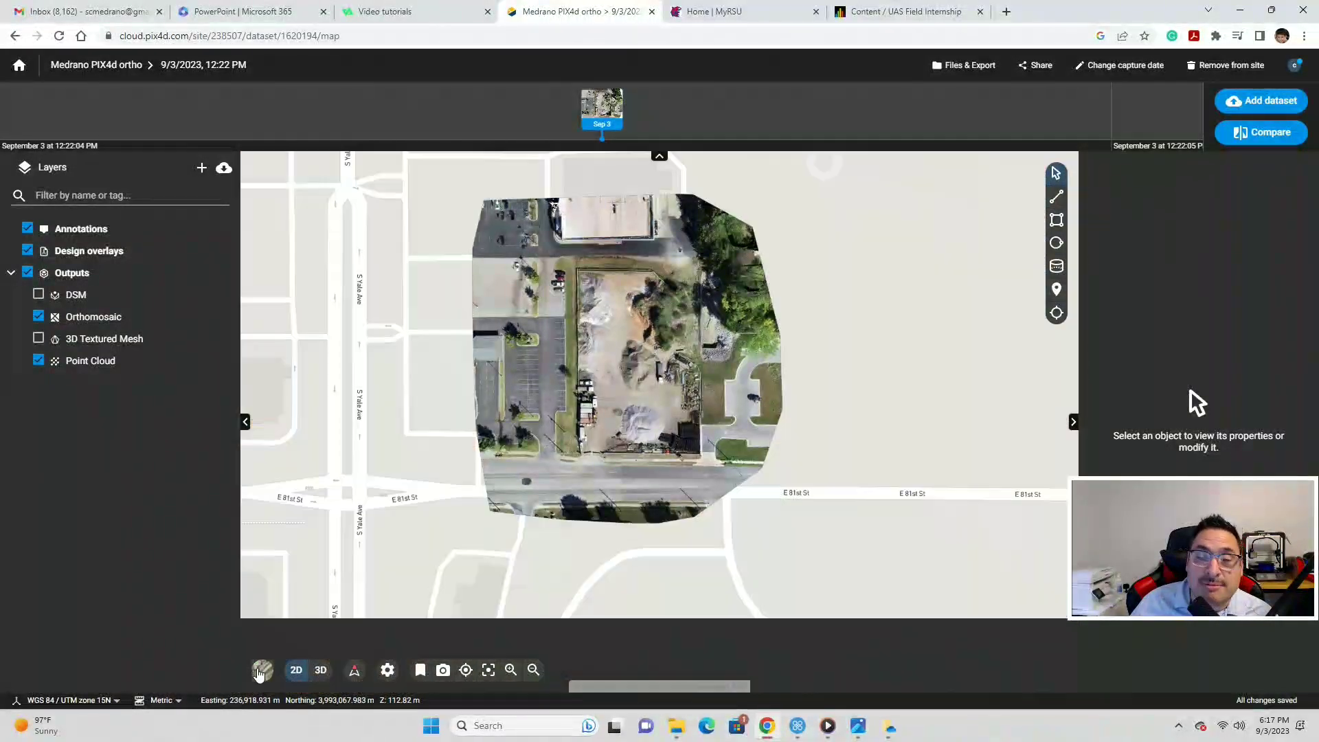
- Center the gravel yard, parking lot and bordering streets in view, then open Share
scroll(584, 477, up, 3)
scroll(584, 477, down, 2)
drag(584, 476, 570, 579)
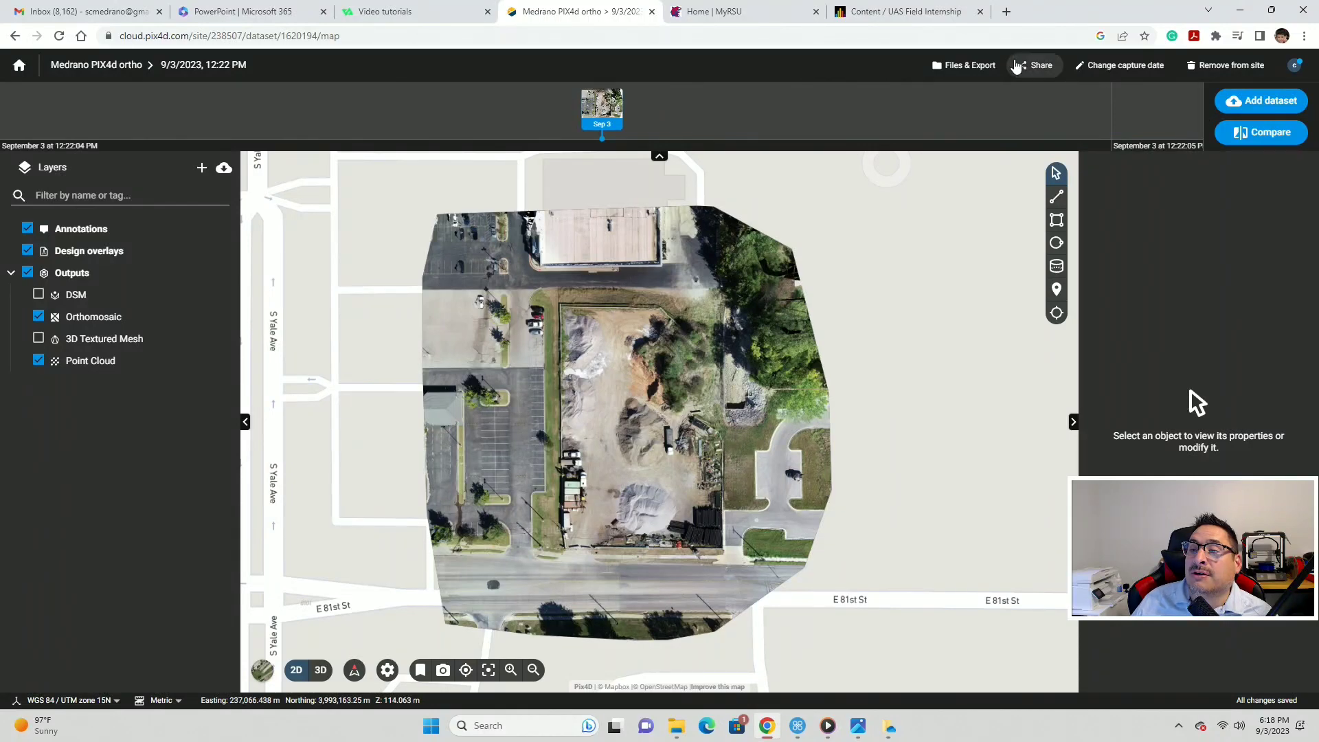
click(1047, 72)
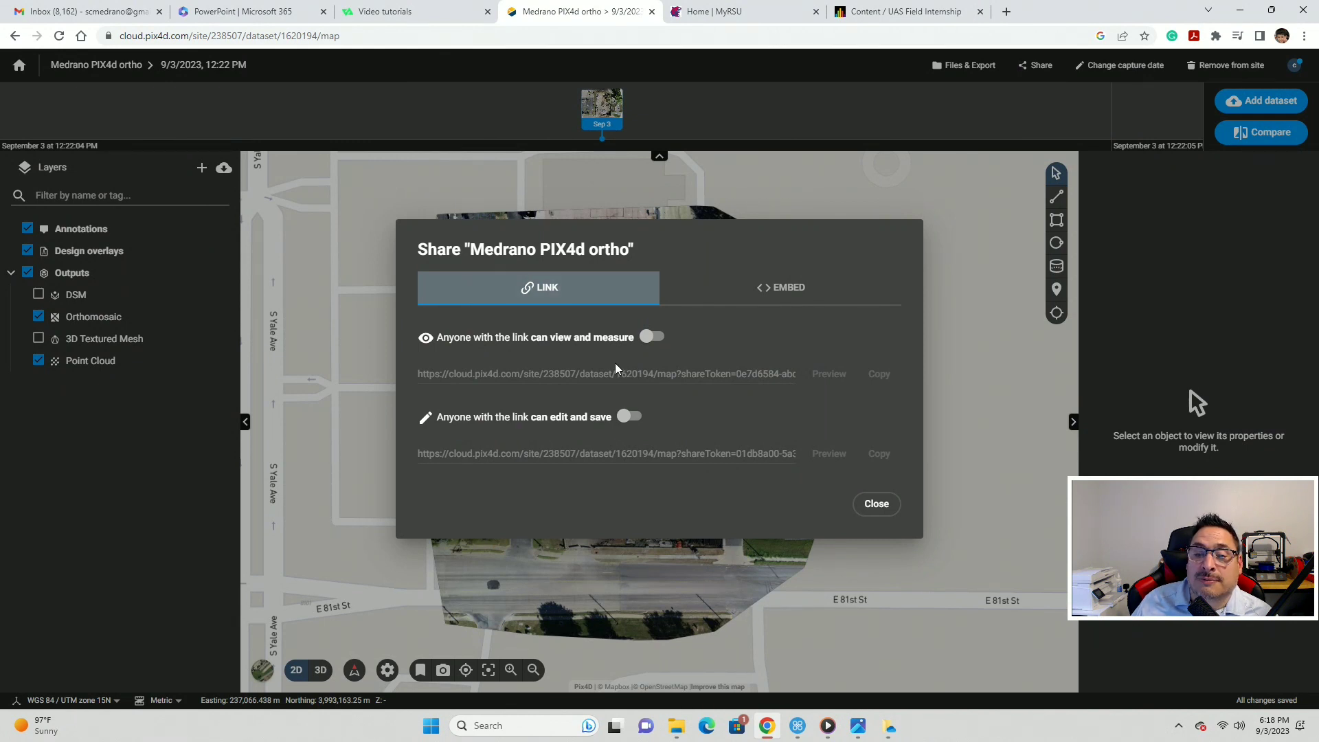
- Enable 'Anyone with the link can view and measure', copy that link, and close Share
click(688, 379)
click(886, 378)
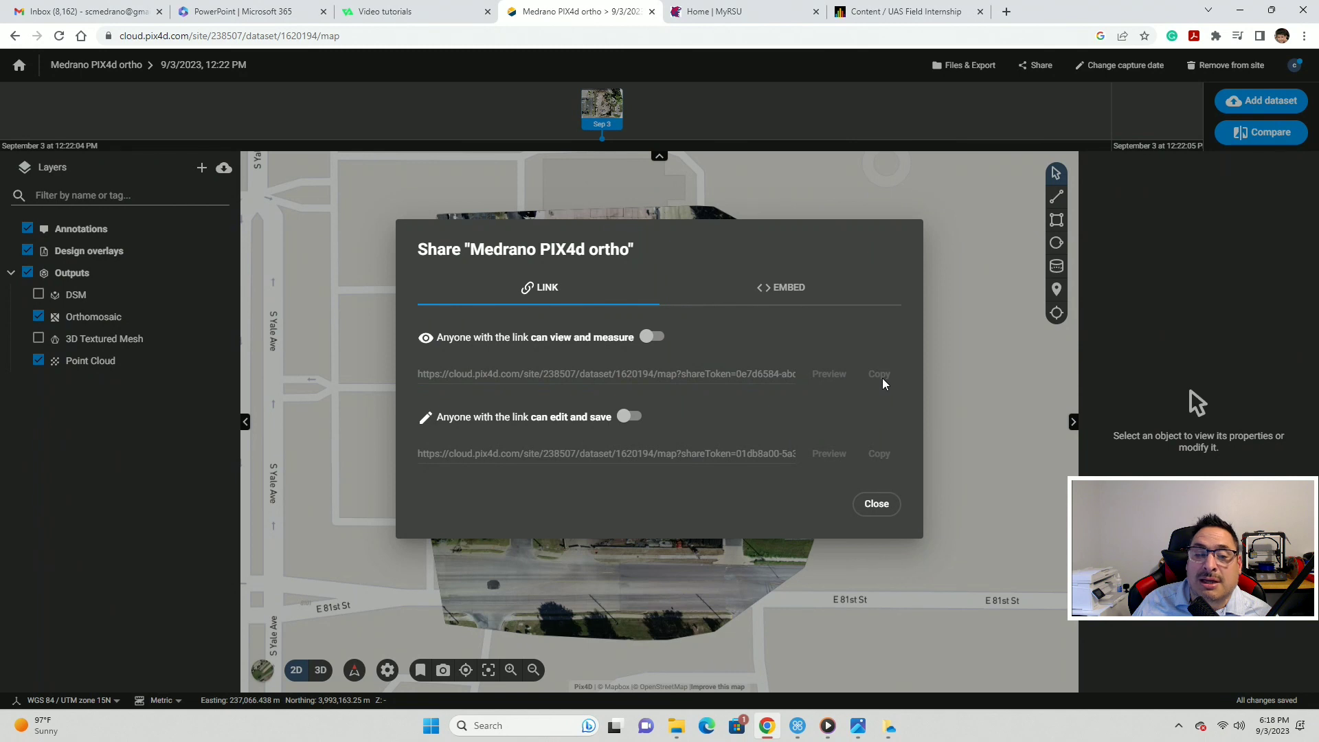
click(651, 338)
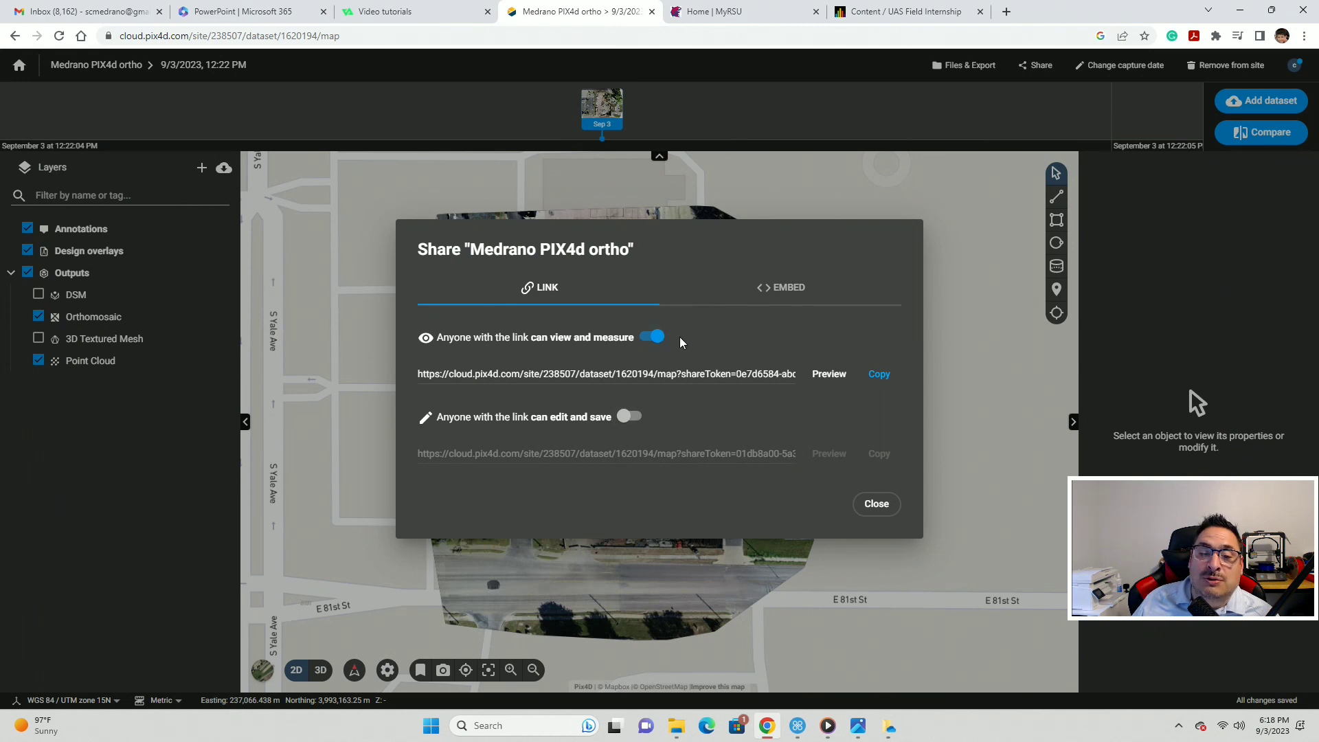
click(880, 375)
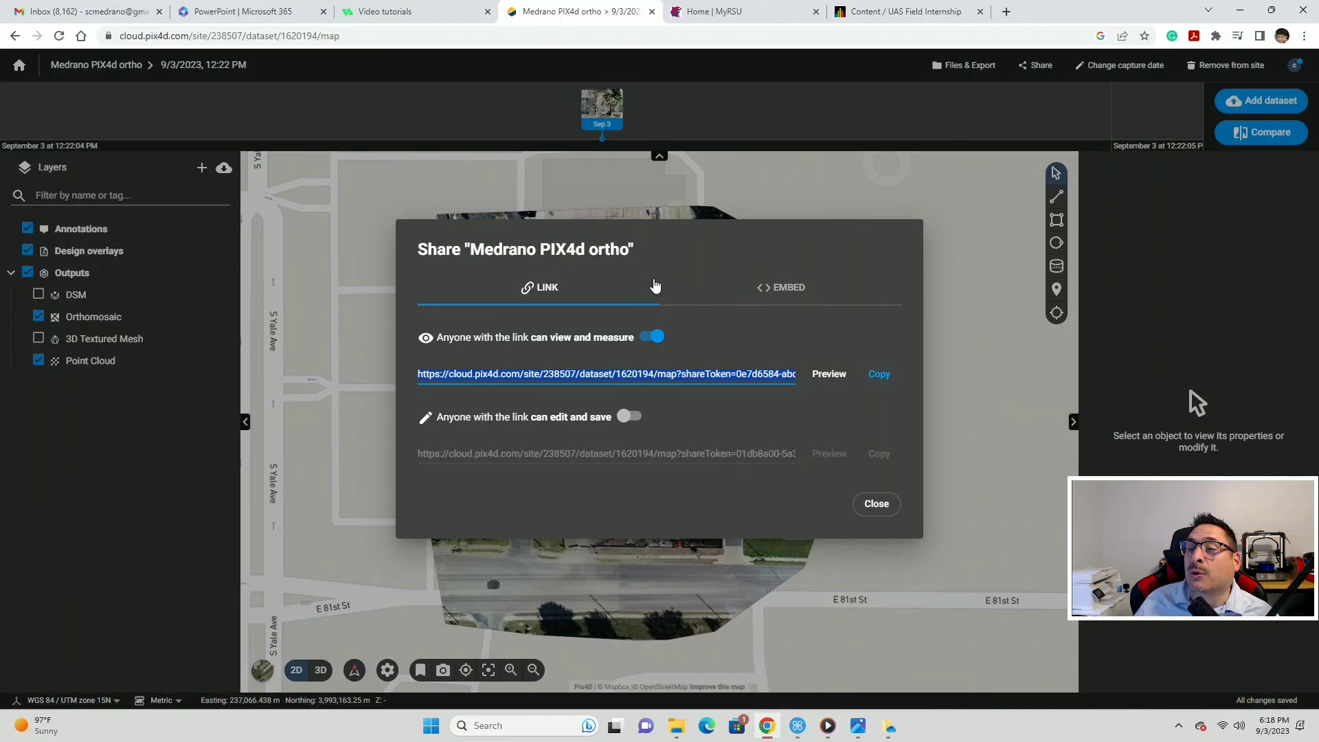
click(905, 237)
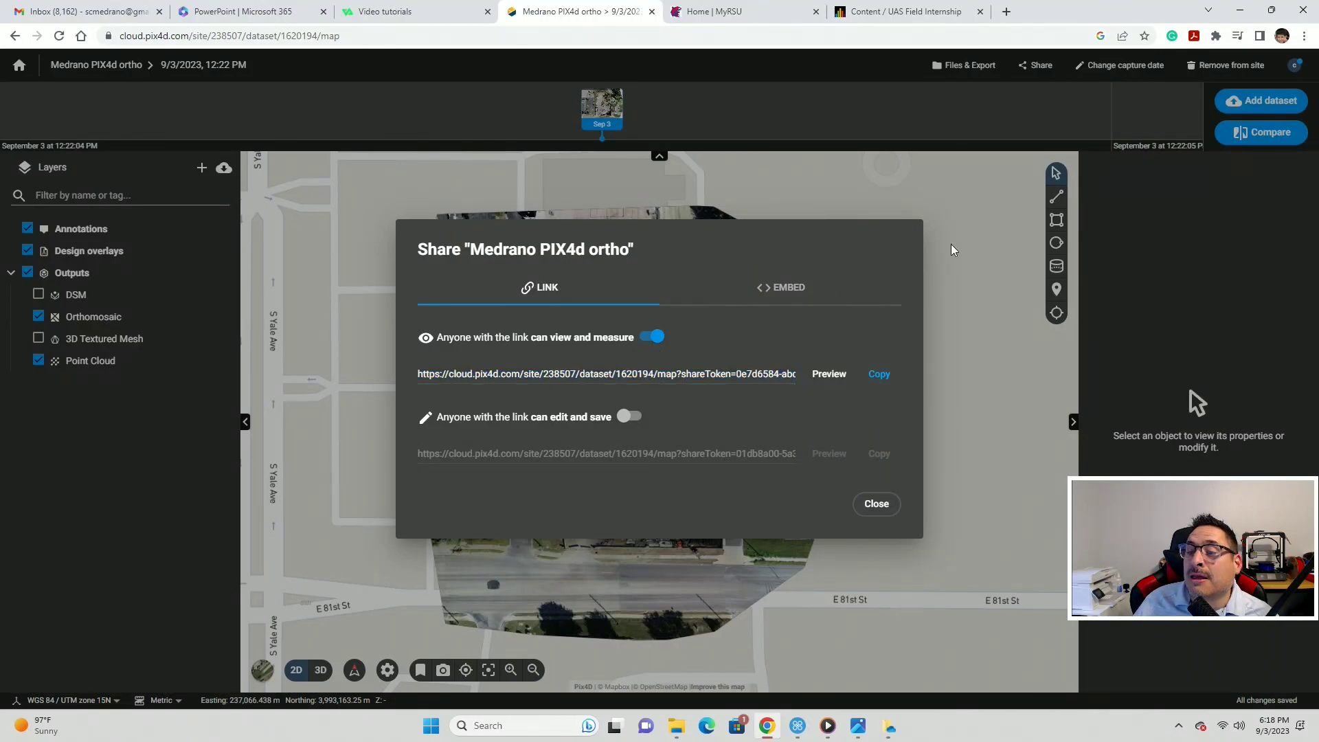
click(867, 508)
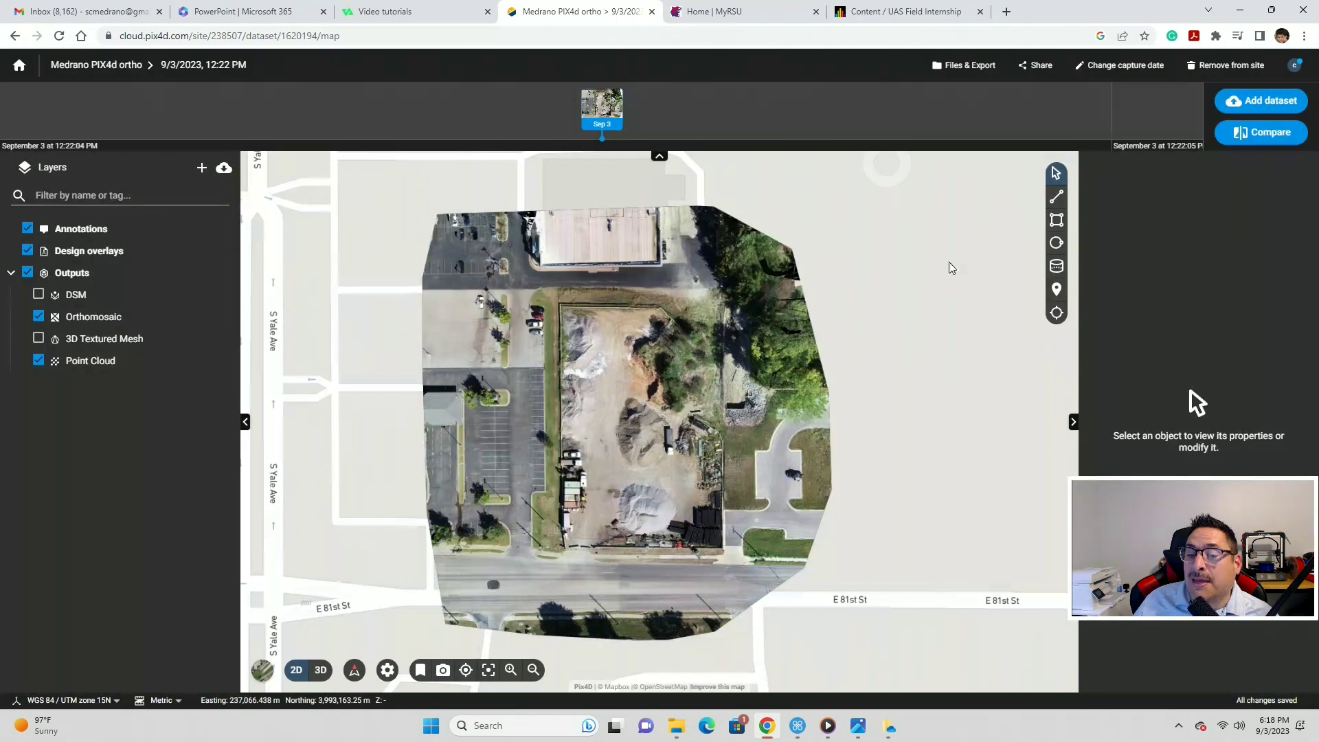
- Open the dataset's Download options and select the quality report as a PDF
click(964, 69)
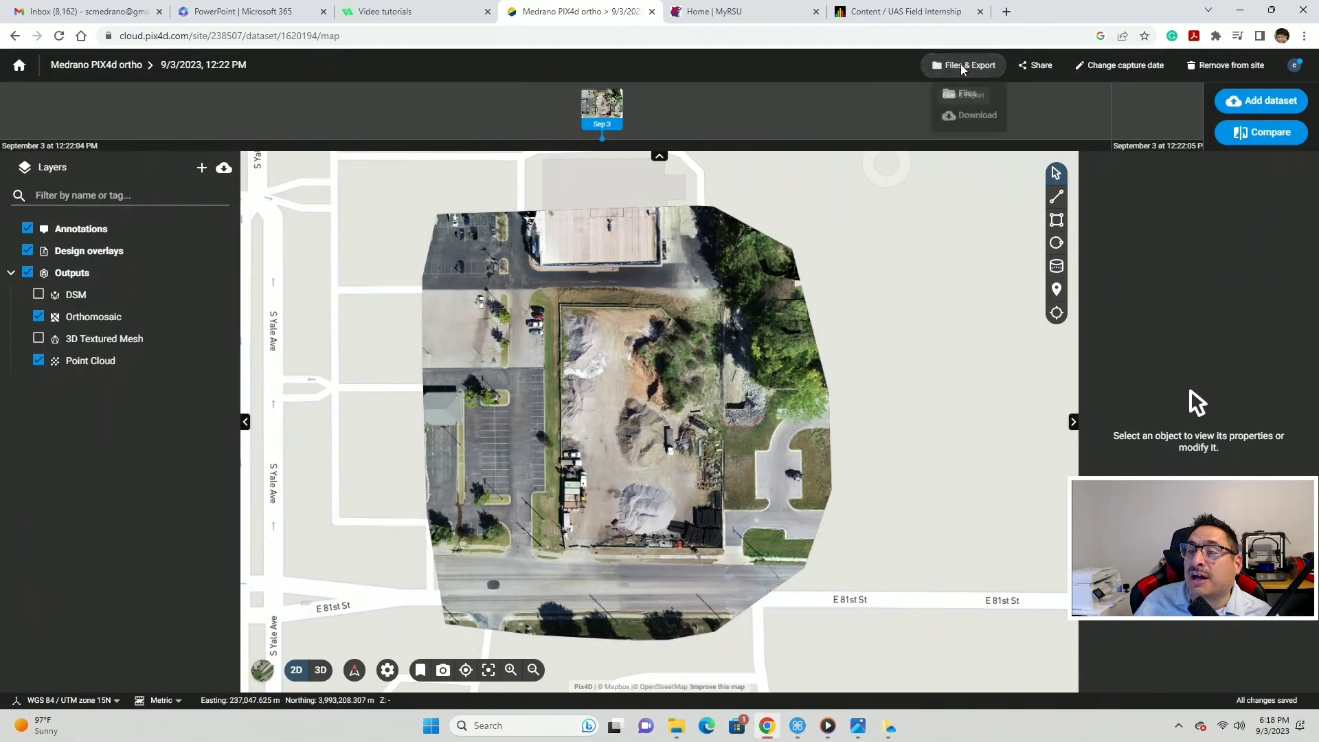
click(971, 120)
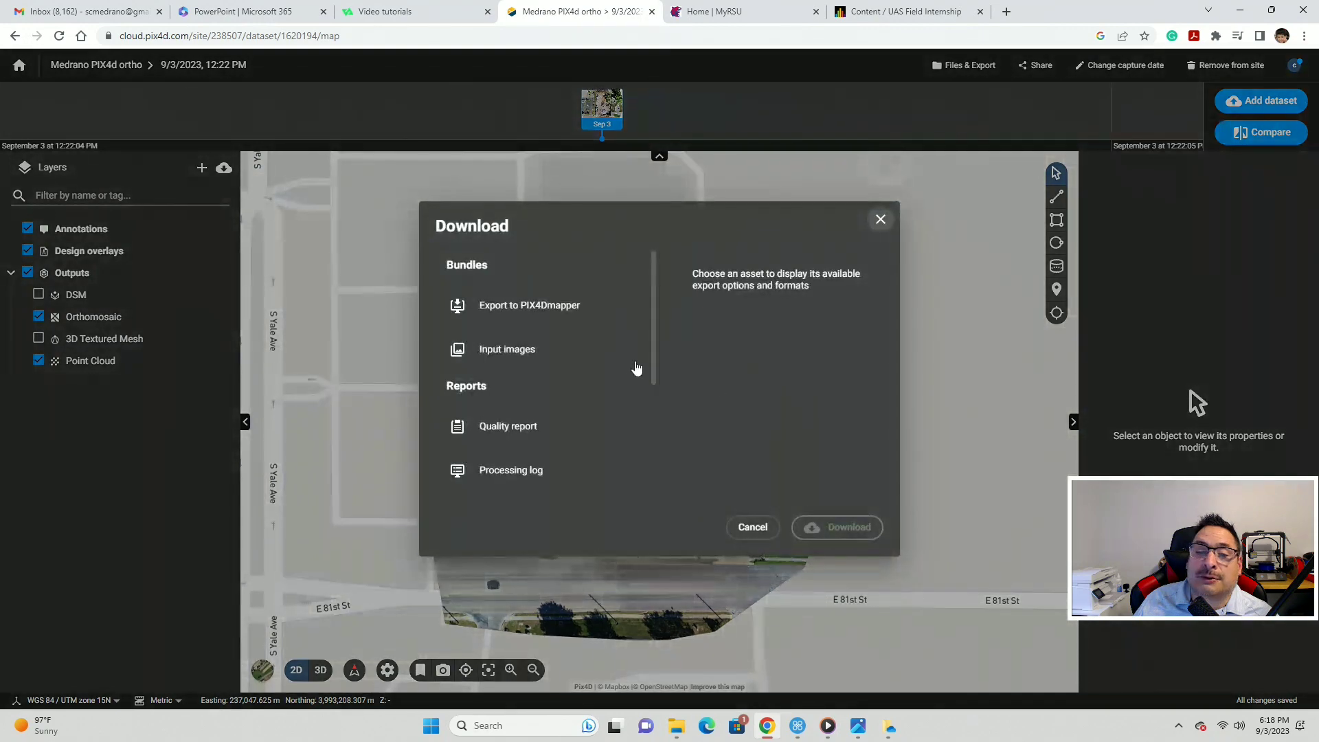
click(881, 219)
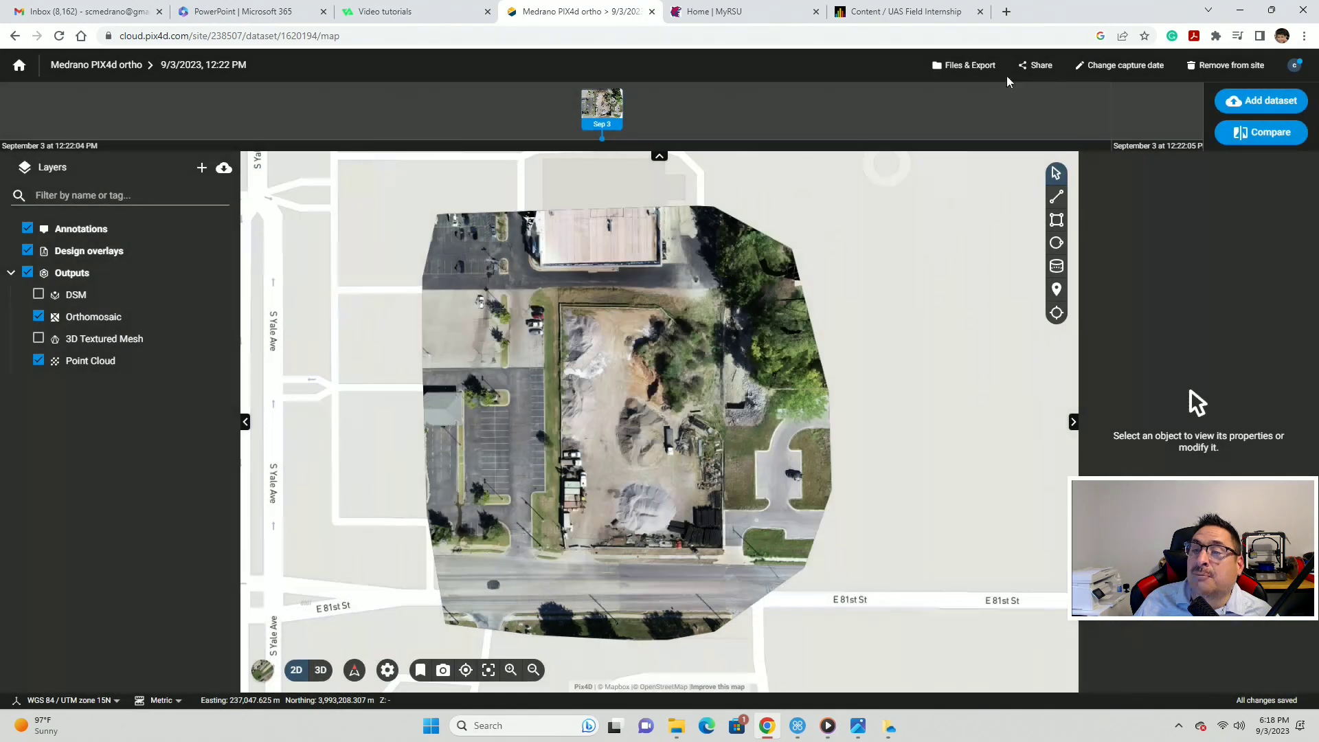
click(980, 72)
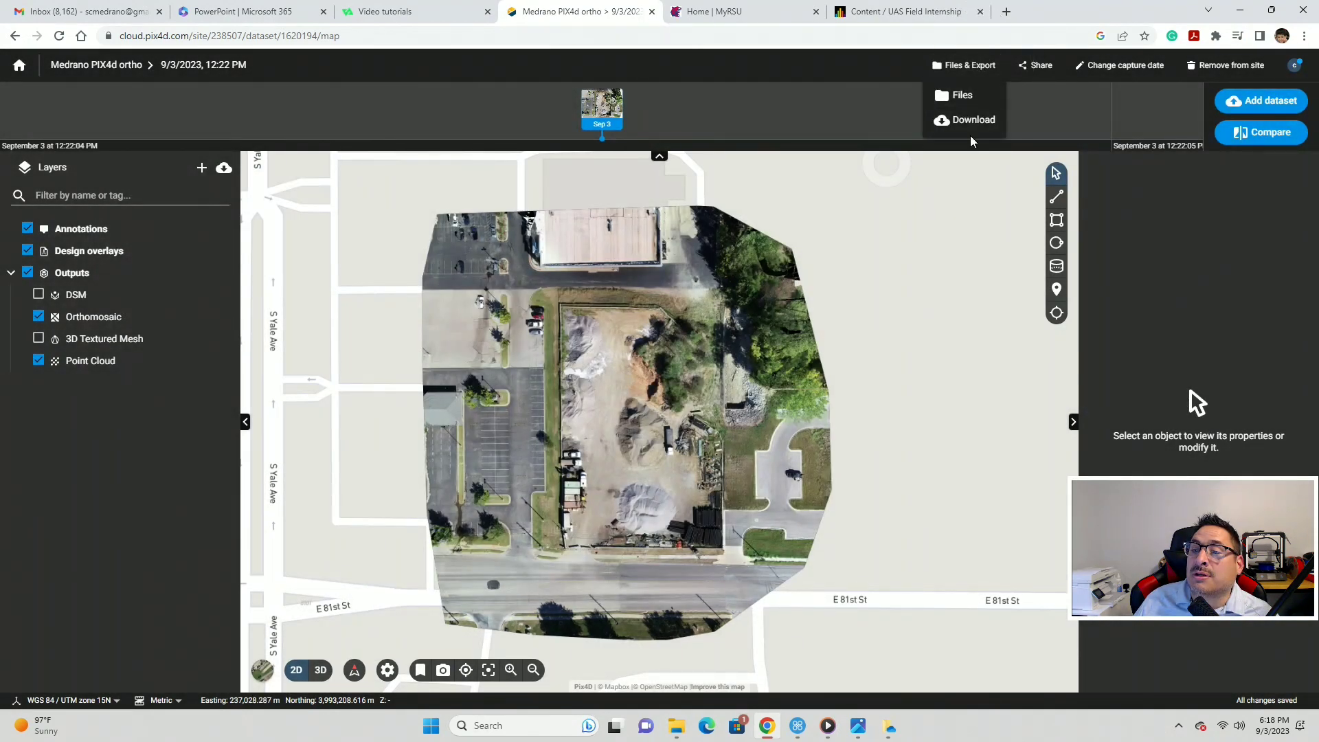
click(967, 121)
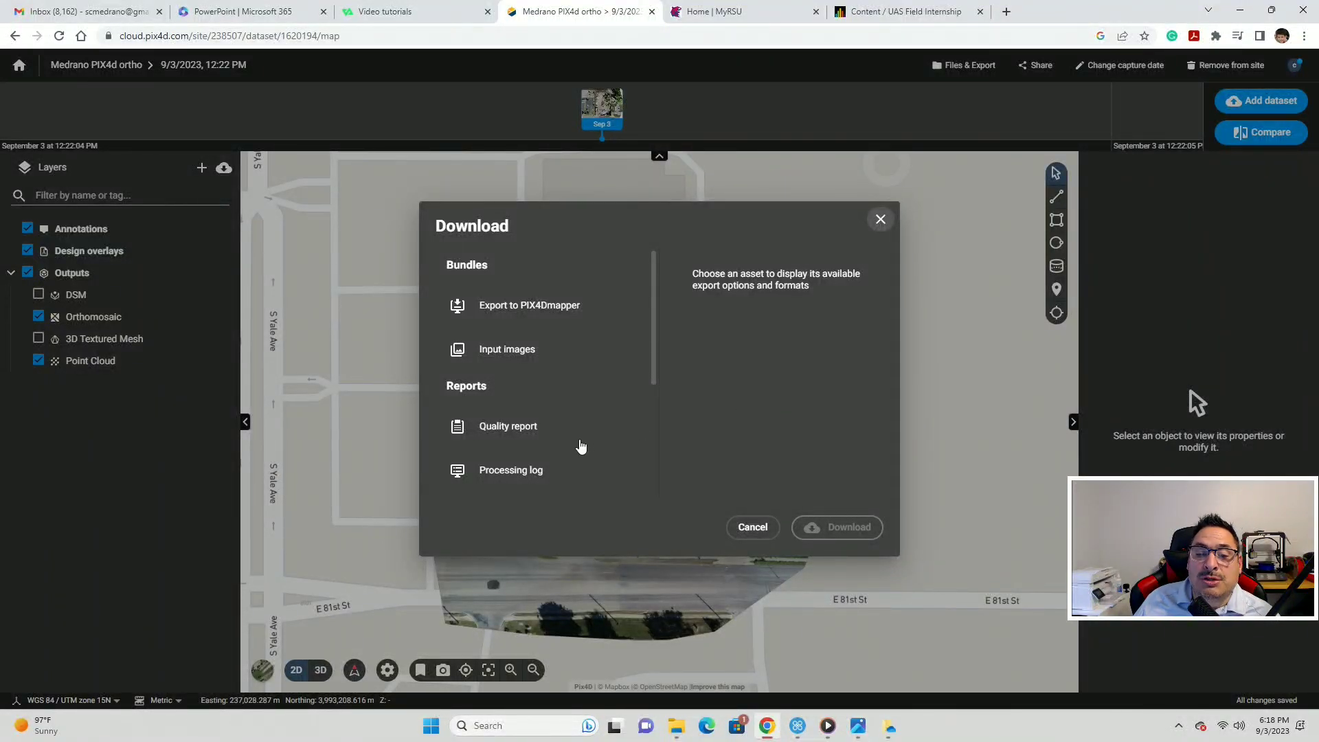
click(508, 432)
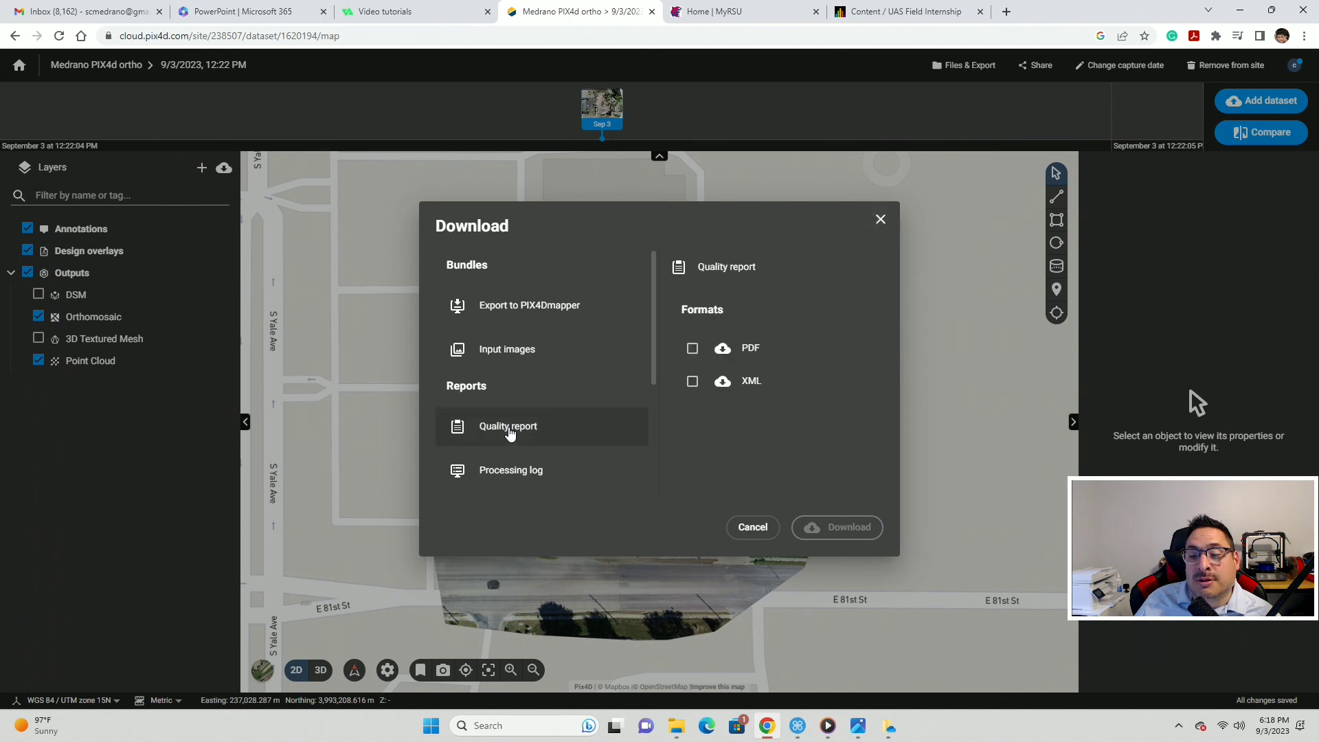
click(692, 348)
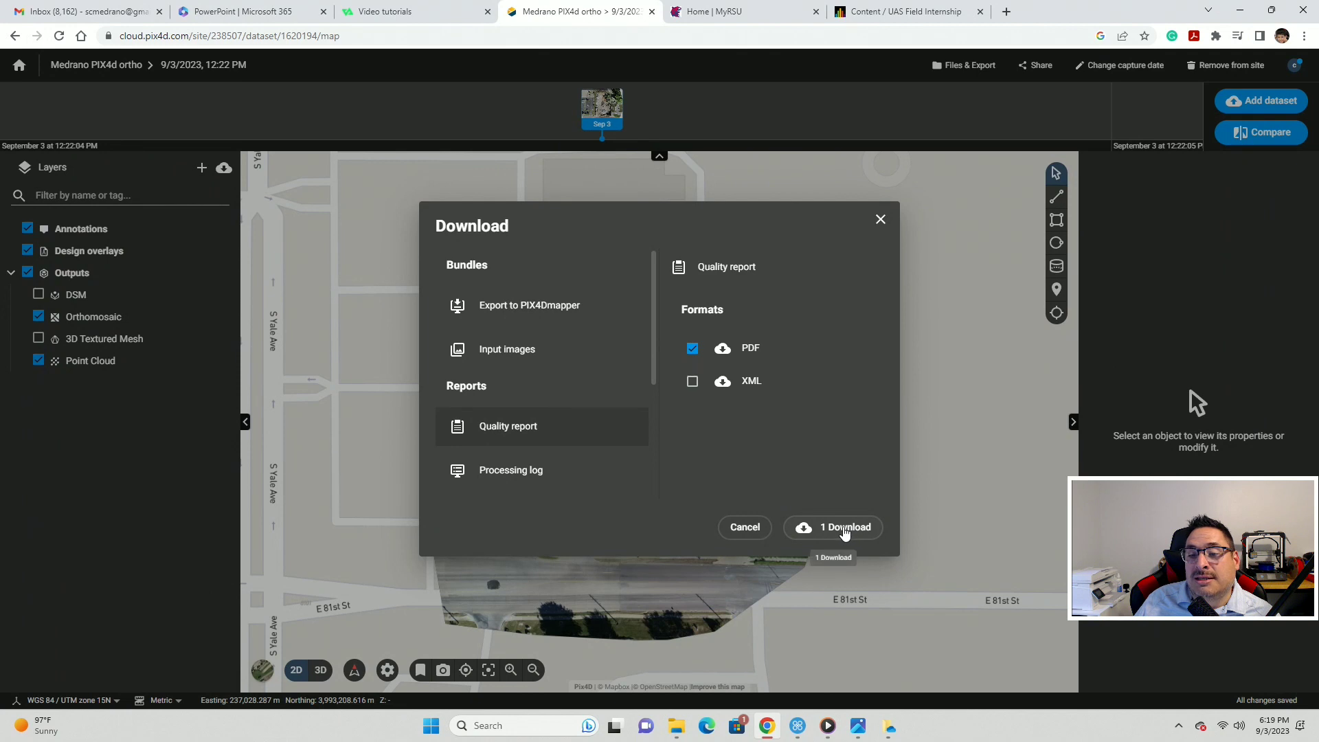
click(842, 531)
click(834, 528)
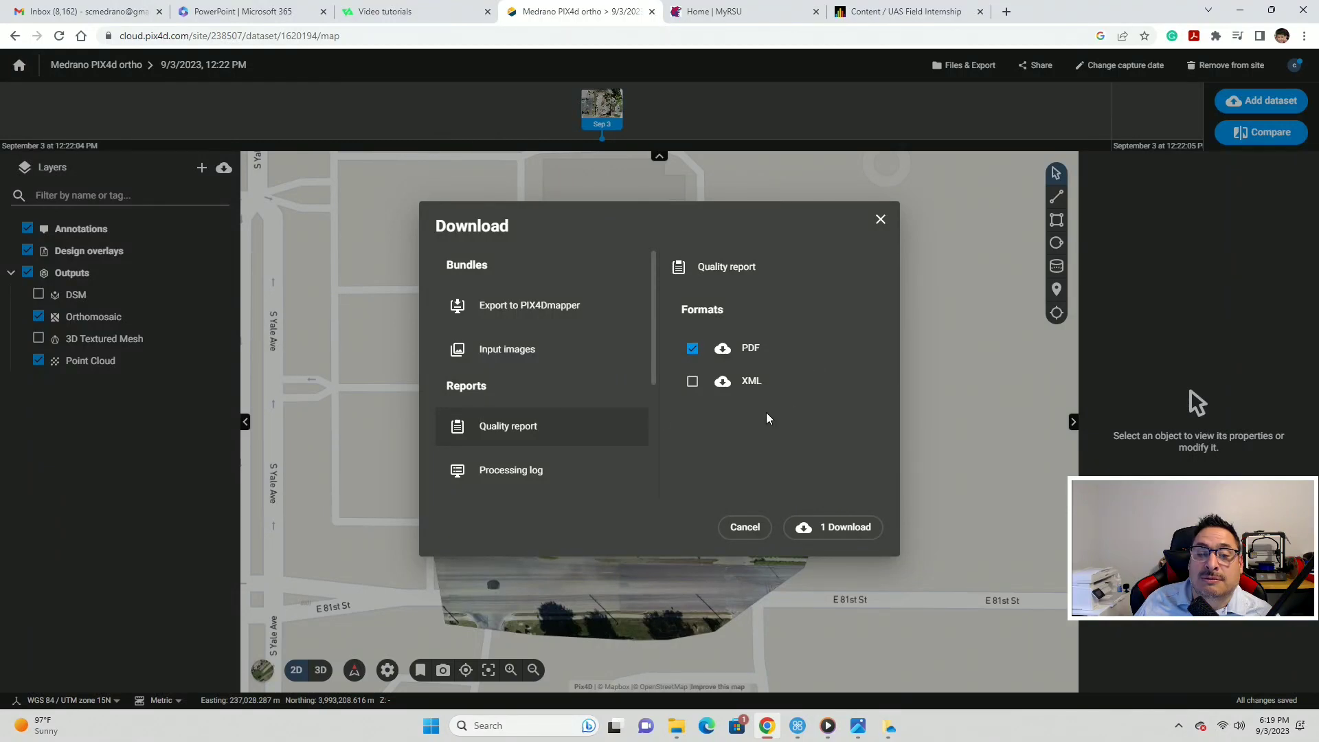
- Add the orthomosaic as a GeoTIFF to the download selection
click(534, 352)
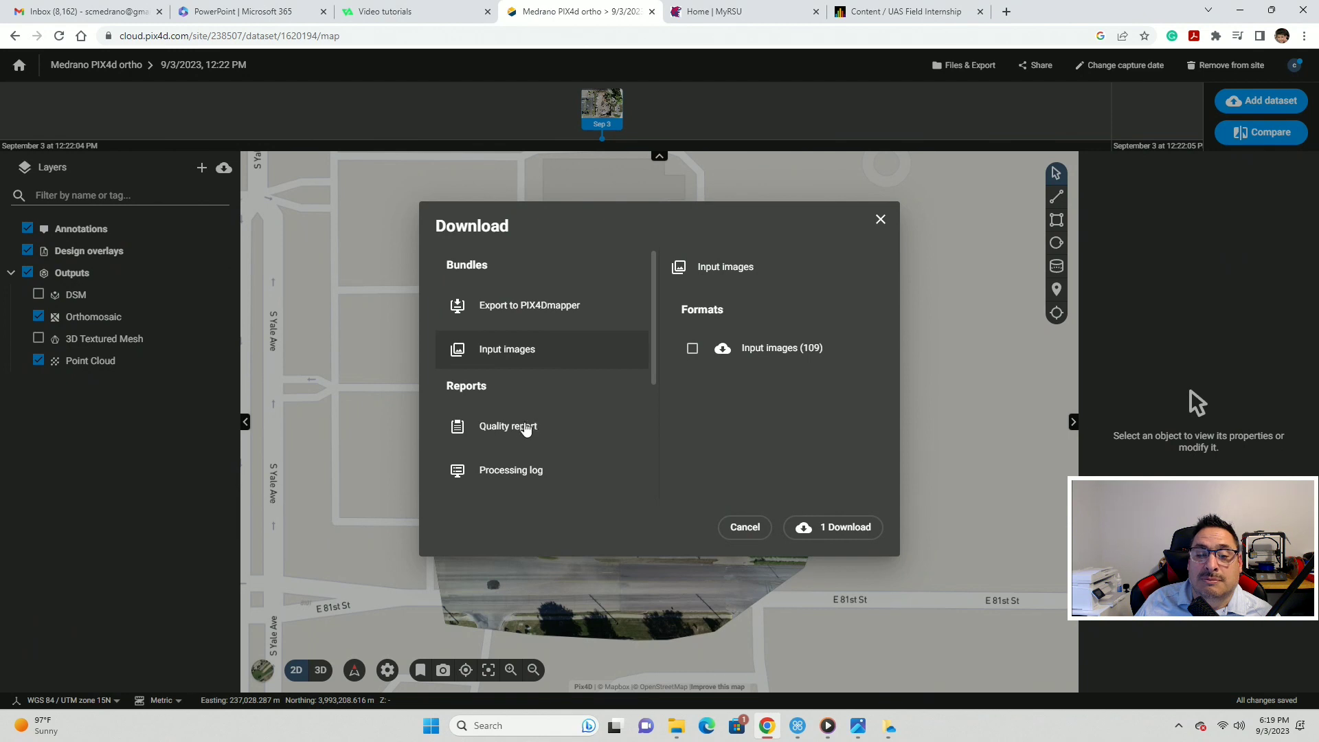
scroll(521, 447, down, 2)
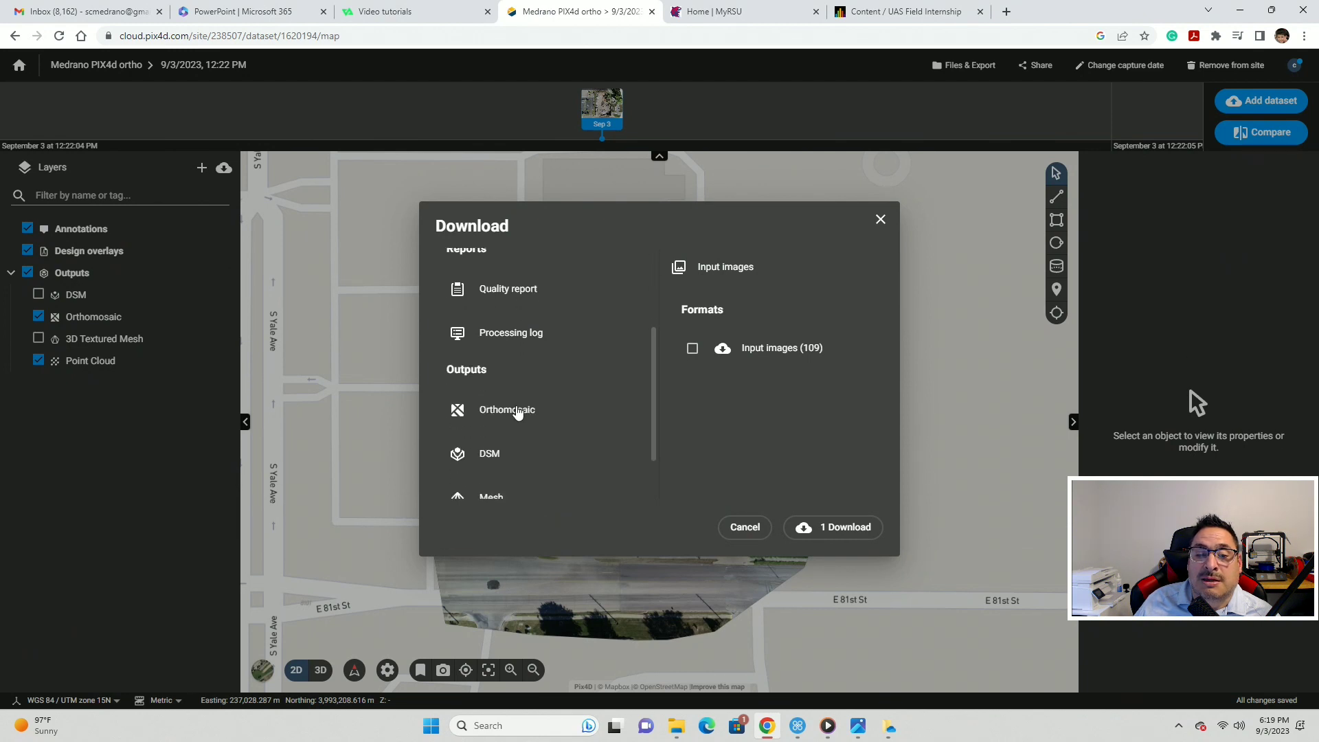
key(ctrl)
scroll(511, 394, down, 1)
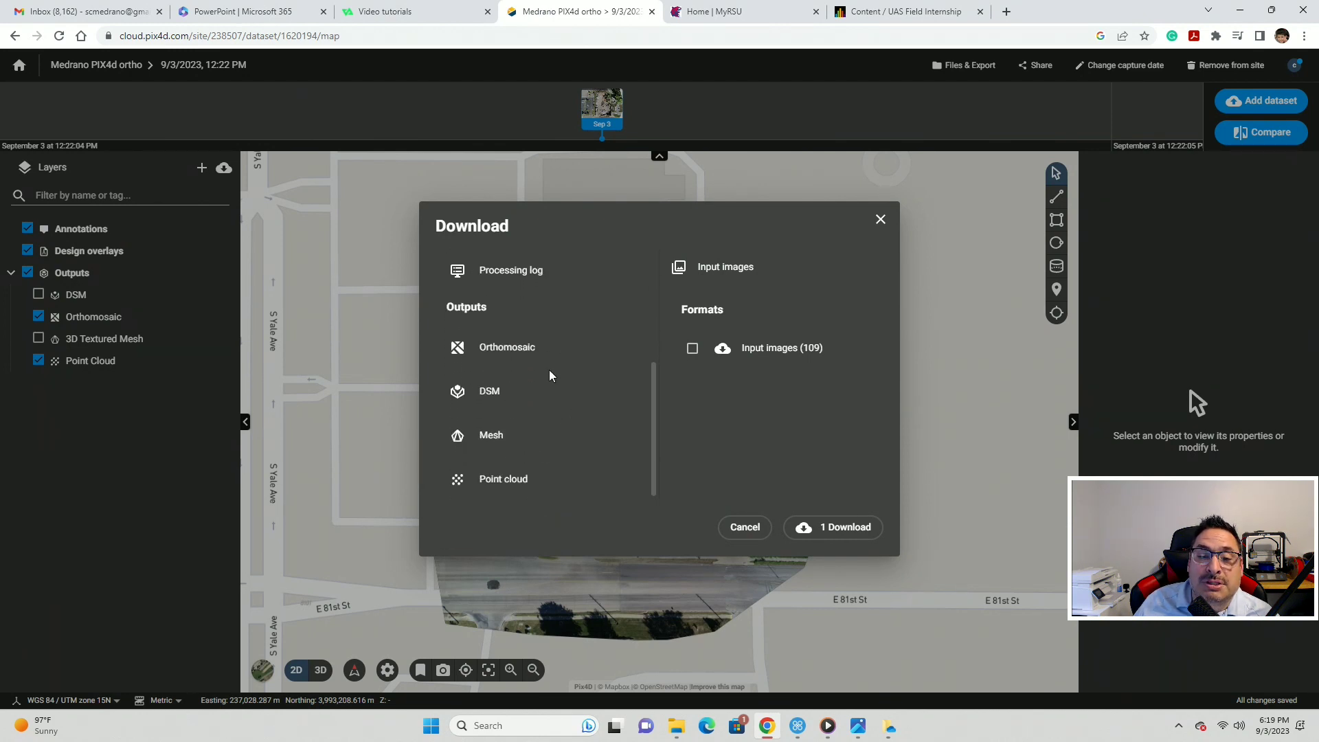
click(509, 353)
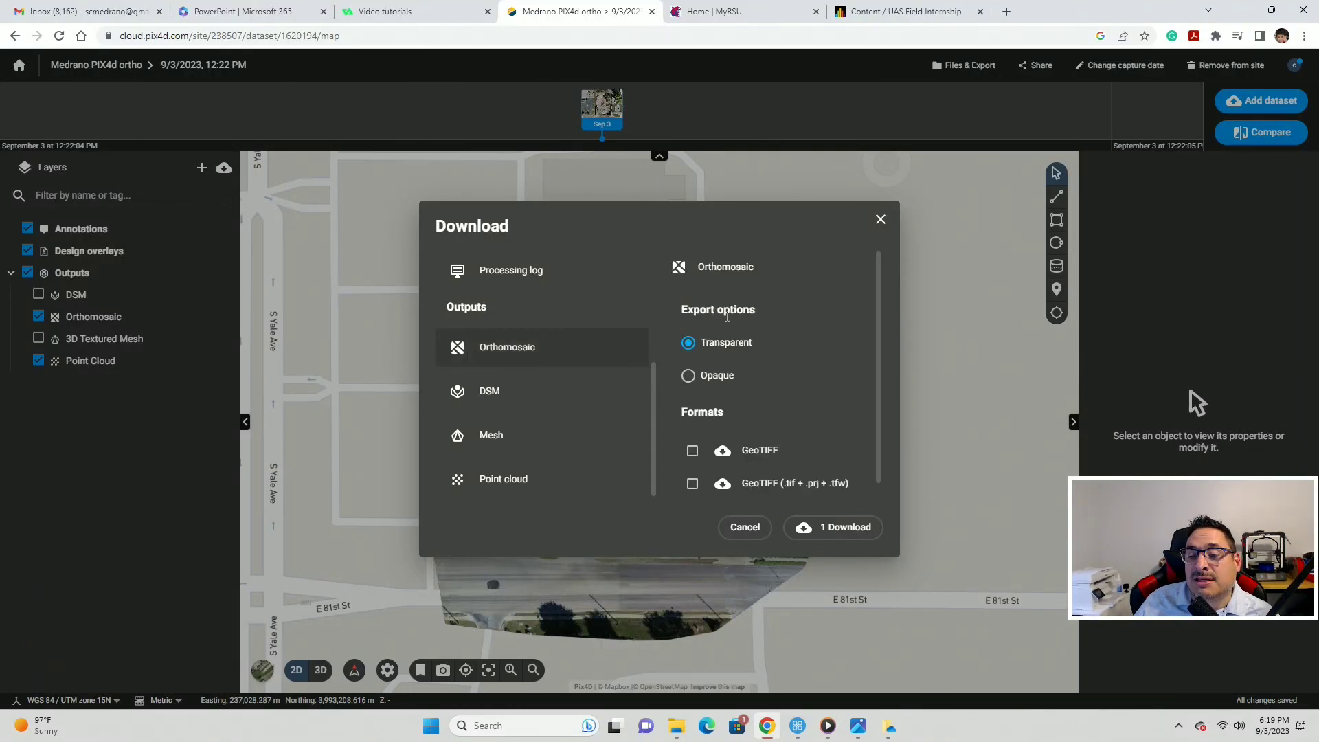
click(692, 451)
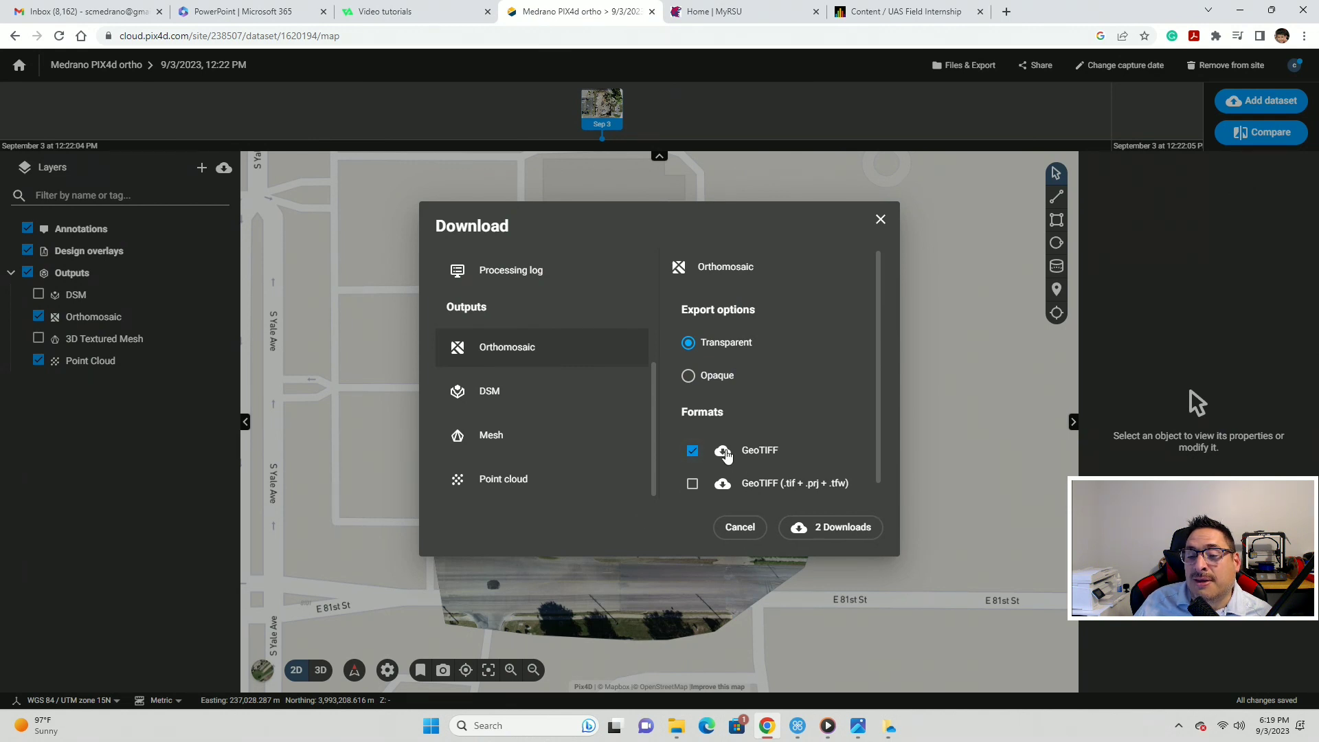
click(817, 531)
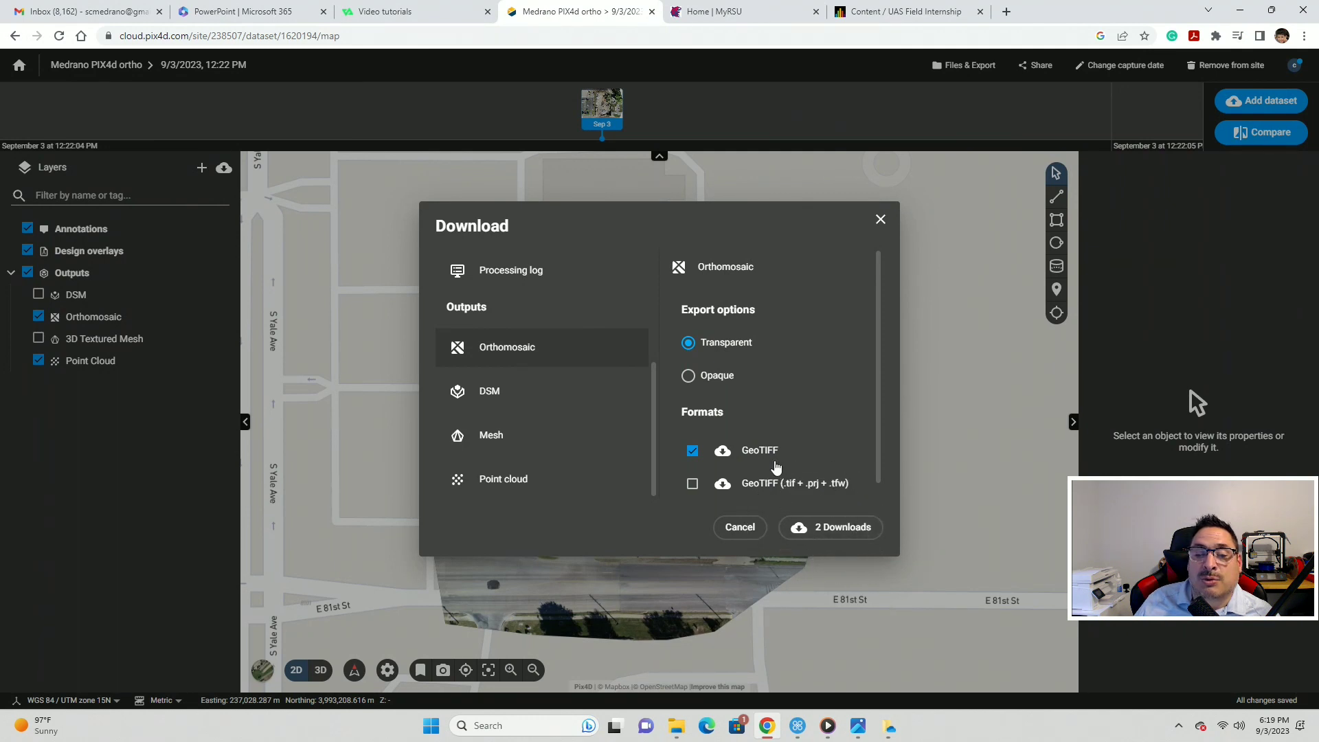
- Add the DSM as a GeoTIFF and request all three downloads
scroll(776, 473, down, 1)
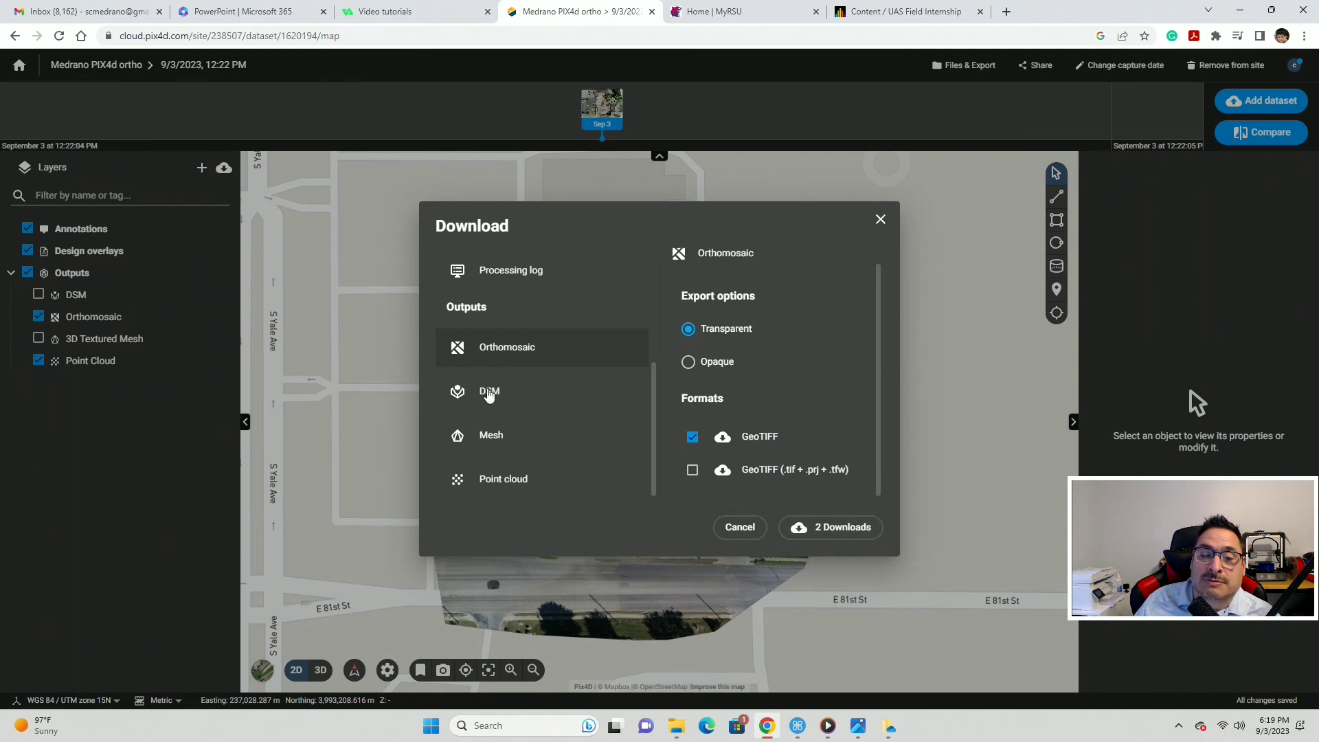
click(488, 405)
click(692, 349)
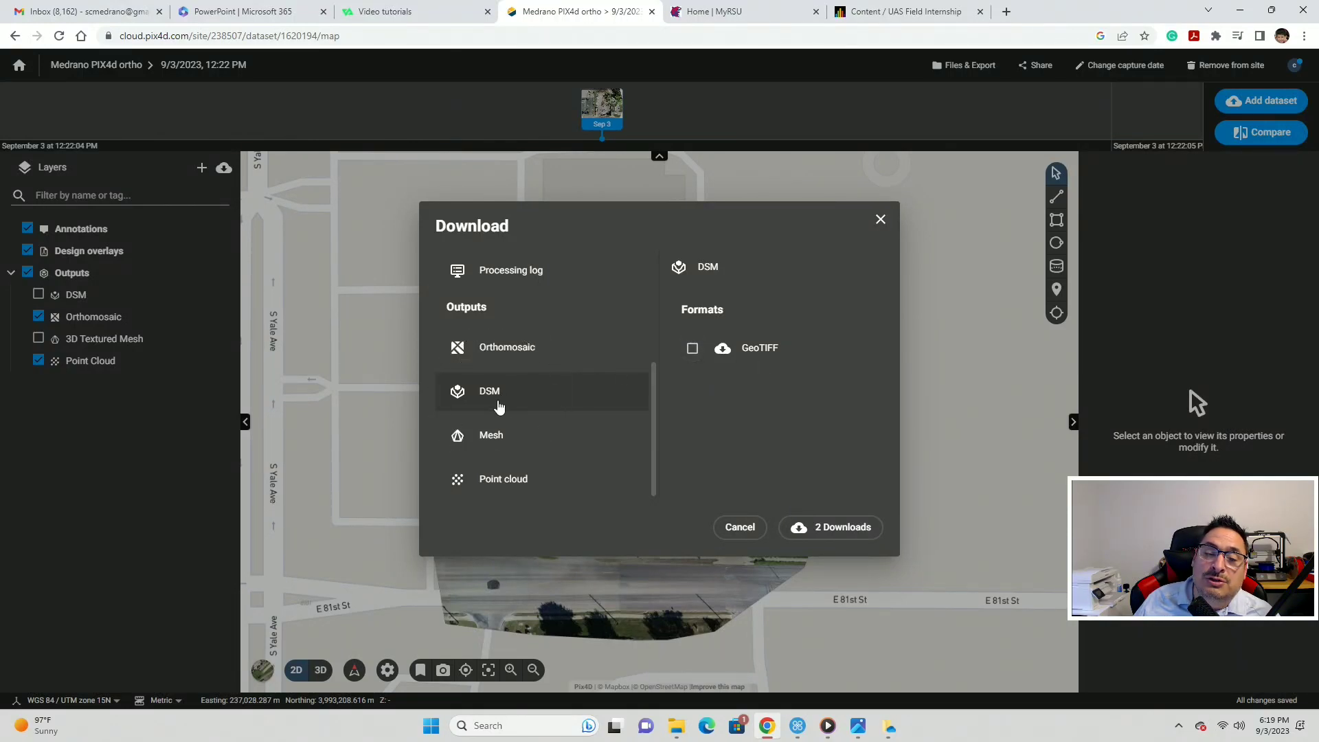
click(693, 350)
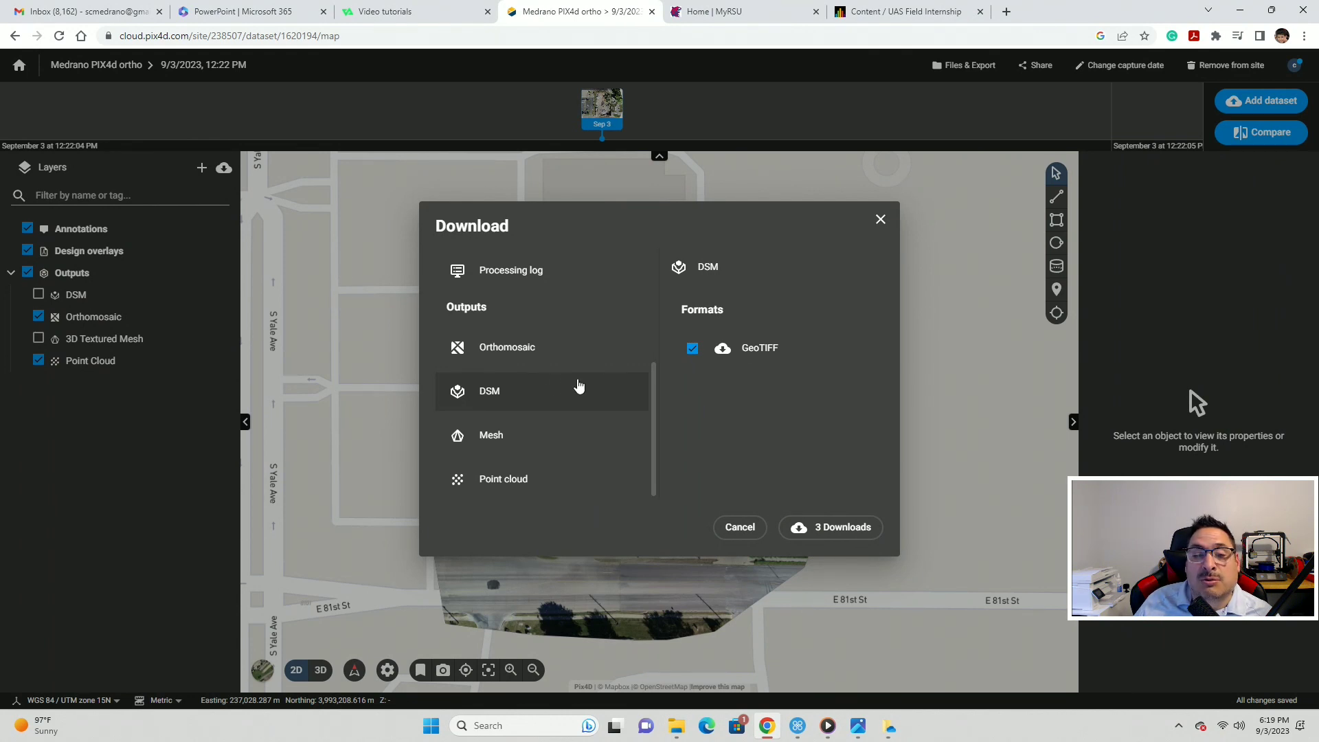
scroll(532, 351, up, 1)
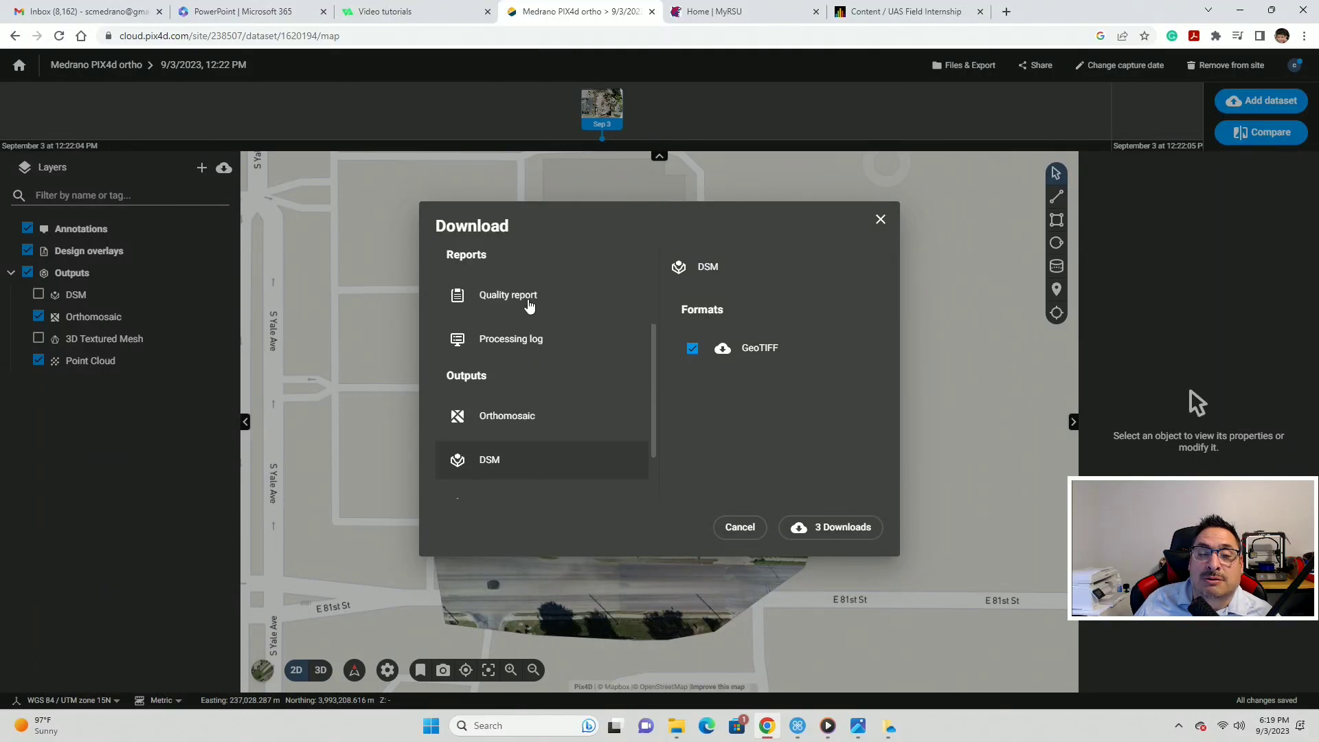
click(836, 528)
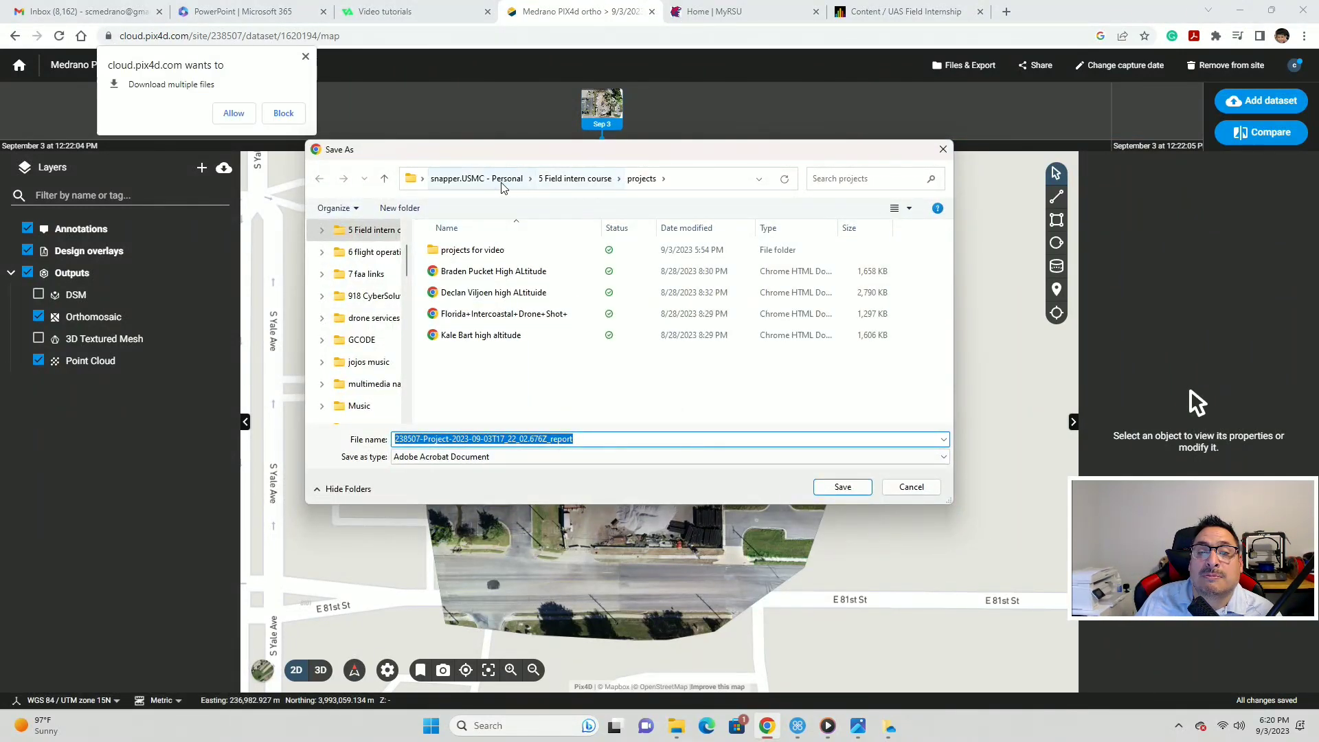
- Browse the Save As dialog to One Touch (D:) > DRONE FOOTAGE > 2 18 2023 dump > A test folder for pix4d
click(574, 178)
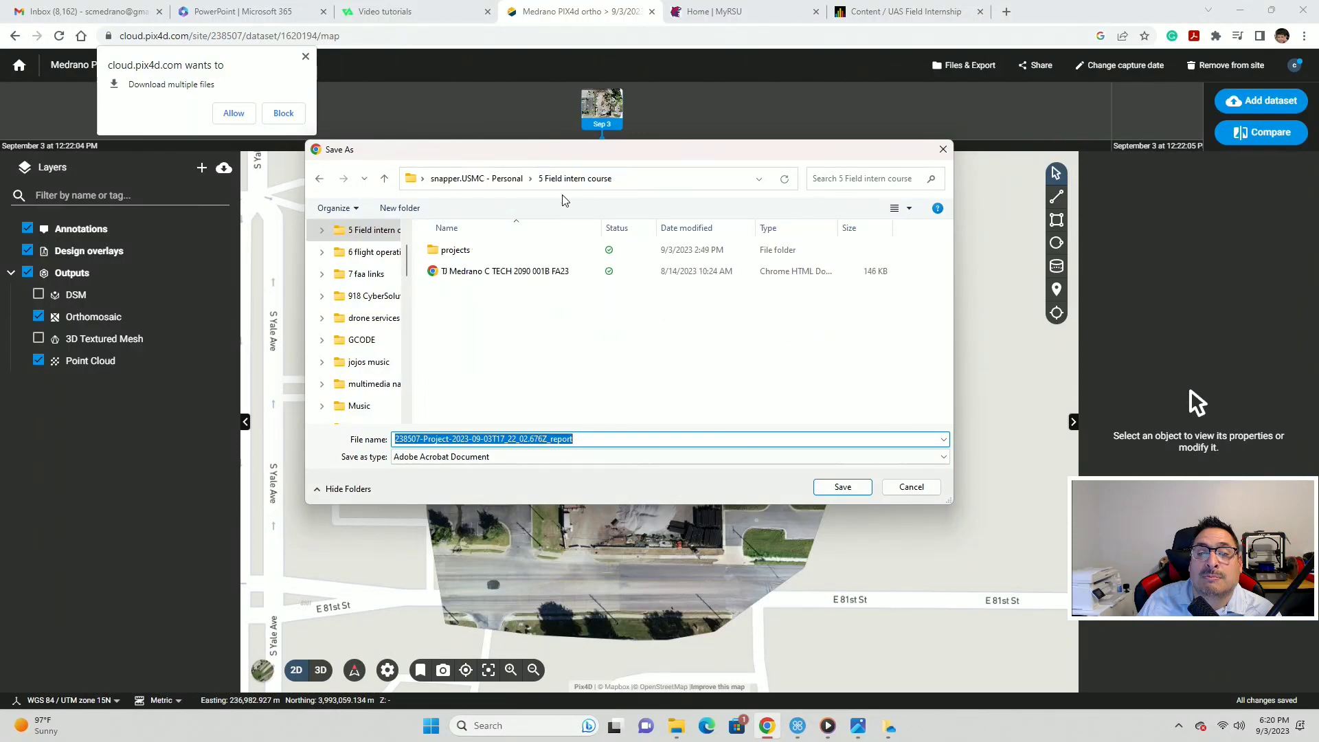
double_click(462, 251)
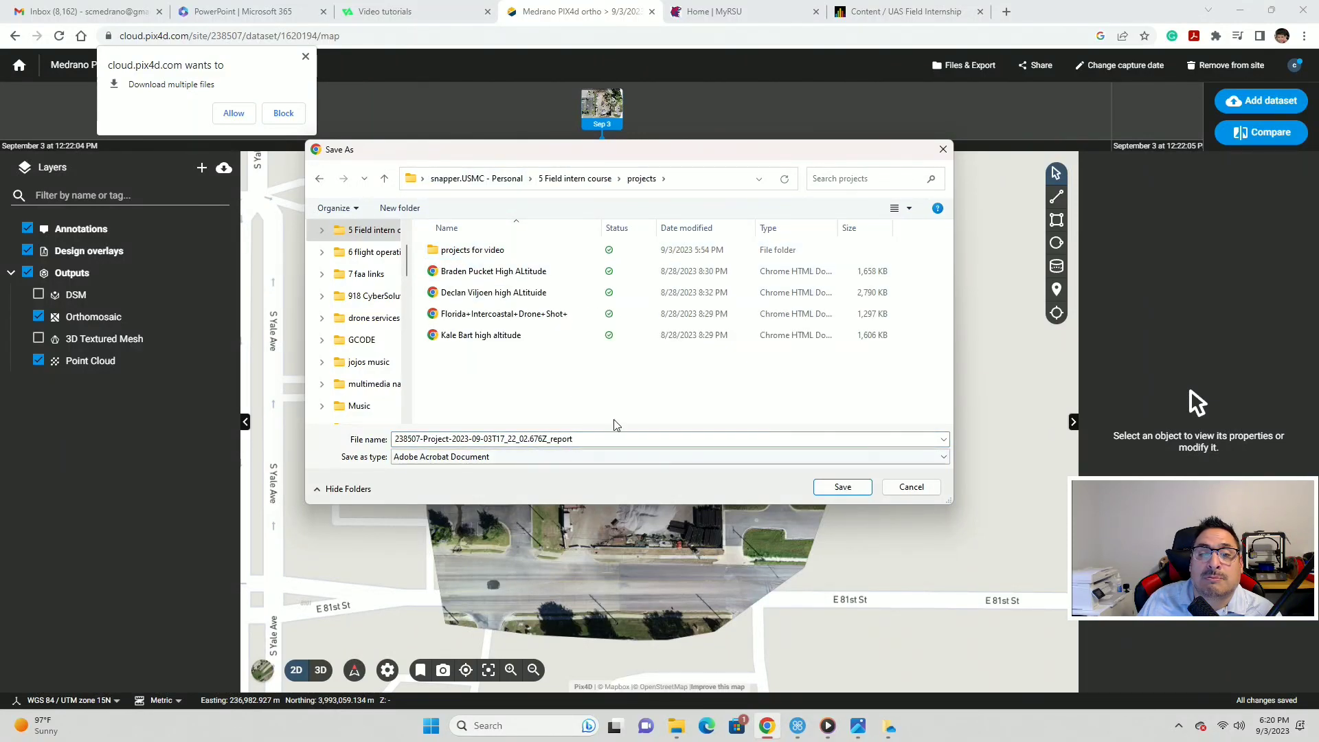
scroll(371, 374, down, 5)
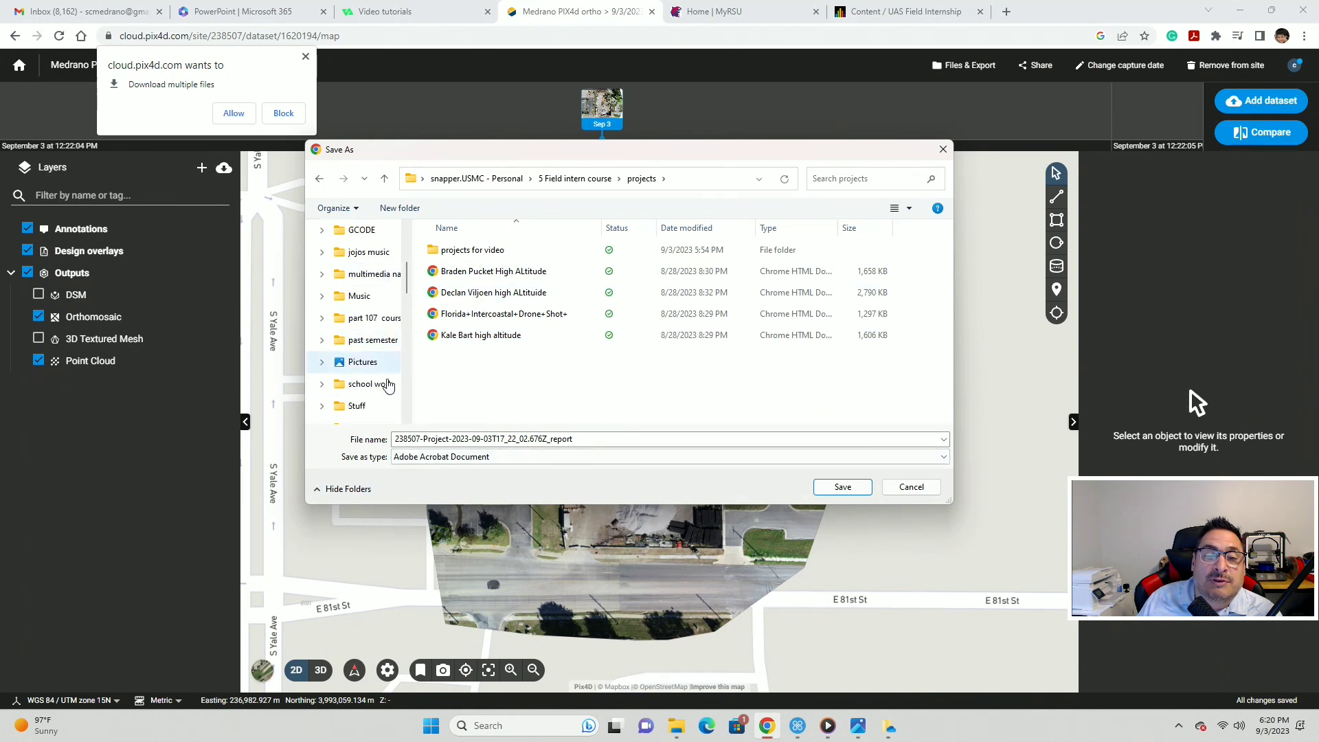
scroll(383, 389, down, 6)
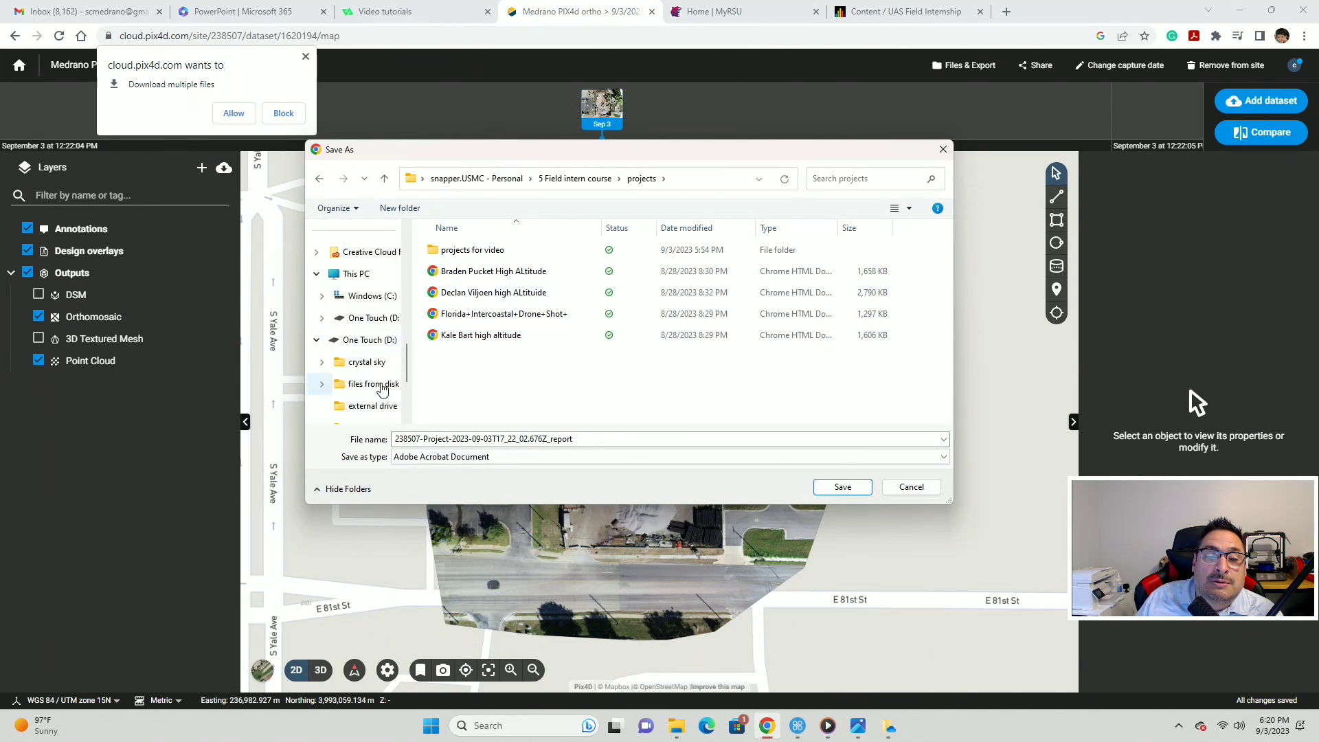
click(357, 341)
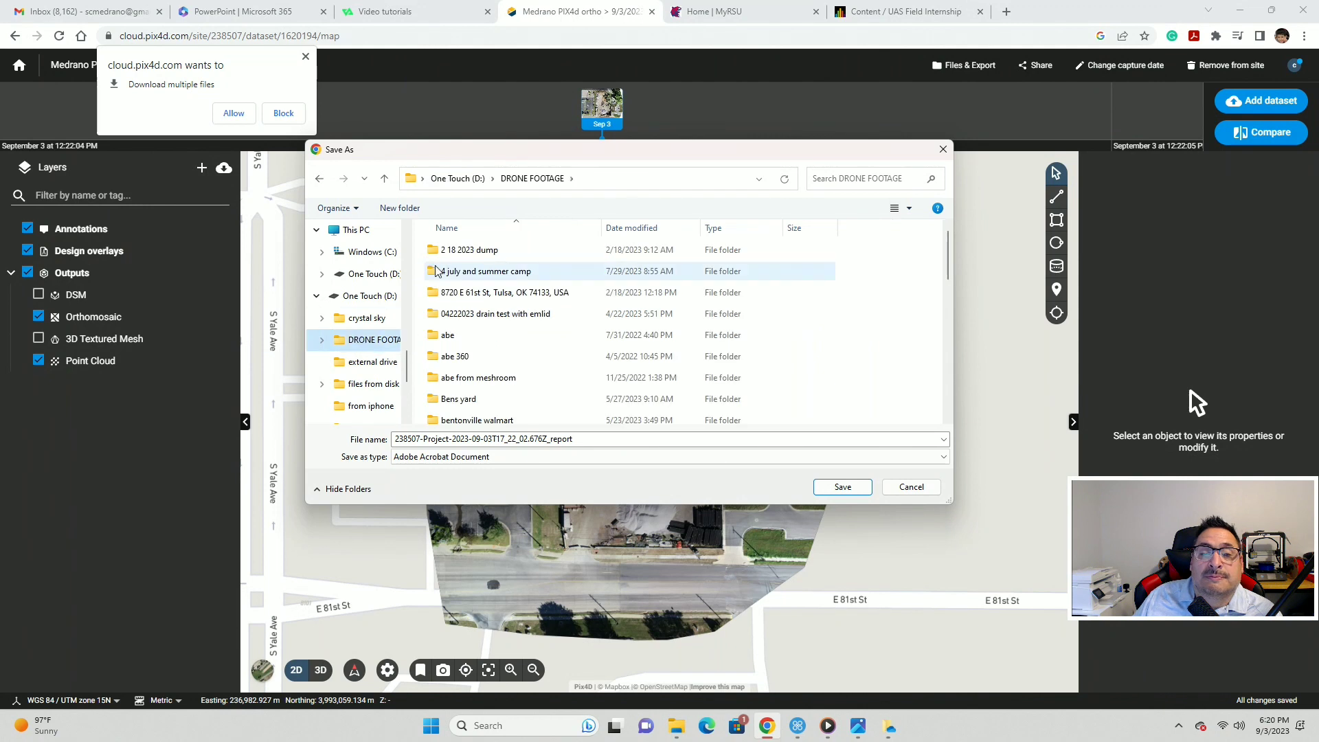
double_click(447, 256)
double_click(446, 261)
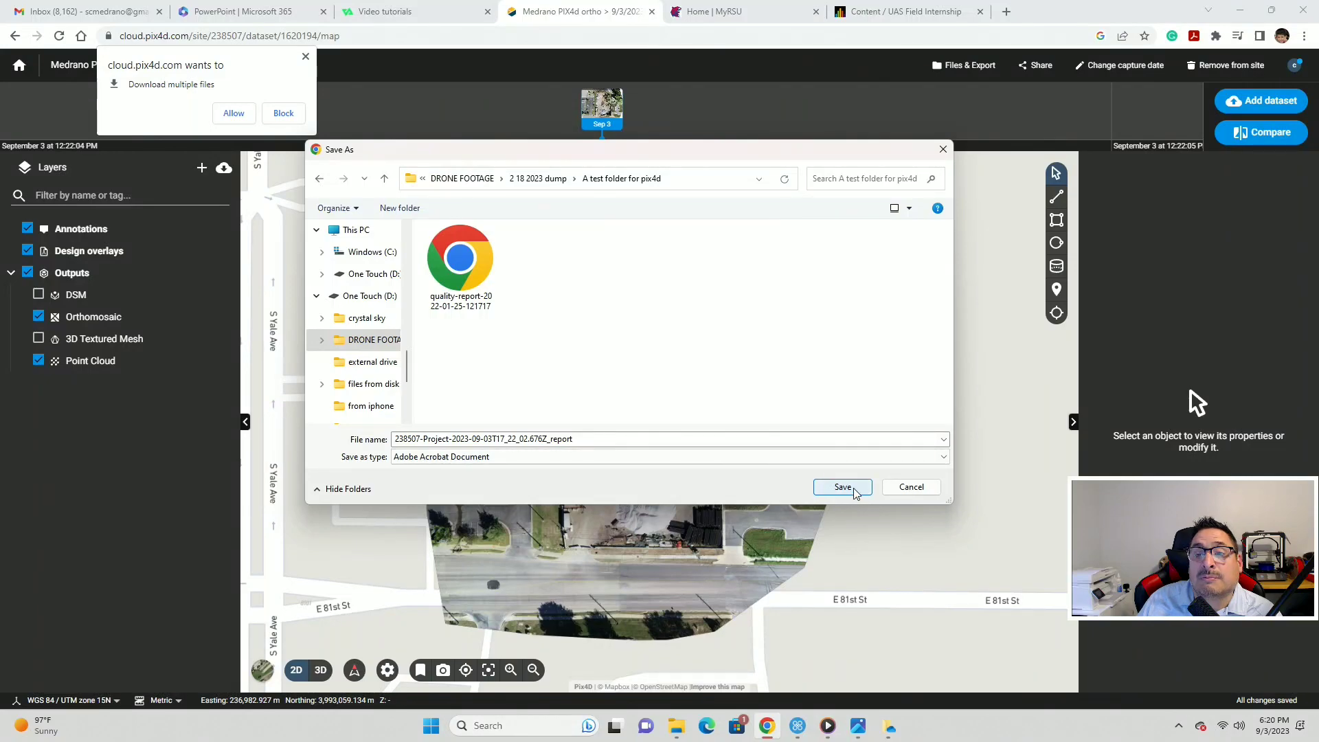
double_click(460, 440)
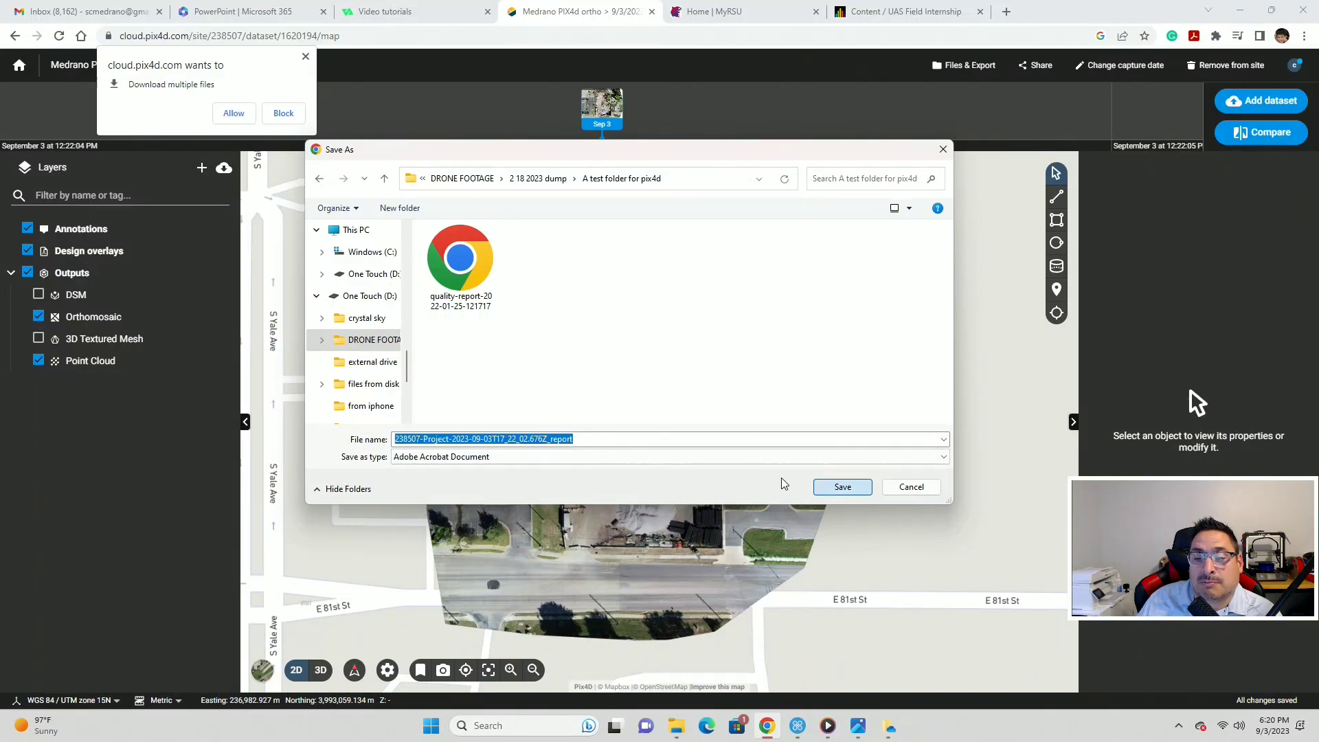
- Save the quality report PDF, dismiss the multiple-download prompt, and close the reopened Share dialog
click(839, 487)
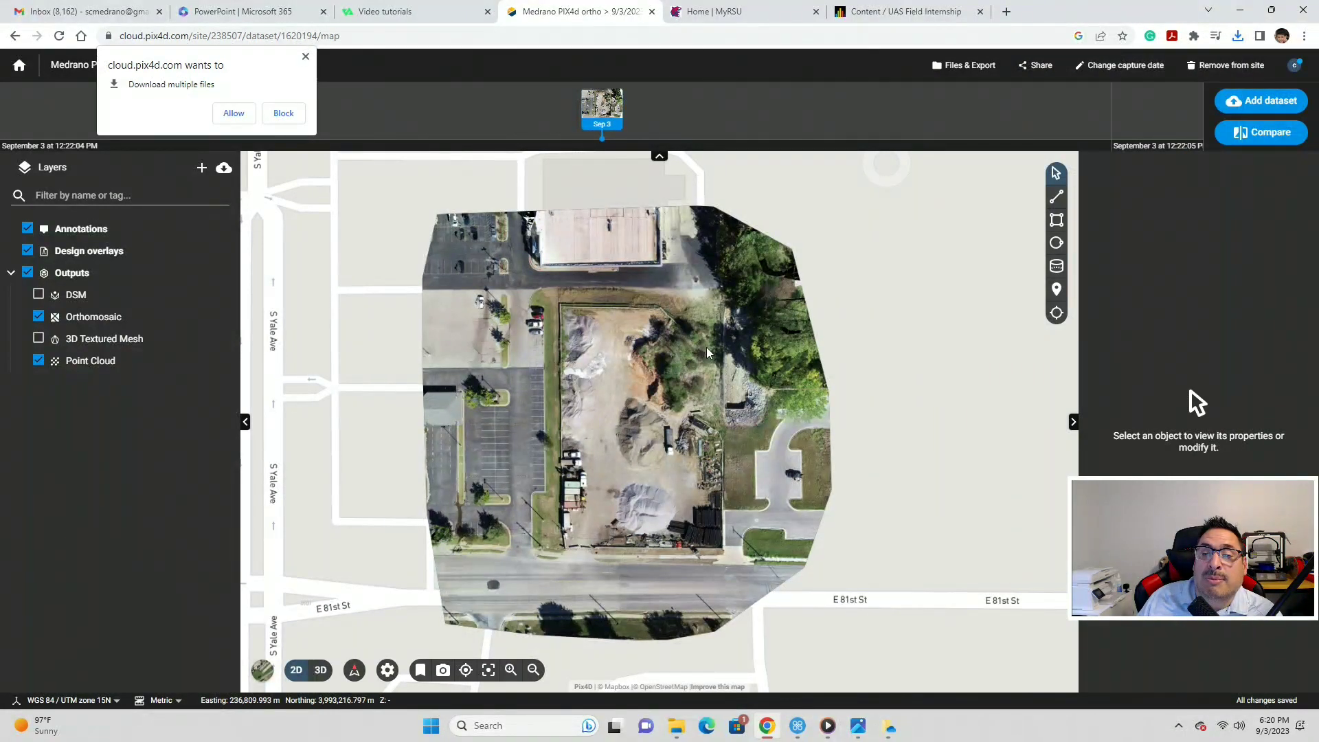
scroll(706, 348, up, 2)
scroll(779, 294, down, 5)
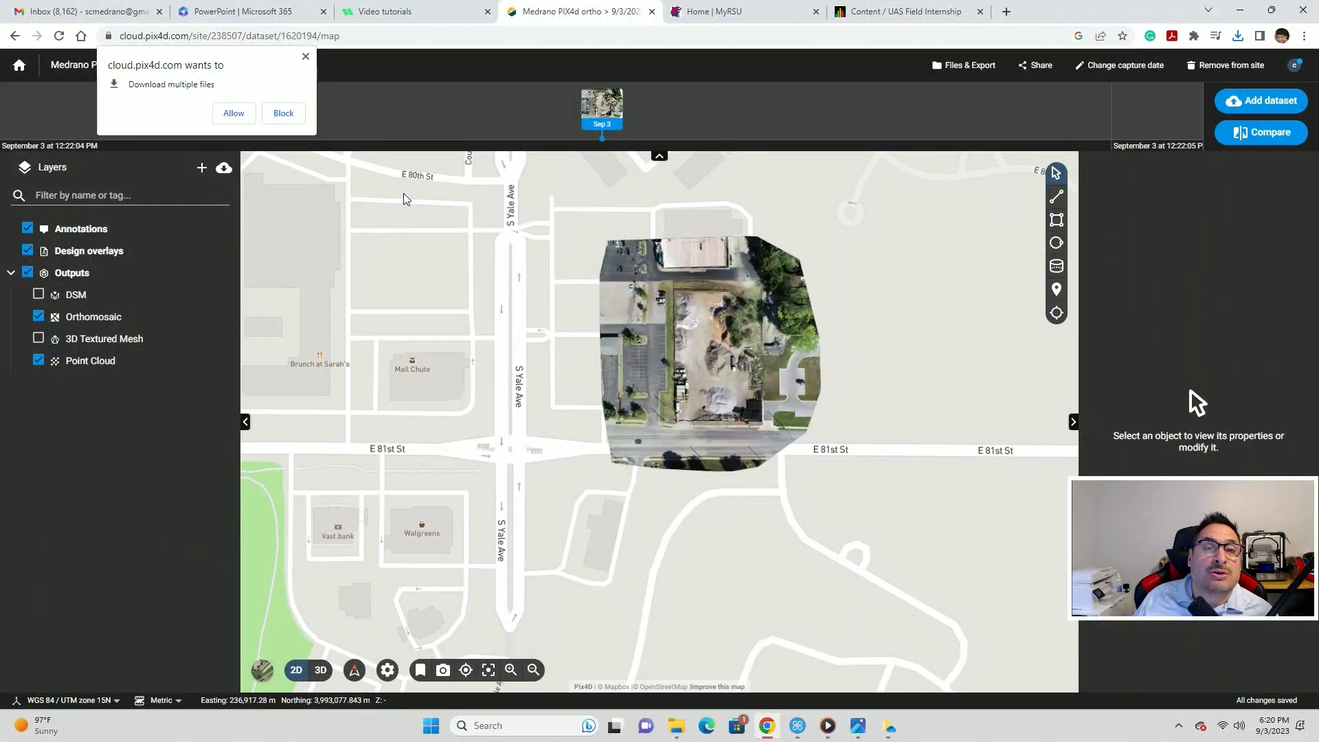
click(306, 55)
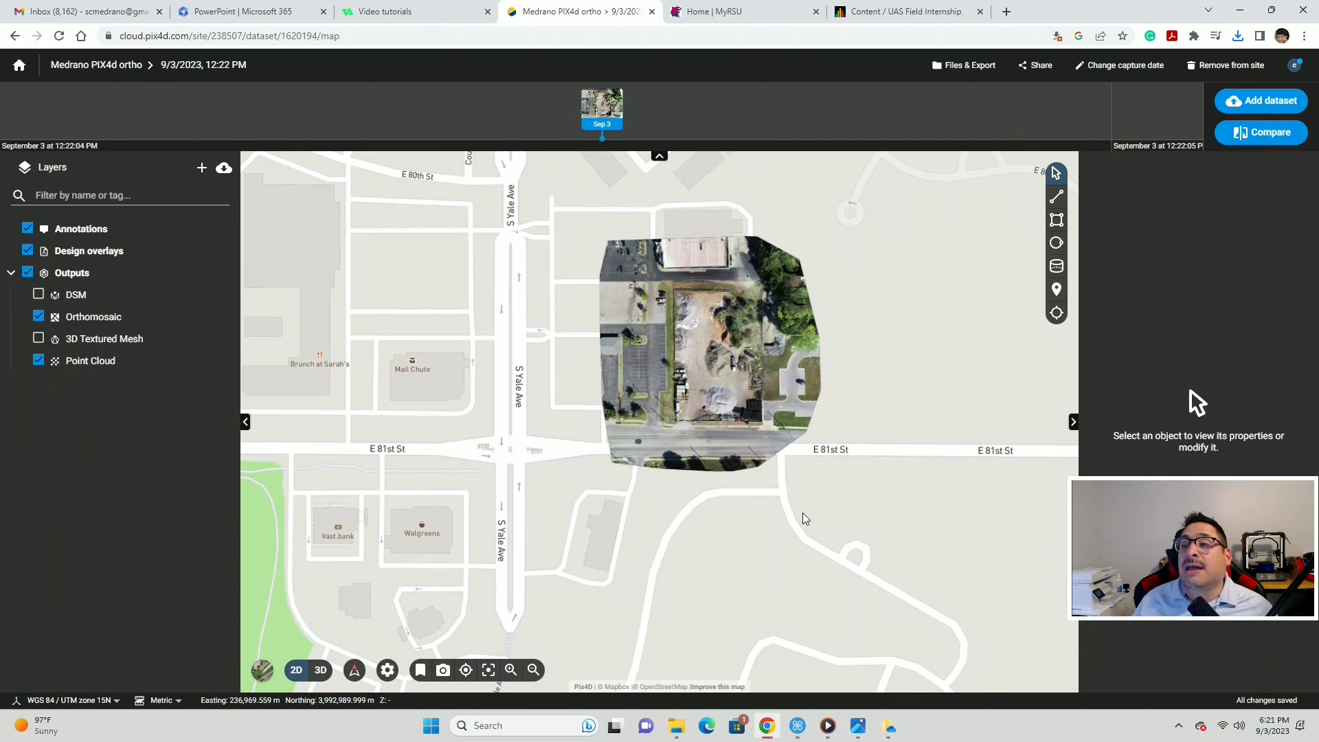
click(1037, 64)
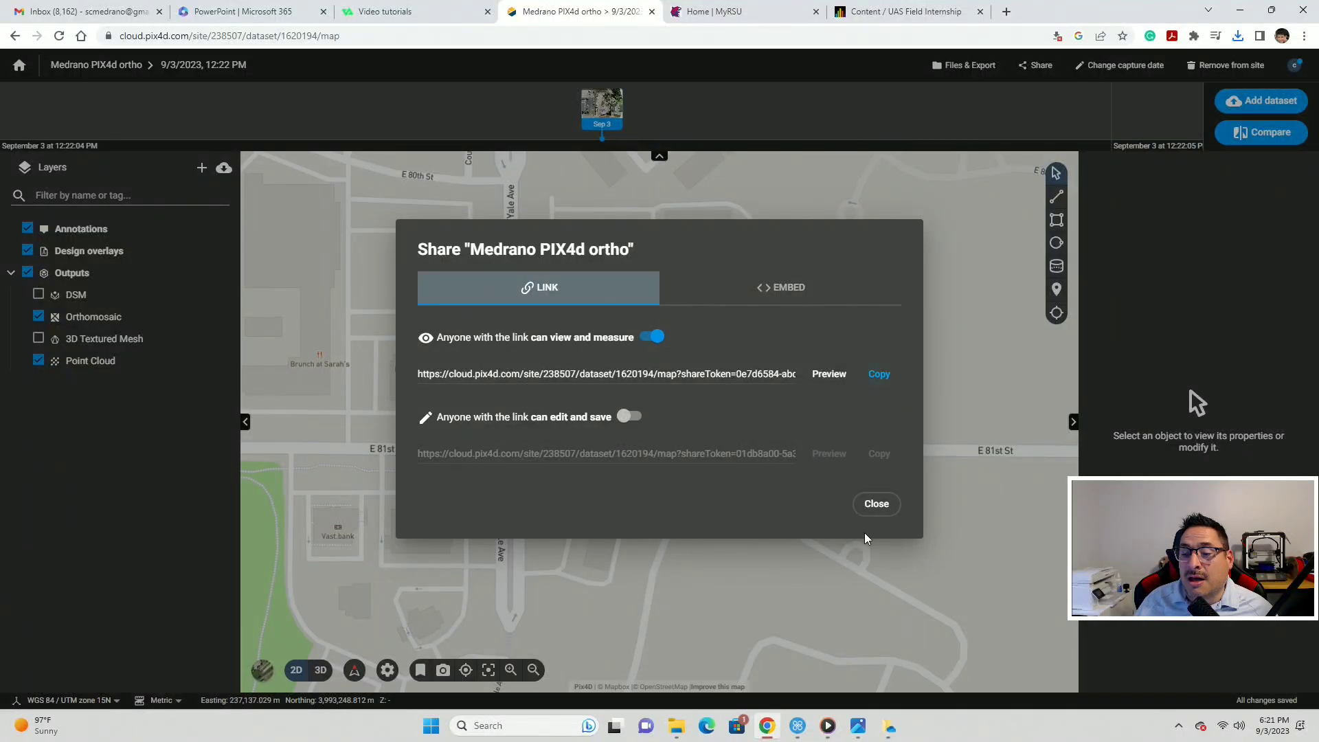
click(875, 505)
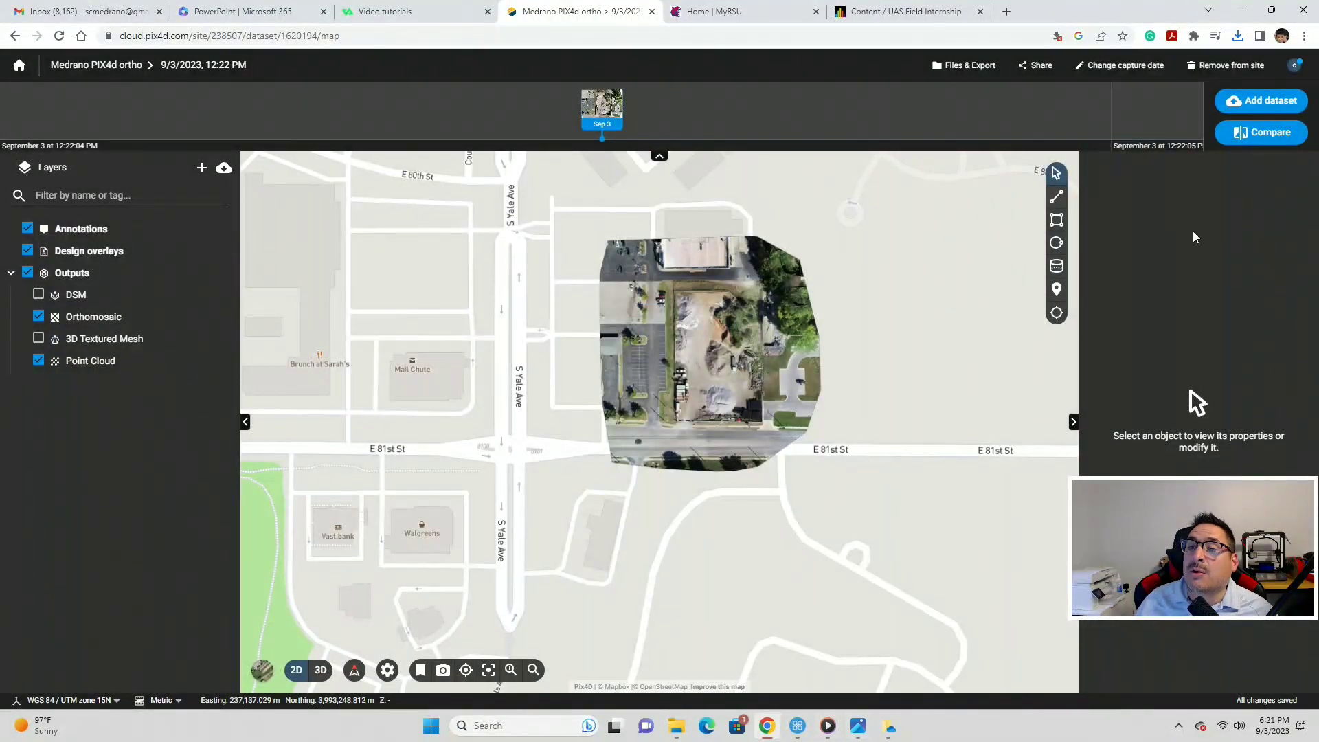
- Select Quality report PDF, Orthomosaic GeoTIFF and DSM GeoTIFF for download, then close without downloading
click(972, 65)
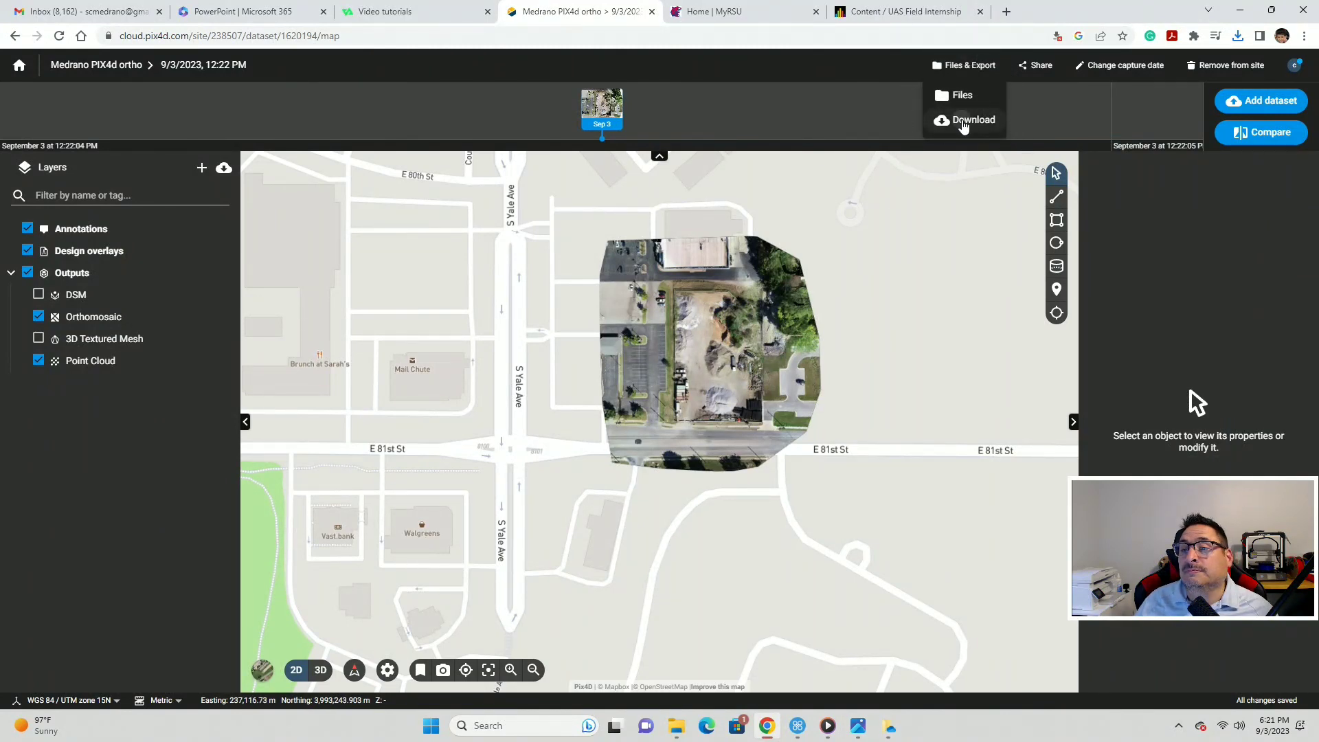
click(965, 120)
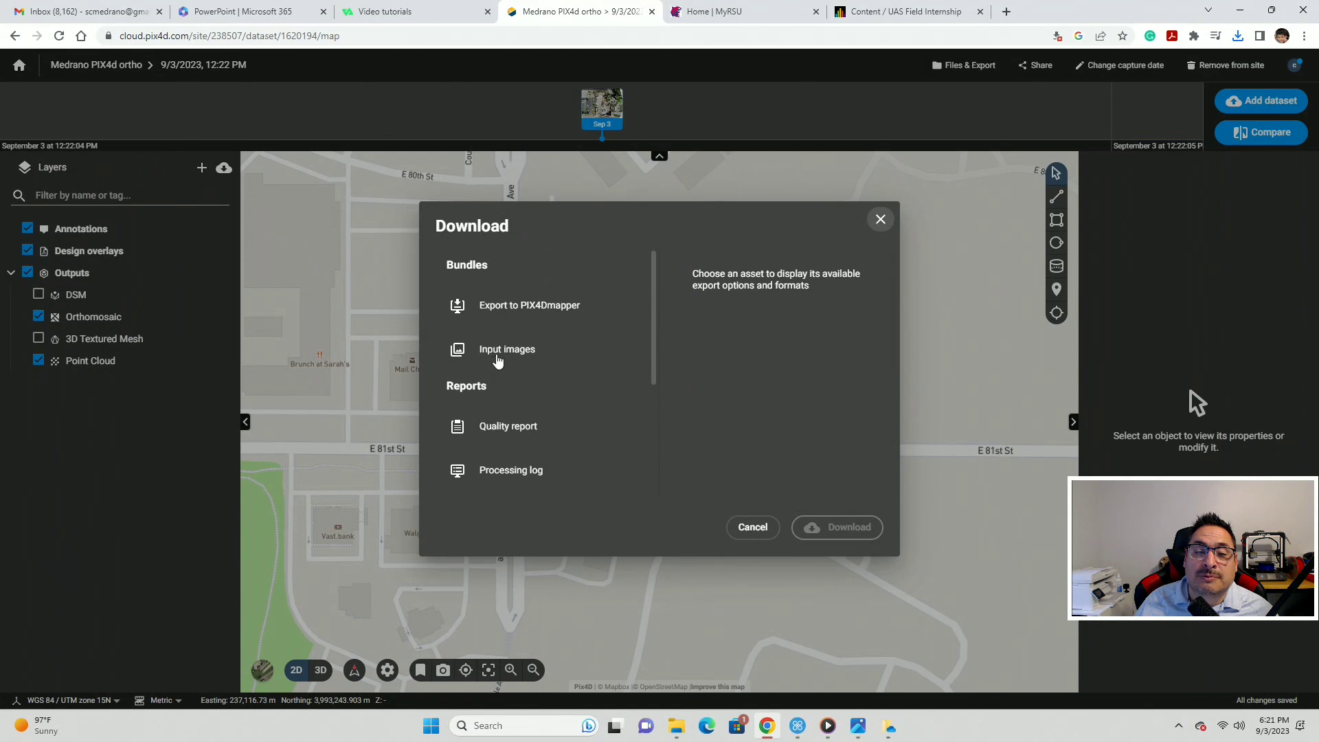
scroll(509, 421, down, 2)
click(515, 302)
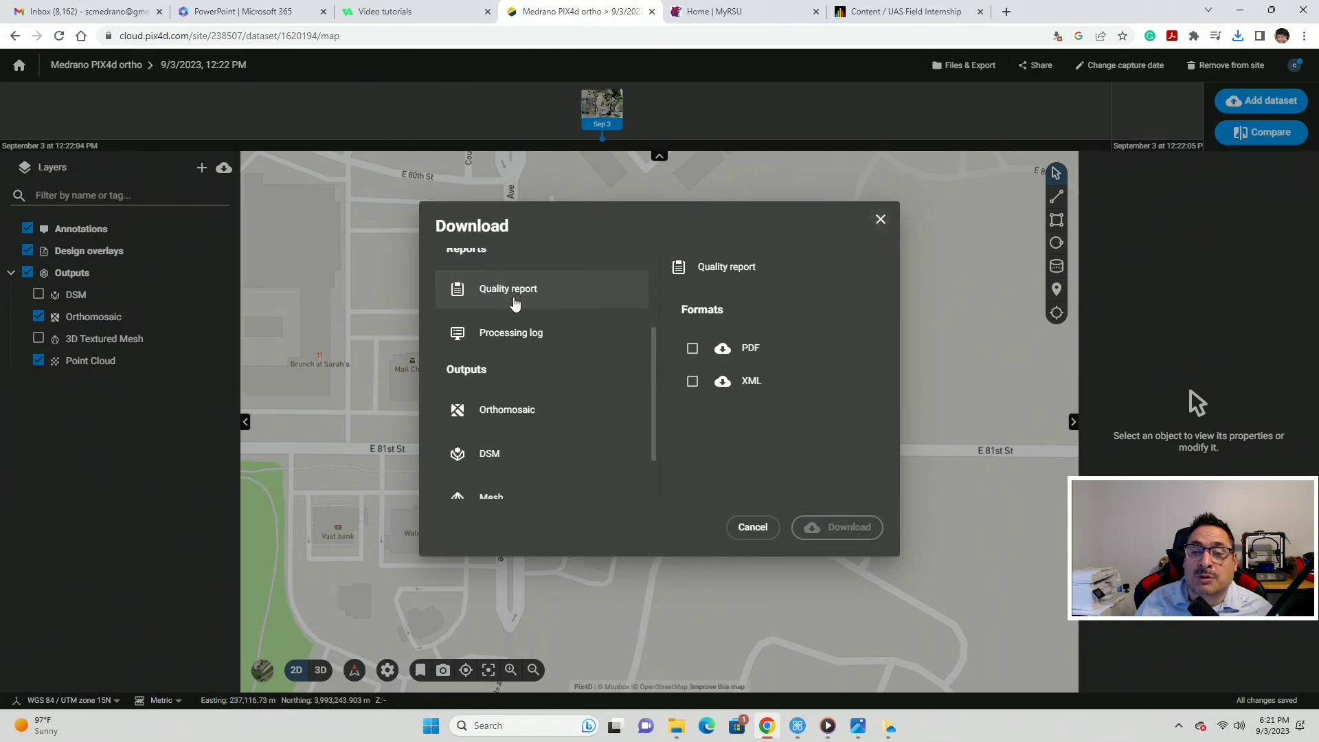
click(692, 348)
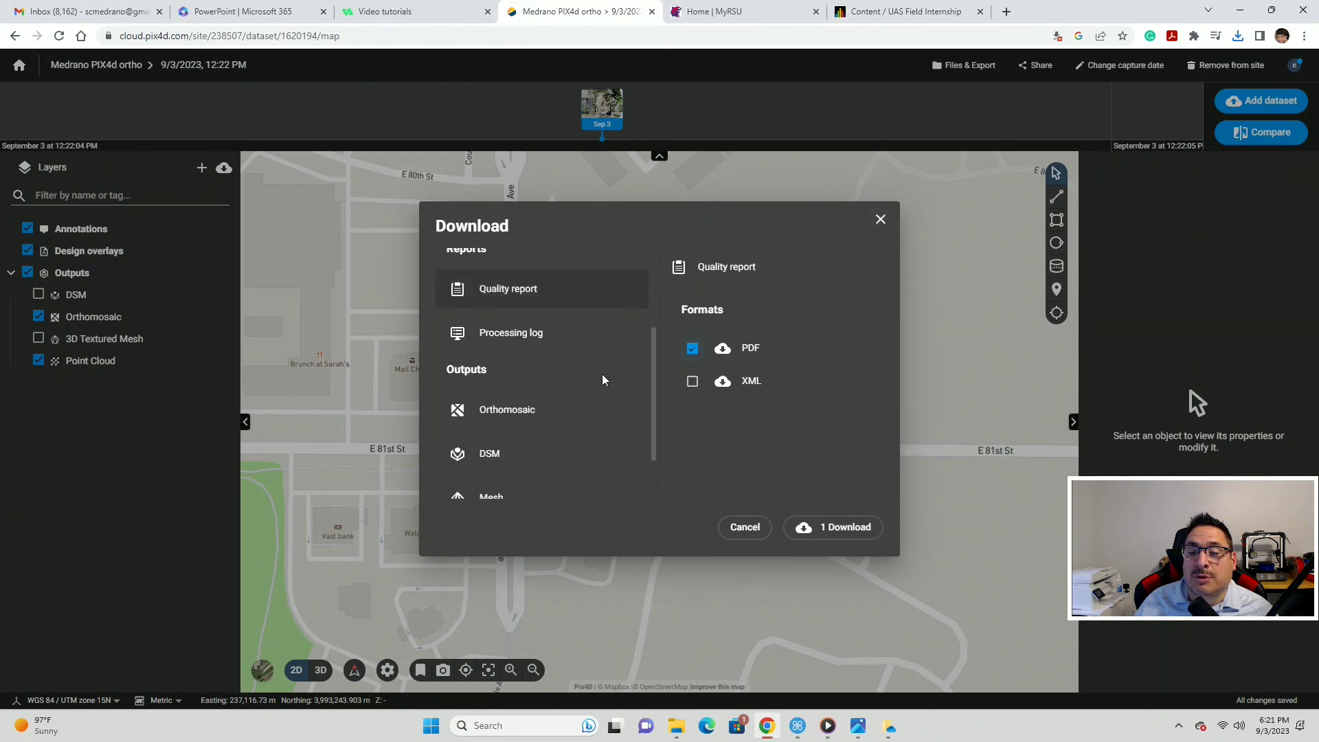
click(501, 415)
click(691, 450)
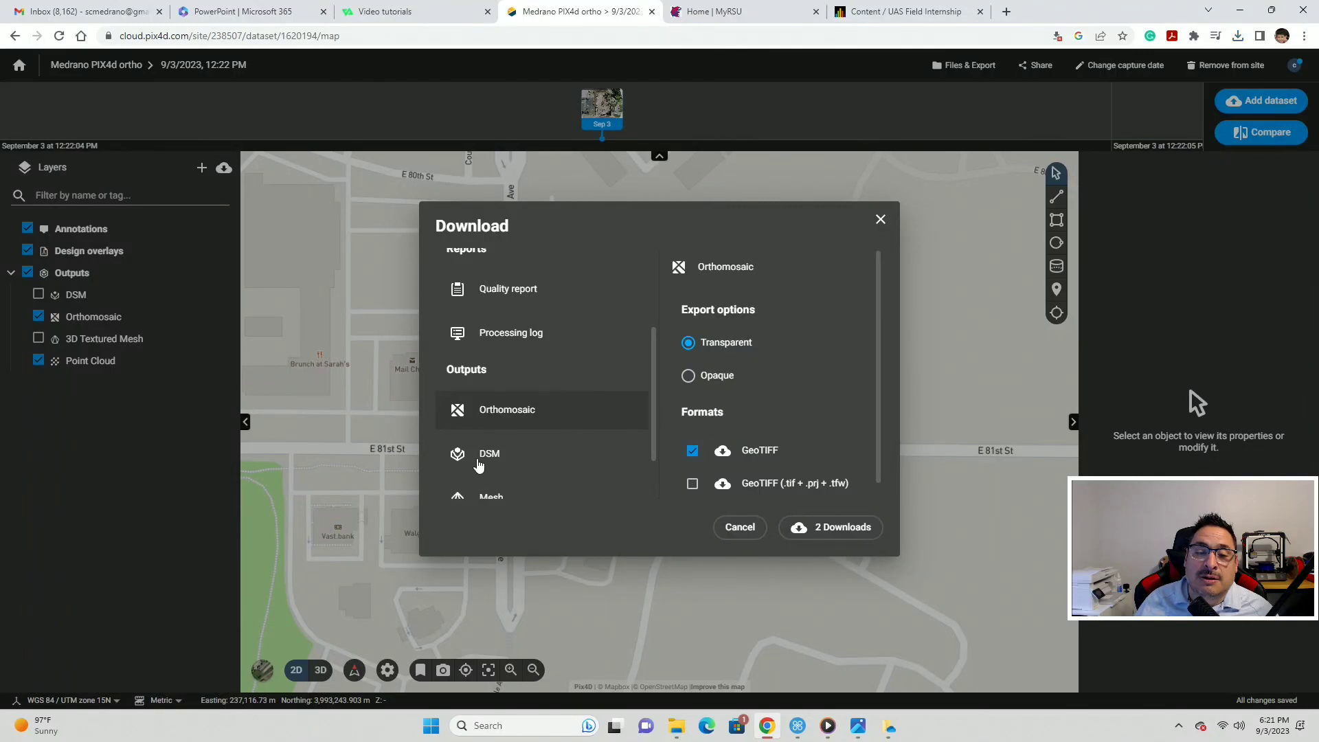
click(483, 460)
click(692, 348)
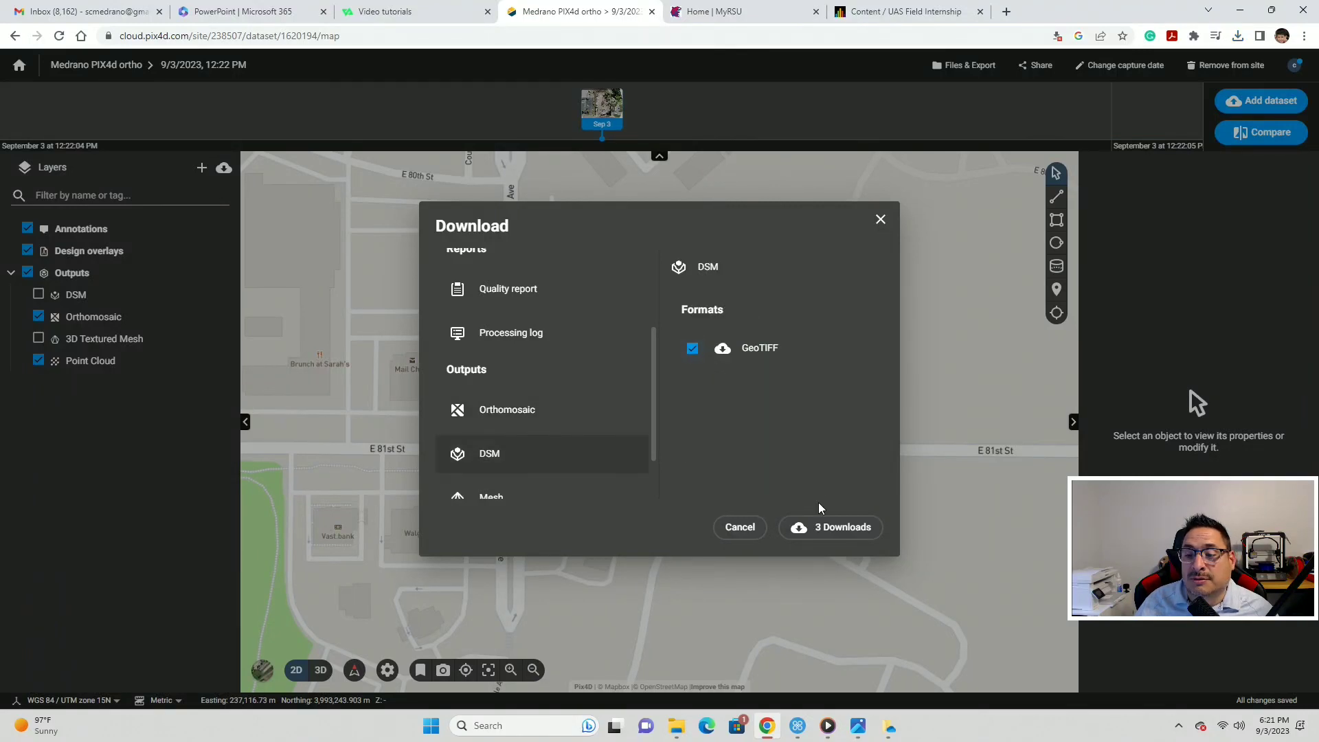
click(880, 219)
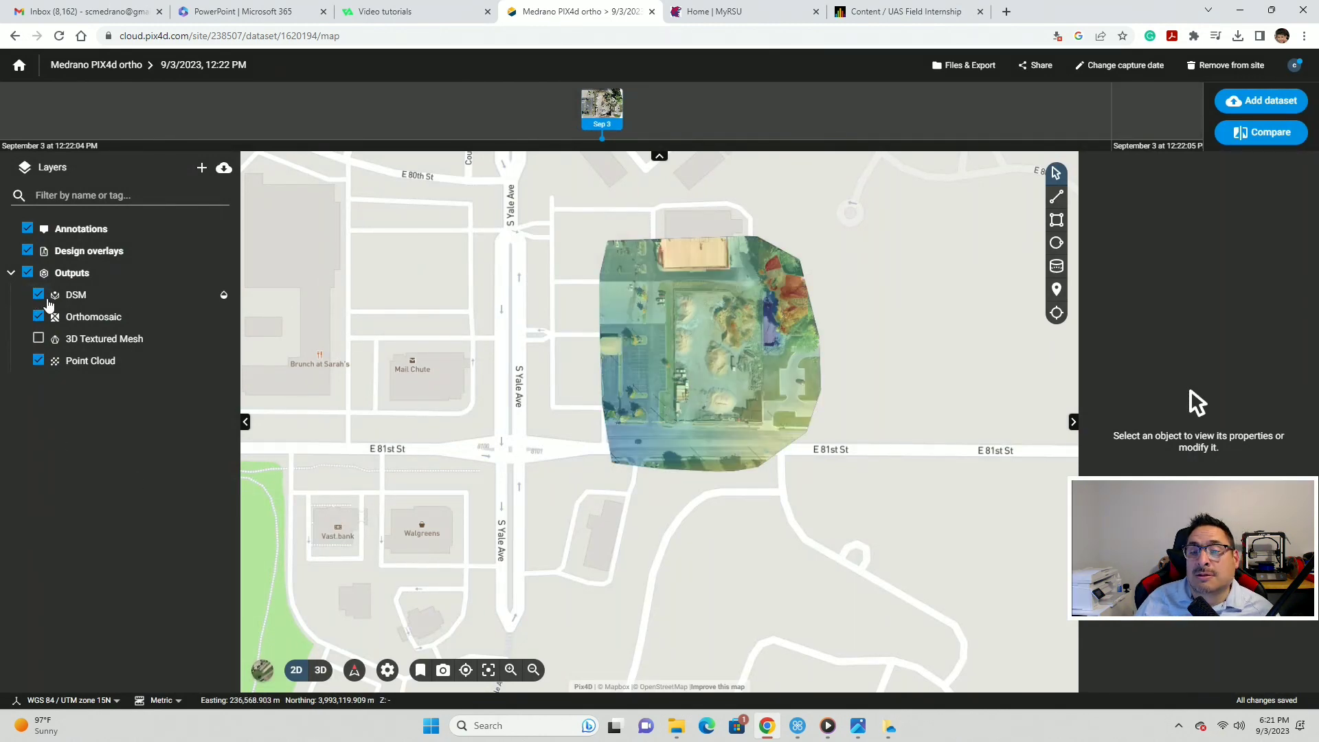
- Hide the Orthomosaic layer to reveal the DSM elevation colours, and toggle Design overlays off and back on
scroll(752, 406, up, 2)
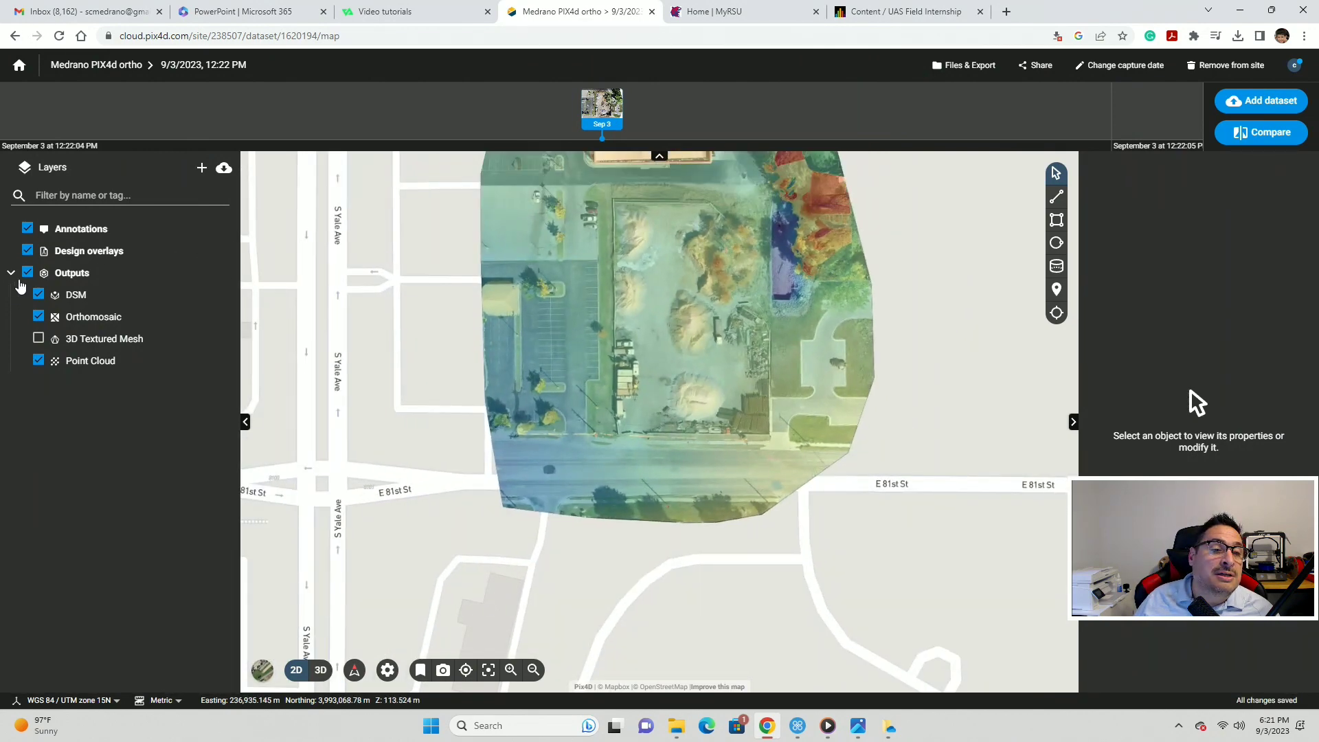
click(39, 317)
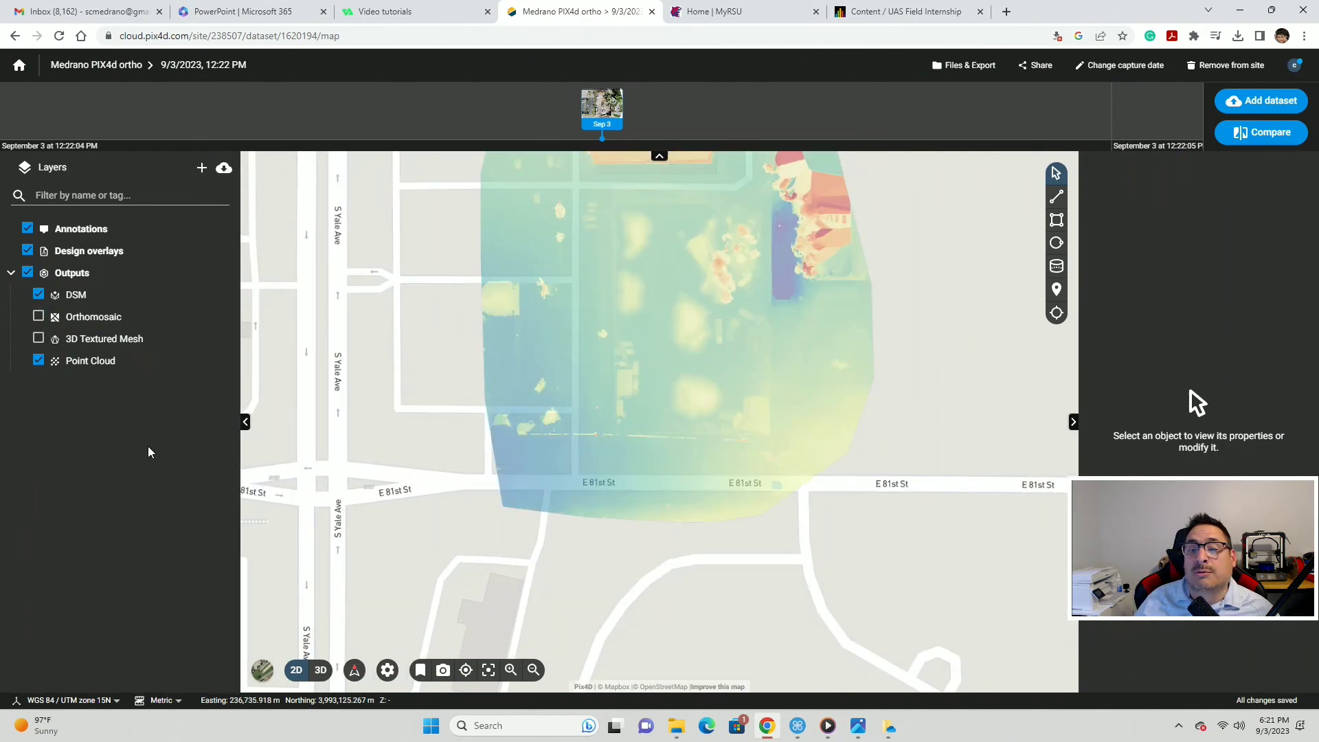
scroll(687, 319, down, 3)
scroll(682, 292, up, 2)
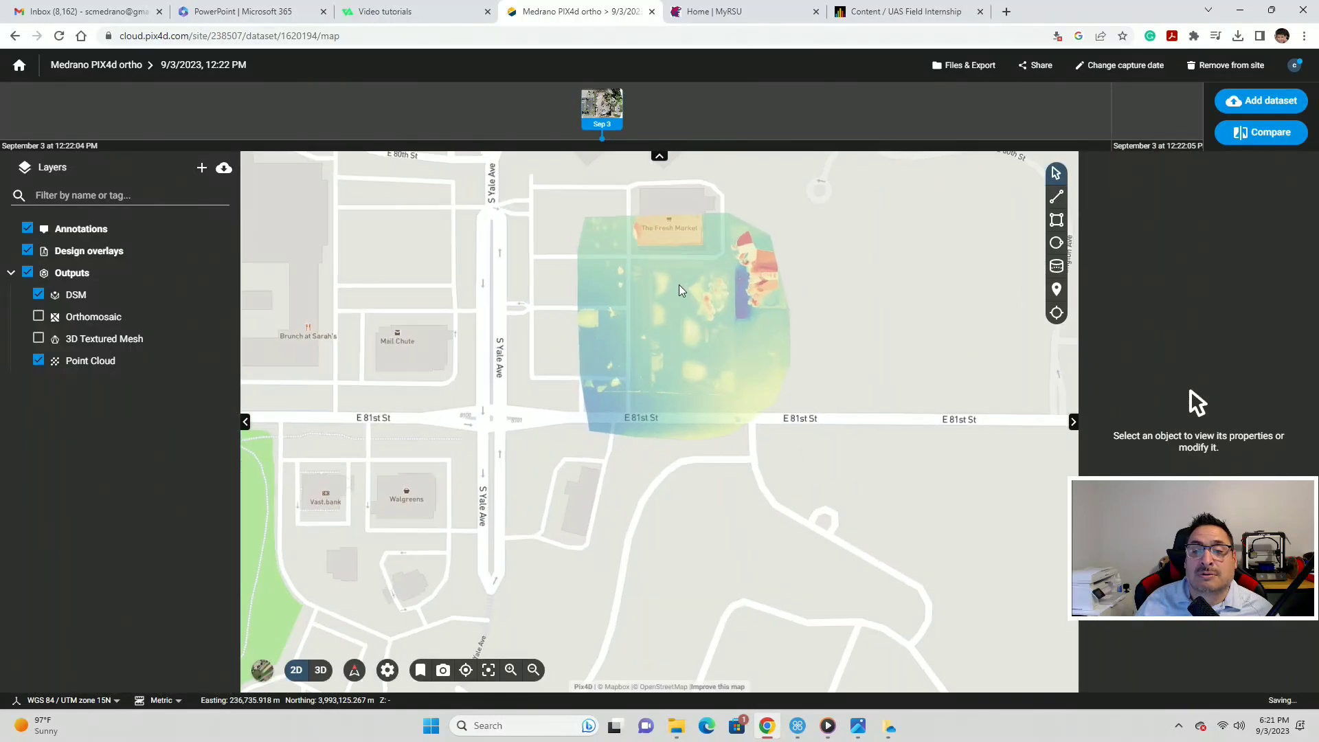
scroll(680, 290, up, 2)
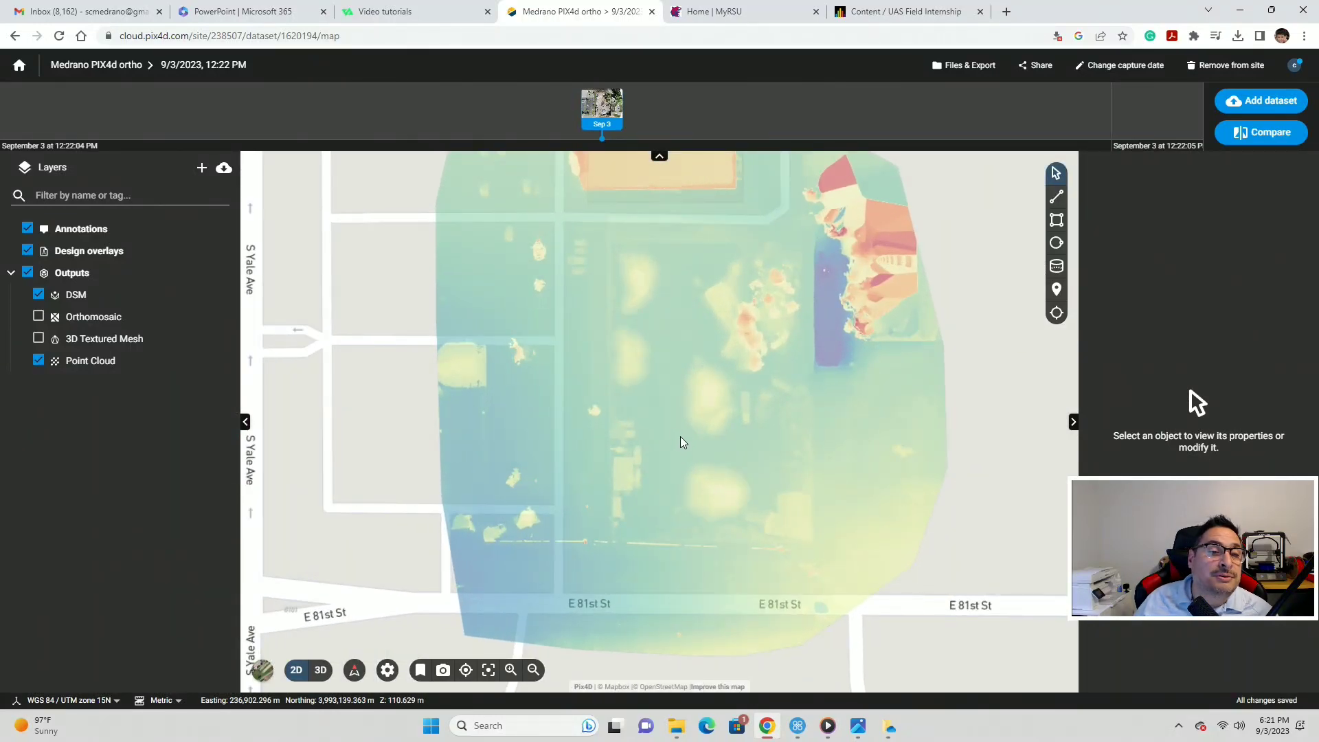
scroll(872, 365, down, 2)
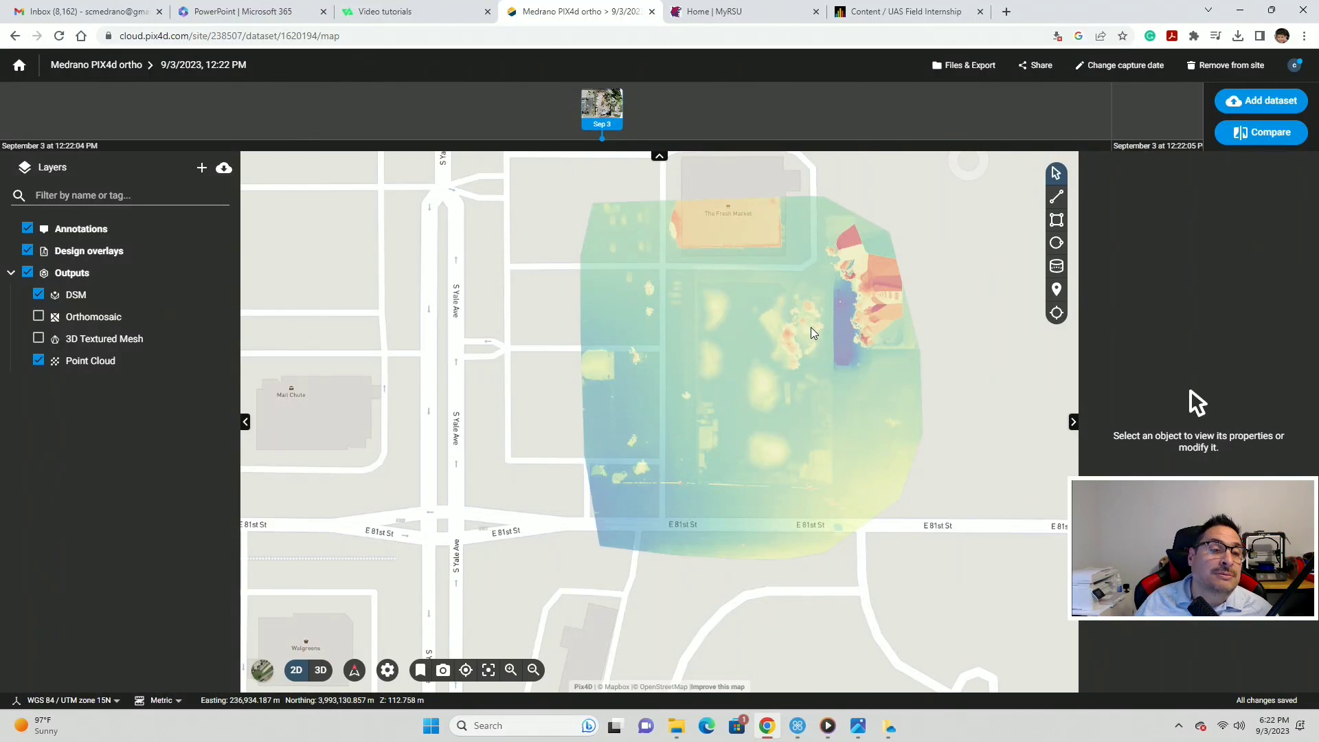
click(29, 252)
click(28, 251)
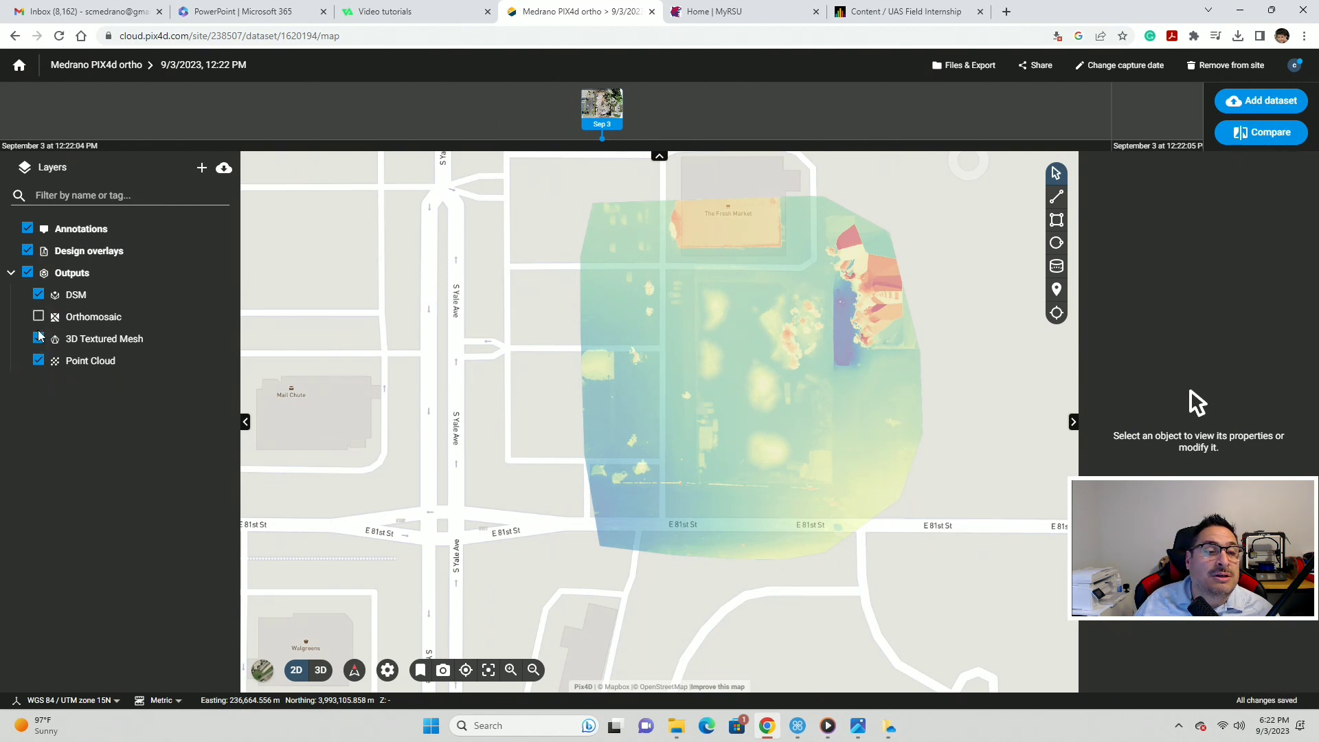
click(38, 294)
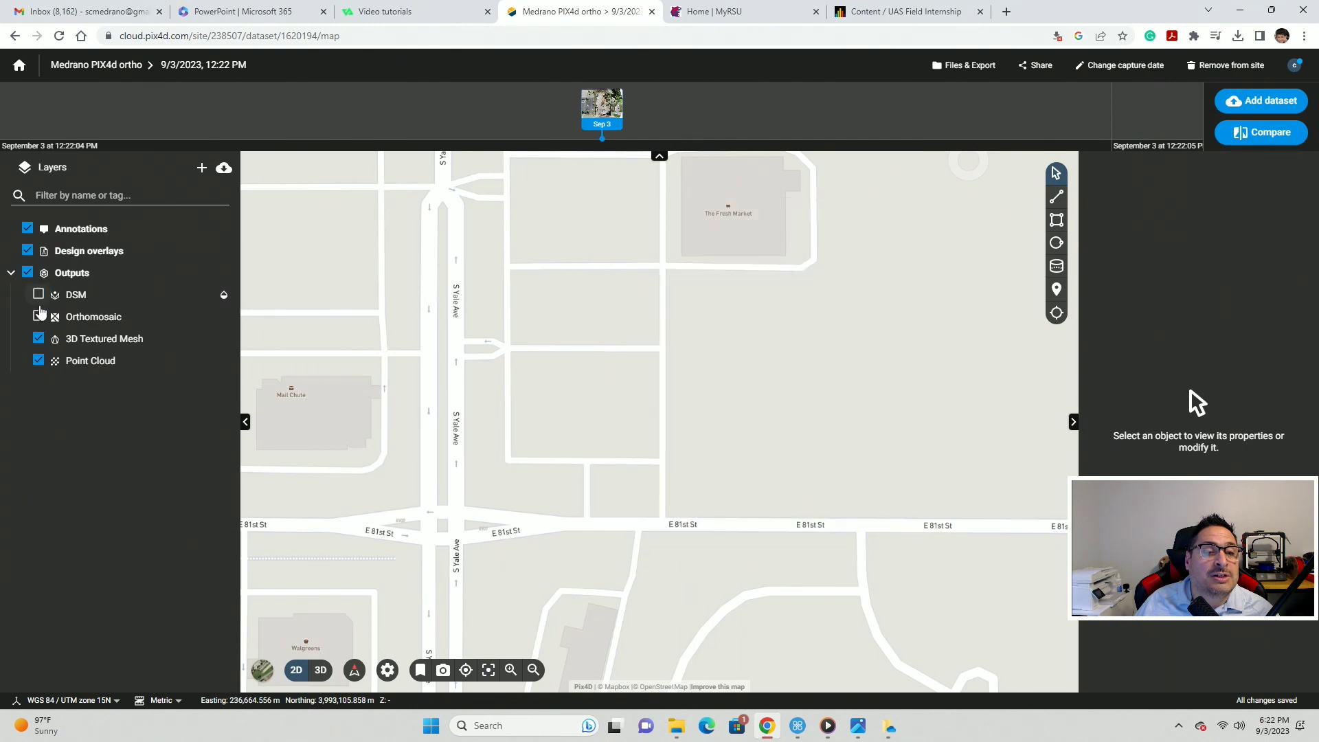
click(38, 316)
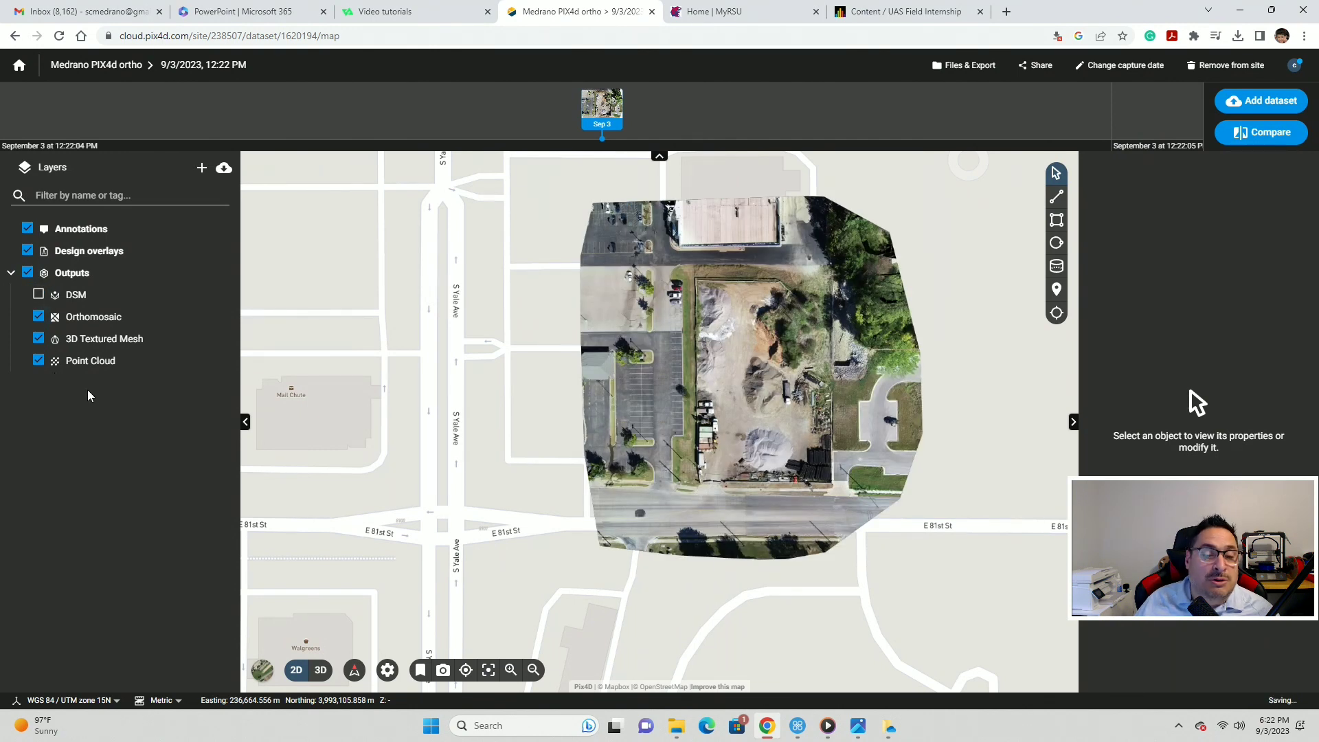
click(320, 669)
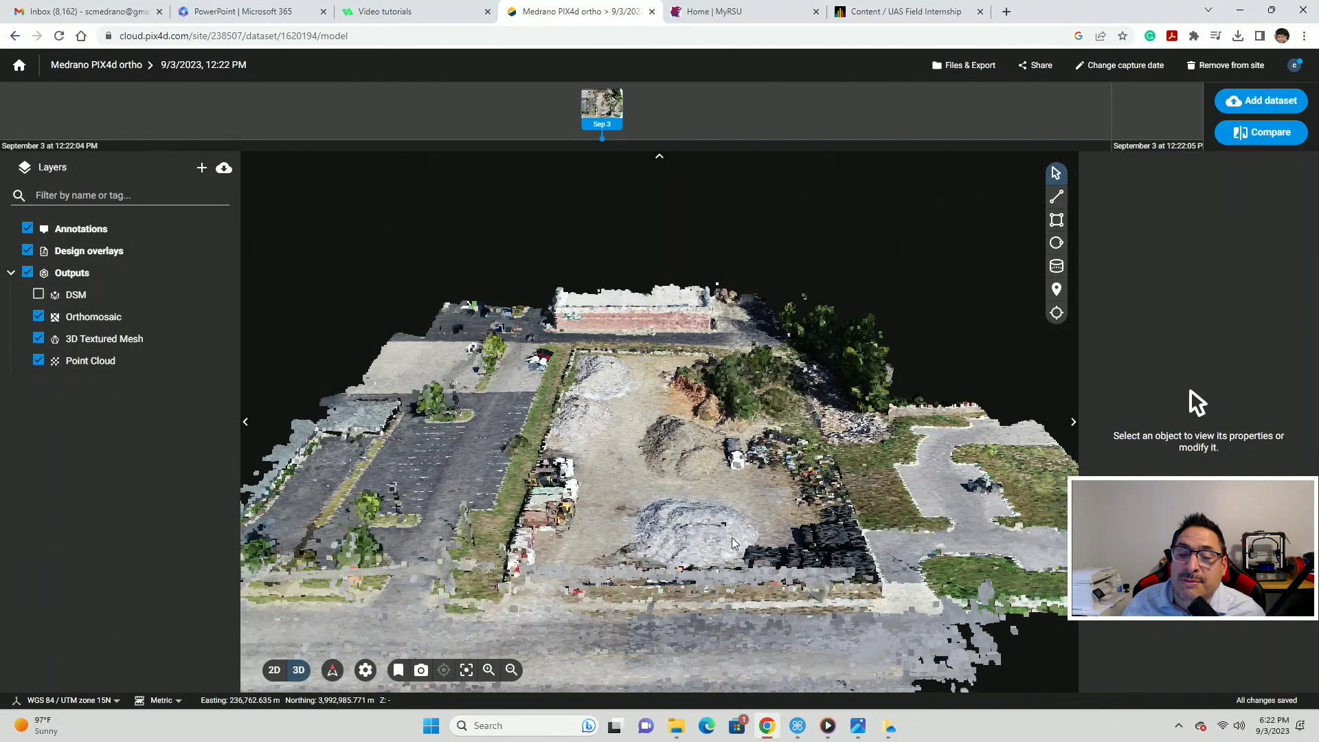
scroll(738, 546, down, 3)
scroll(742, 548, down, 3)
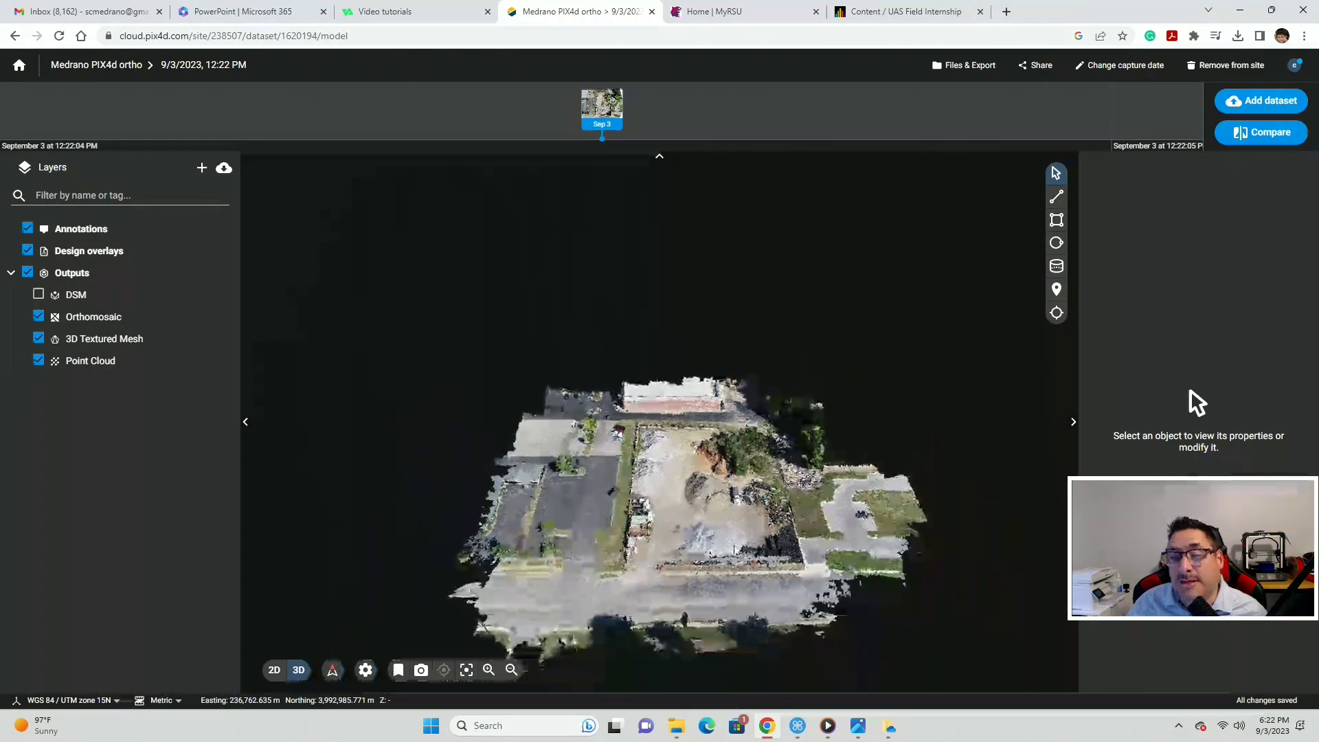
scroll(773, 542, down, 3)
drag(773, 542, 579, 626)
scroll(754, 561, up, 8)
scroll(754, 558, down, 3)
scroll(770, 570, down, 5)
scroll(692, 571, up, 5)
scroll(649, 624, down, 3)
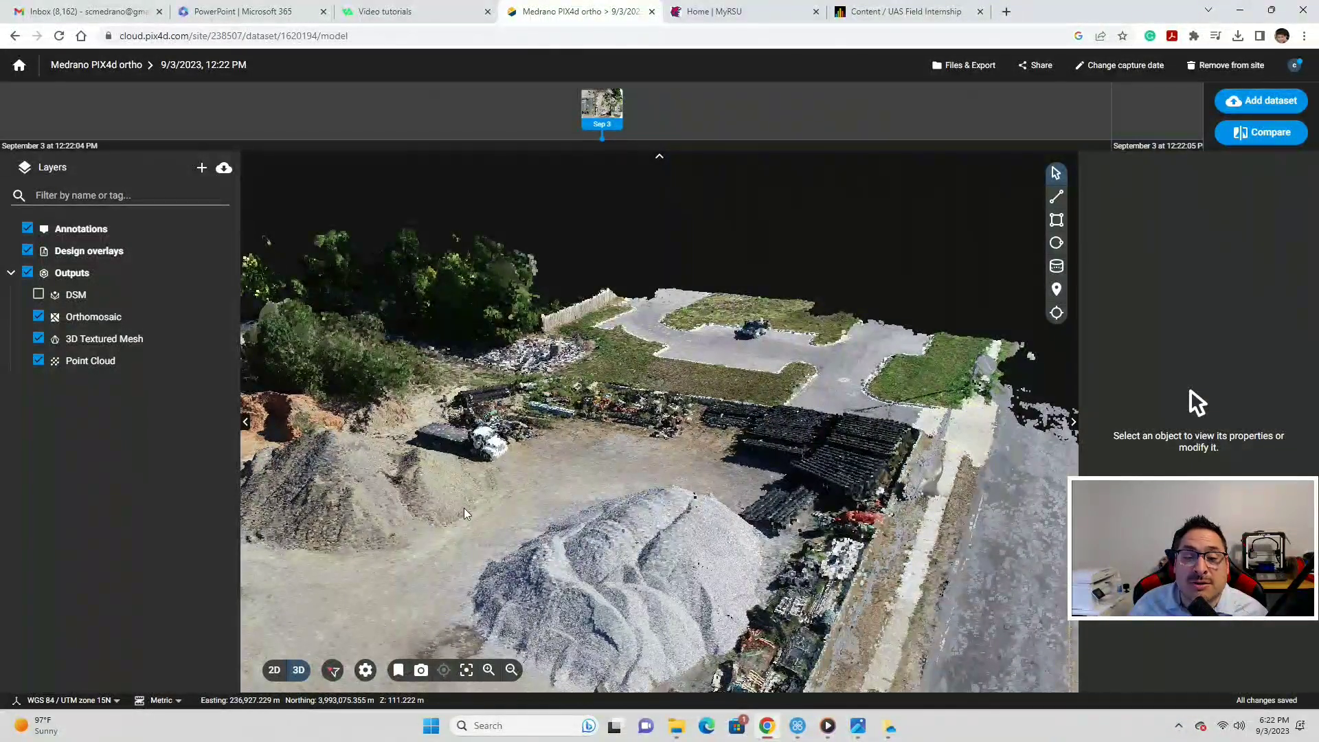
scroll(585, 591, down, 3)
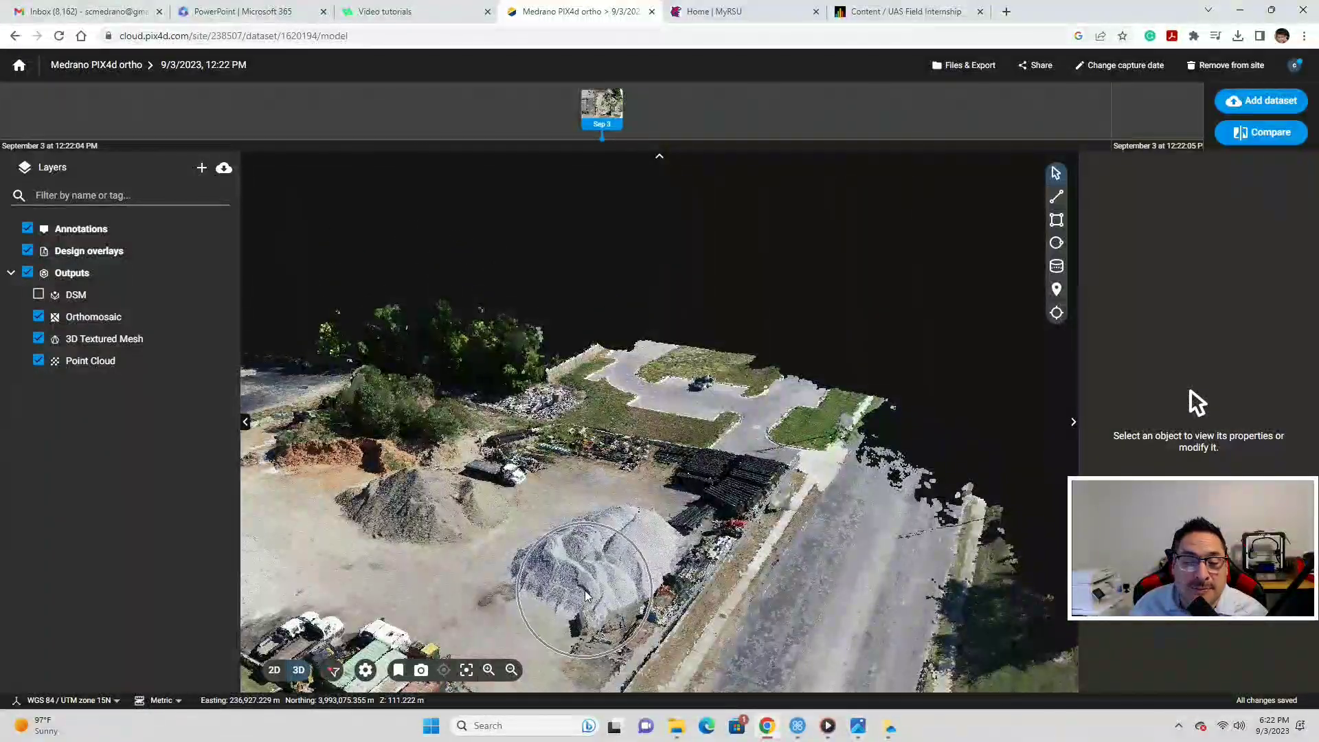
drag(583, 591, 578, 512)
scroll(578, 511, up, 3)
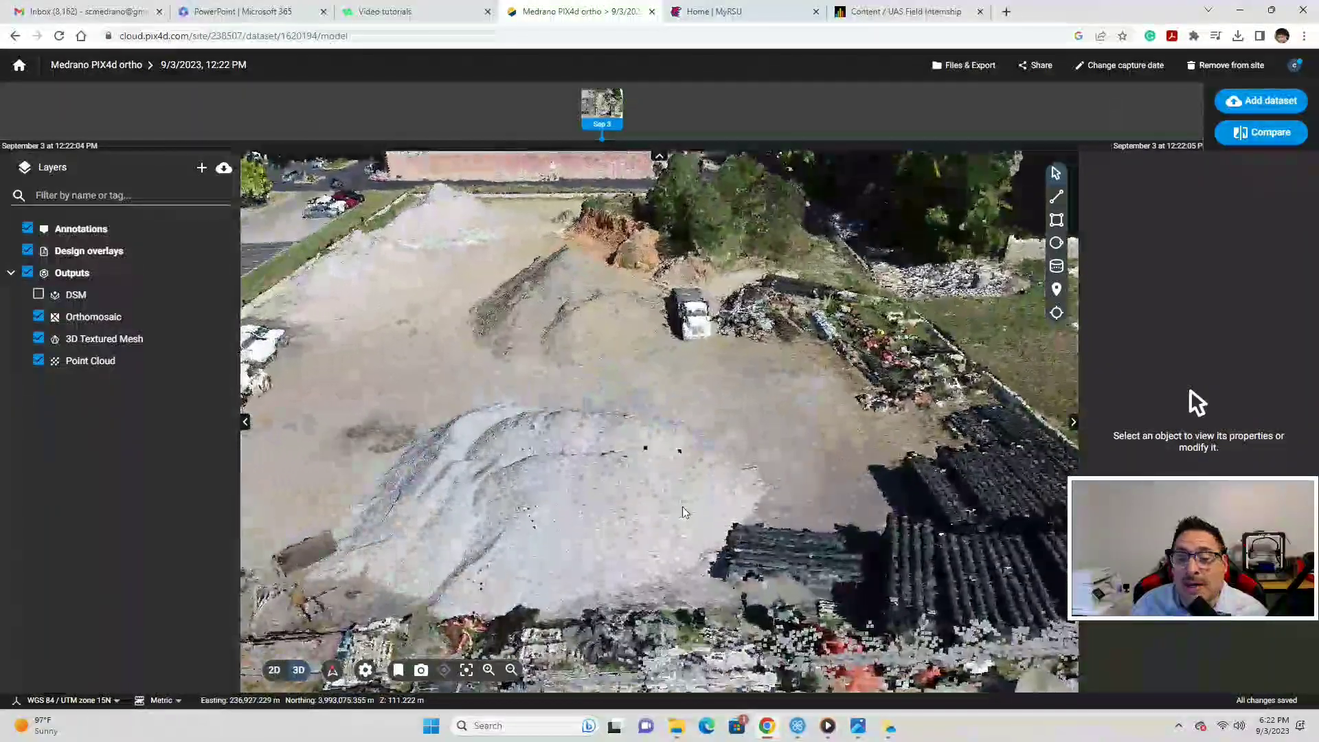
drag(682, 507, 551, 498)
scroll(728, 485, up, 3)
drag(728, 486, 657, 491)
scroll(728, 493, down, 5)
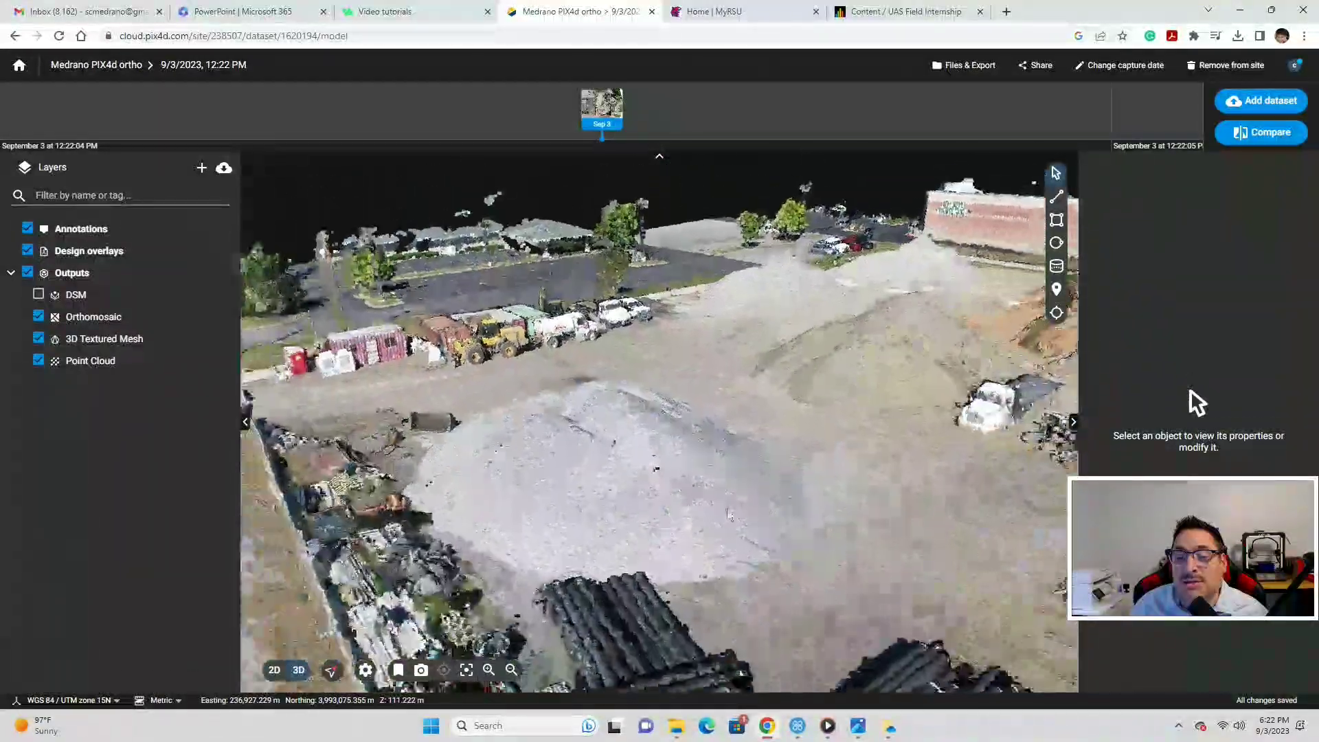
drag(727, 516, 728, 550)
scroll(722, 515, down, 5)
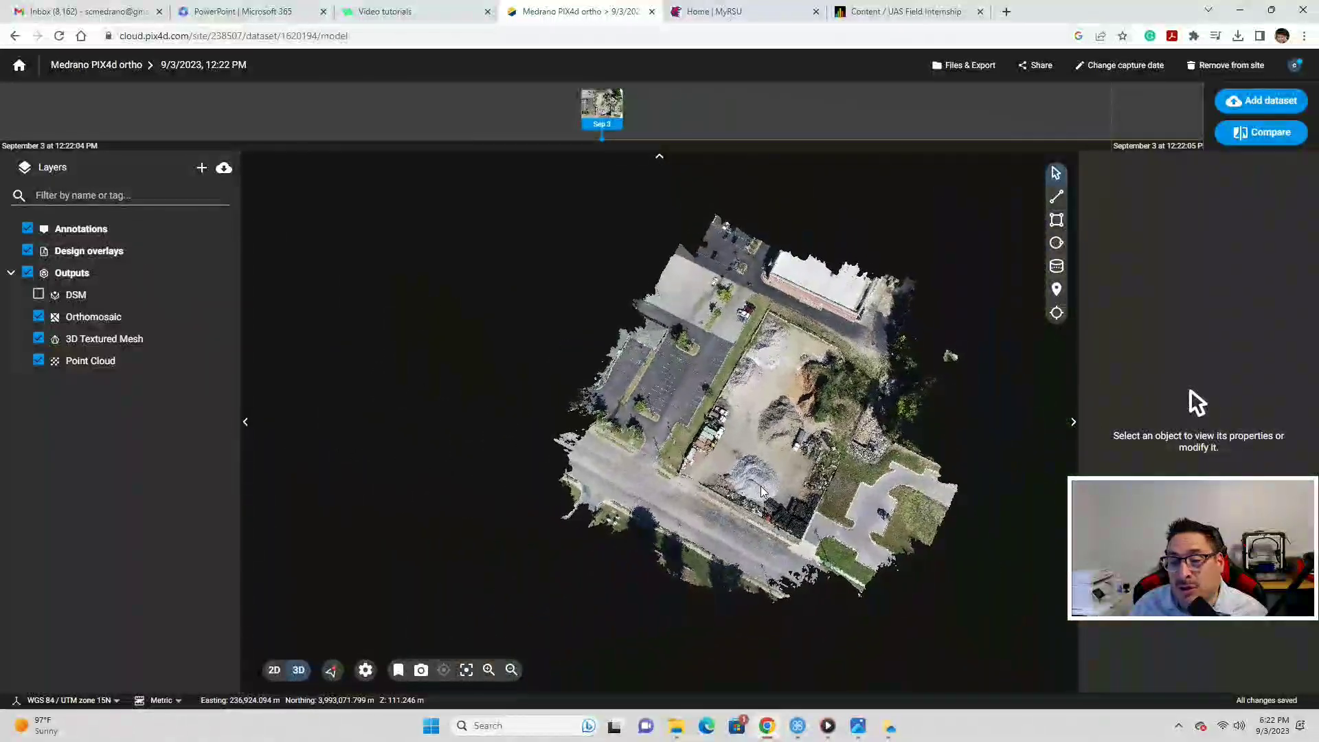
scroll(781, 489, up, 8)
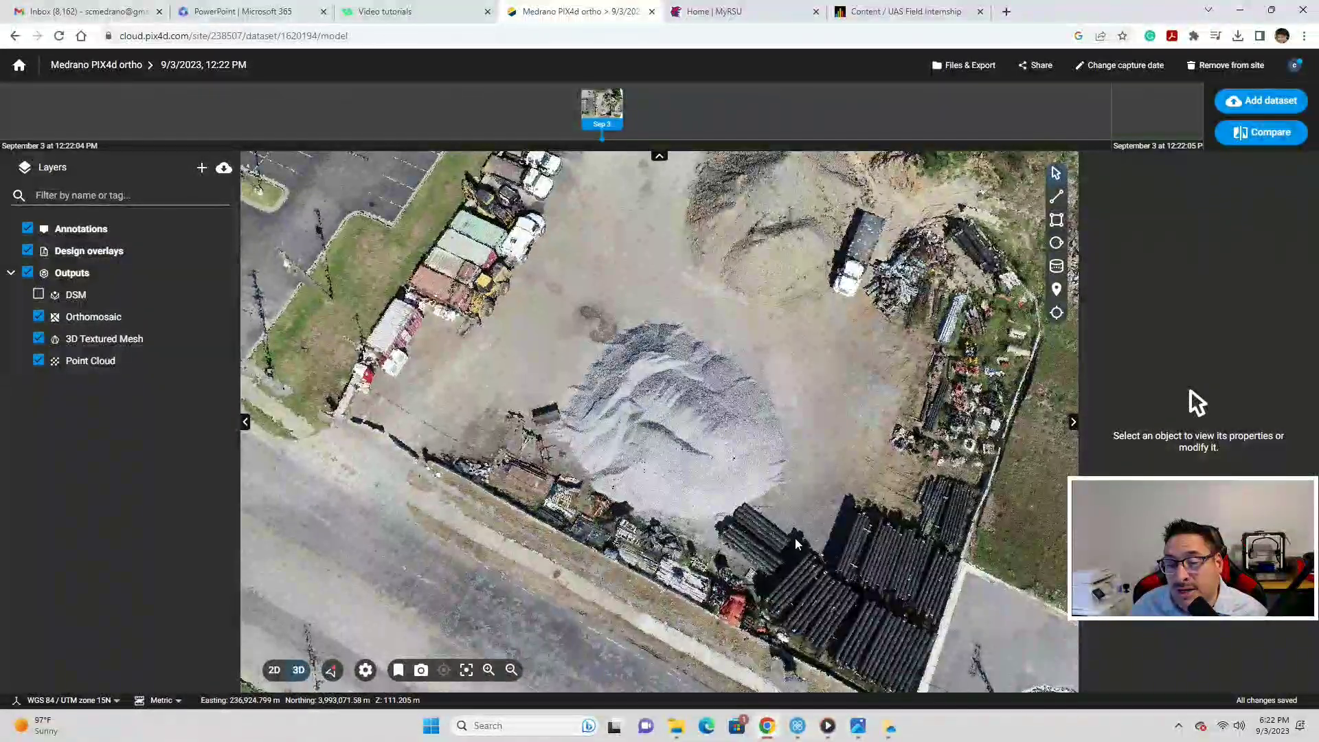
drag(823, 546, 677, 489)
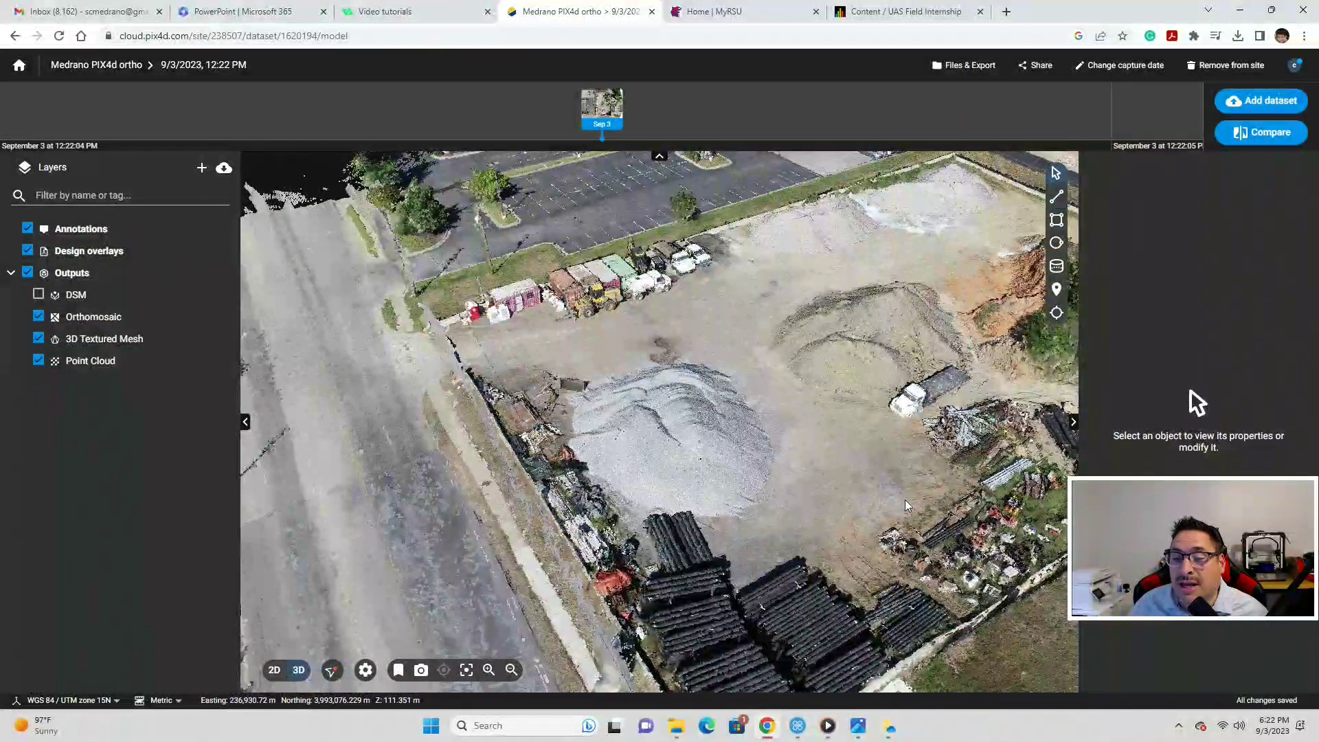
drag(898, 495, 935, 490)
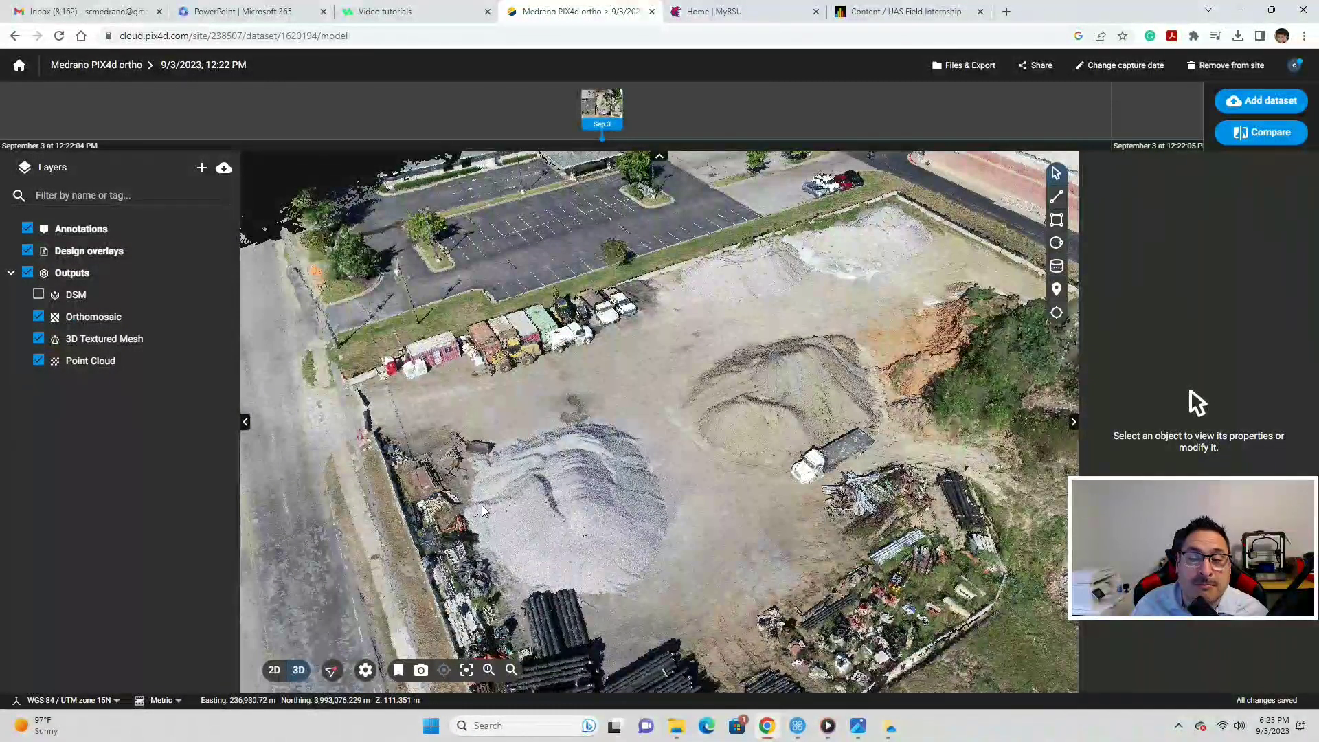
drag(478, 513, 630, 481)
scroll(581, 474, down, 3)
scroll(629, 481, up, 3)
- Toggle the DSM layer on and back off, then switch Point Cloud off and on to compare
click(38, 294)
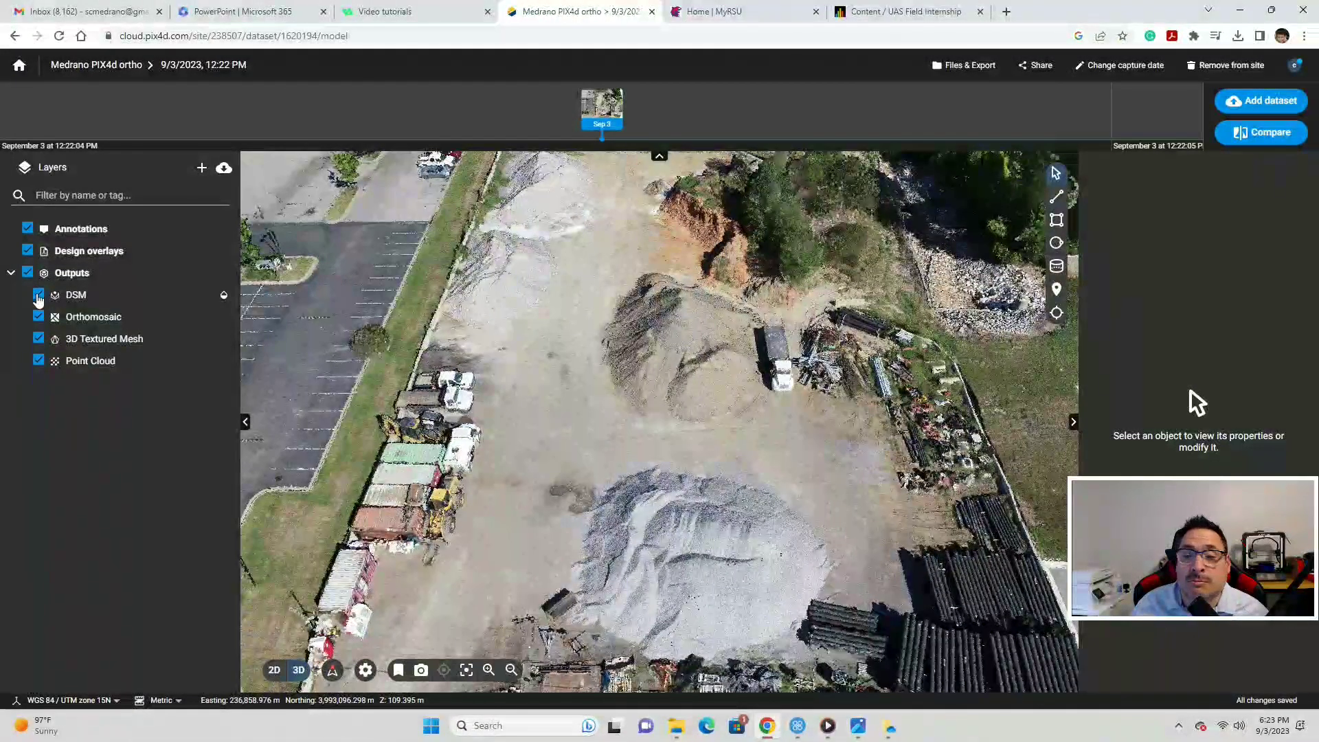
click(38, 294)
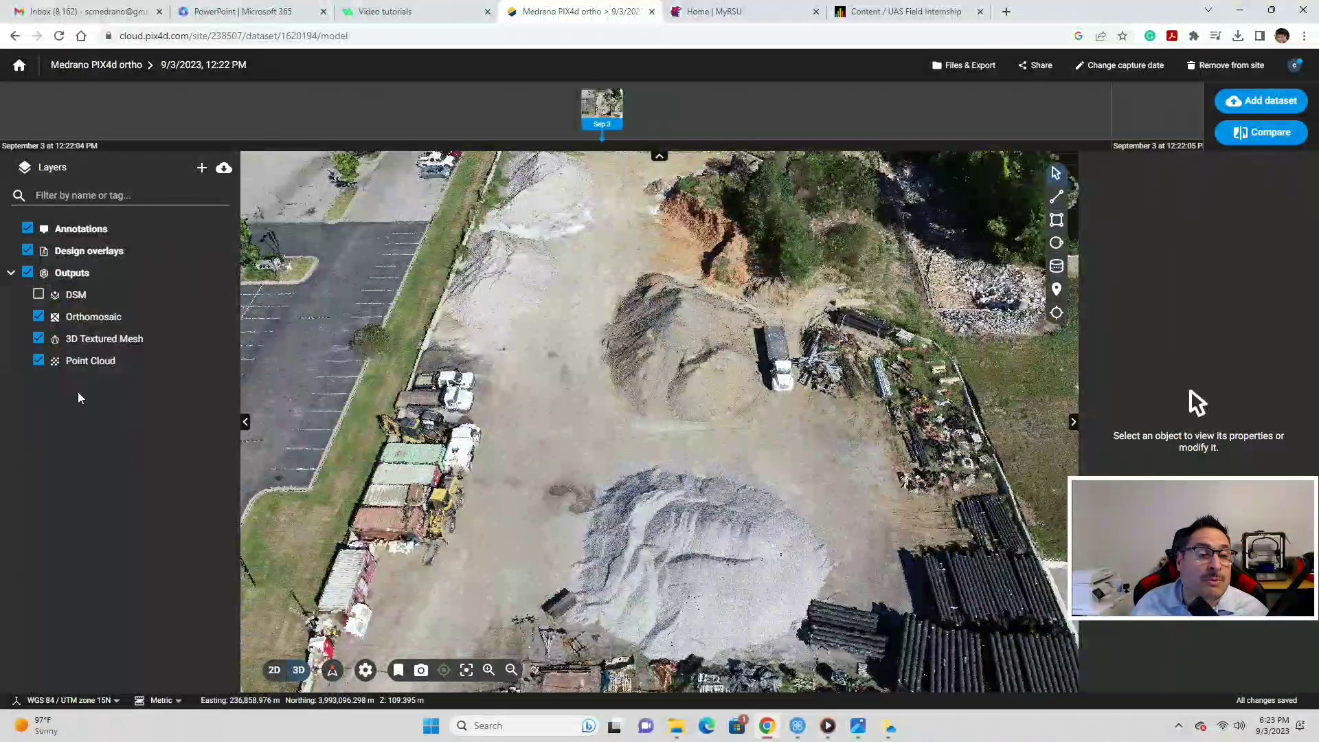
click(39, 360)
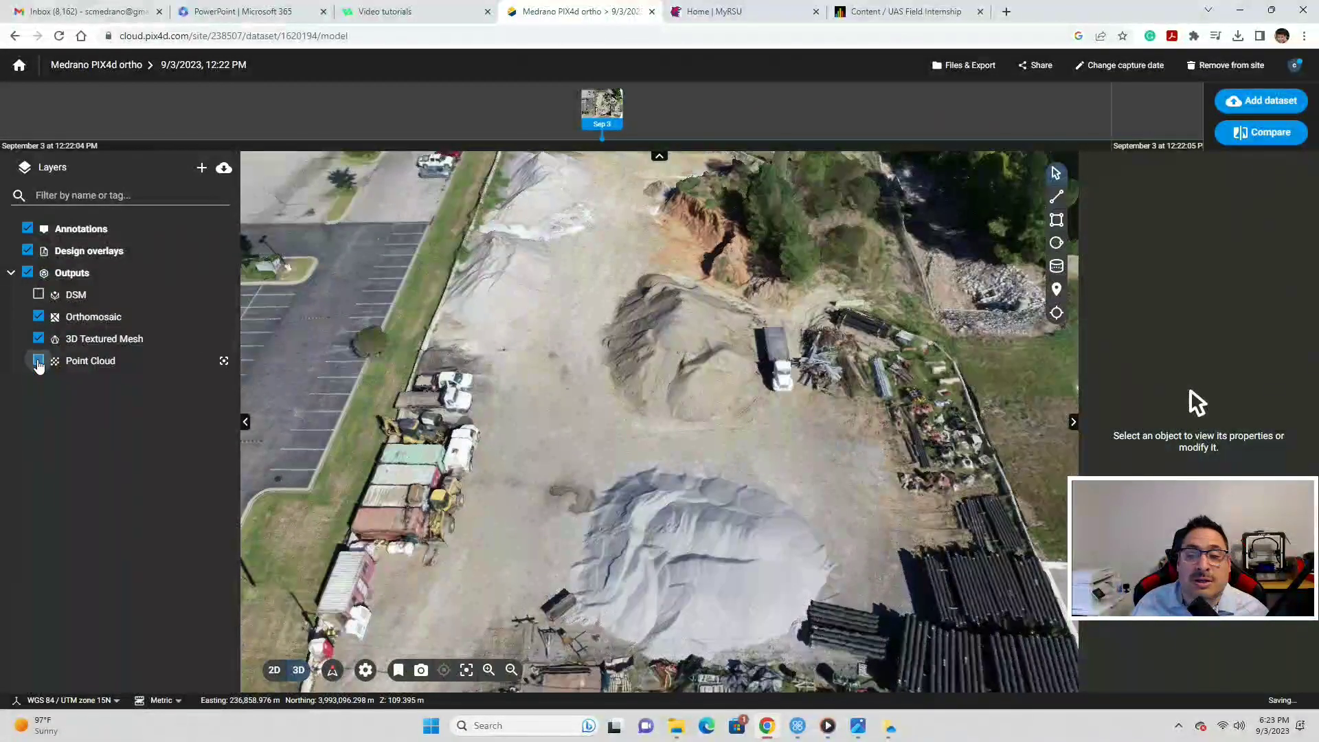
click(39, 361)
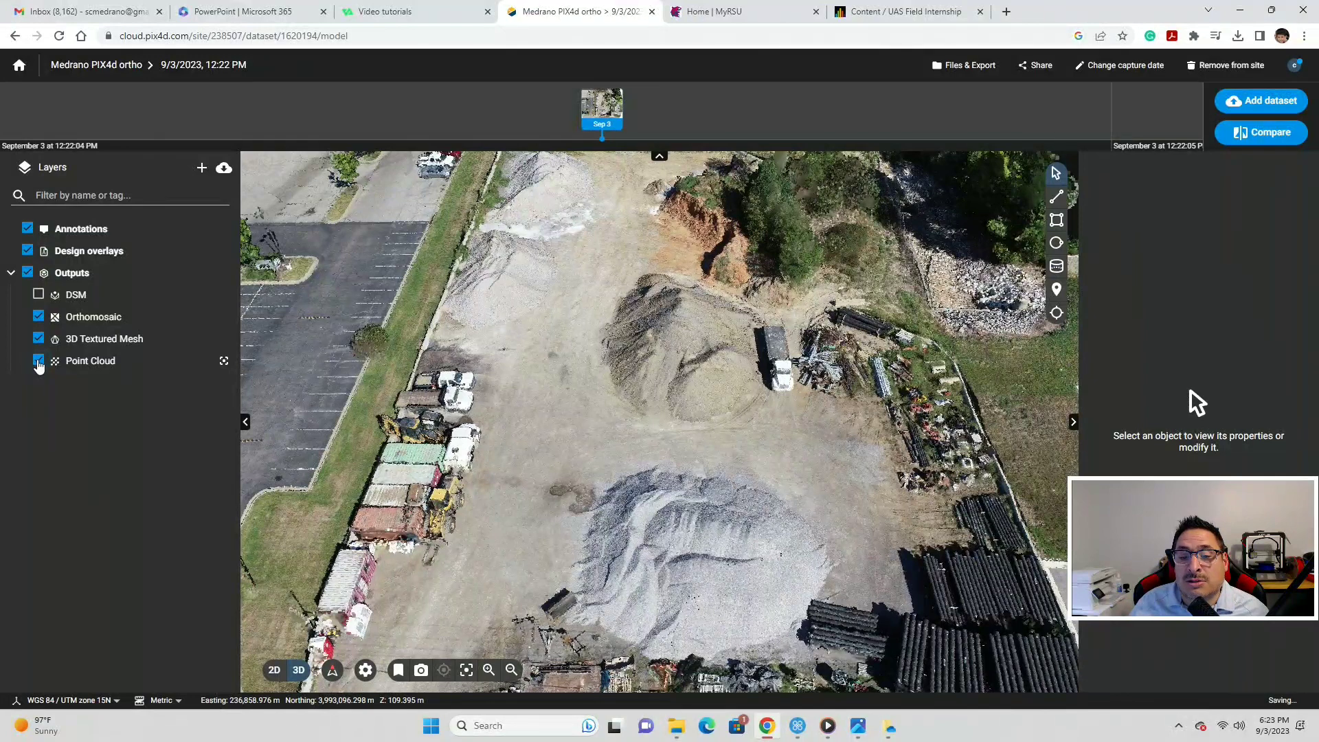
click(38, 361)
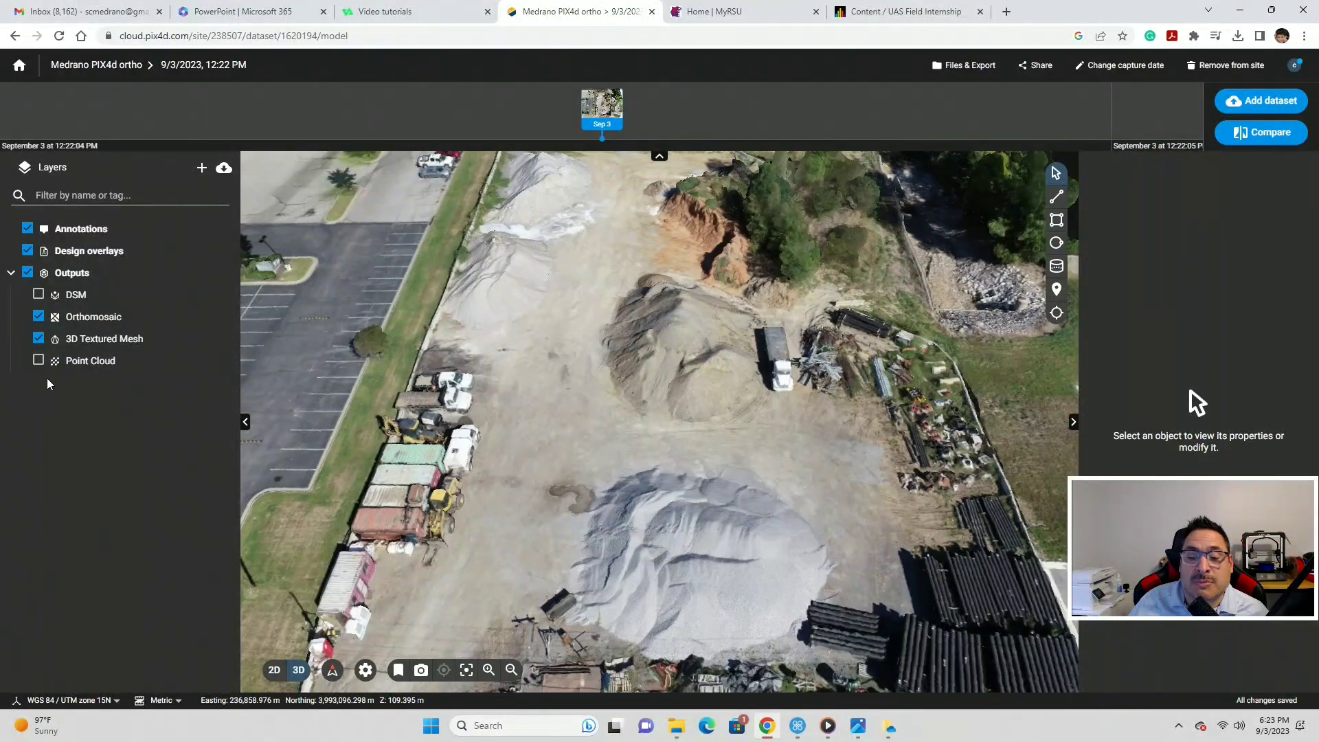
- Compare the mesh with and without the point cloud, ending with Point Cloud hidden
scroll(796, 488, down, 3)
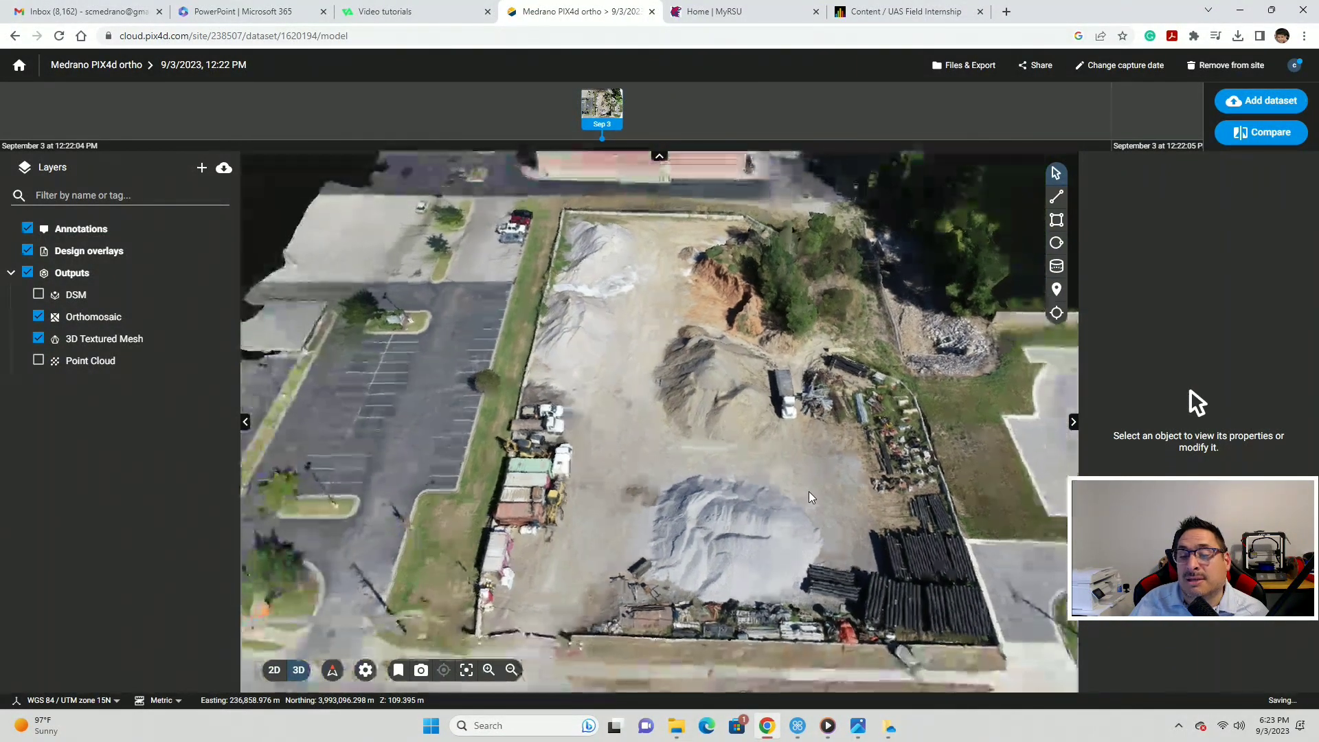
click(37, 361)
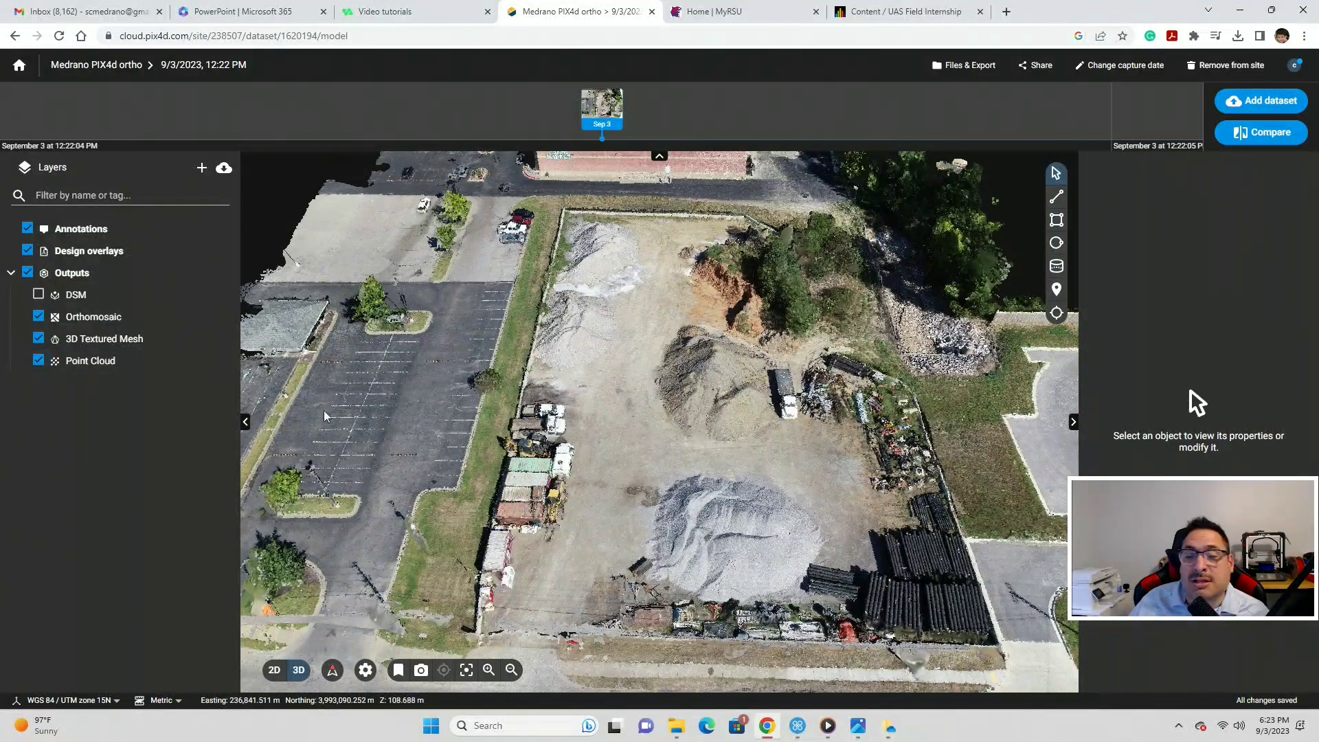
scroll(664, 473, up, 5)
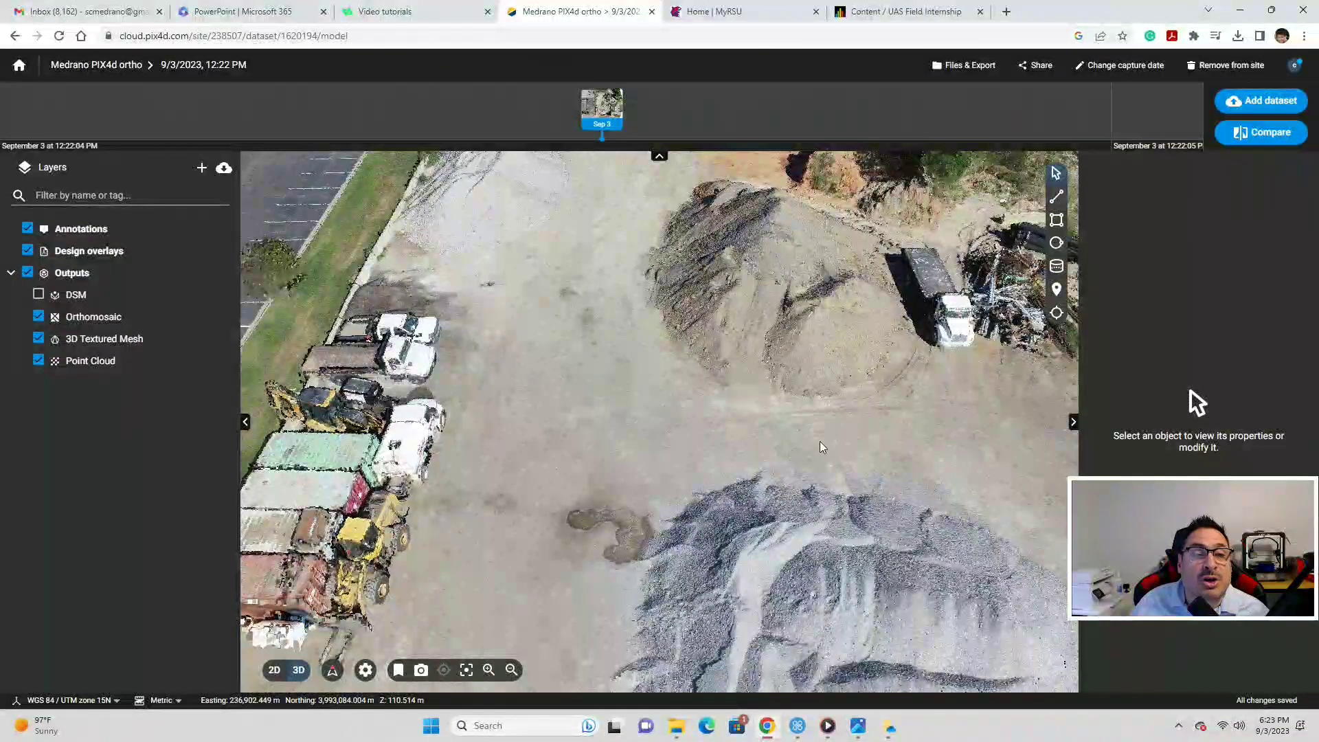
scroll(819, 441, down, 2)
scroll(829, 428, up, 5)
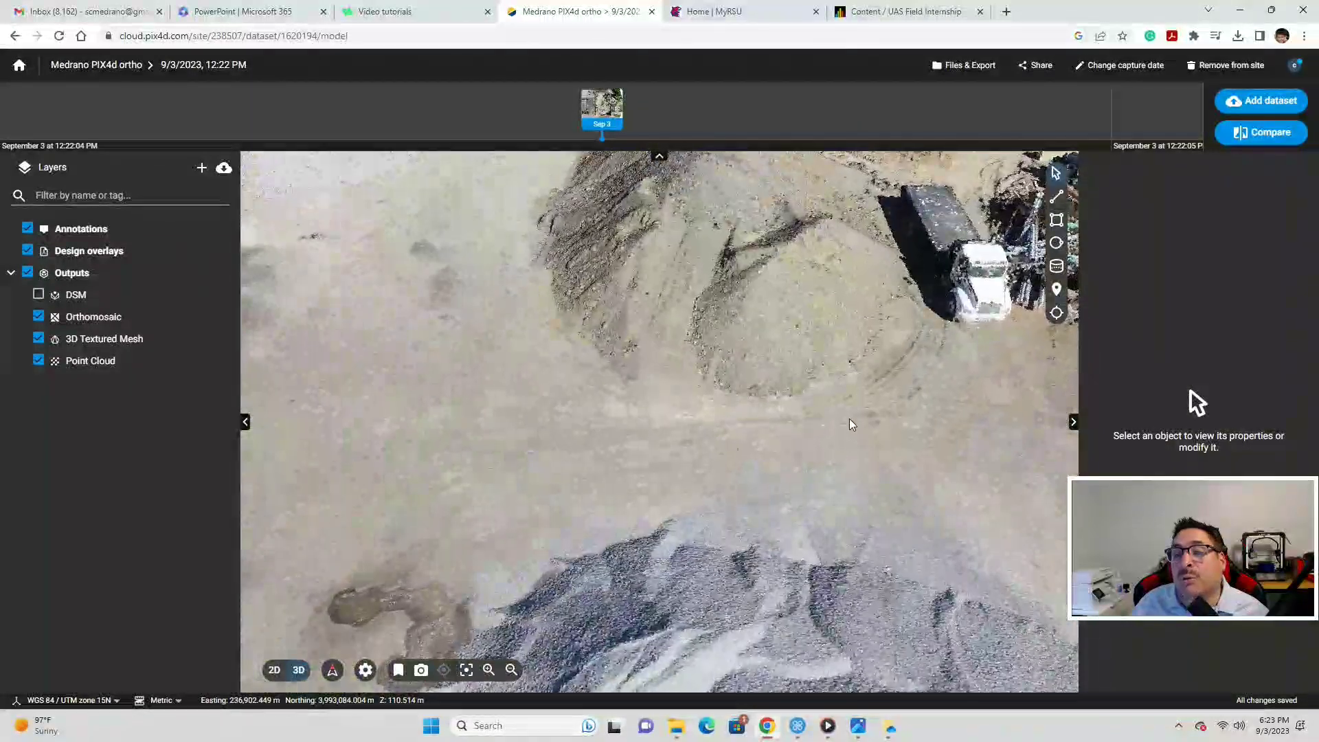
scroll(758, 264, down, 3)
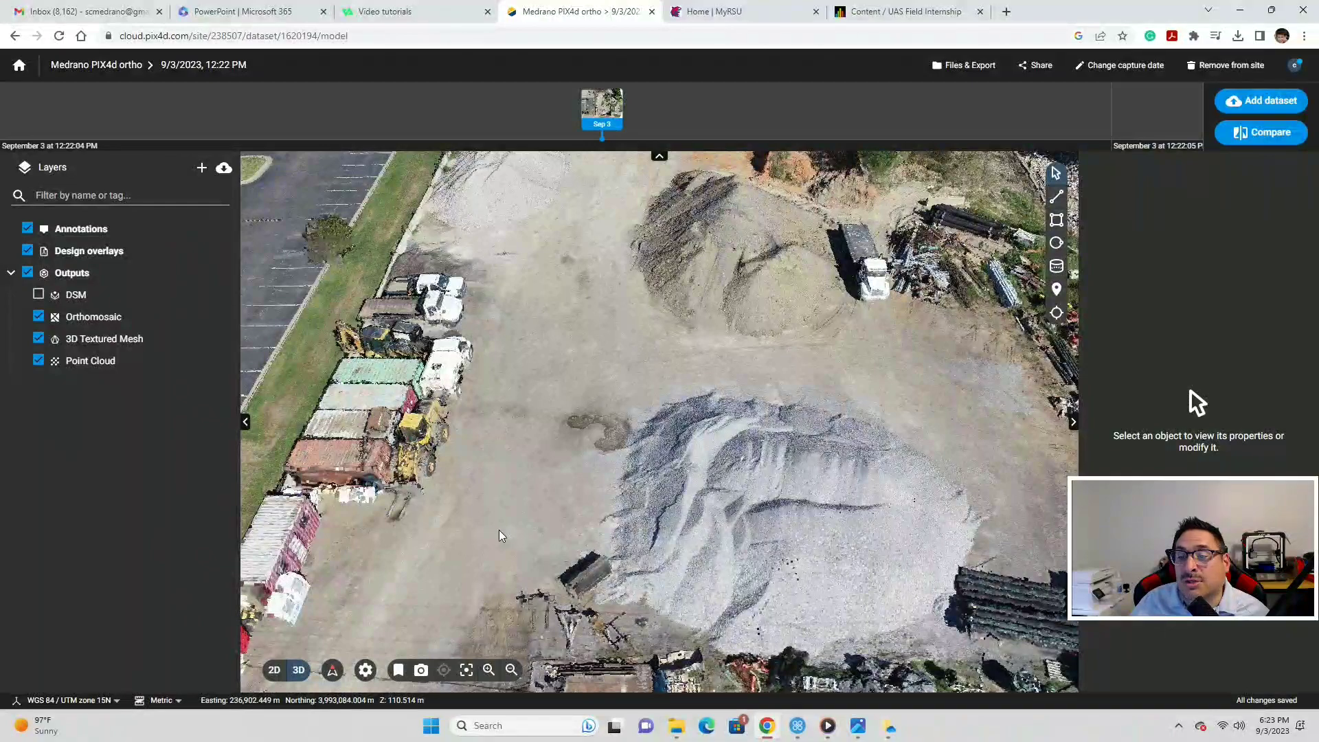
click(39, 360)
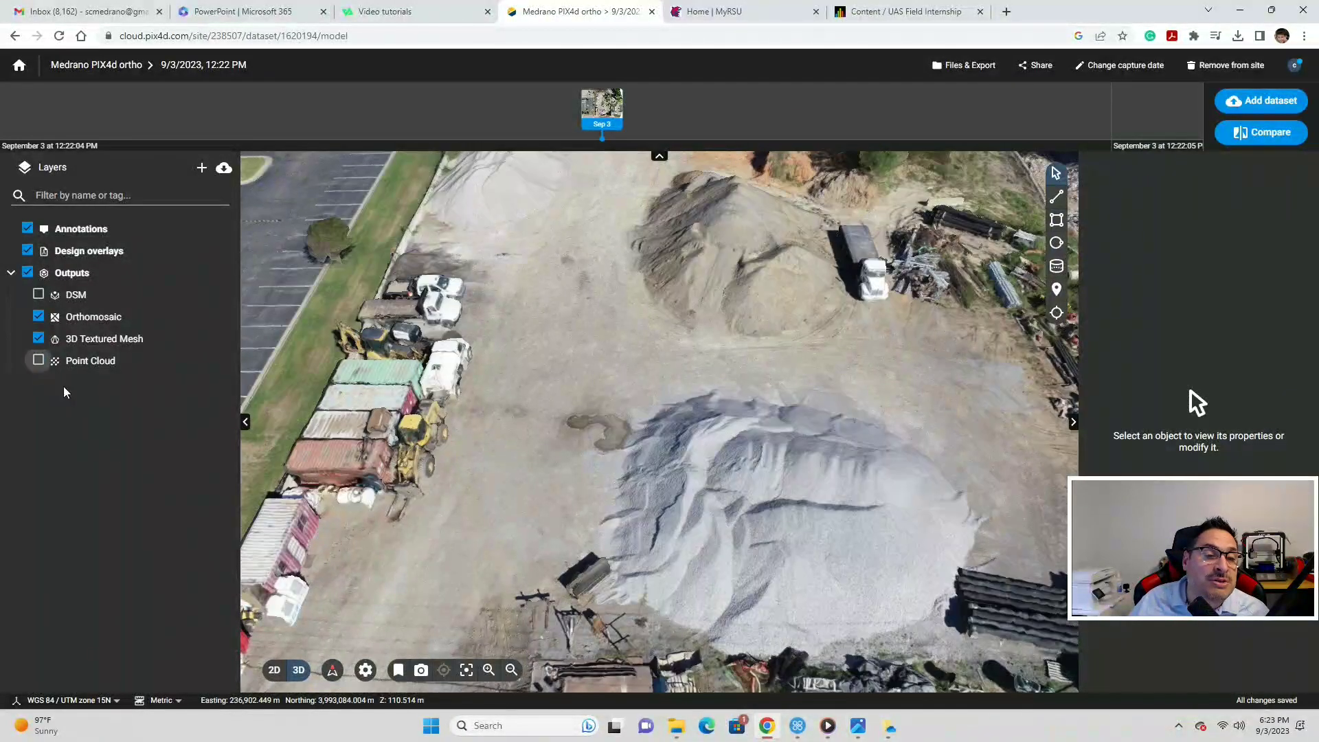
- Orbit the 3D mesh past the brick building and wheel loader to a top-down view of the yard
drag(754, 459, 775, 562)
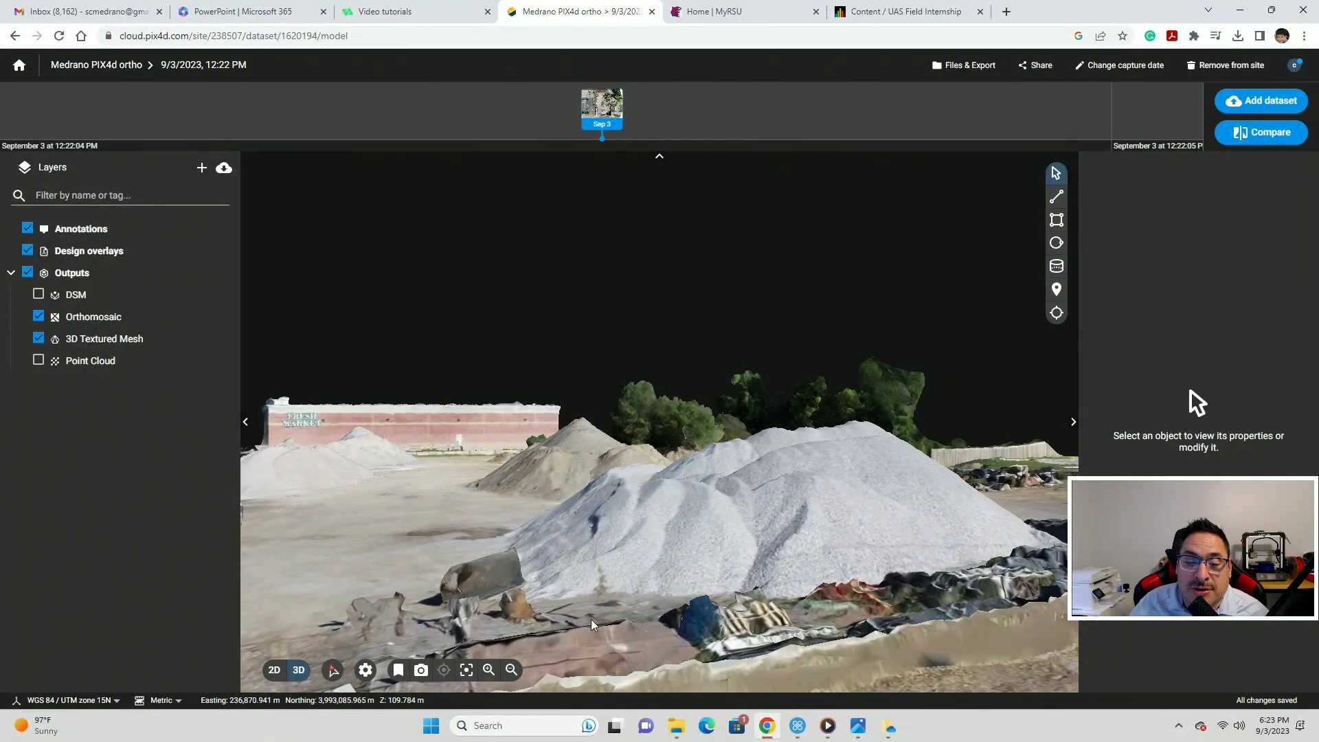
drag(703, 598, 440, 646)
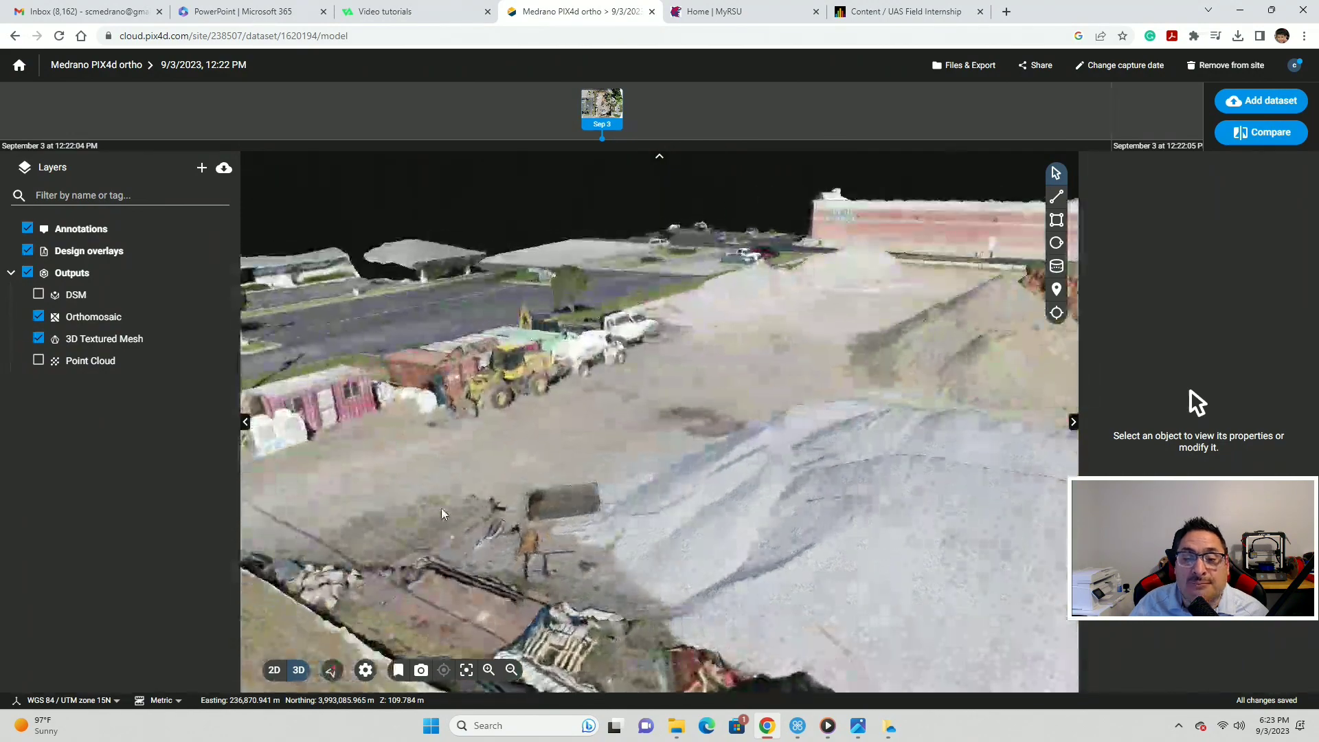
scroll(471, 434, up, 5)
scroll(474, 435, up, 3)
drag(476, 435, 459, 426)
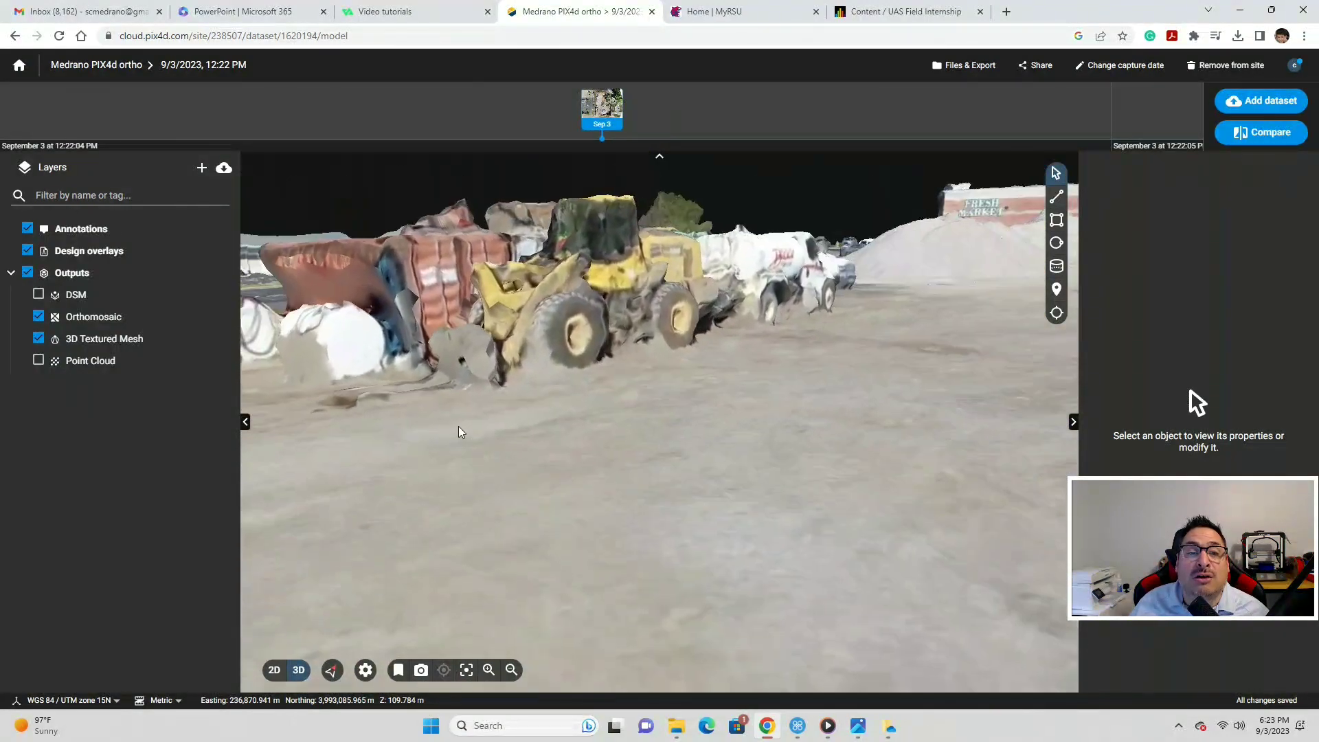
drag(357, 285, 358, 286)
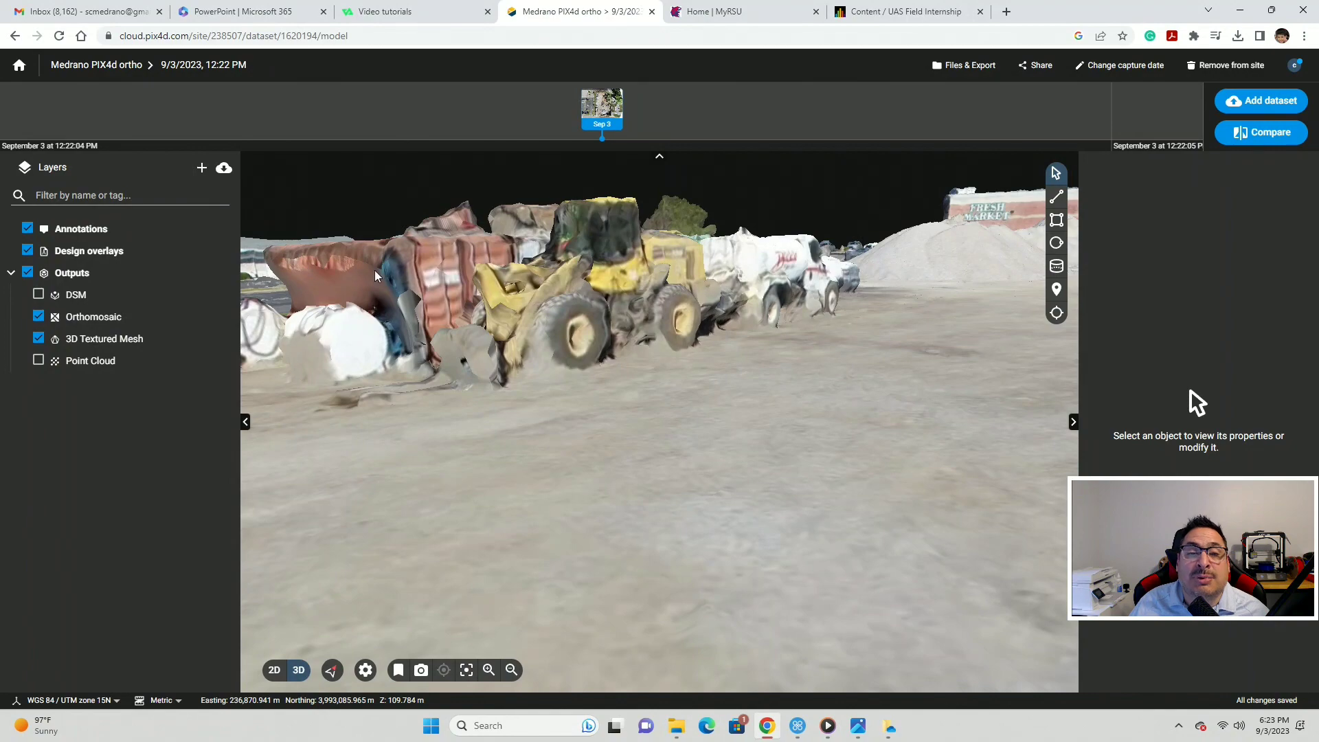
scroll(488, 405, down, 10)
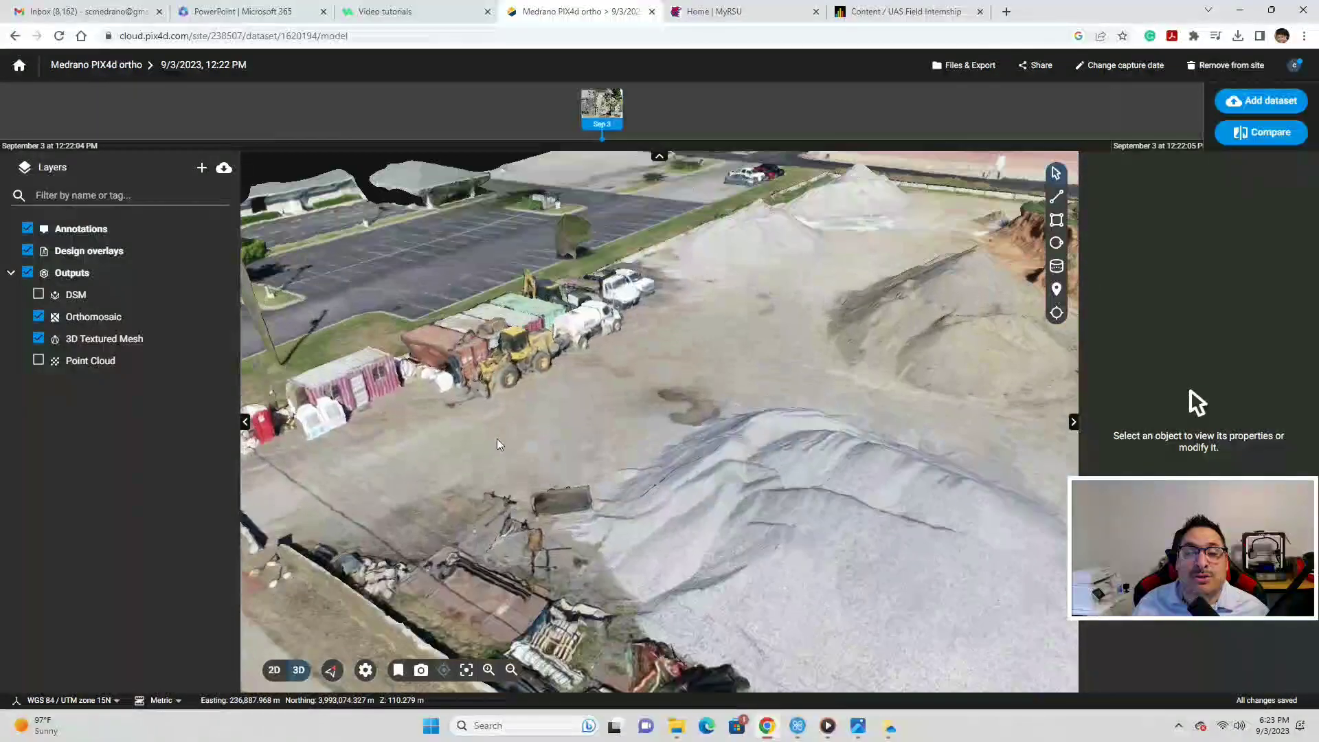
drag(497, 444, 568, 561)
scroll(596, 552, up, 8)
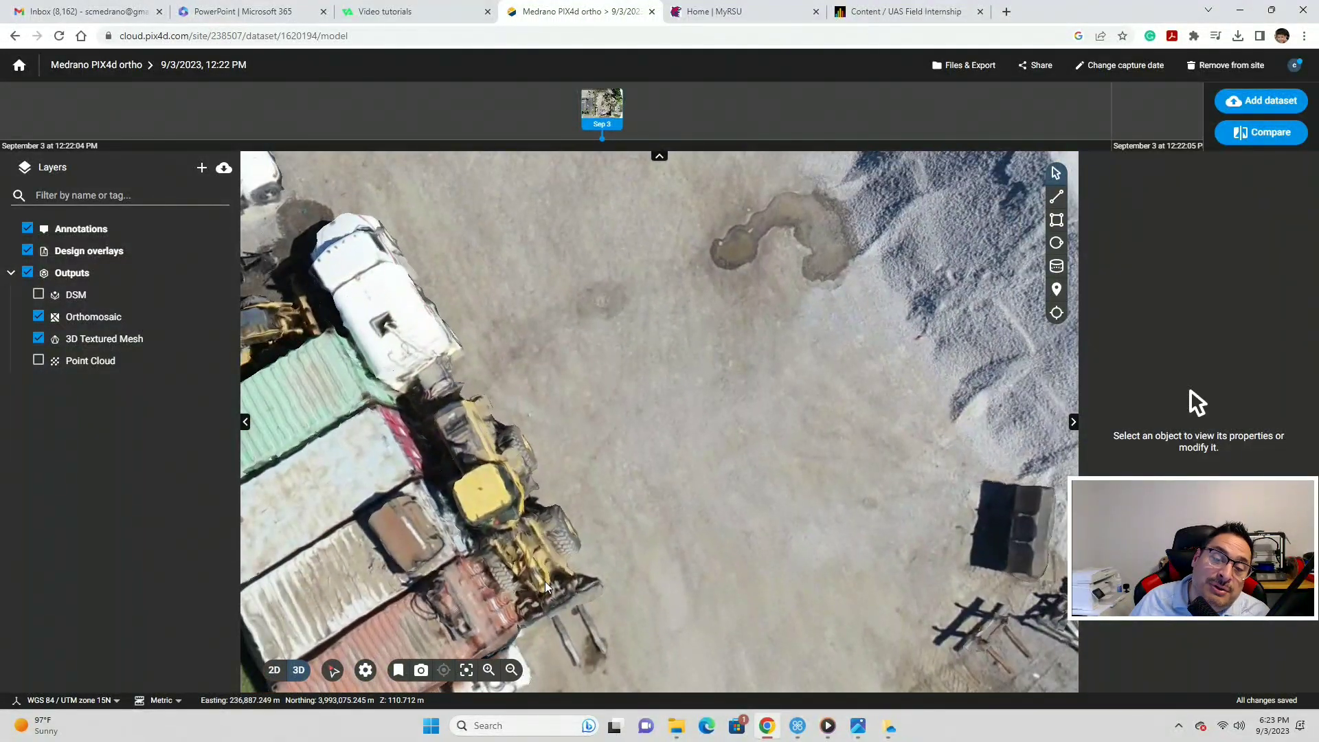
scroll(546, 582, down, 8)
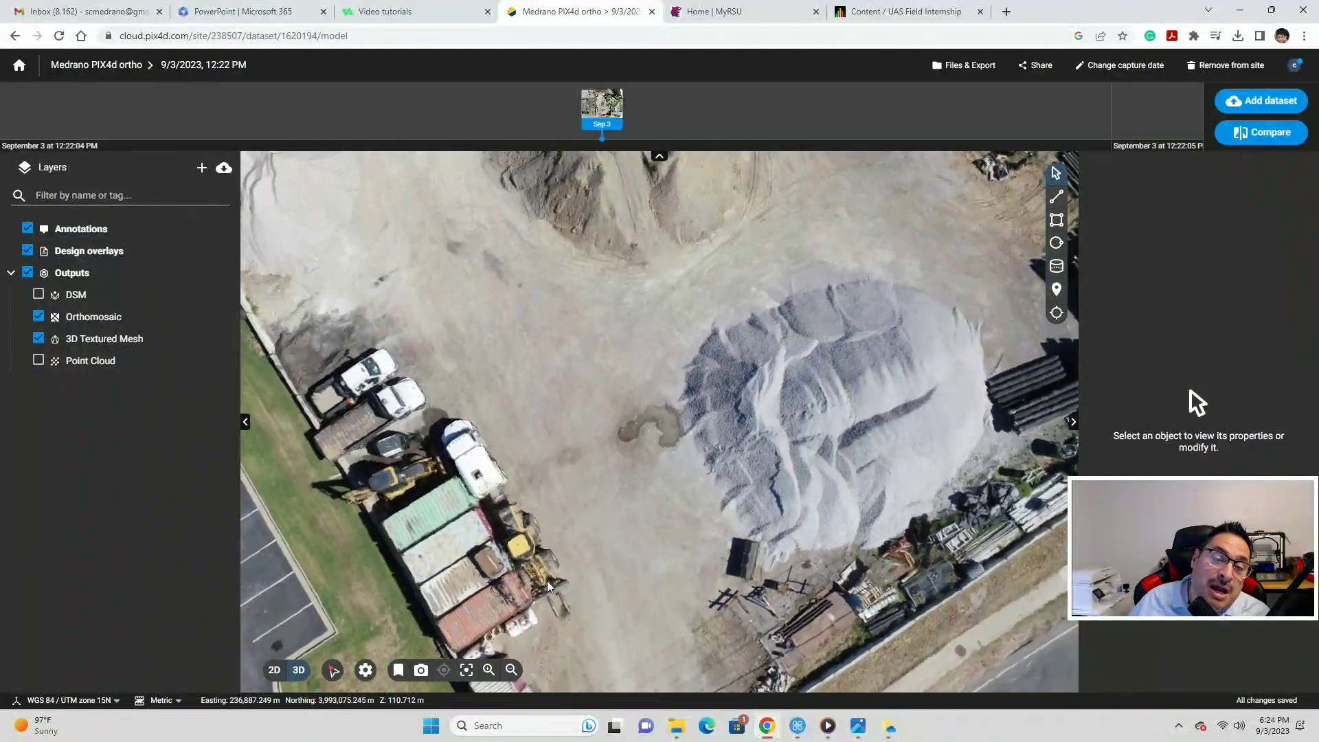
- Tilt to an oblique view and zoom in on the gravel stockpiles with the market building behind
drag(547, 580, 499, 450)
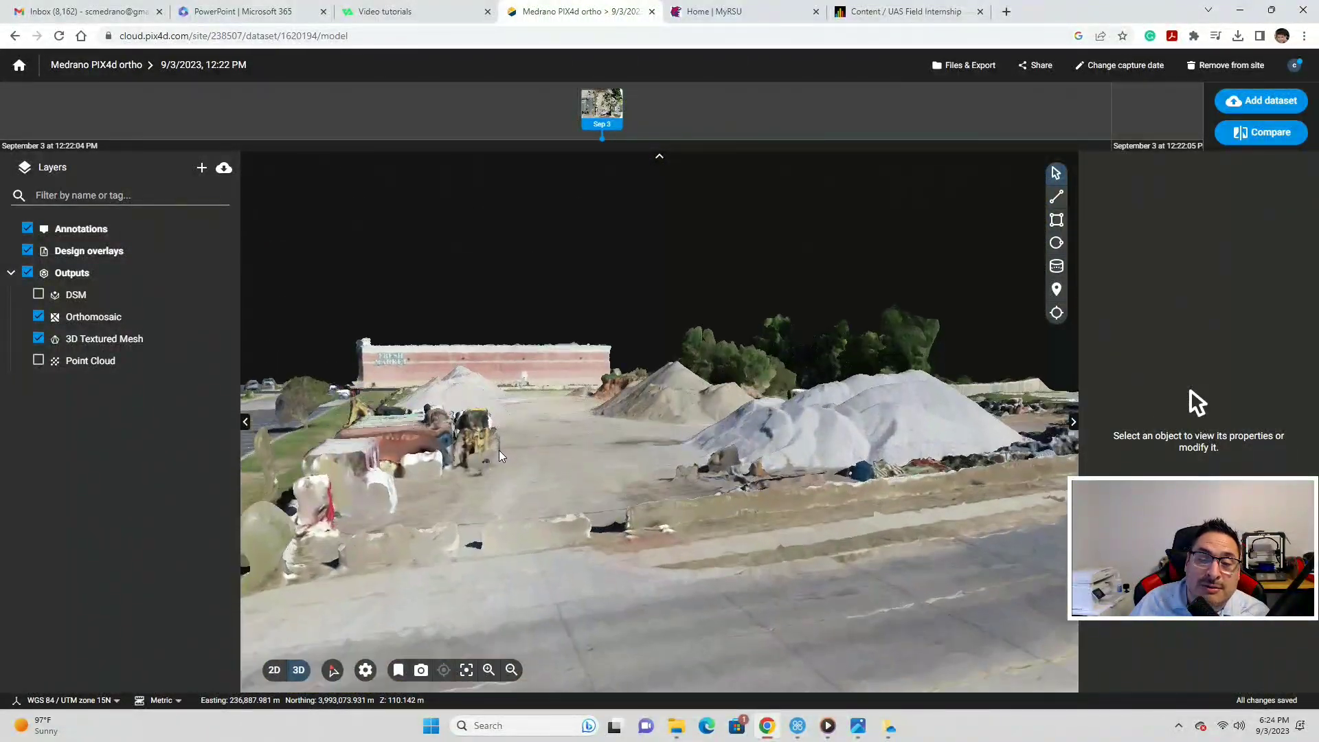
scroll(499, 450, up, 3)
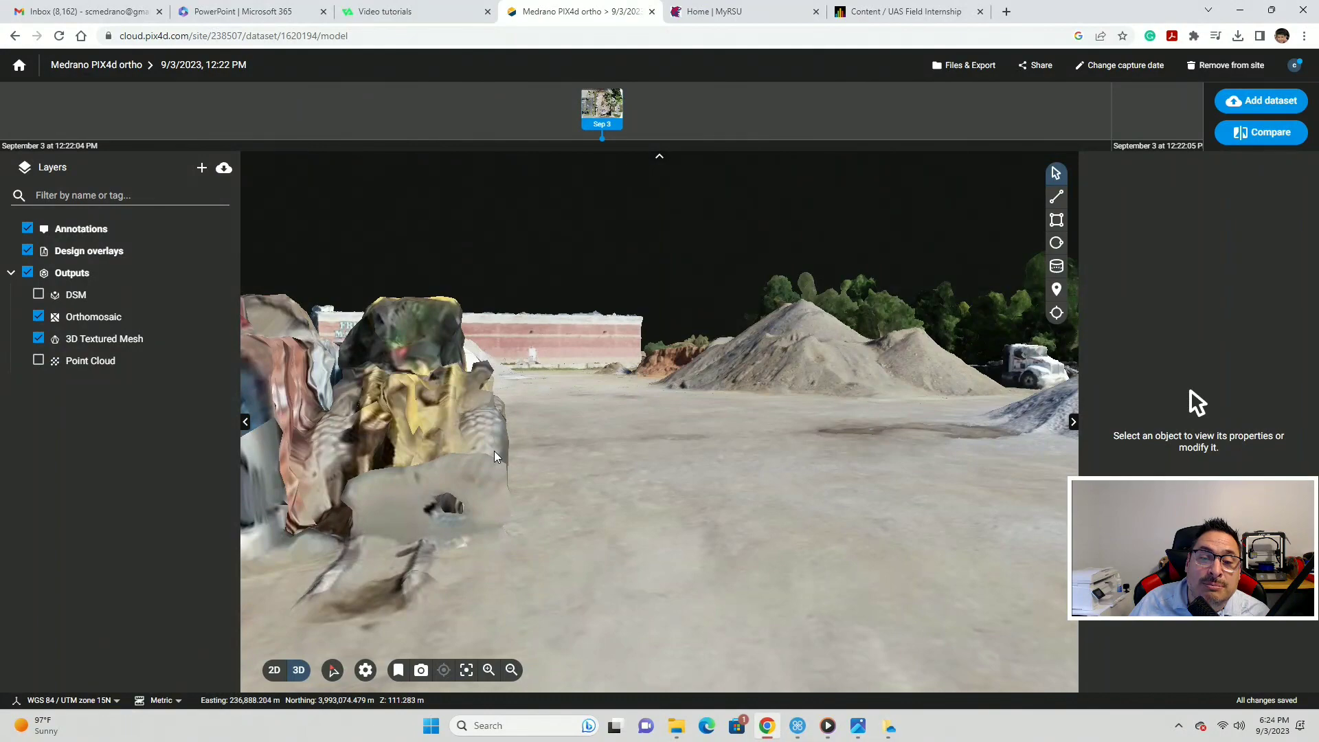
scroll(494, 450, down, 5)
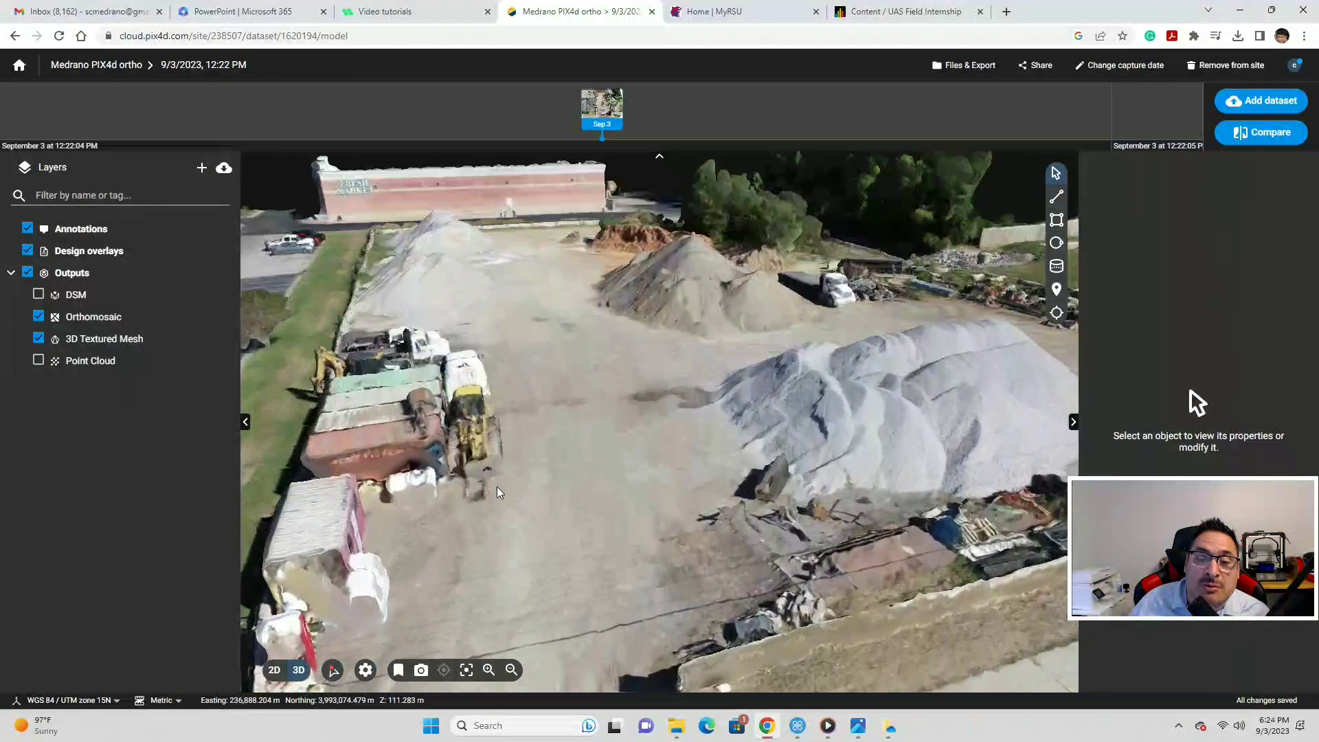
mouse_move(496, 487)
mouse_down()
mouse_move(476, 487)
mouse_move(480, 503)
mouse_up()
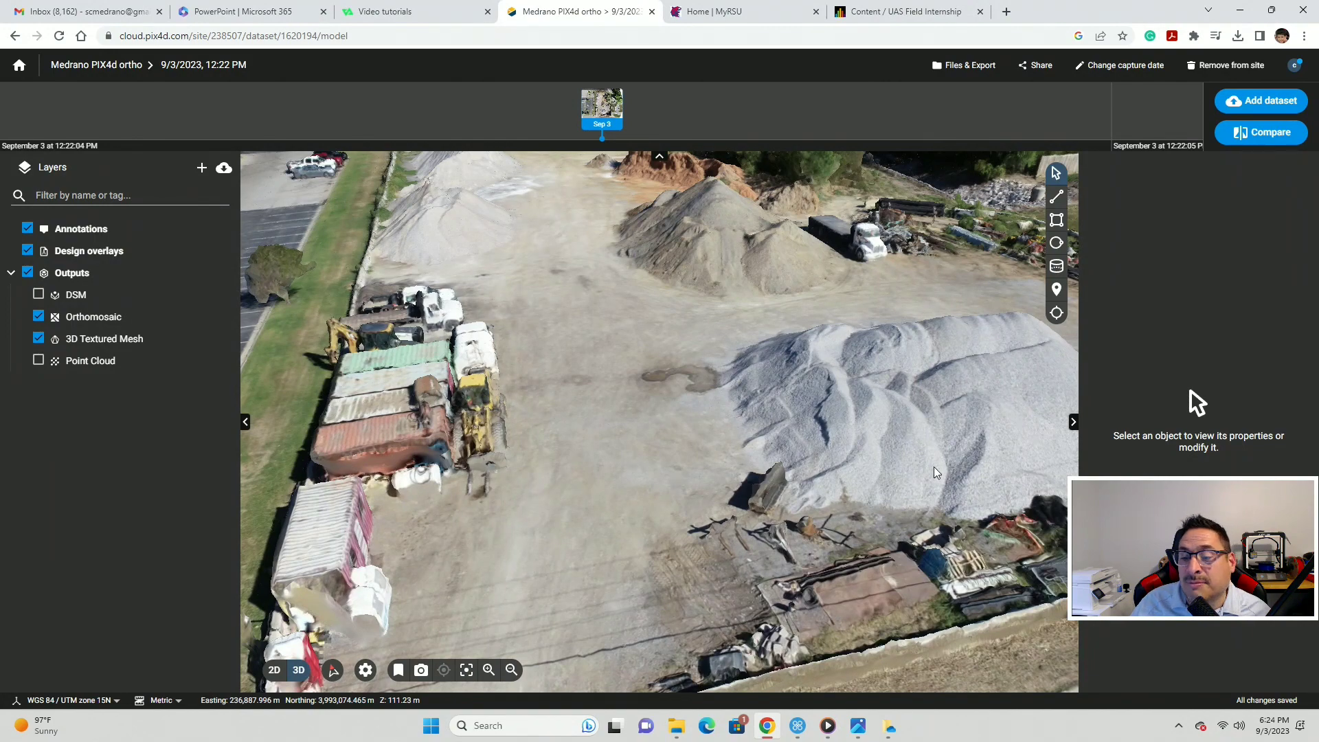
drag(723, 451, 687, 488)
scroll(624, 441, up, 5)
scroll(687, 487, up, 3)
scroll(687, 487, up, 4)
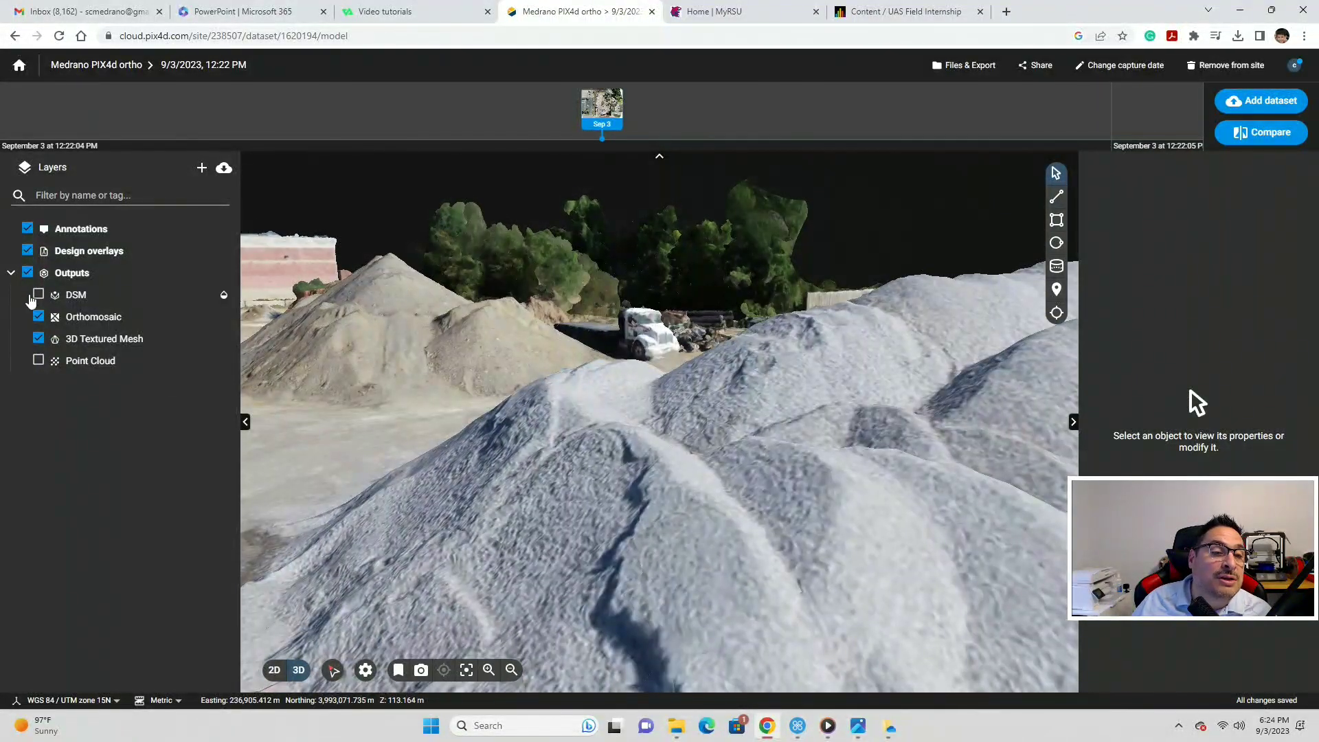
- Switch the site to the 2D orthomosaic, zoom briefly, then bring up WebODM's Test stock pile map
click(274, 670)
scroll(767, 506, up, 5)
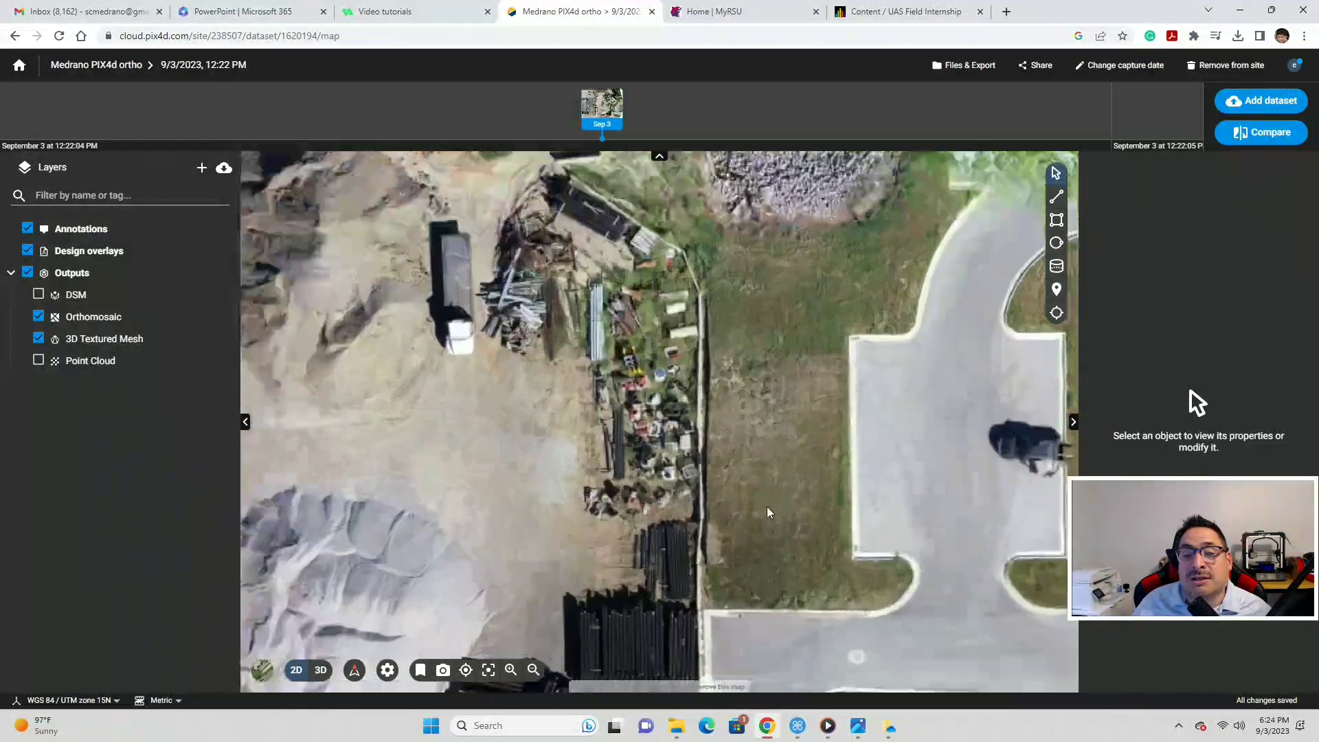
scroll(767, 505, down, 4)
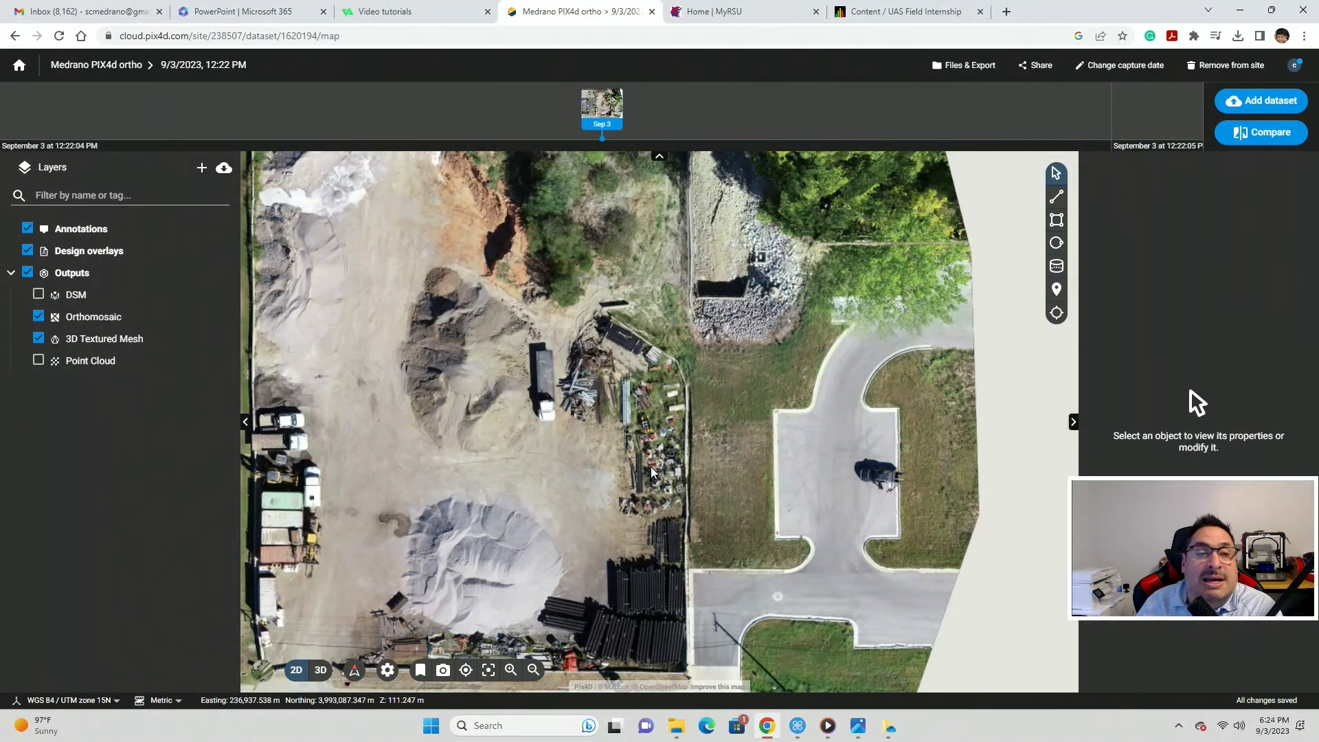
click(796, 730)
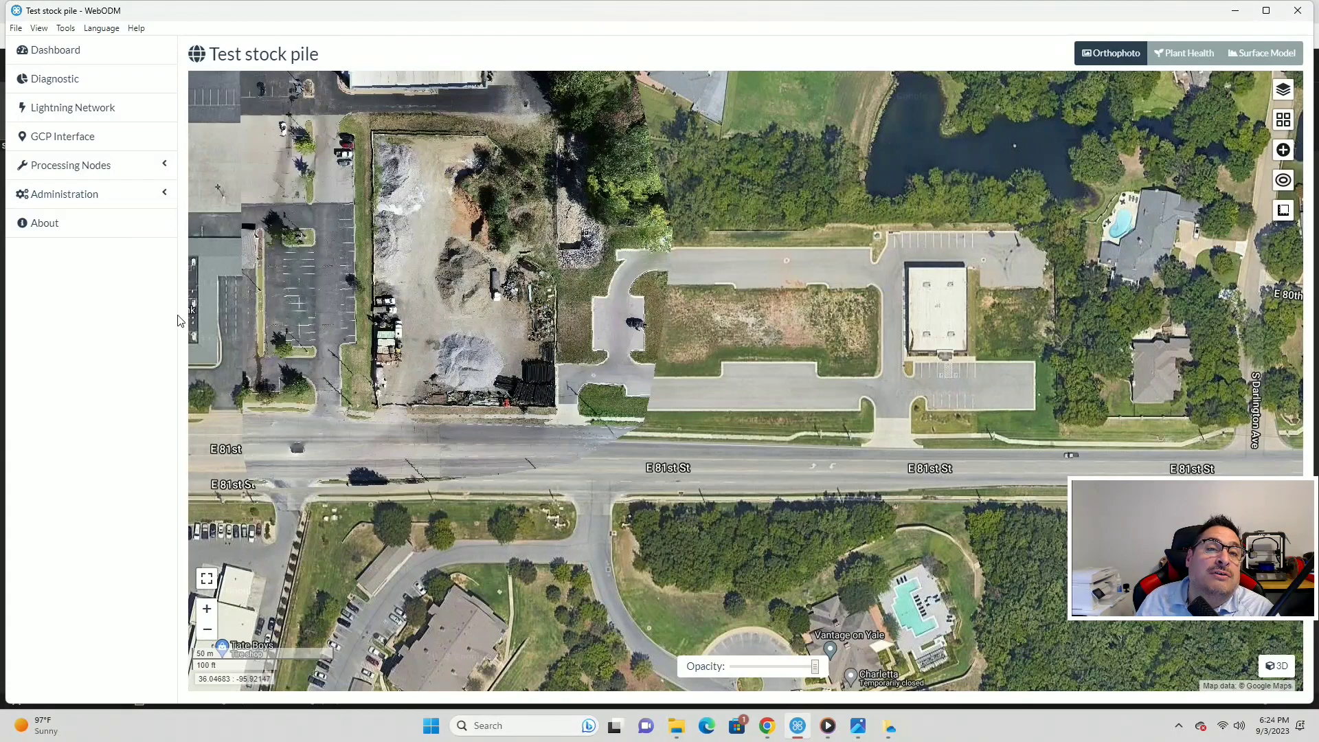
scroll(555, 335, down, 1)
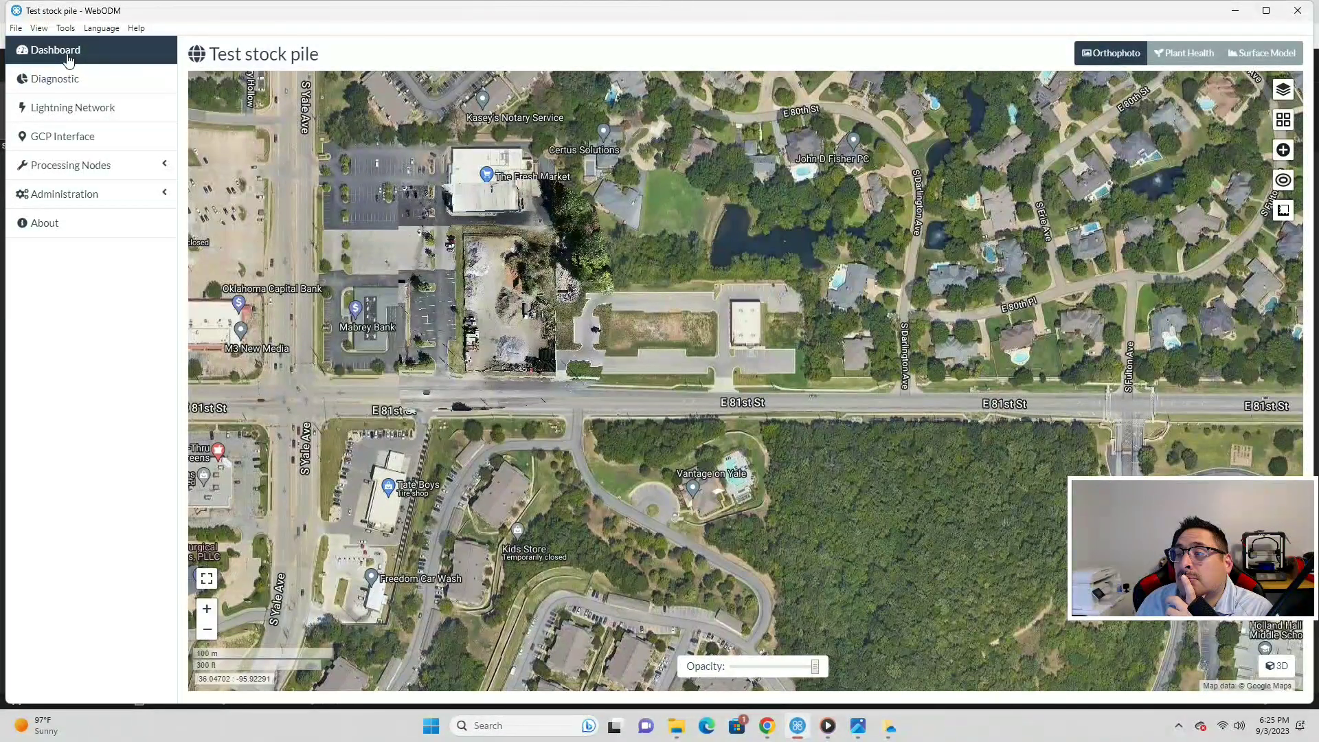
- Show the Test stock pile surface model in elevation colours, zooming and panning to centre the yard
click(1263, 55)
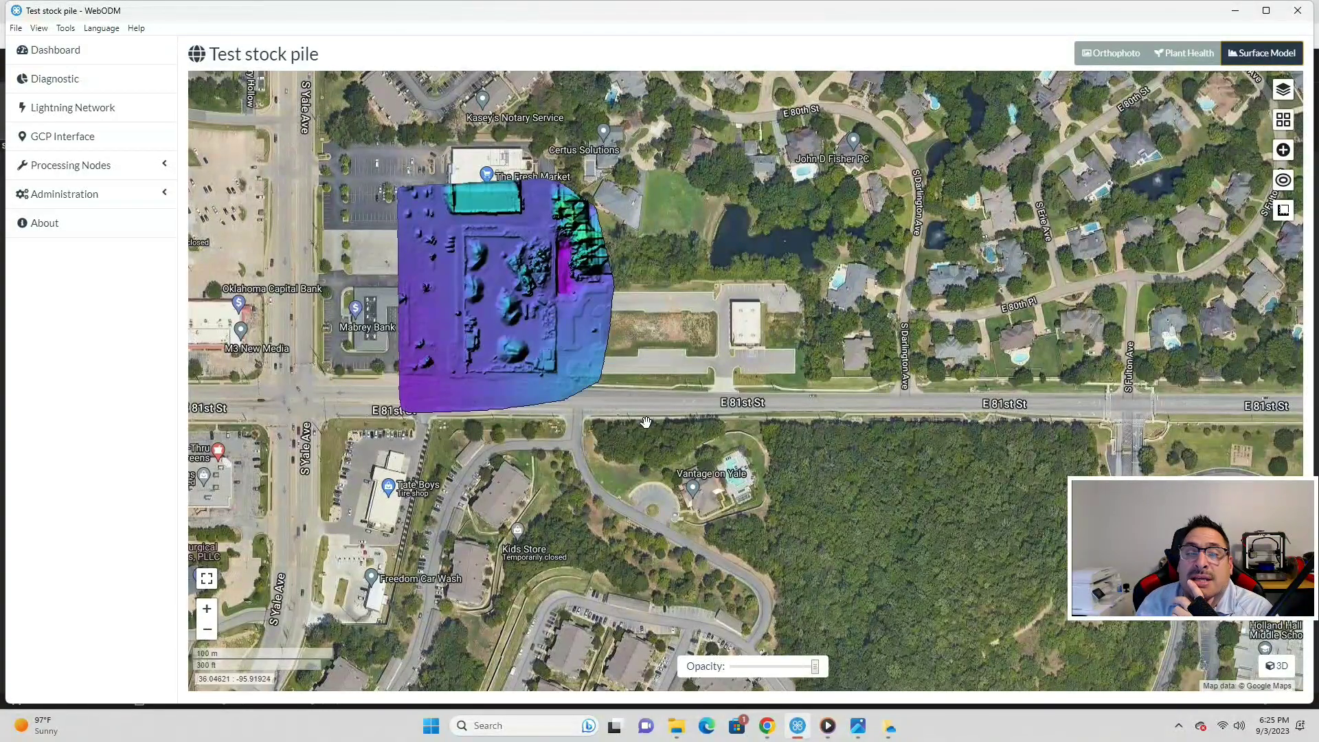
scroll(485, 423, up, 2)
scroll(485, 423, down, 2)
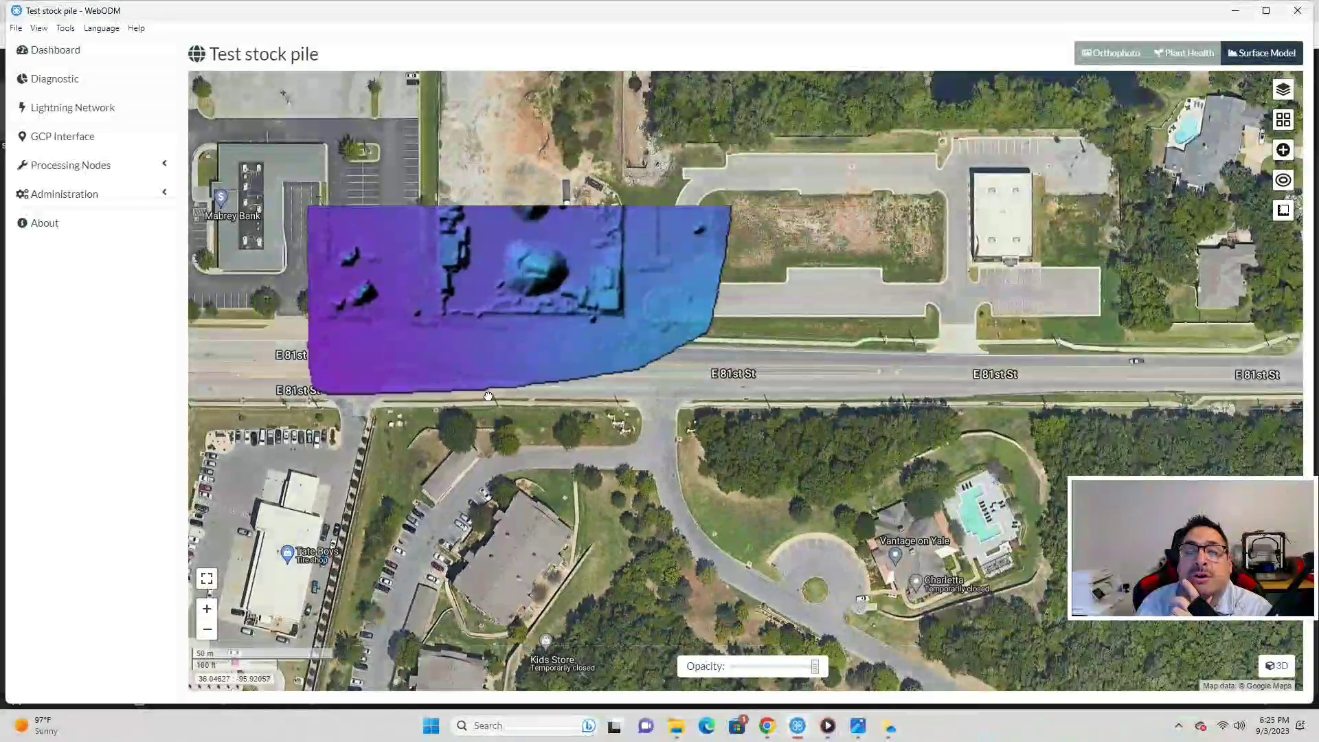
scroll(513, 408, up, 3)
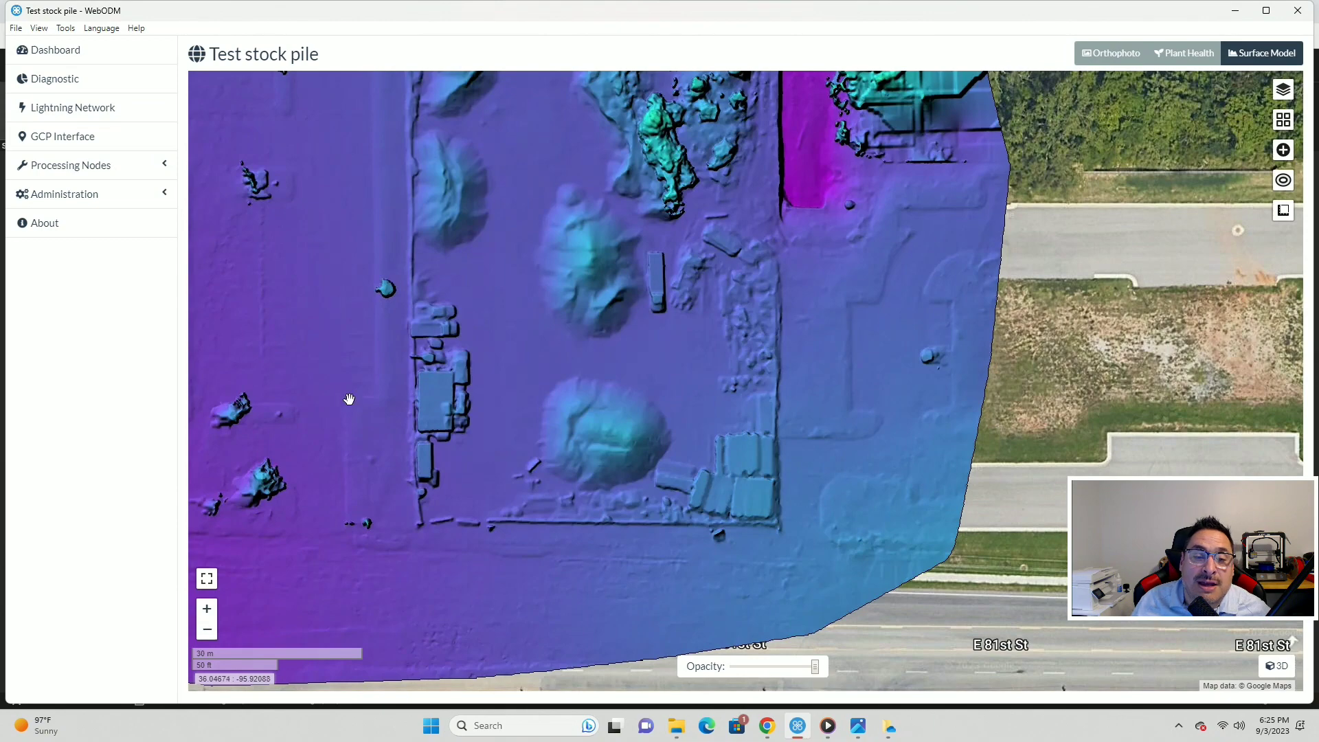
scroll(718, 395, down, 2)
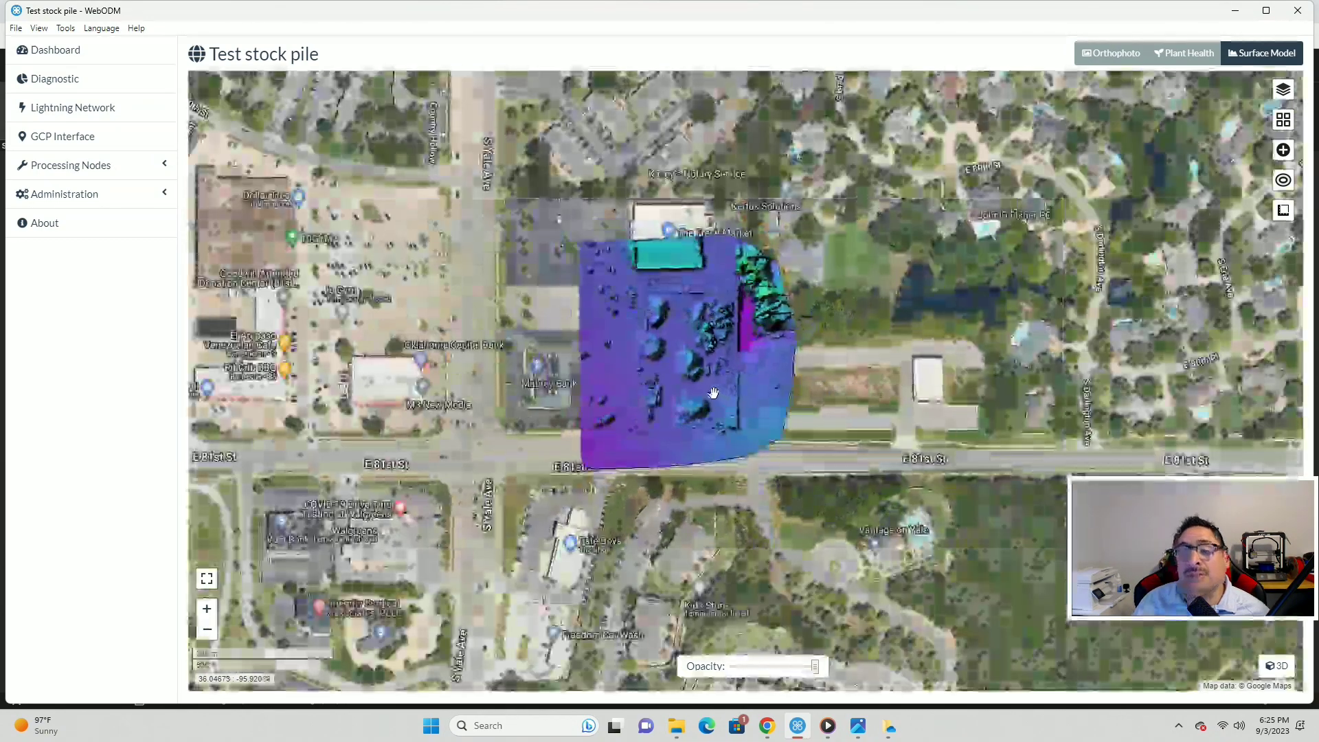
scroll(707, 378, up, 1)
drag(693, 292, 703, 359)
scroll(704, 362, up, 1)
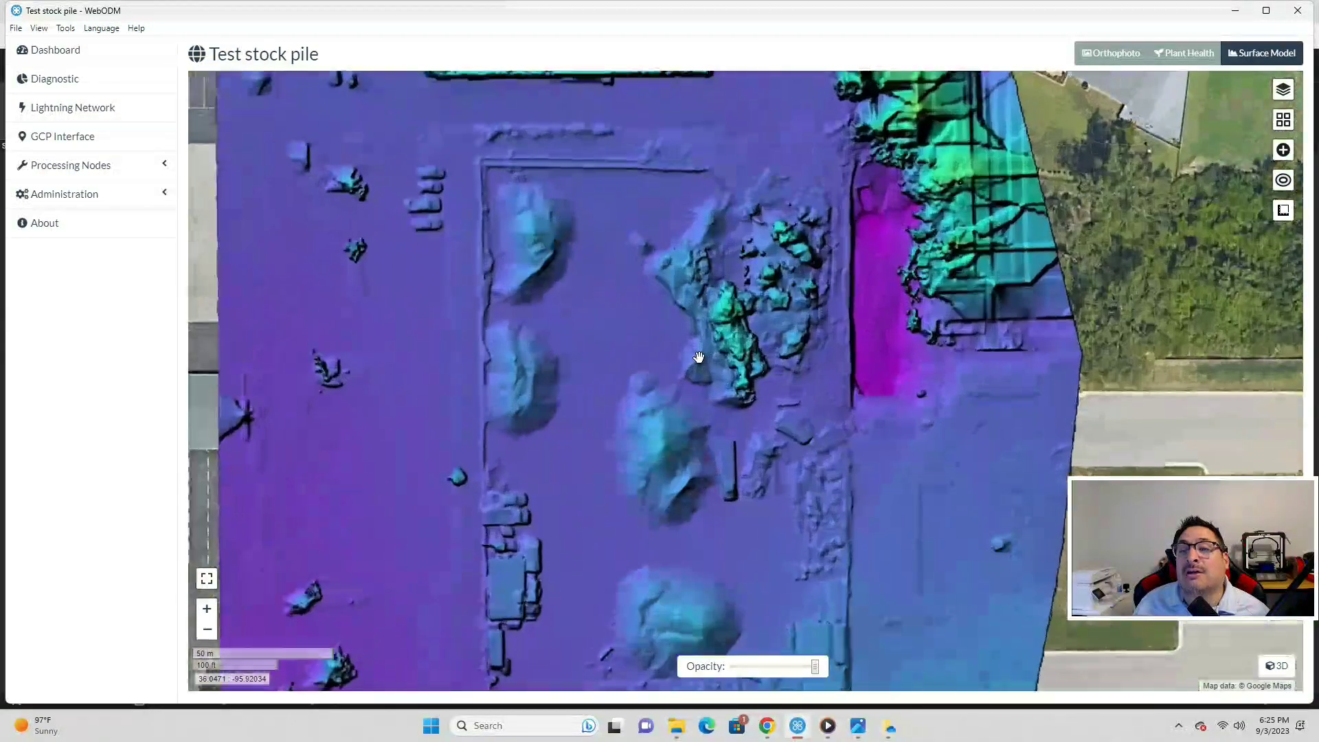
scroll(636, 425, down, 1)
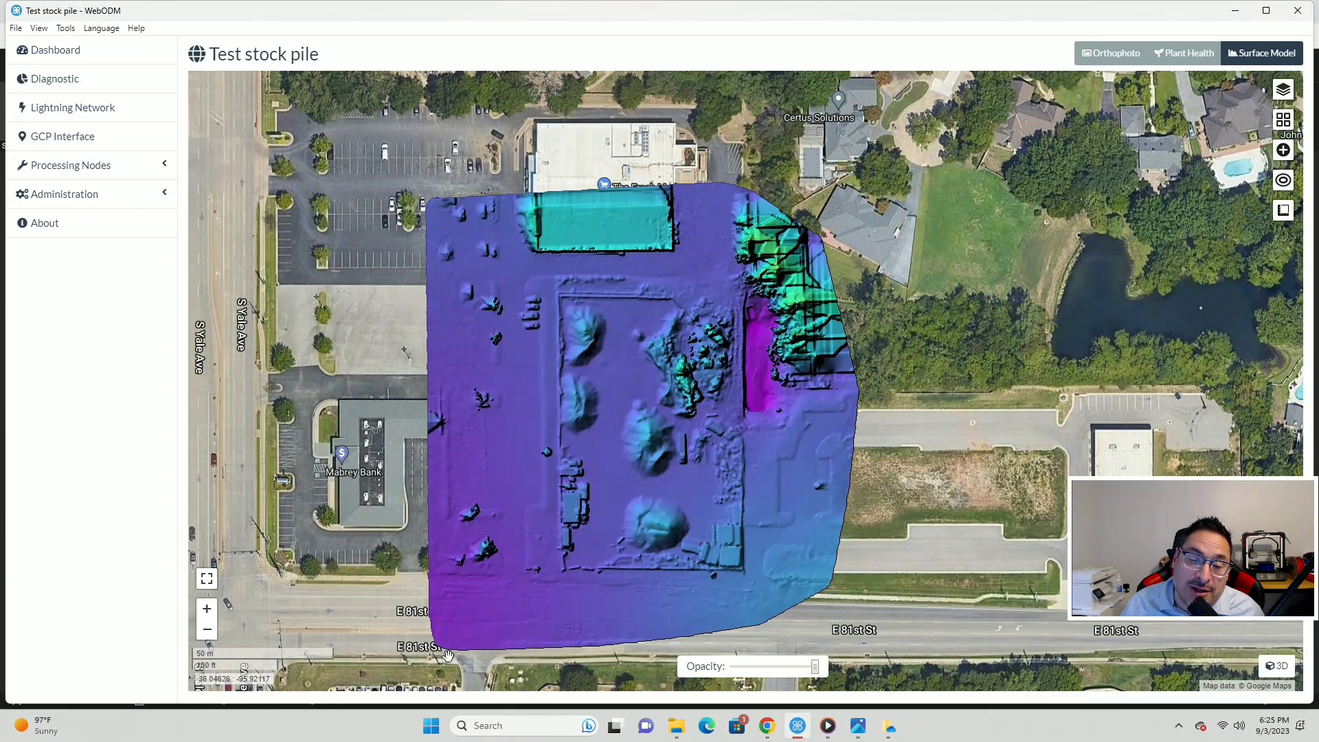
key(ctrl)
key(ctrl)
key(ctrl)
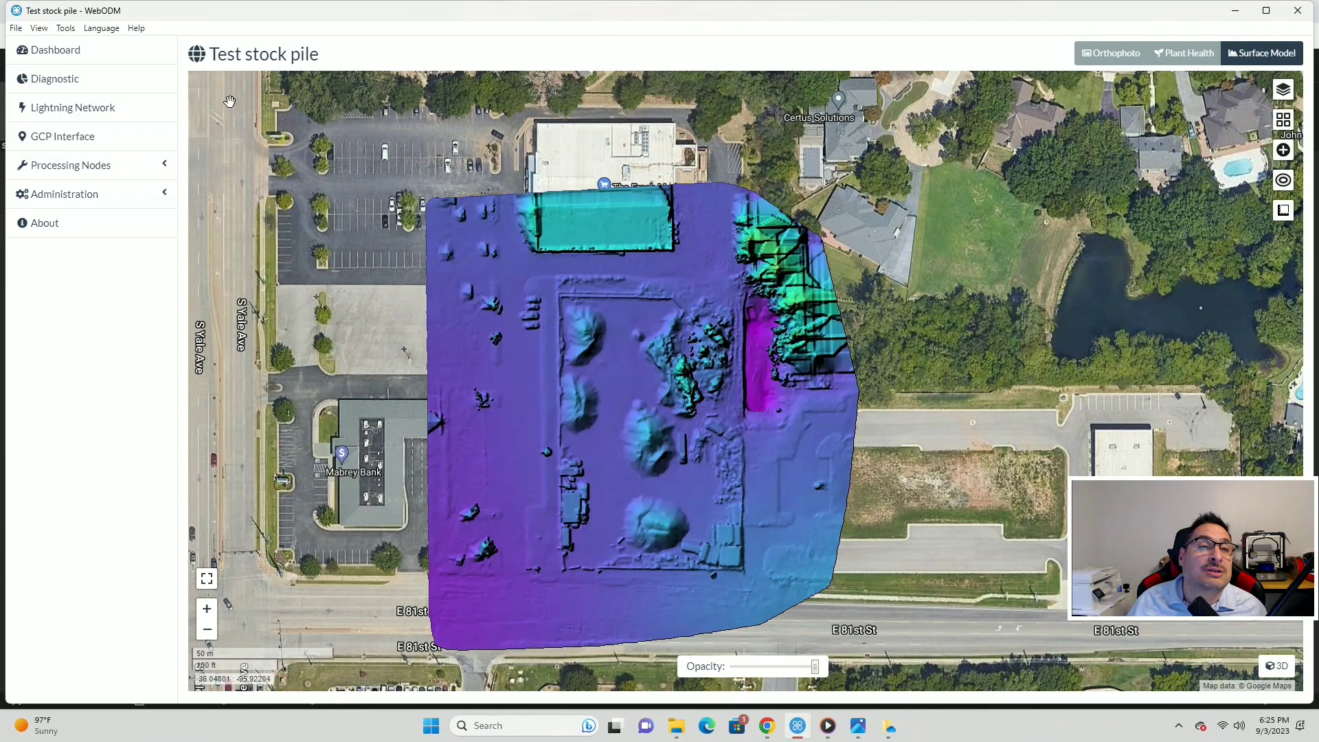
- From the Dashboard, expand Test stock pile's East 81st Street task and open its 3D model
click(67, 55)
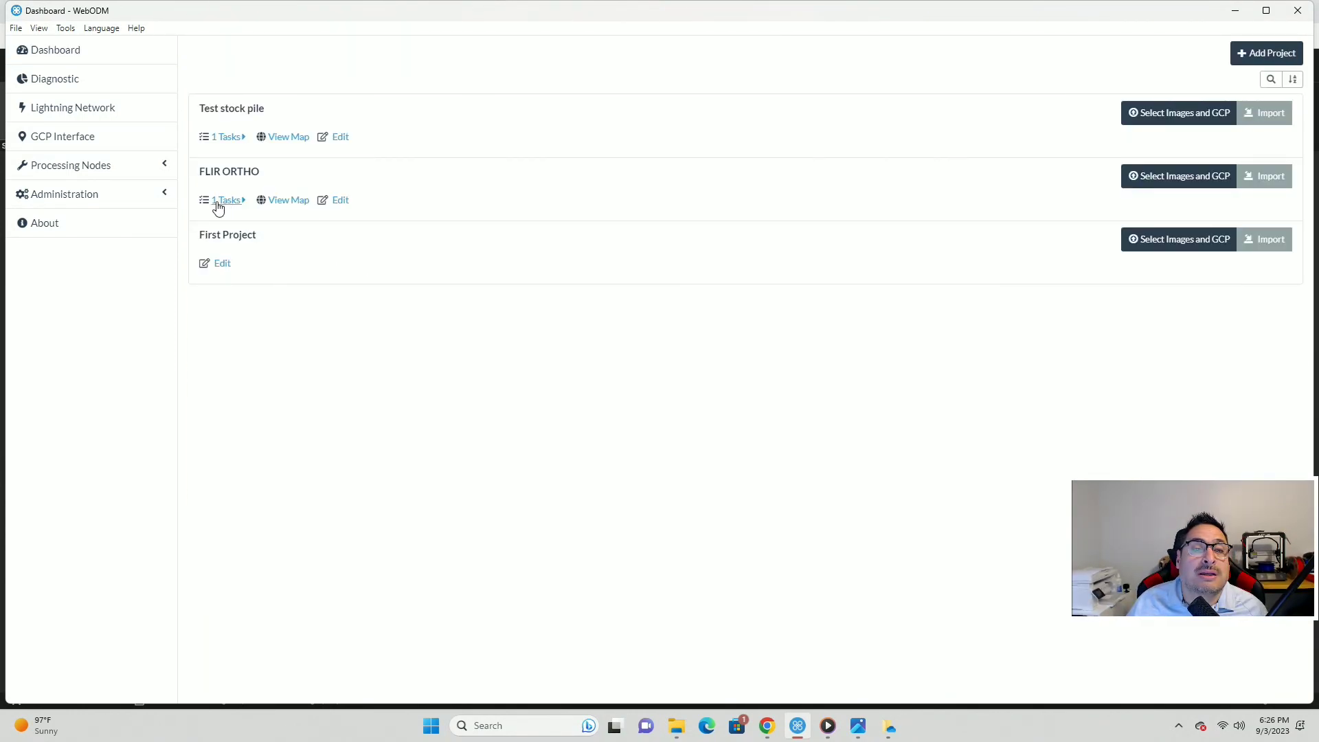
click(227, 137)
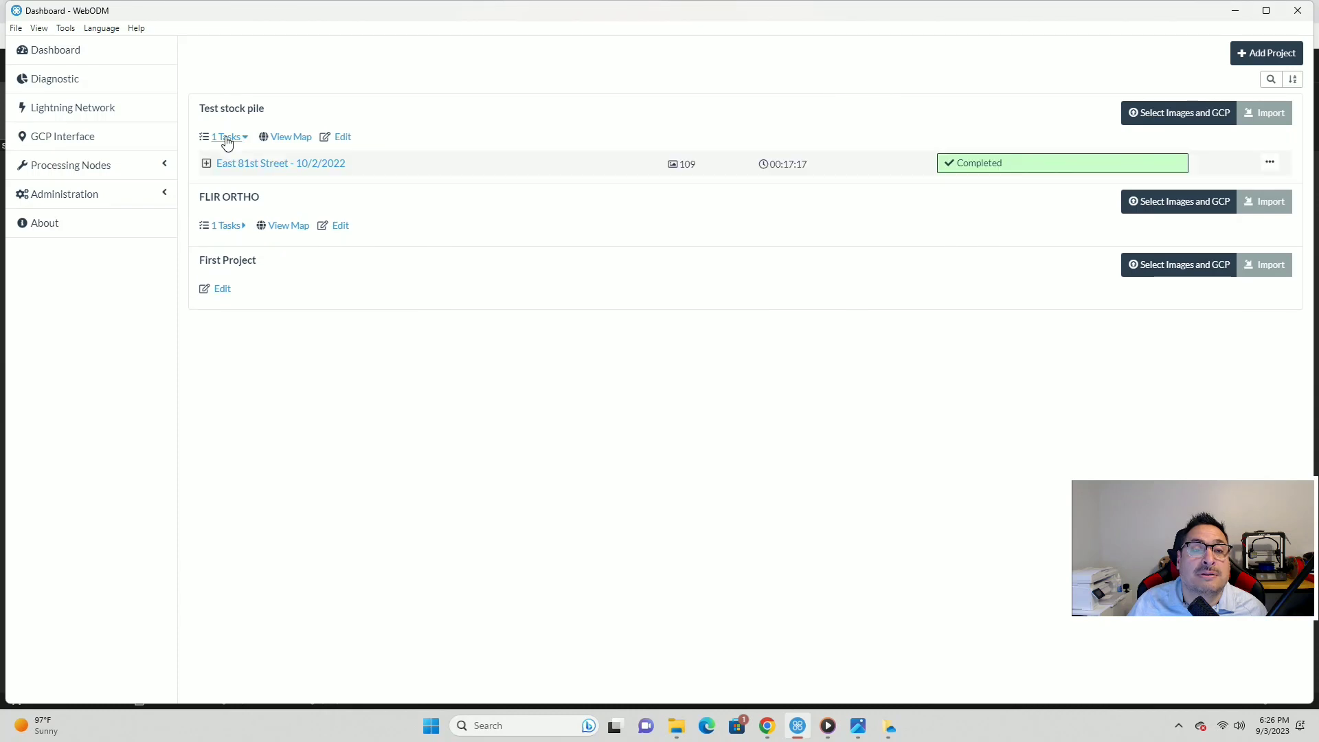
click(207, 165)
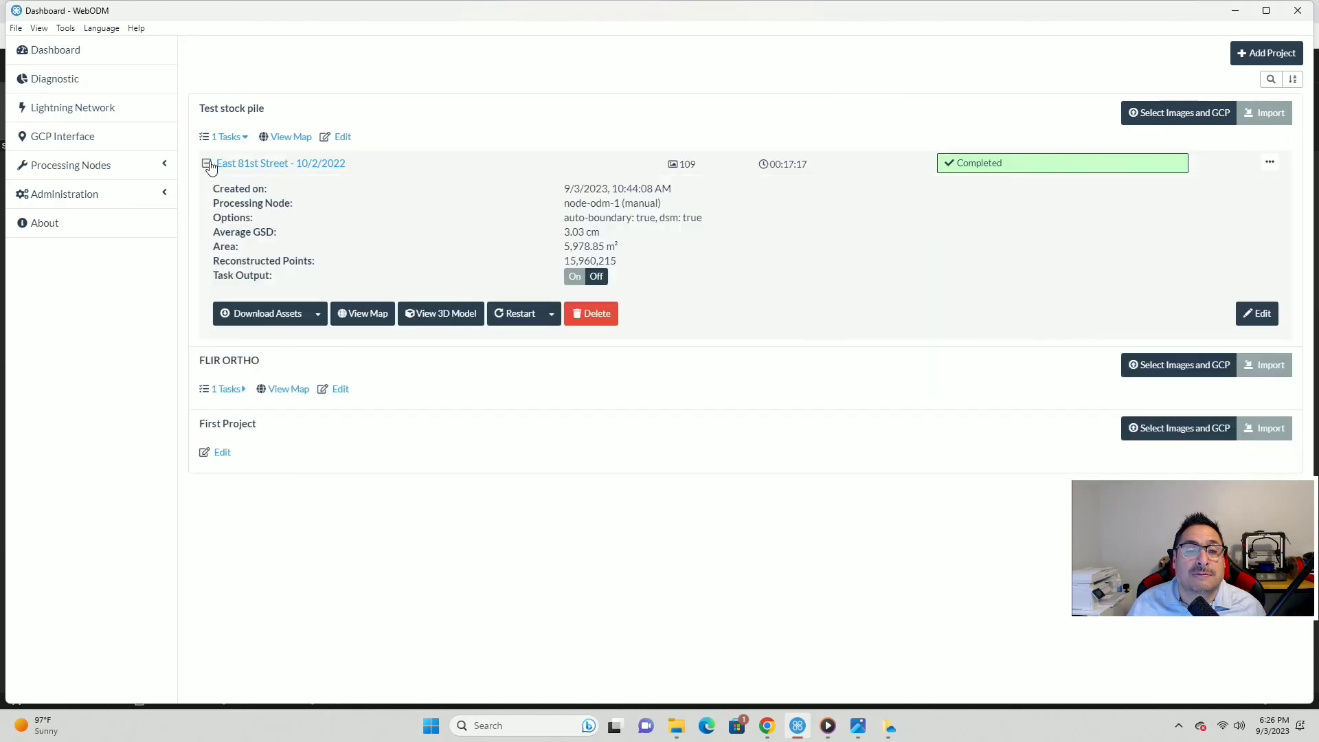
click(453, 314)
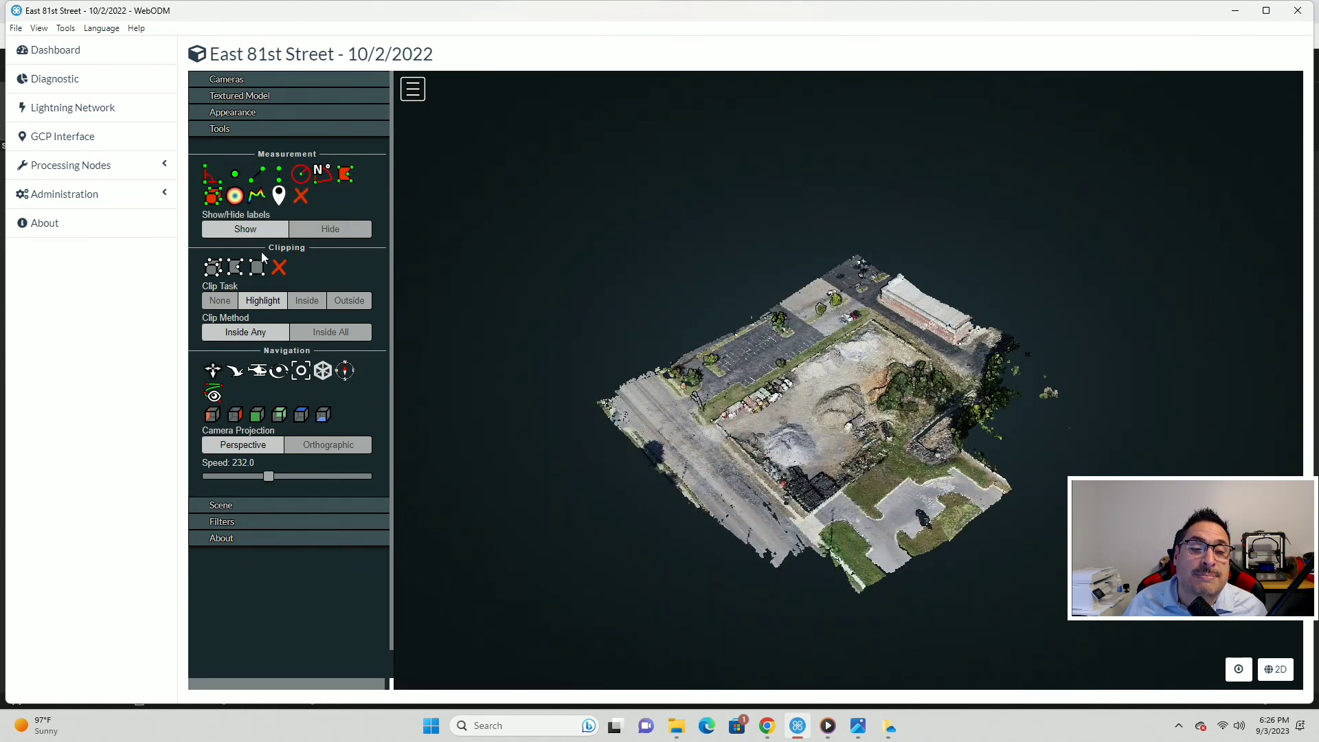
- Zoom and tilt the East 81st Street point cloud, then return to the PIX4Dcloud map in Chrome
scroll(823, 437, up, 6)
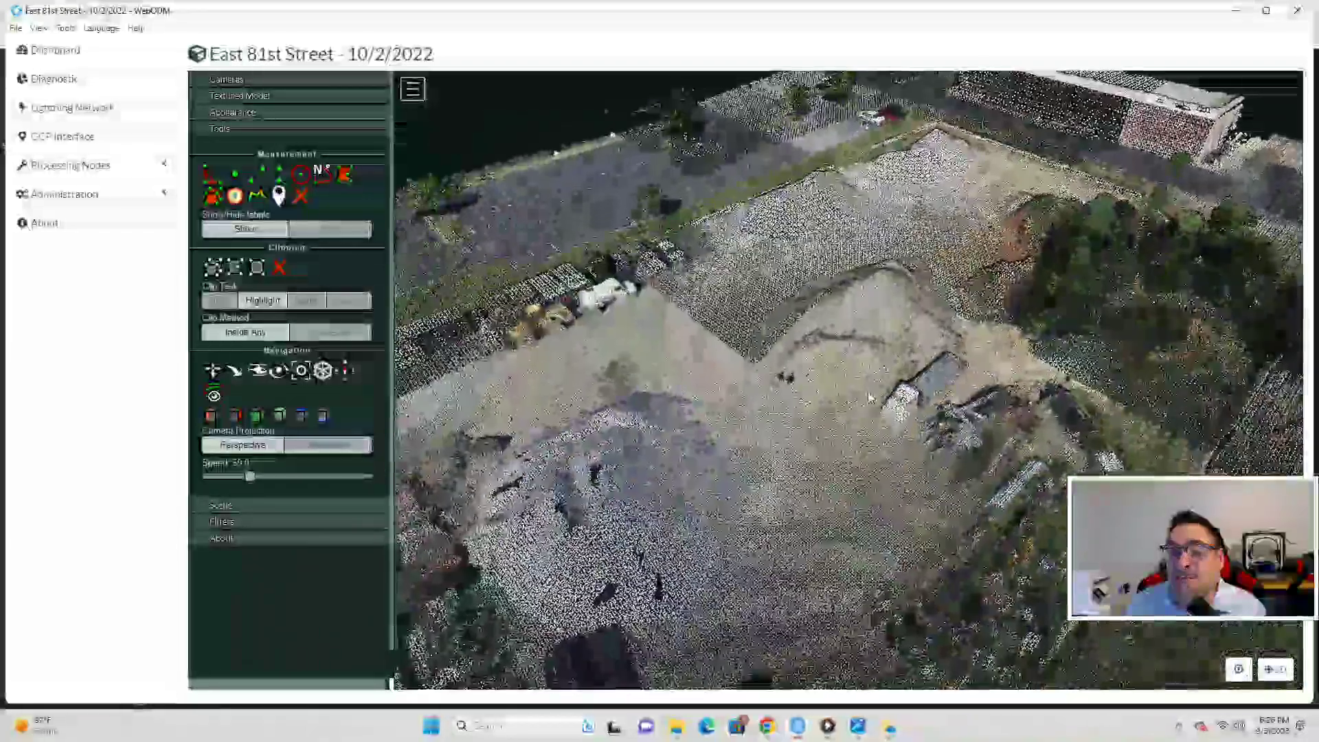
drag(869, 398, 898, 412)
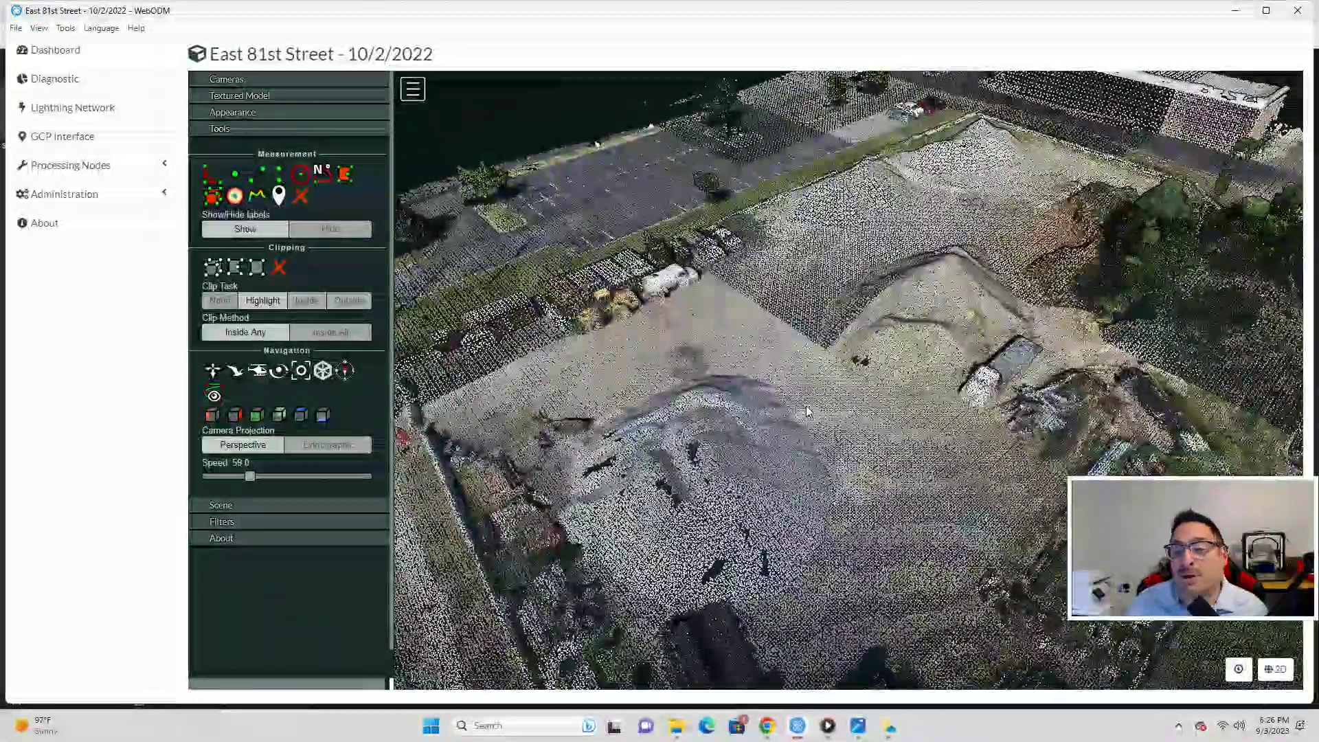
click(770, 725)
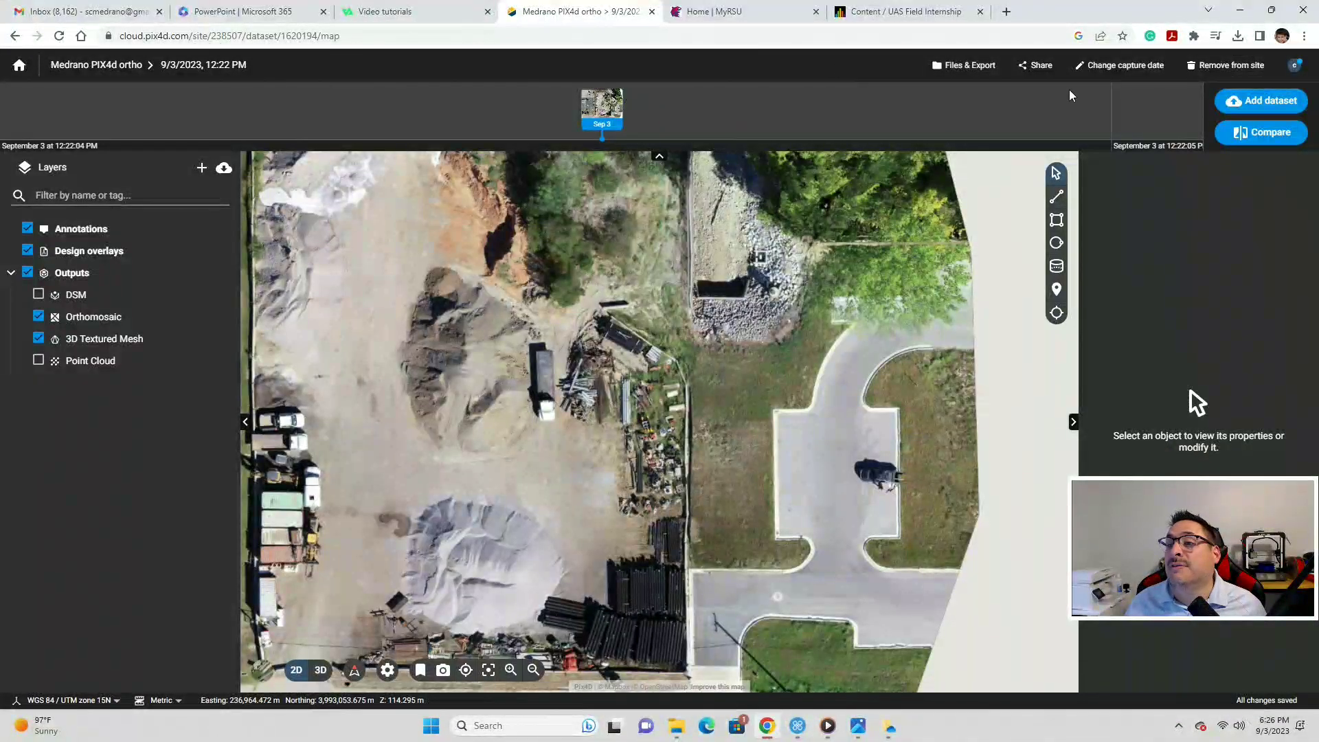
- Log out, sign back in with the account email and saved password, and open the home drive
click(1292, 66)
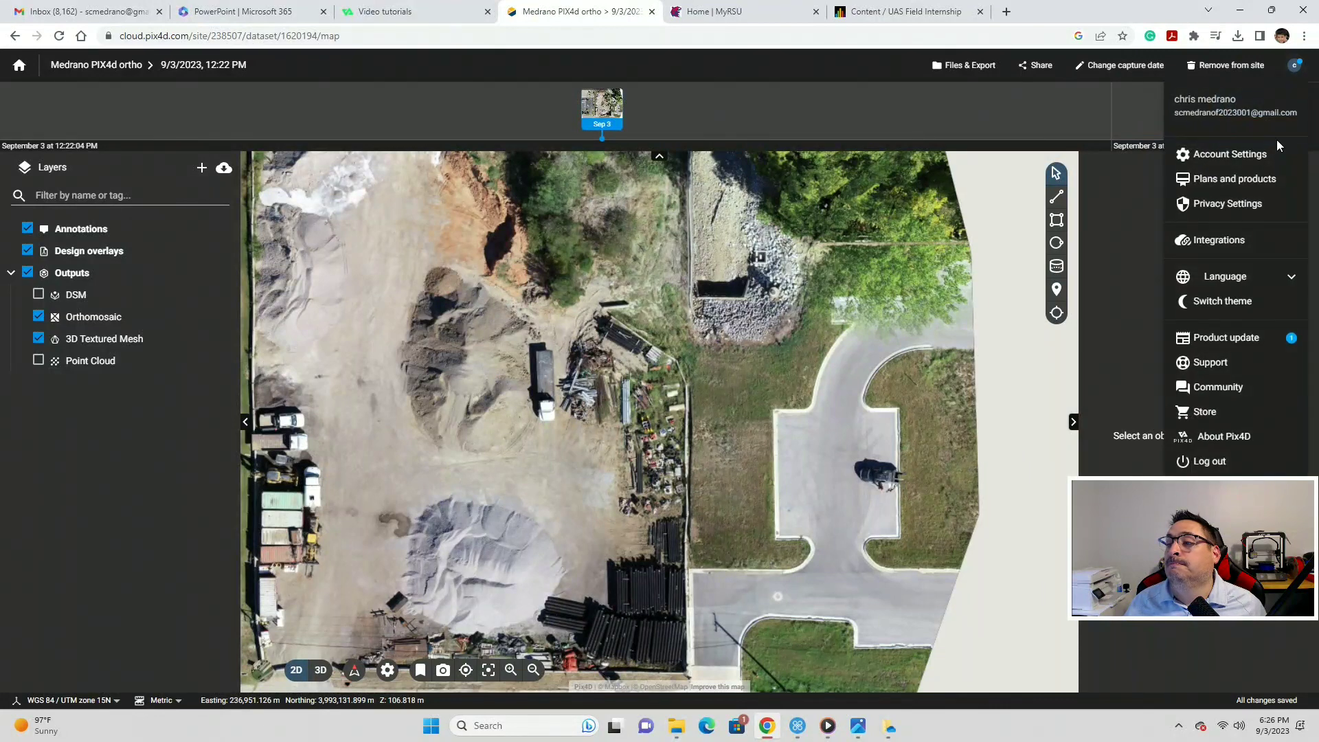
click(1221, 460)
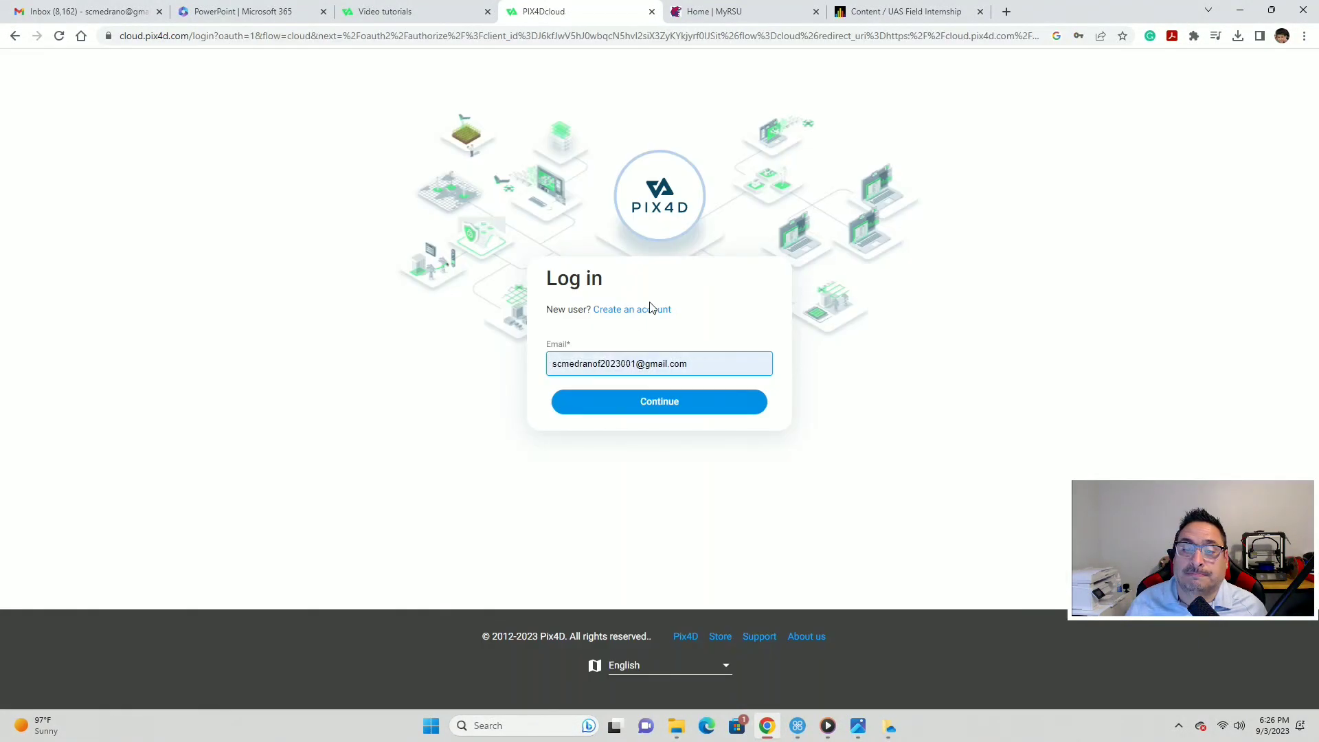
click(630, 412)
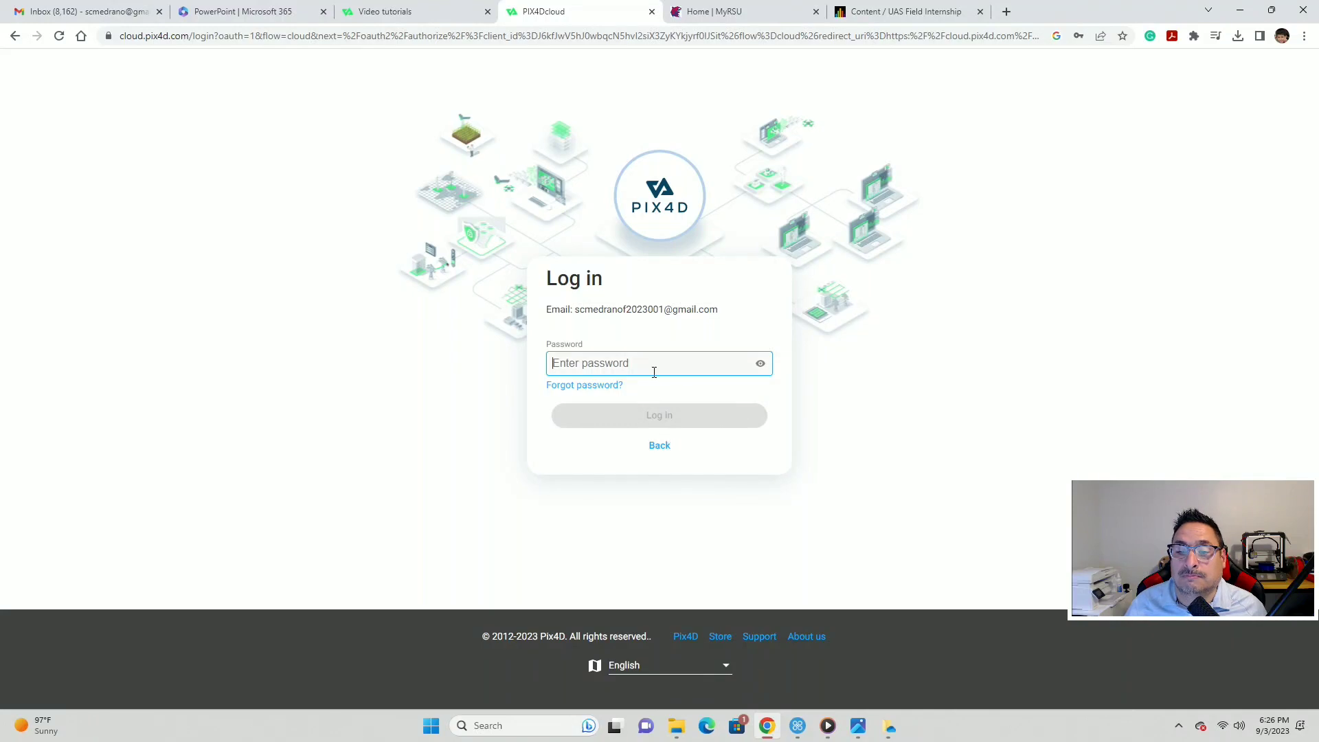
click(654, 366)
click(664, 420)
click(654, 418)
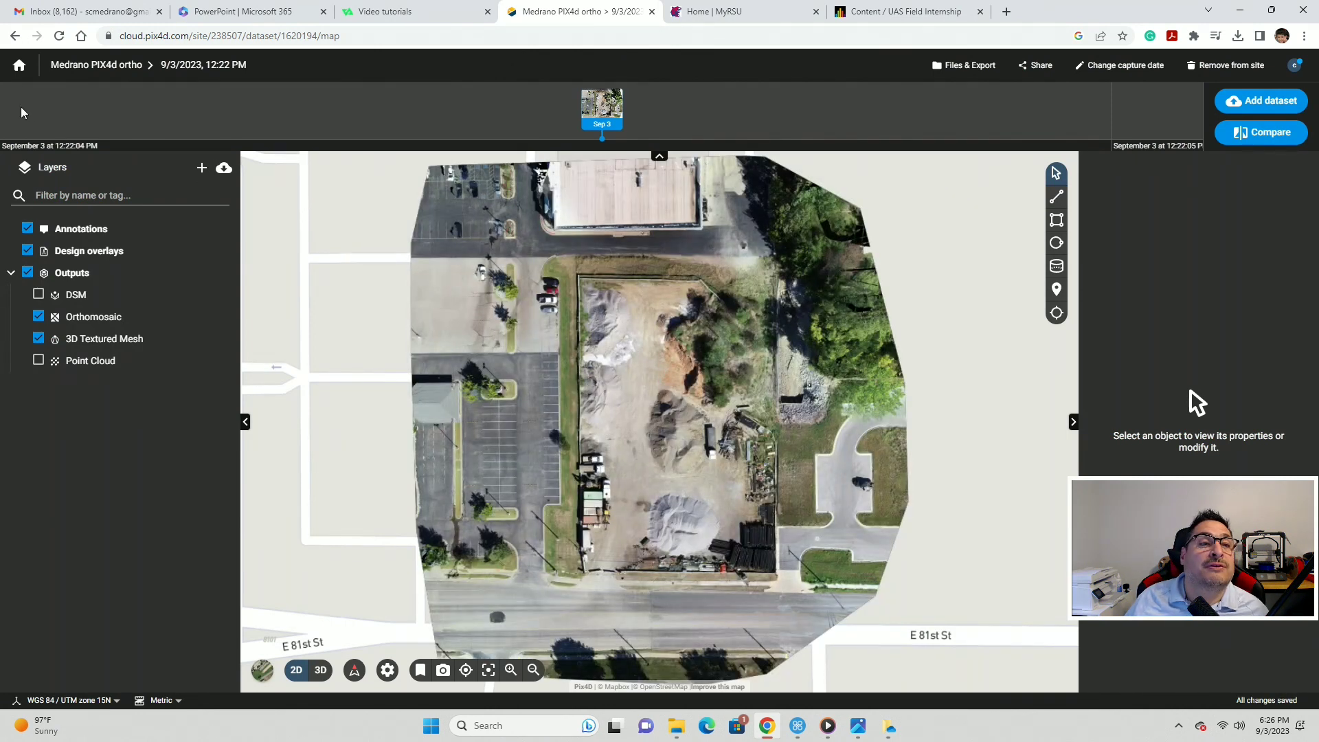
click(19, 70)
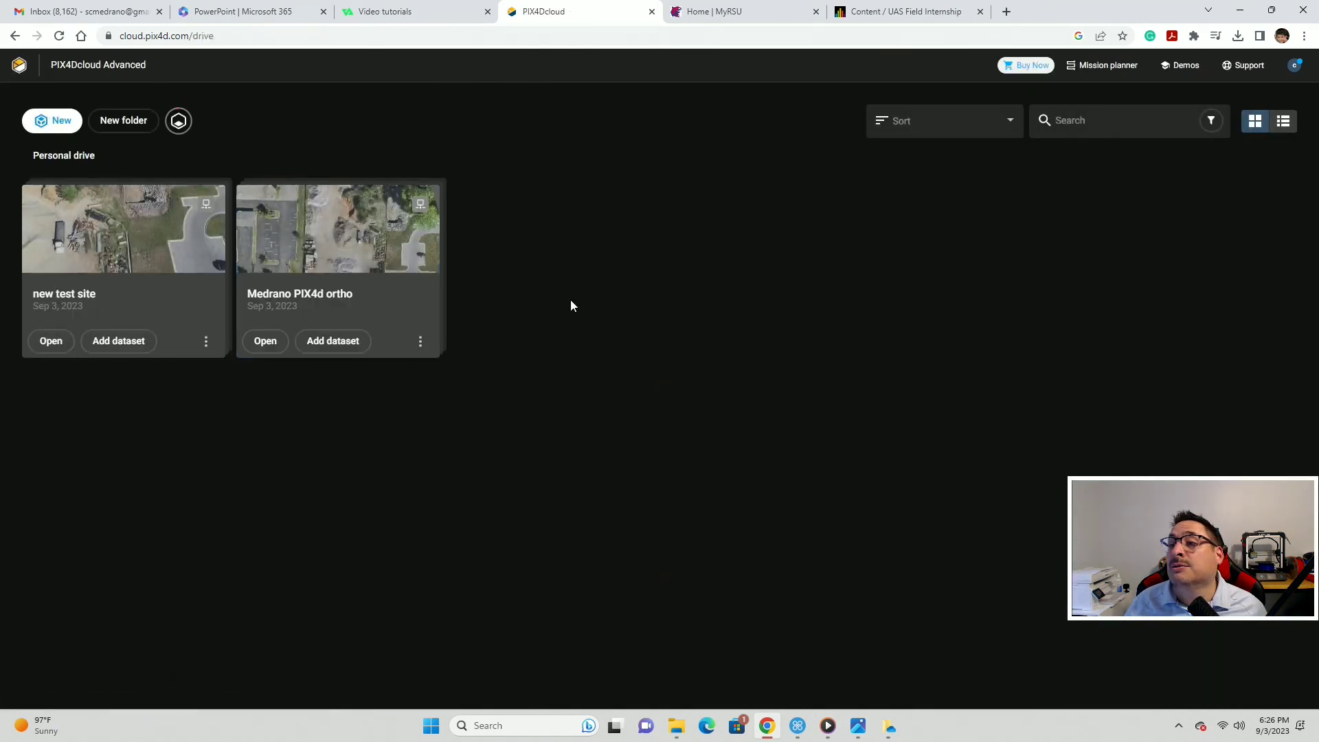
- Open the Quarry dataset from the Demos collection
click(1178, 65)
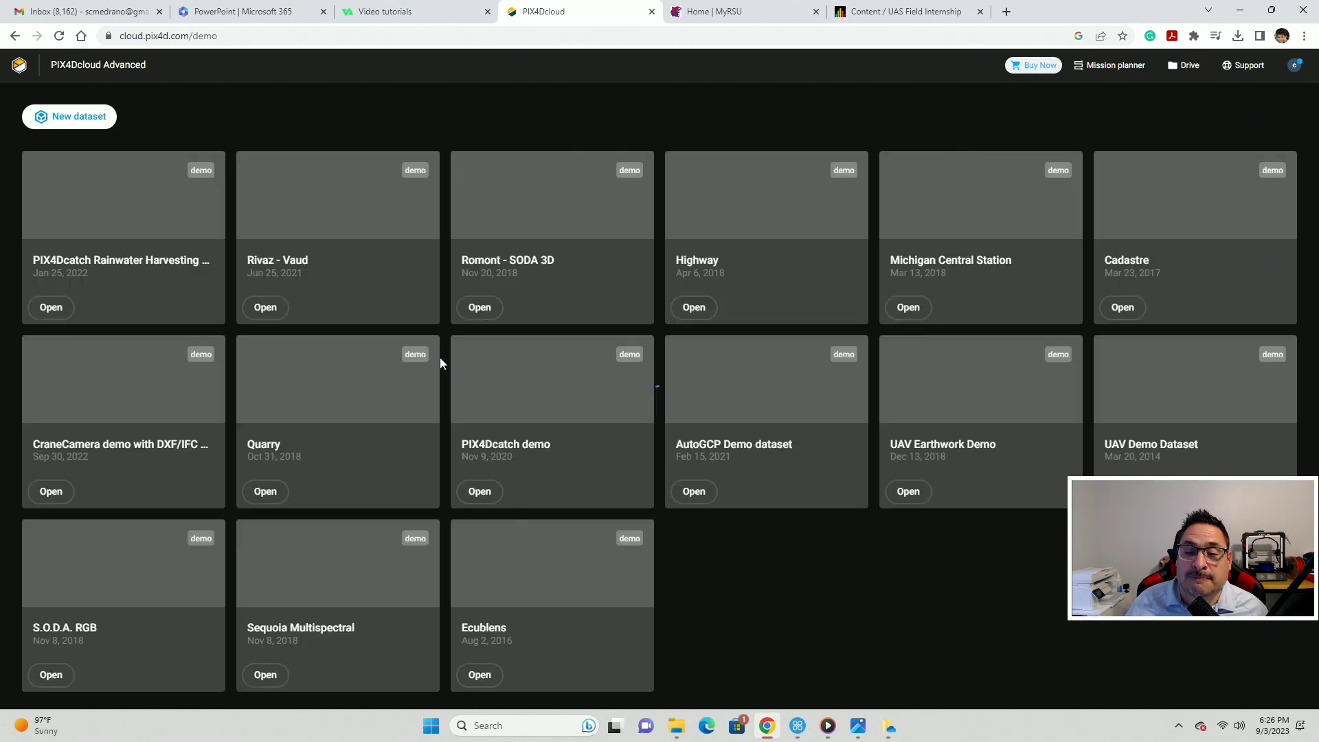
click(340, 404)
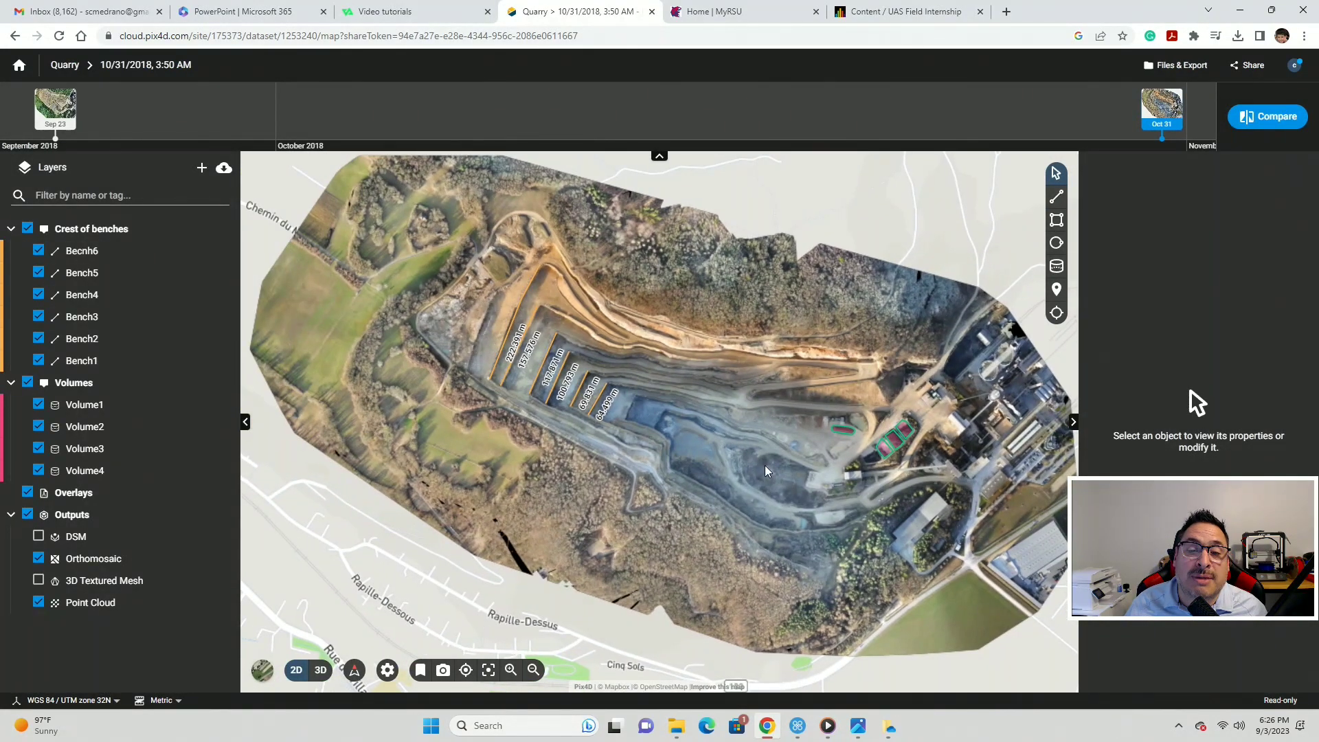
- Switch the Quarry to 3D and zoom around the bench point cloud, then bring WebODM forward
scroll(698, 435, up, 2)
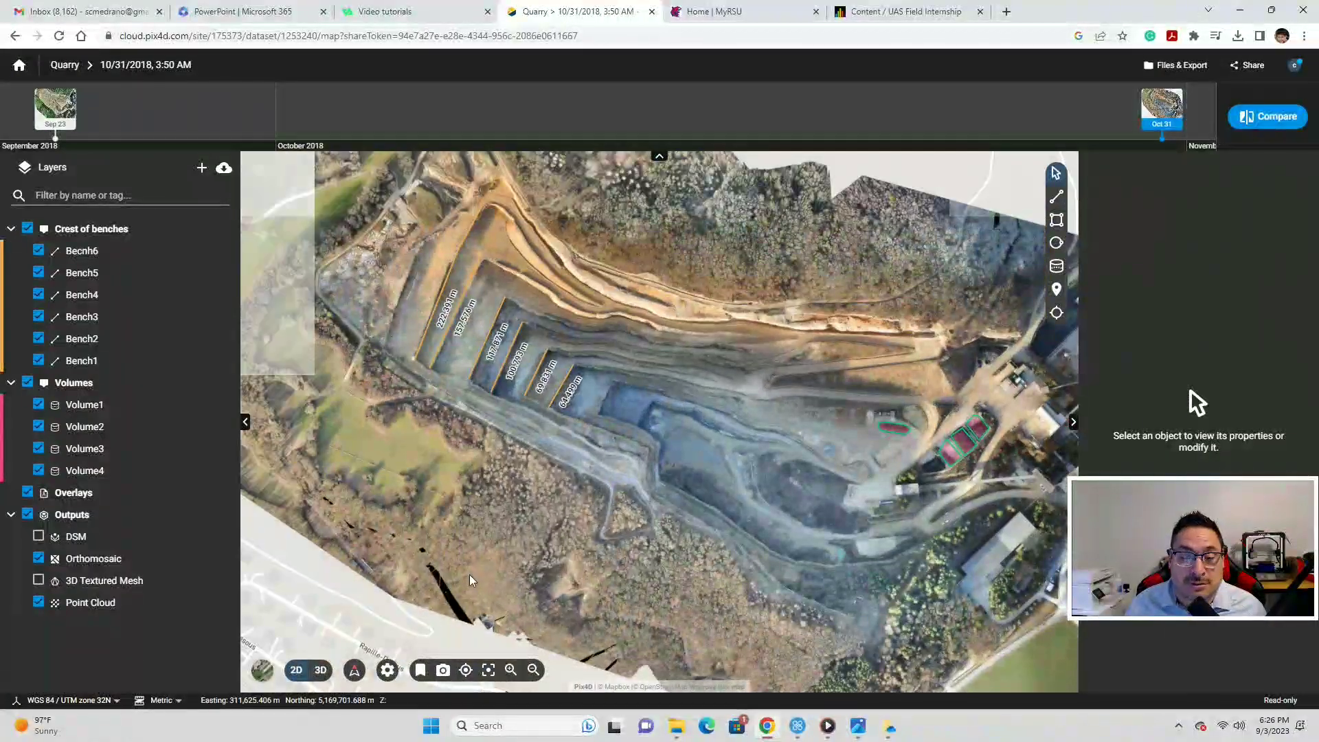
click(319, 670)
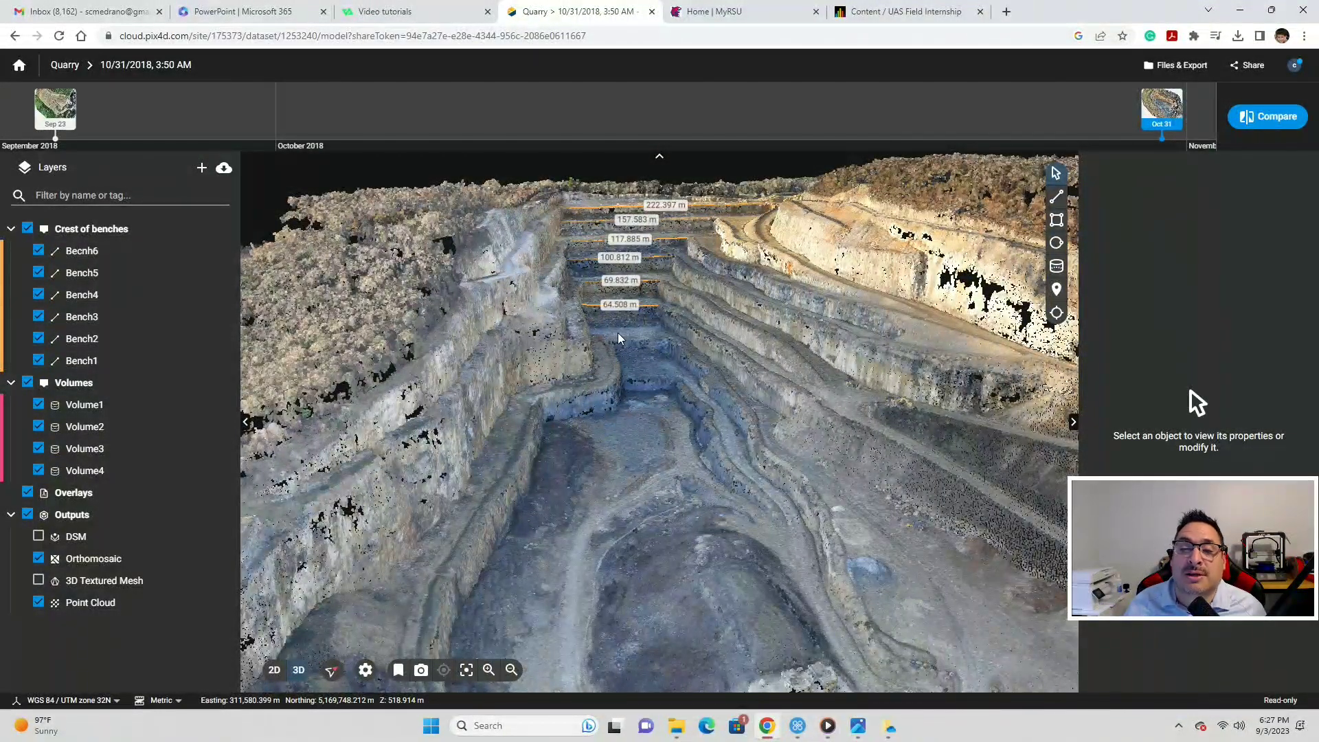
scroll(614, 330, up, 6)
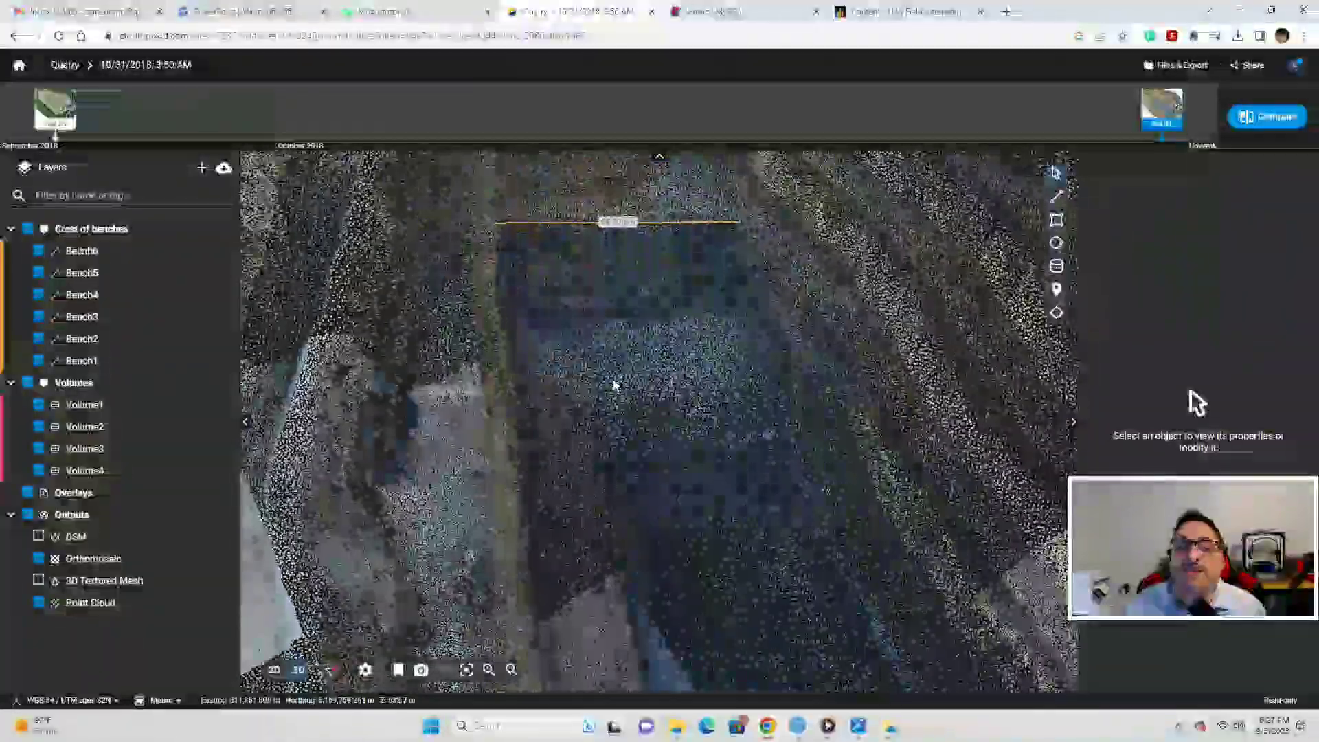
scroll(637, 256, down, 5)
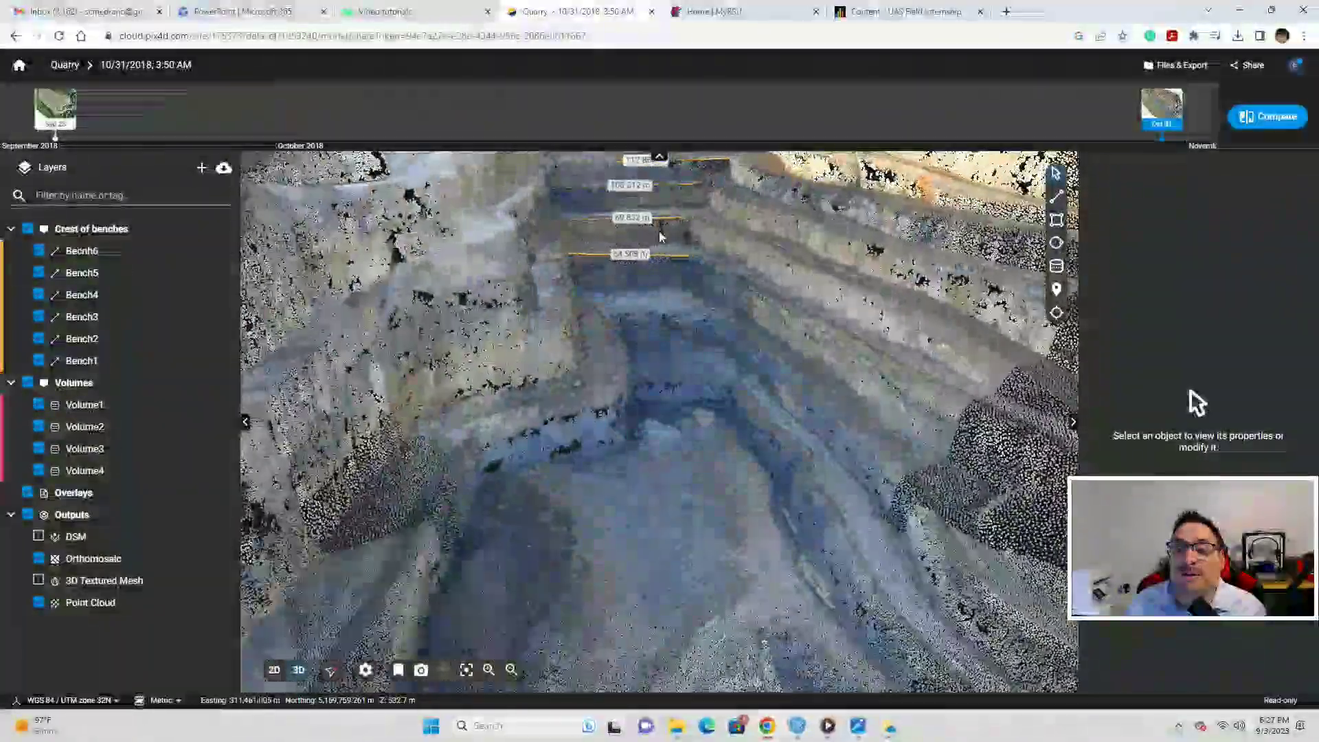
scroll(651, 341, down, 3)
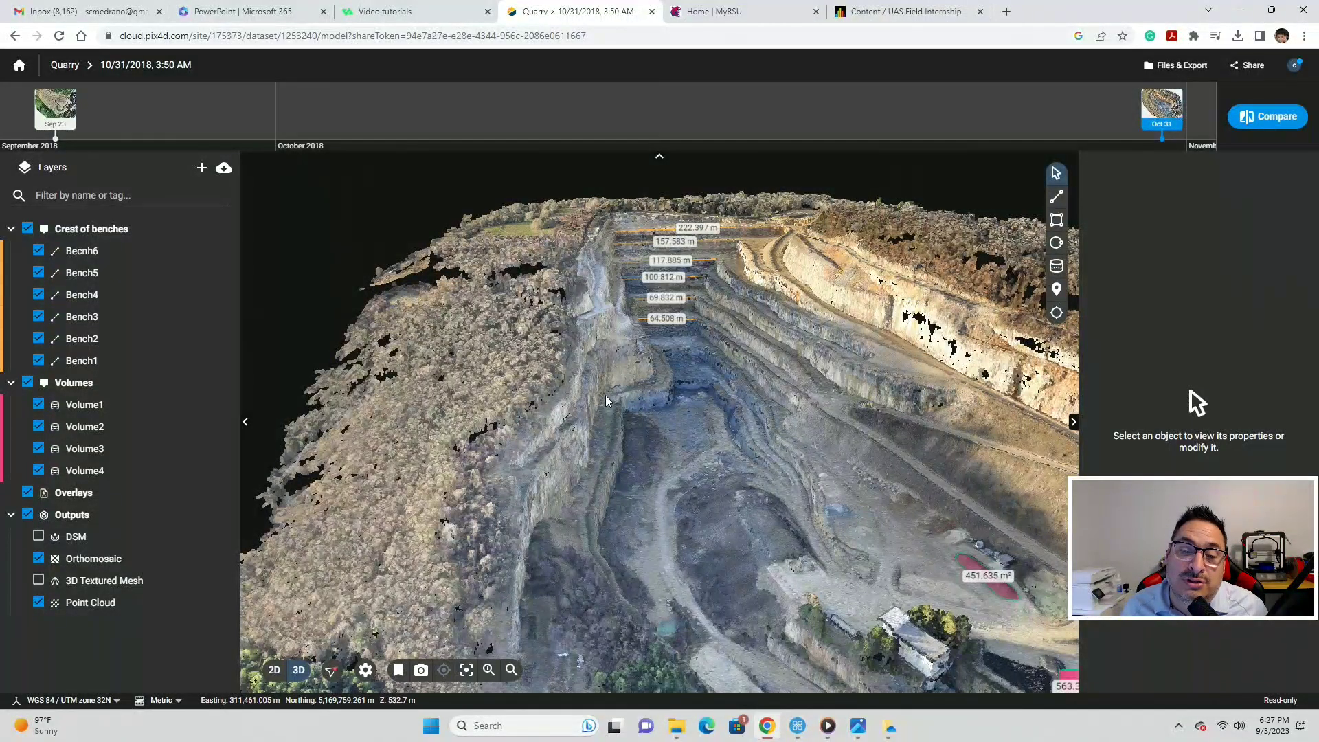
scroll(667, 375, down, 1)
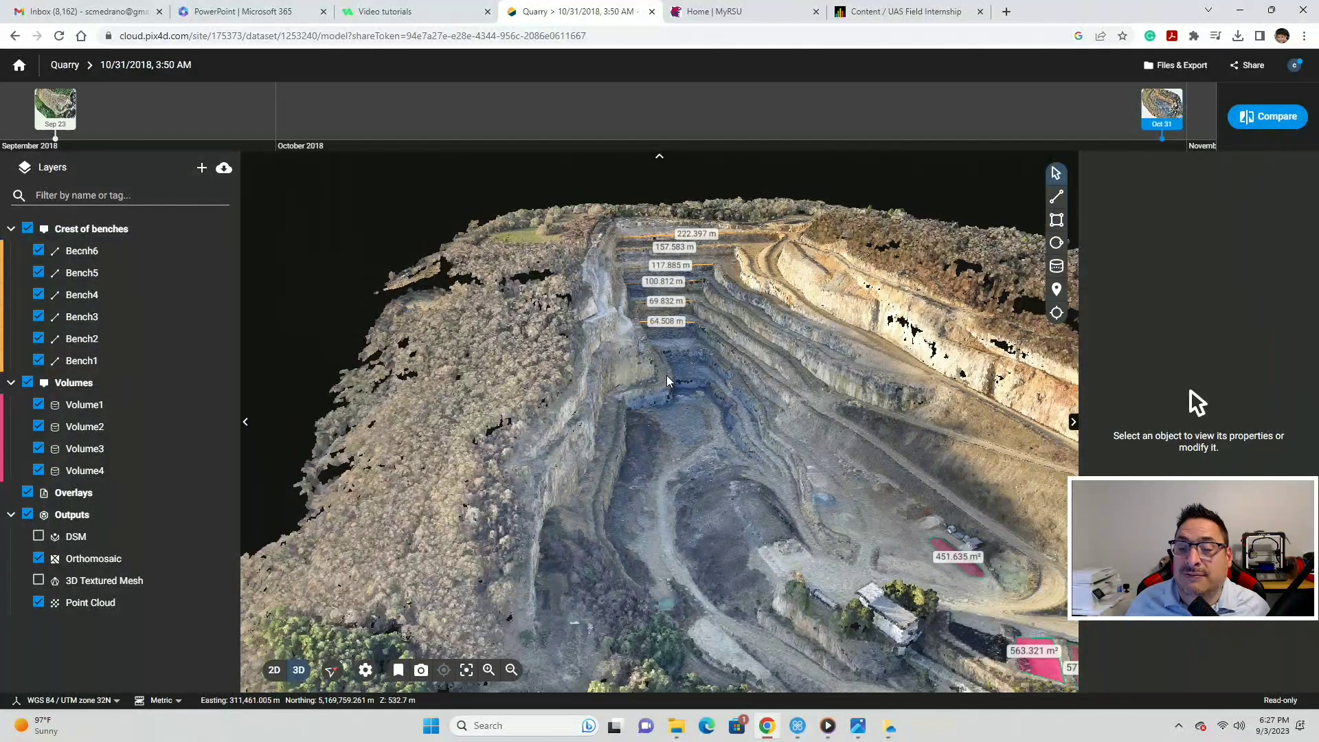
scroll(666, 375, down, 10)
scroll(646, 365, up, 10)
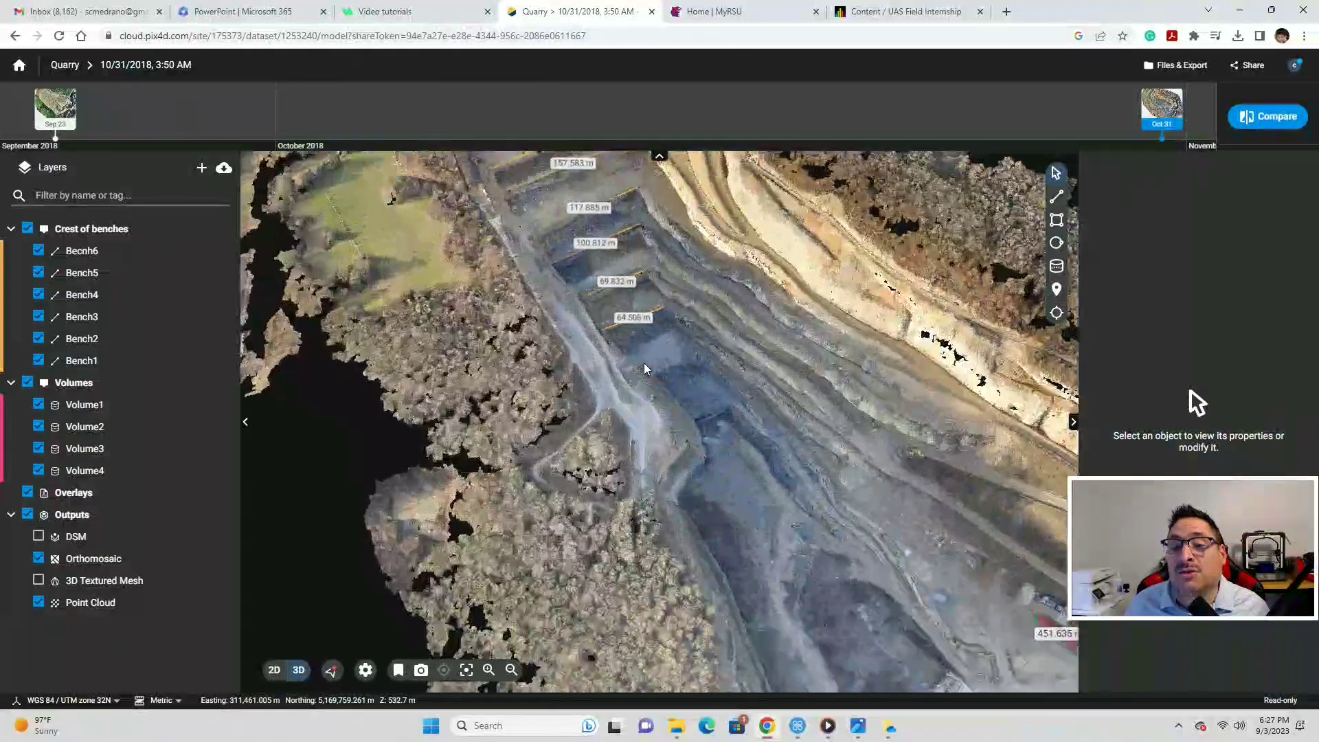
scroll(644, 364, up, 3)
scroll(591, 365, down, 5)
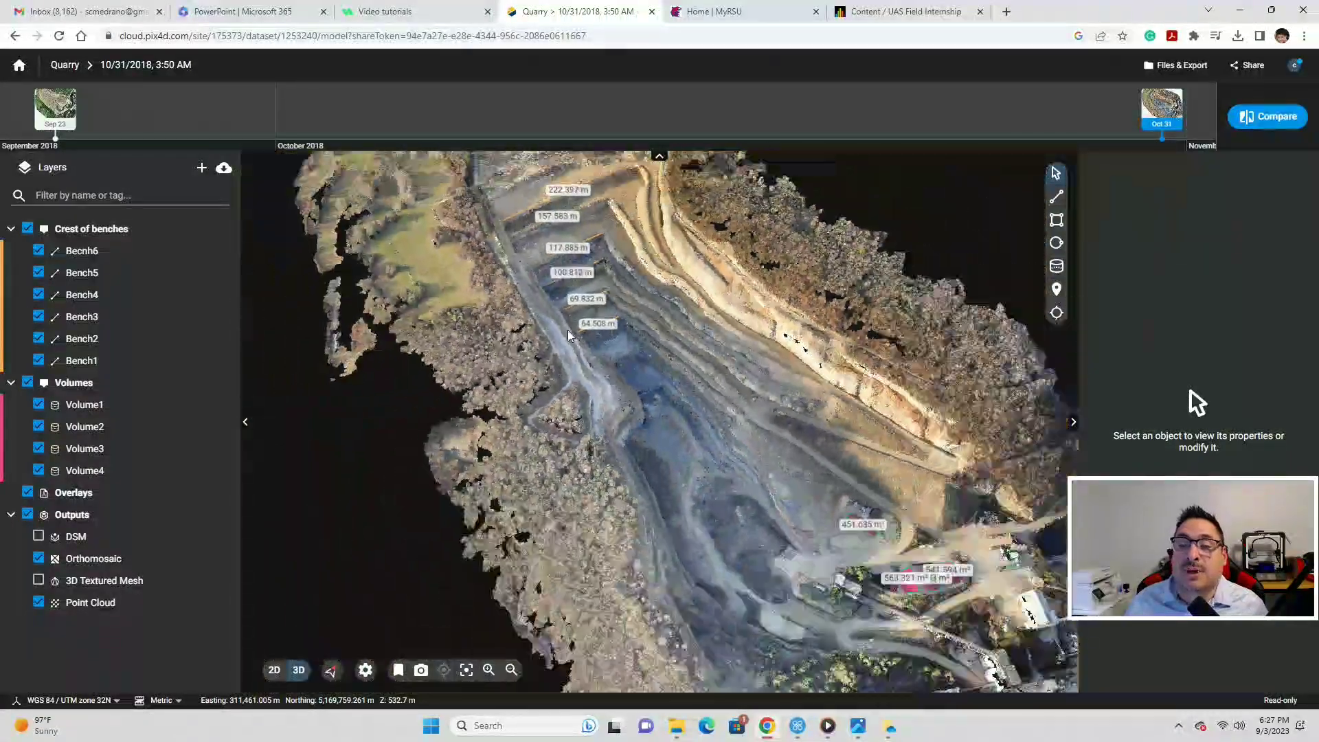
scroll(568, 331, down, 2)
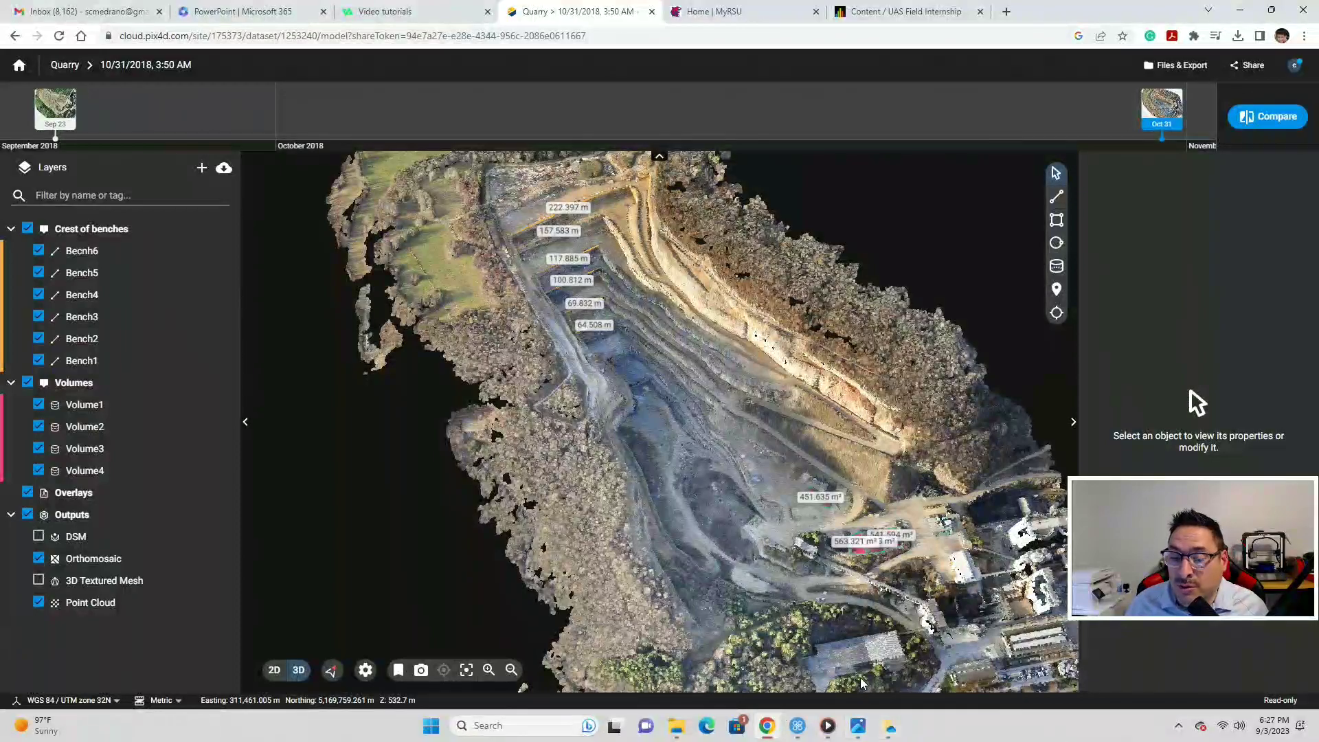
click(796, 726)
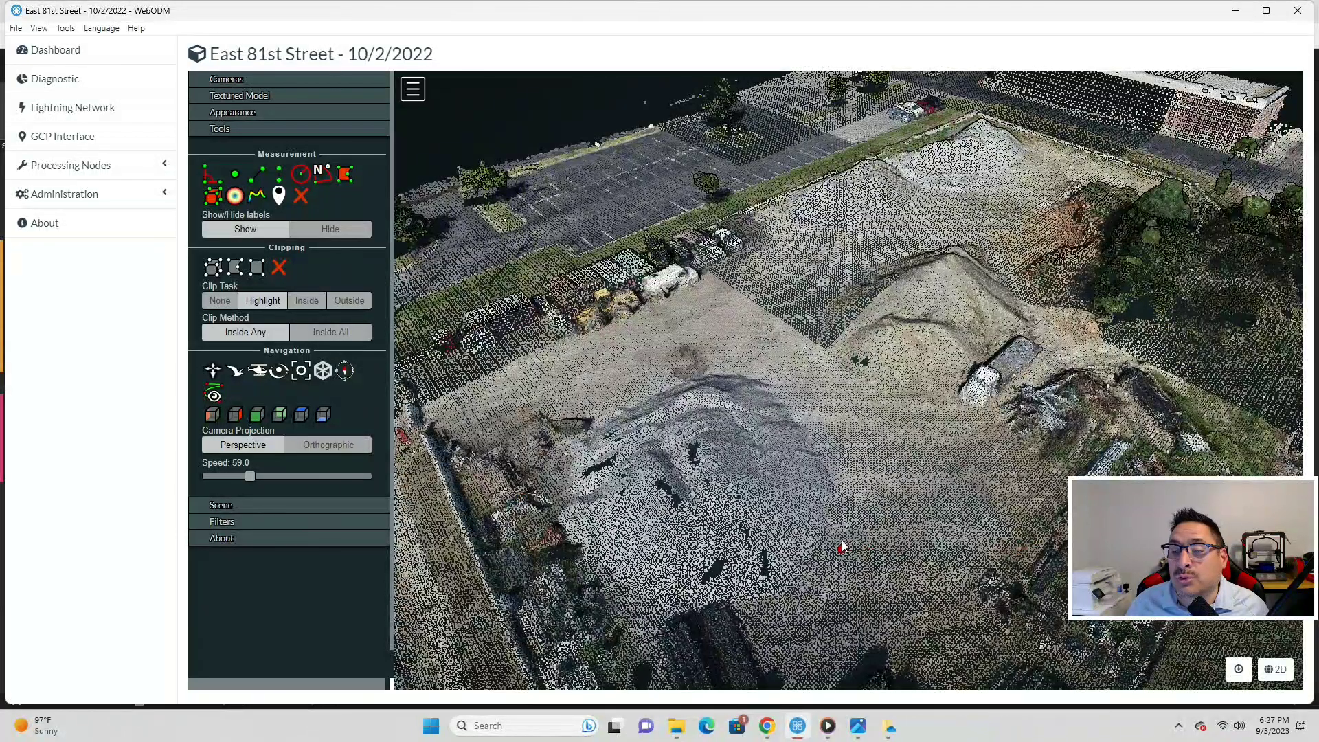
- Measure a five-segment distance path across the lot (15.24, 11.81, 17.03, 6.57, 7.38 m), then switch to the drone photo folder
click(837, 501)
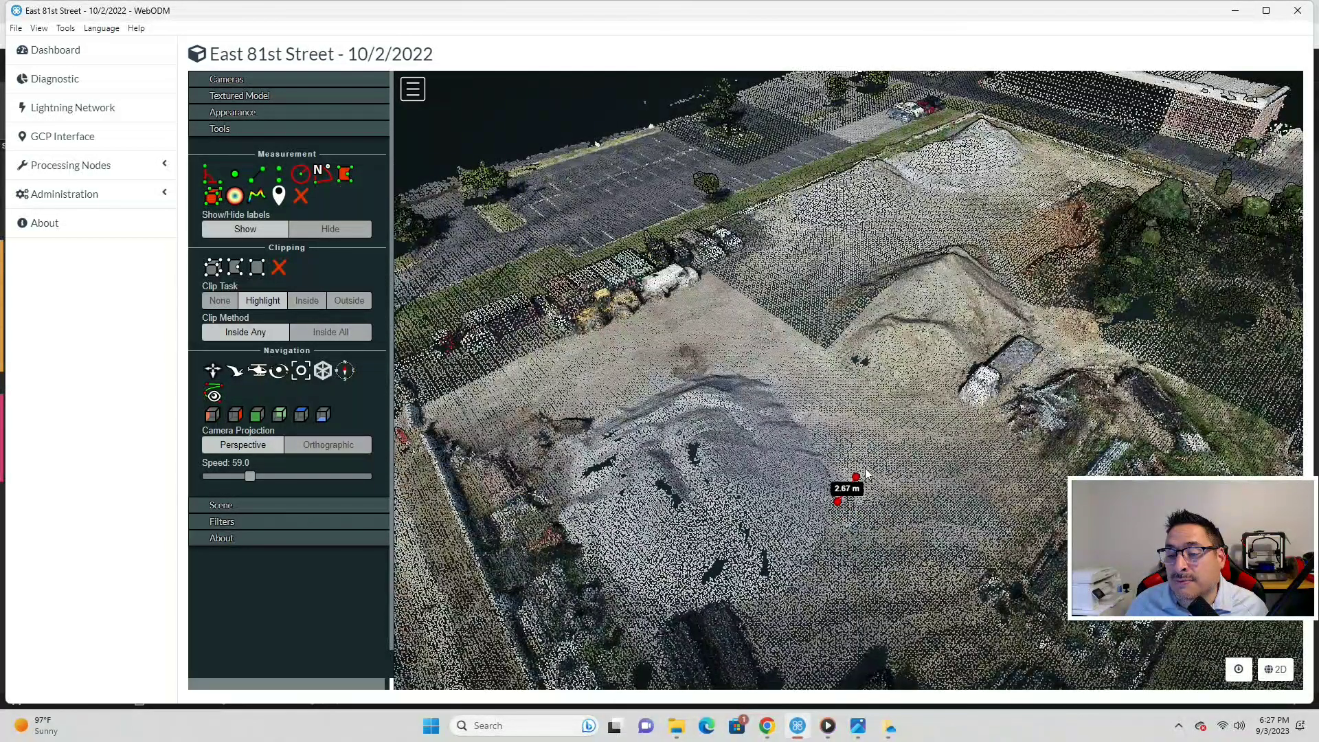
click(967, 405)
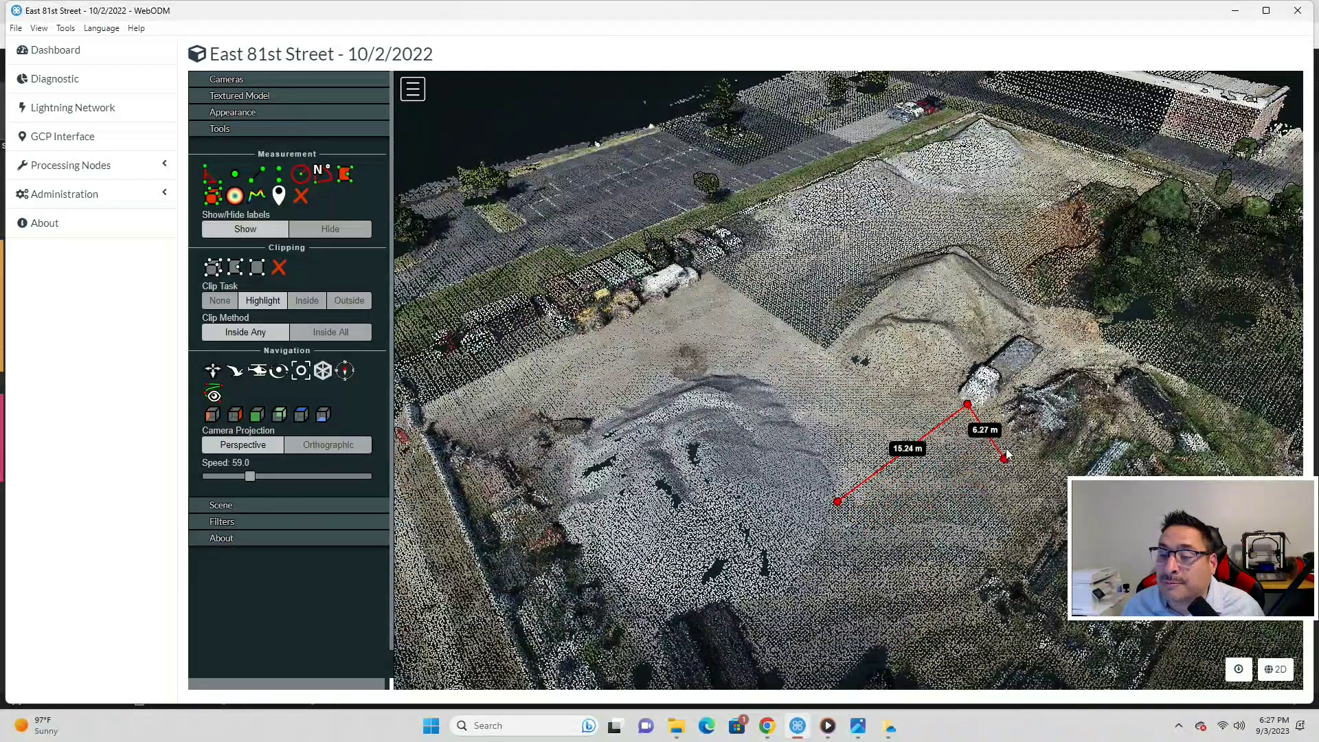
click(1064, 506)
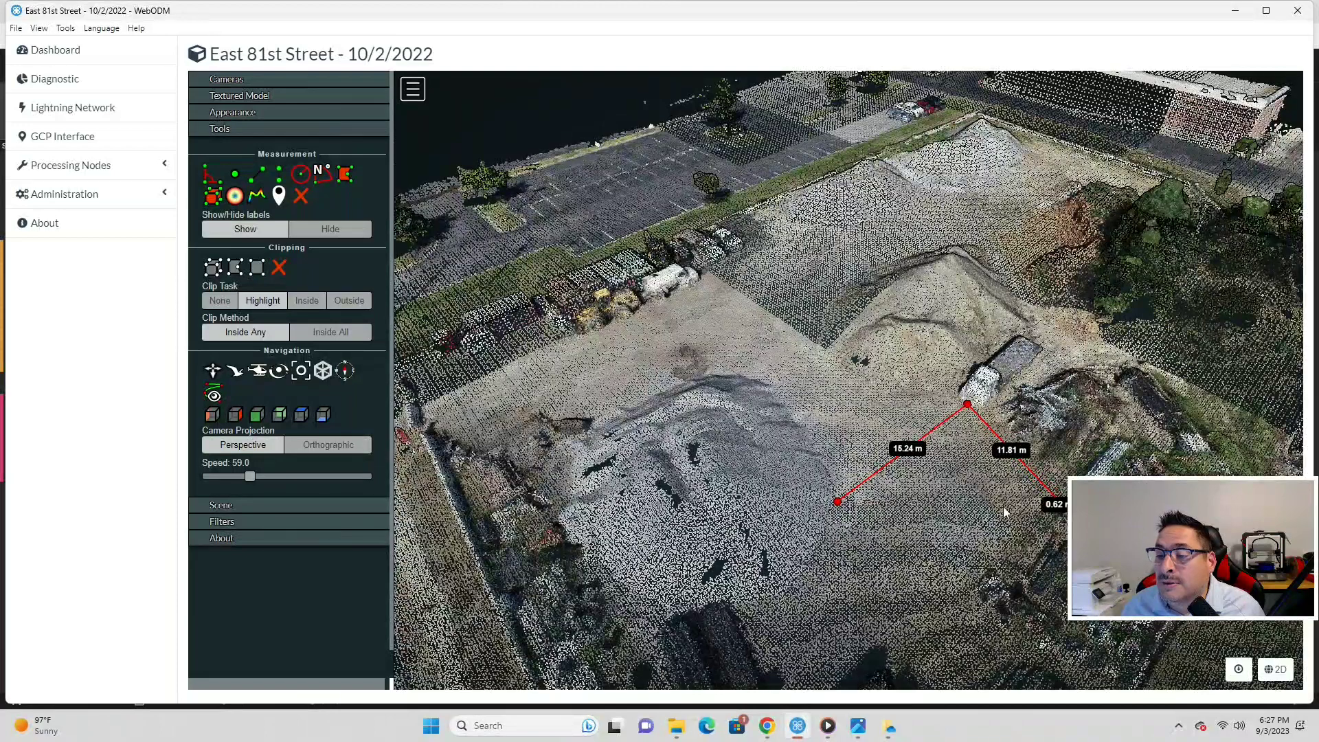
click(838, 505)
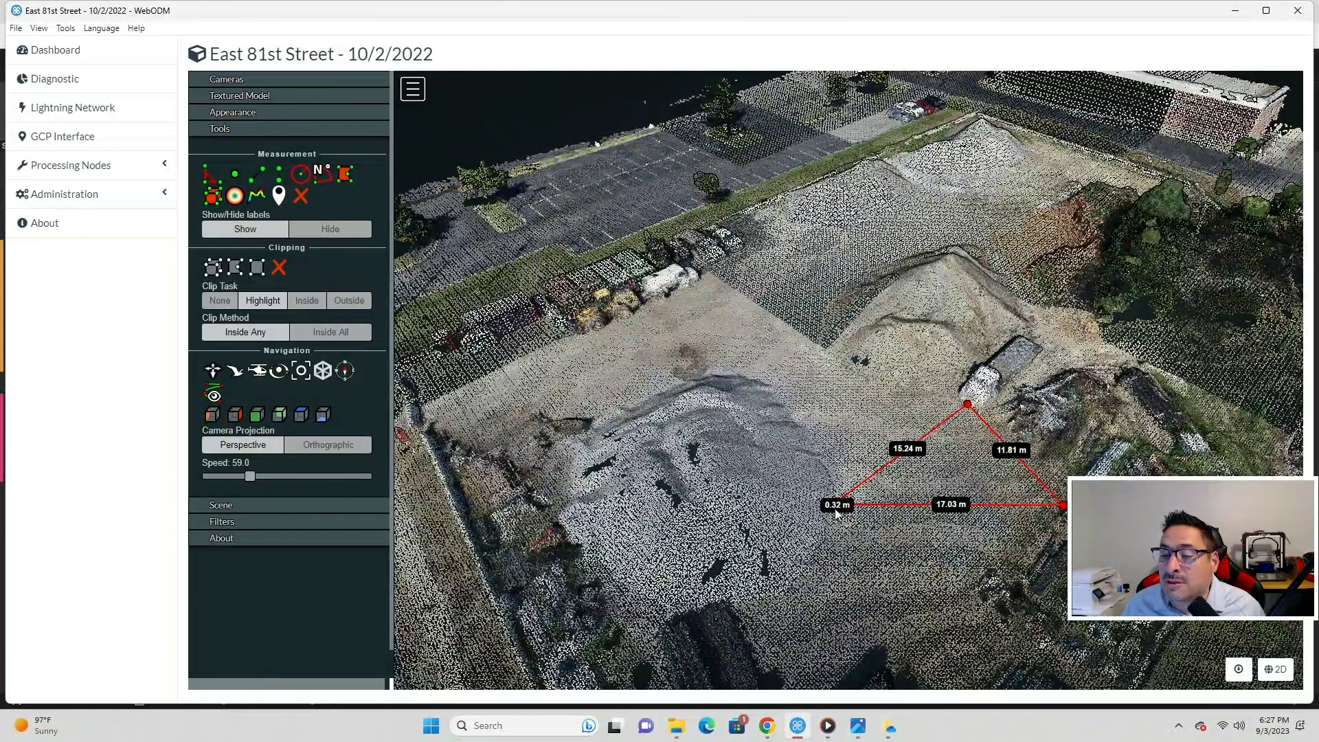
click(797, 579)
click(686, 608)
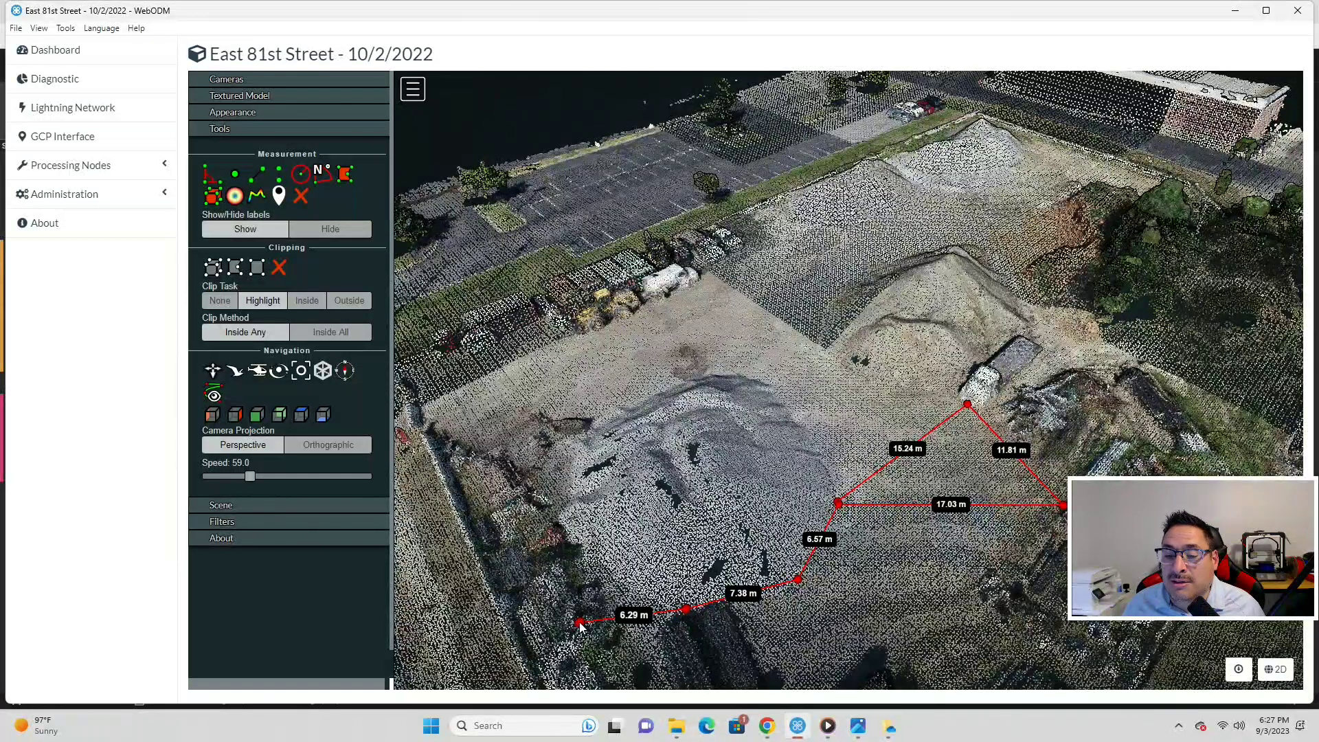
right_click(877, 545)
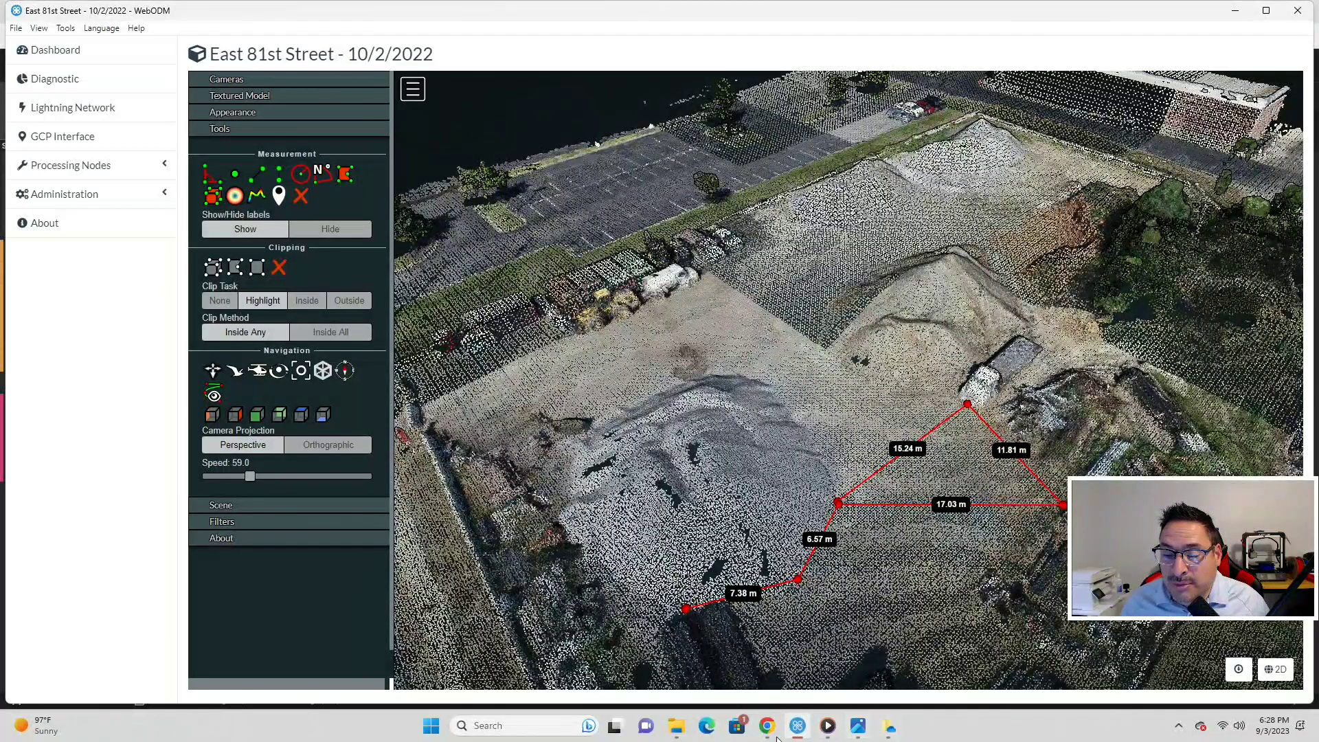
click(675, 727)
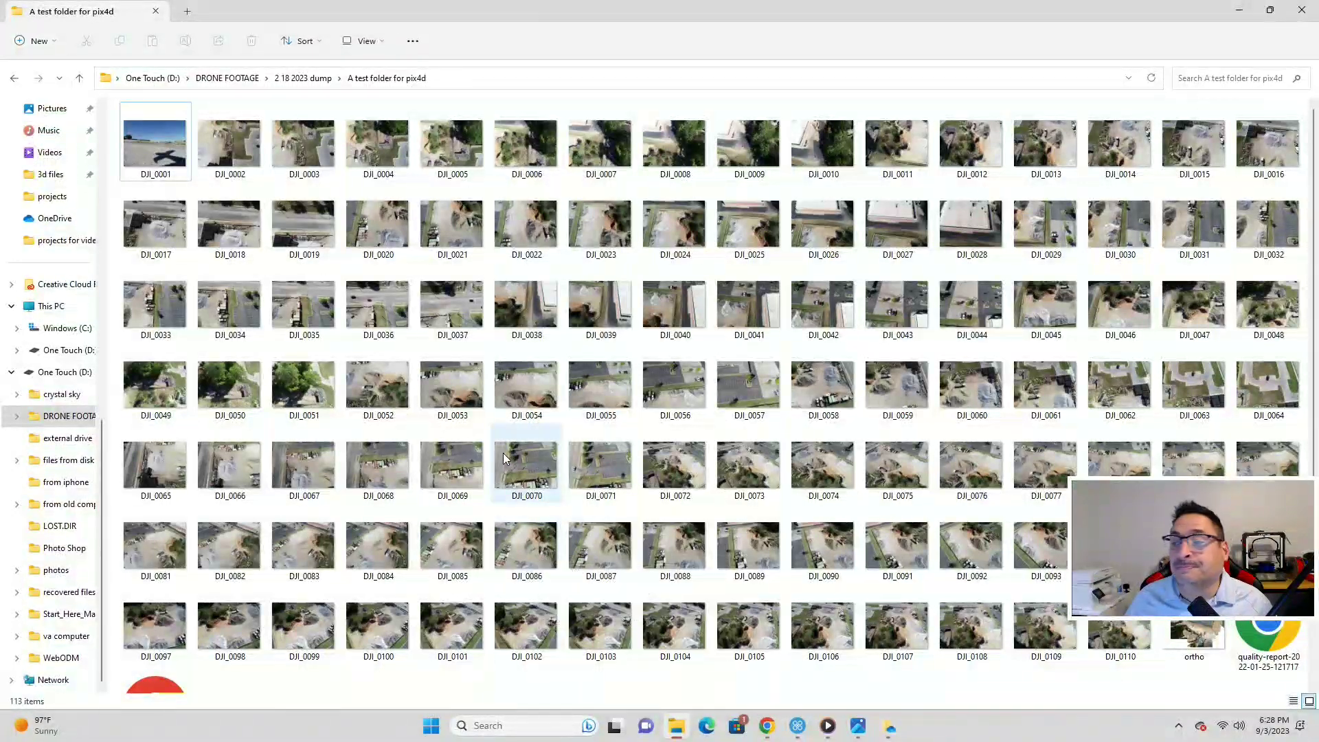
- Open the PIX4D quality report PDF listed below the DJI photos
scroll(503, 457, down, 2)
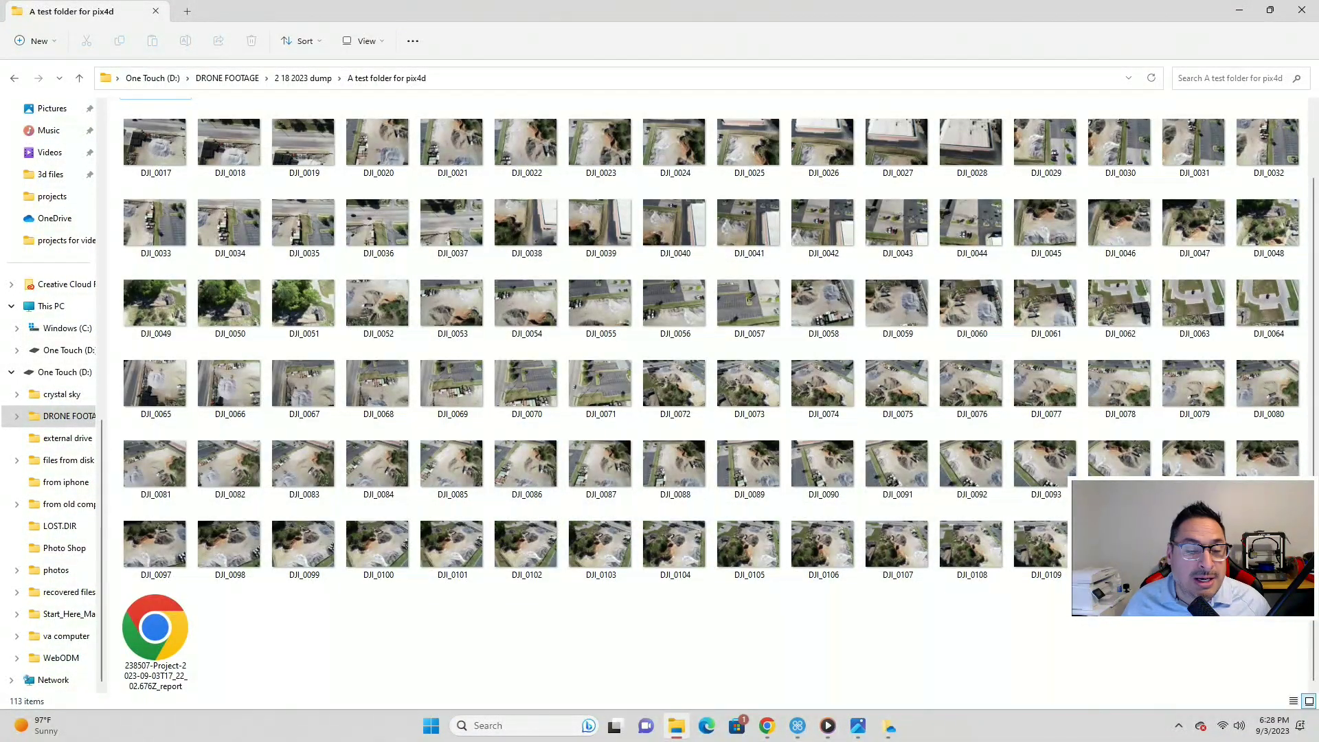
double_click(162, 633)
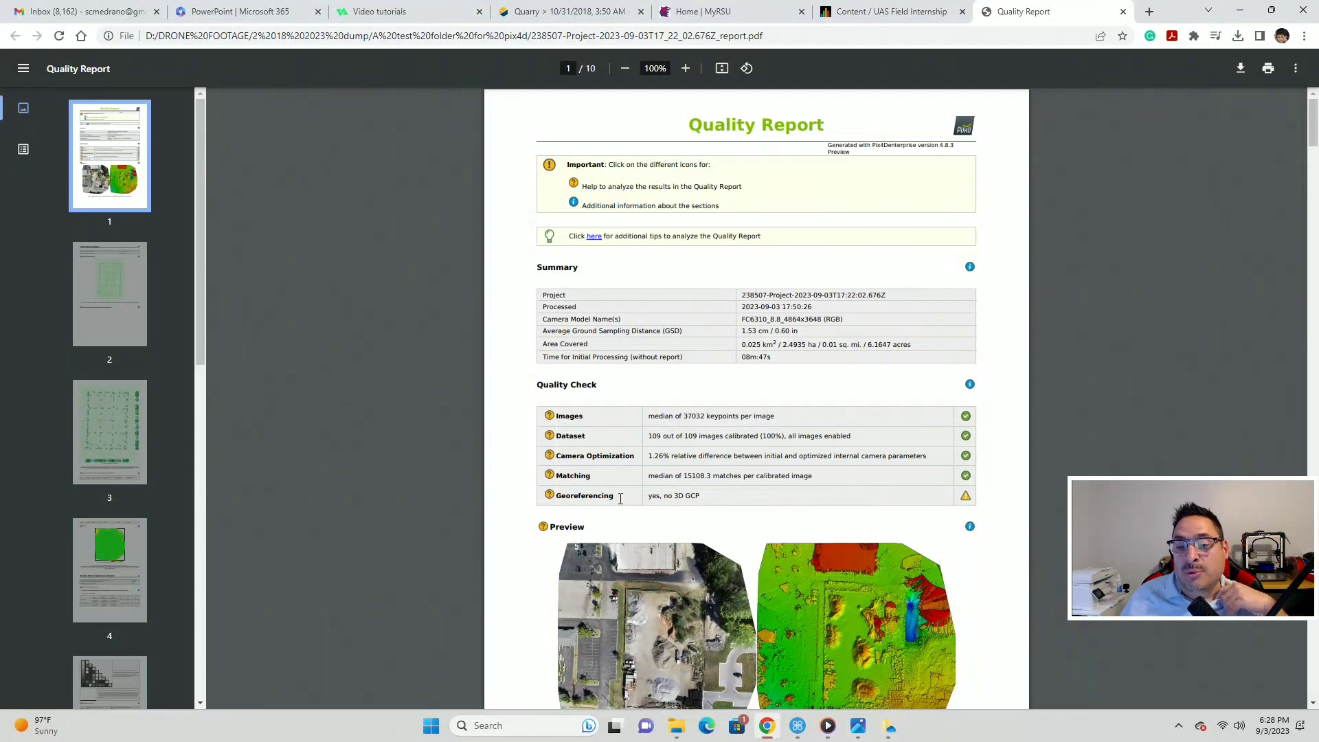
- Read the quality report down to the geolocation tables, then close it and go back to 'A test folder for pix4d'
scroll(620, 499, down, 3)
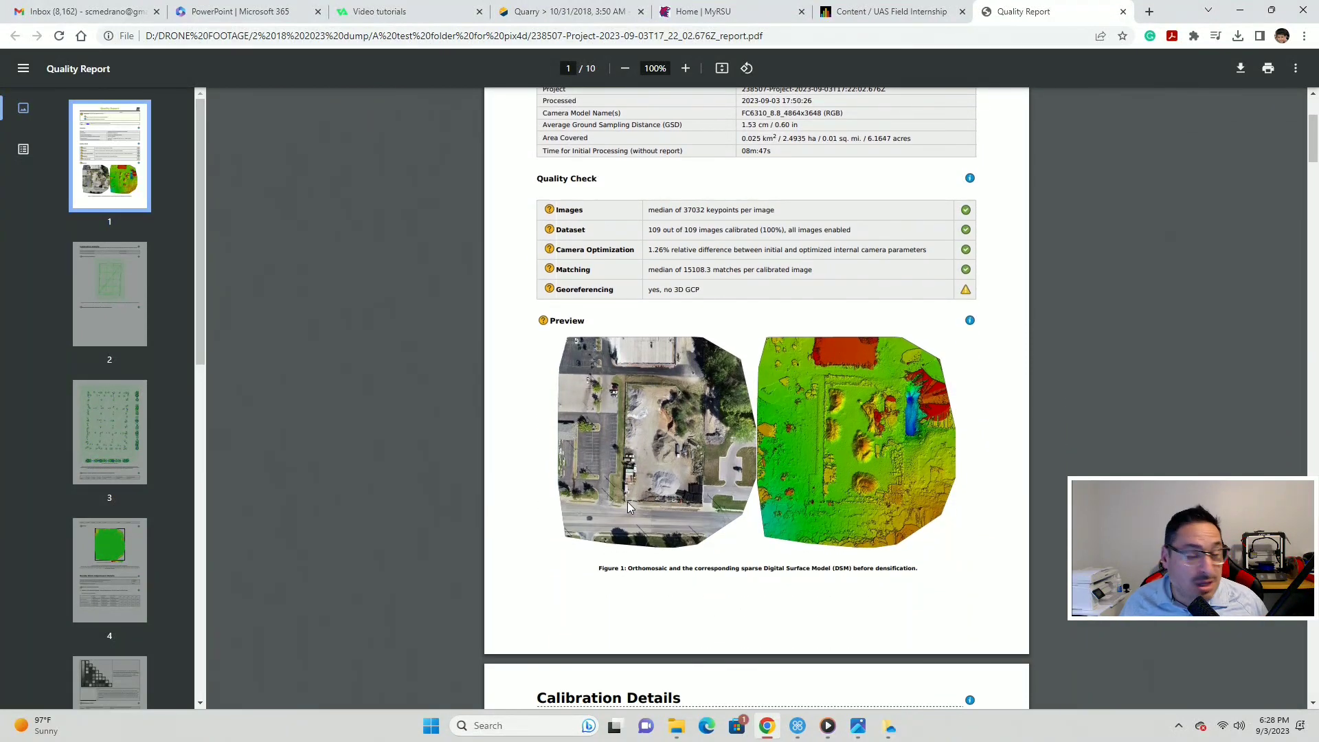
scroll(745, 225, up, 3)
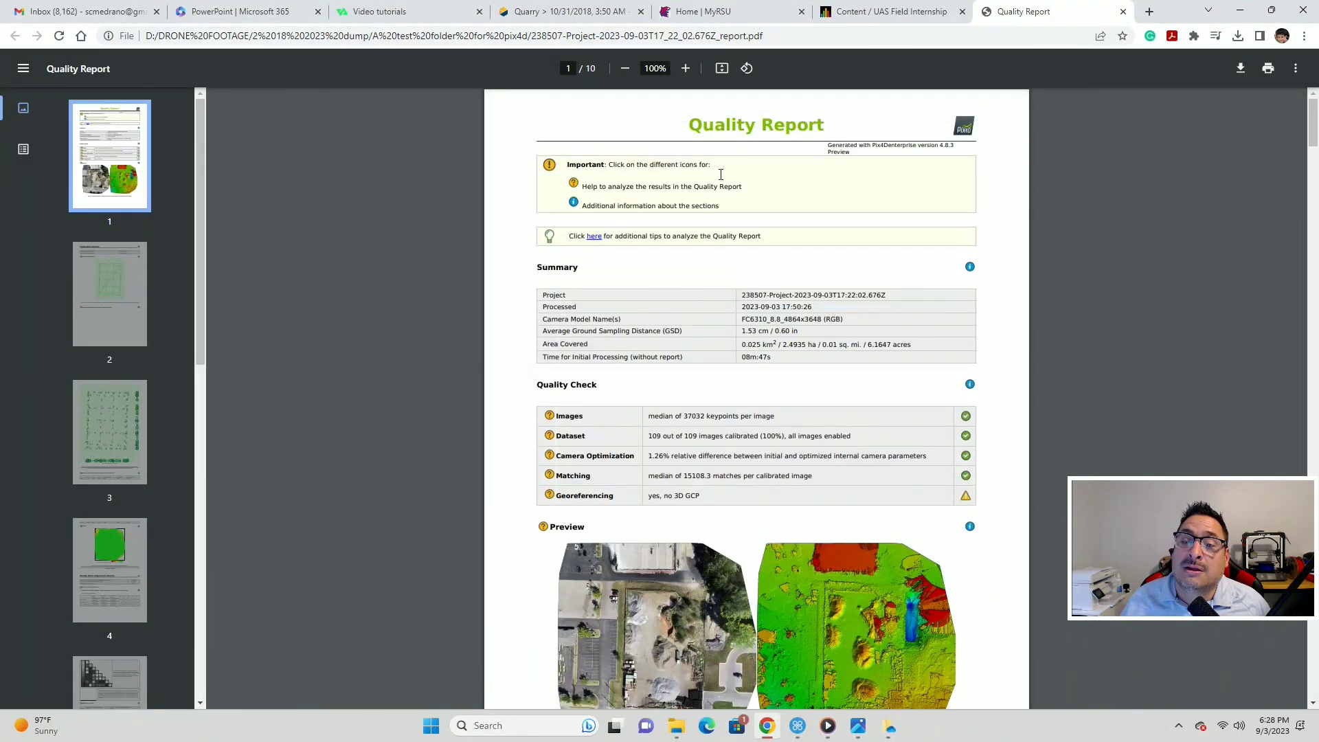
scroll(716, 445, down, 4)
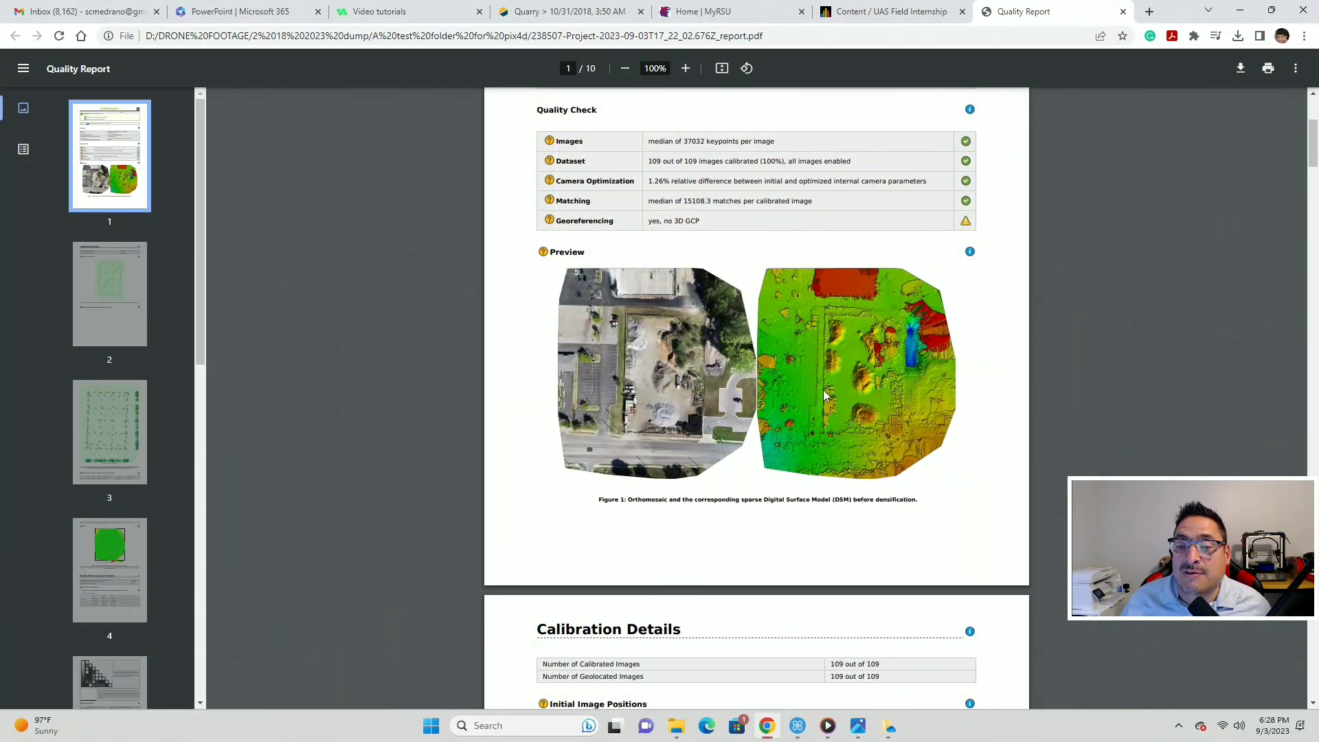
scroll(716, 493, down, 18)
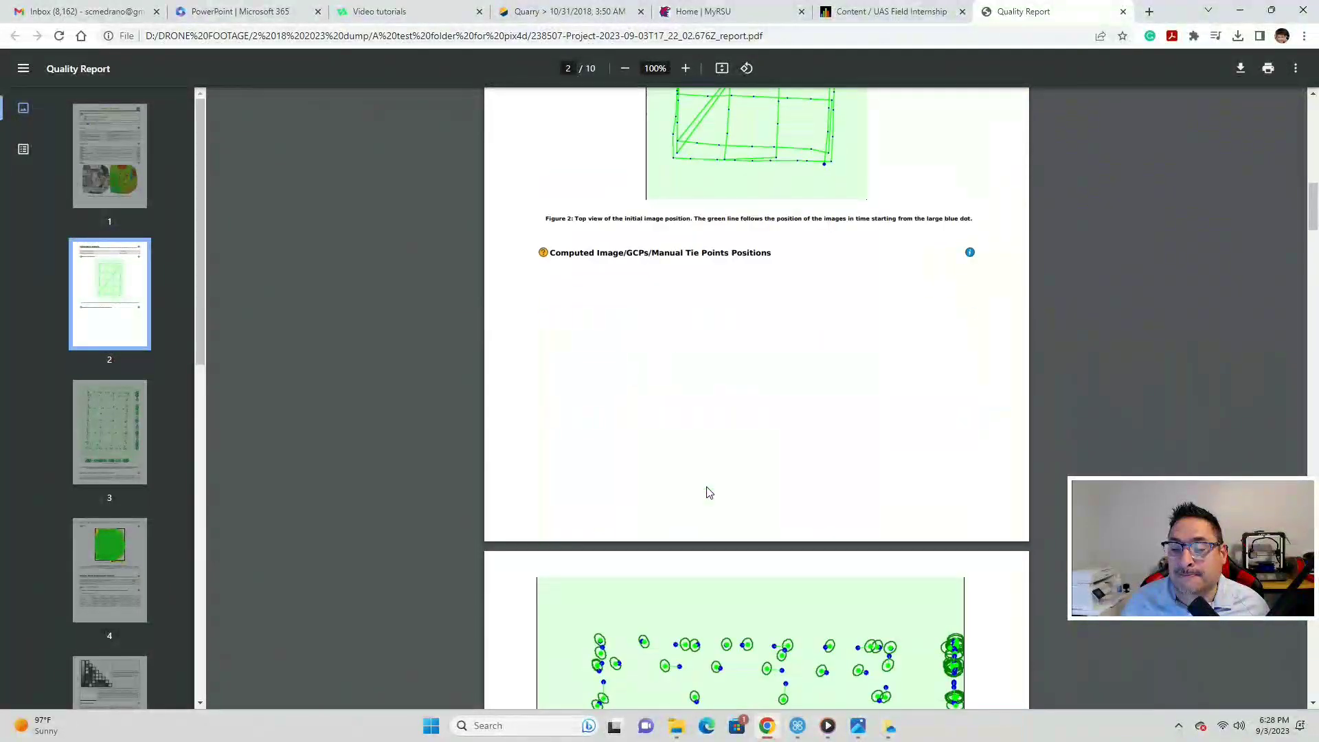
scroll(710, 493, down, 4)
scroll(691, 282, up, 3)
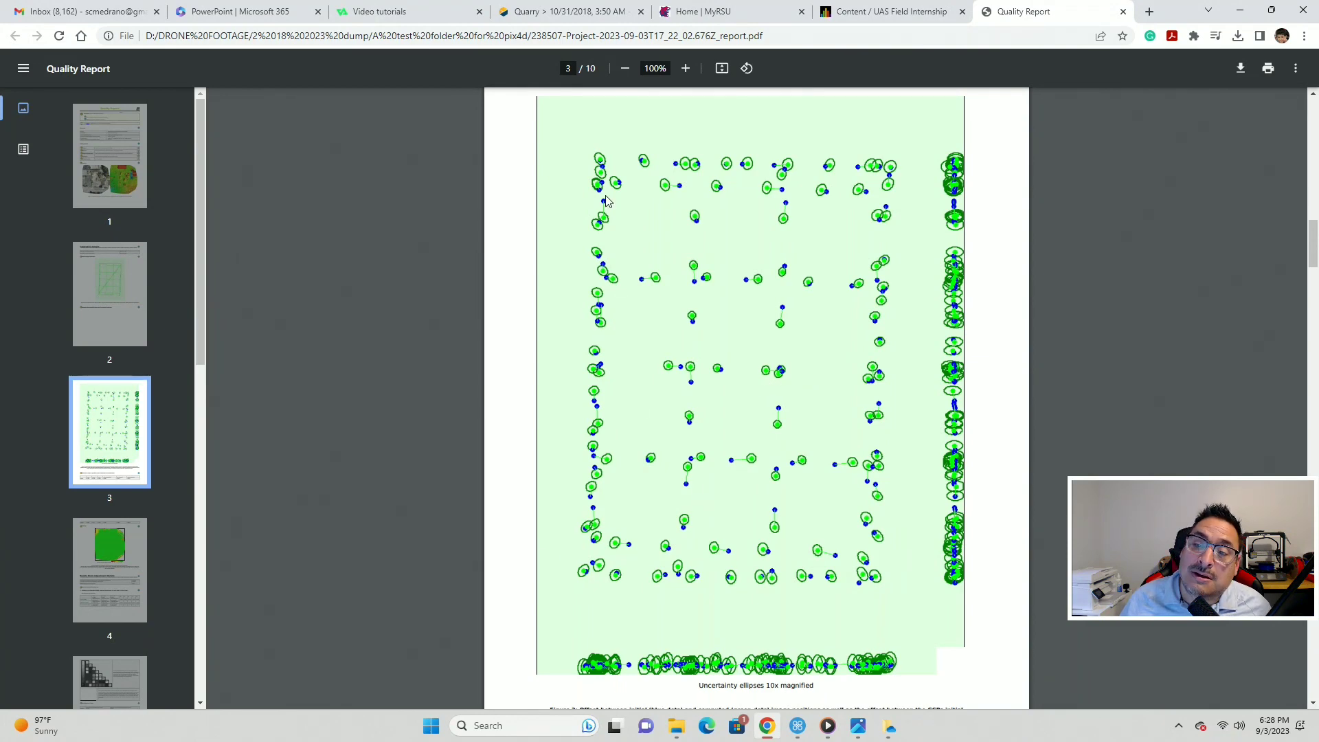
scroll(791, 402, down, 20)
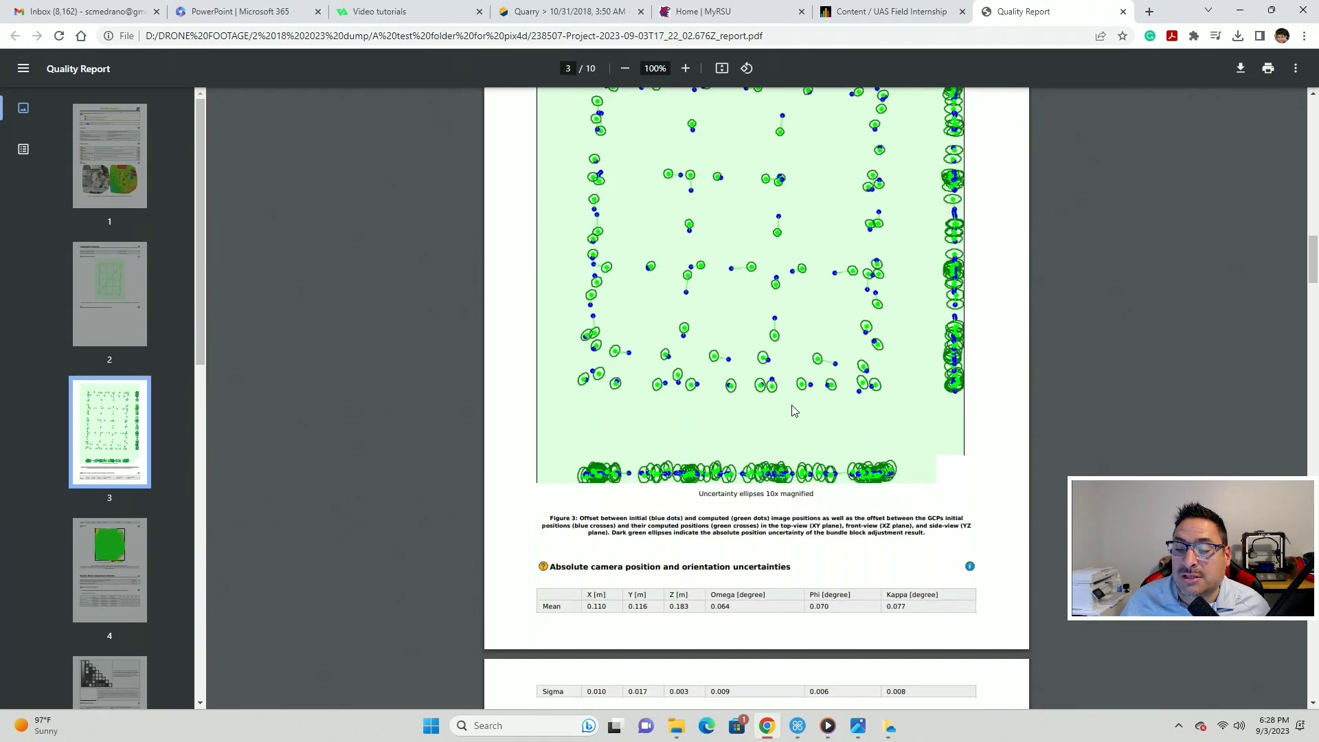
scroll(791, 403, down, 20)
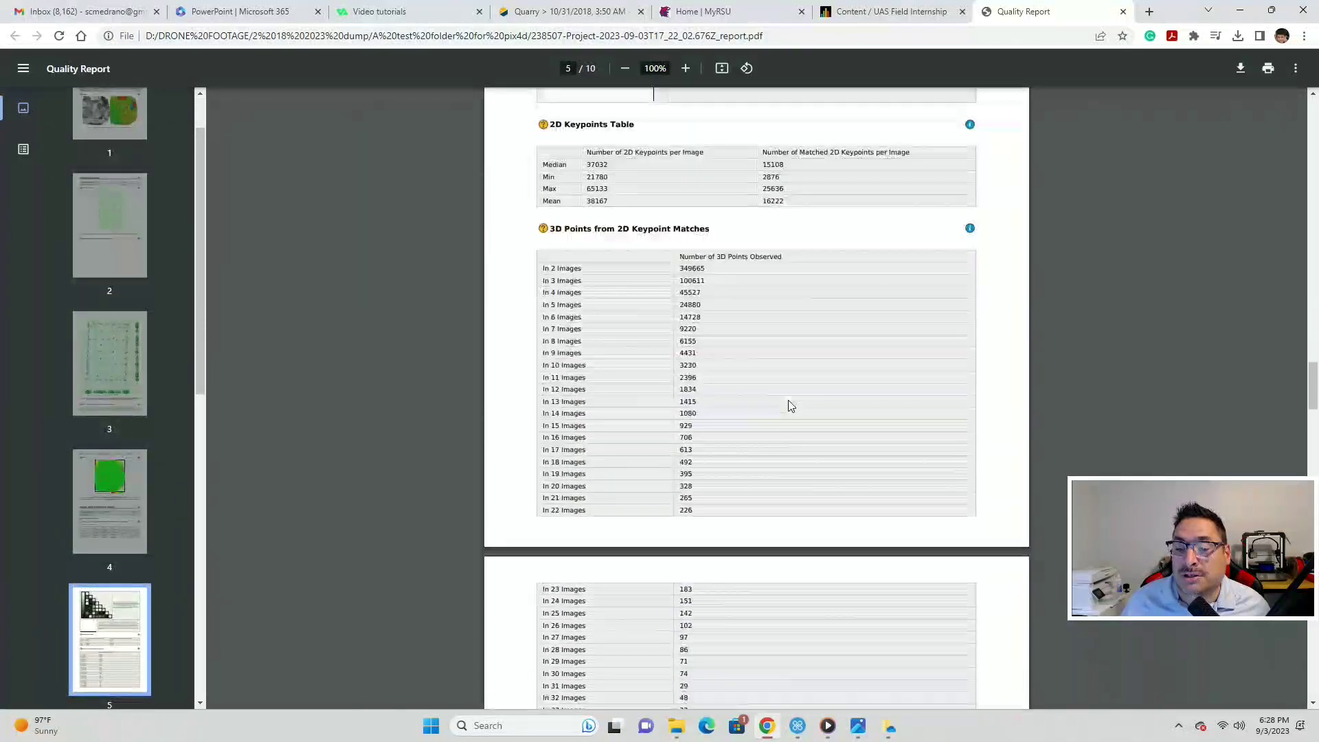
scroll(788, 402, down, 10)
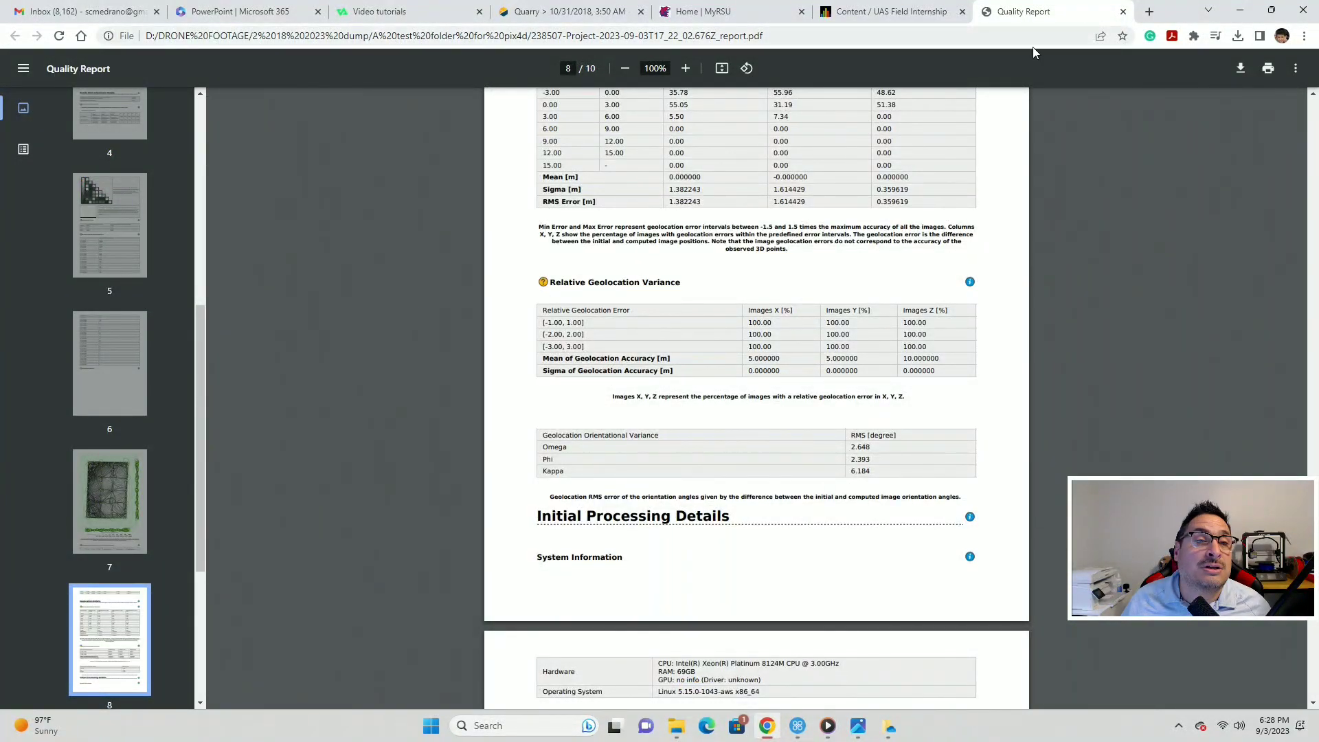
click(1122, 13)
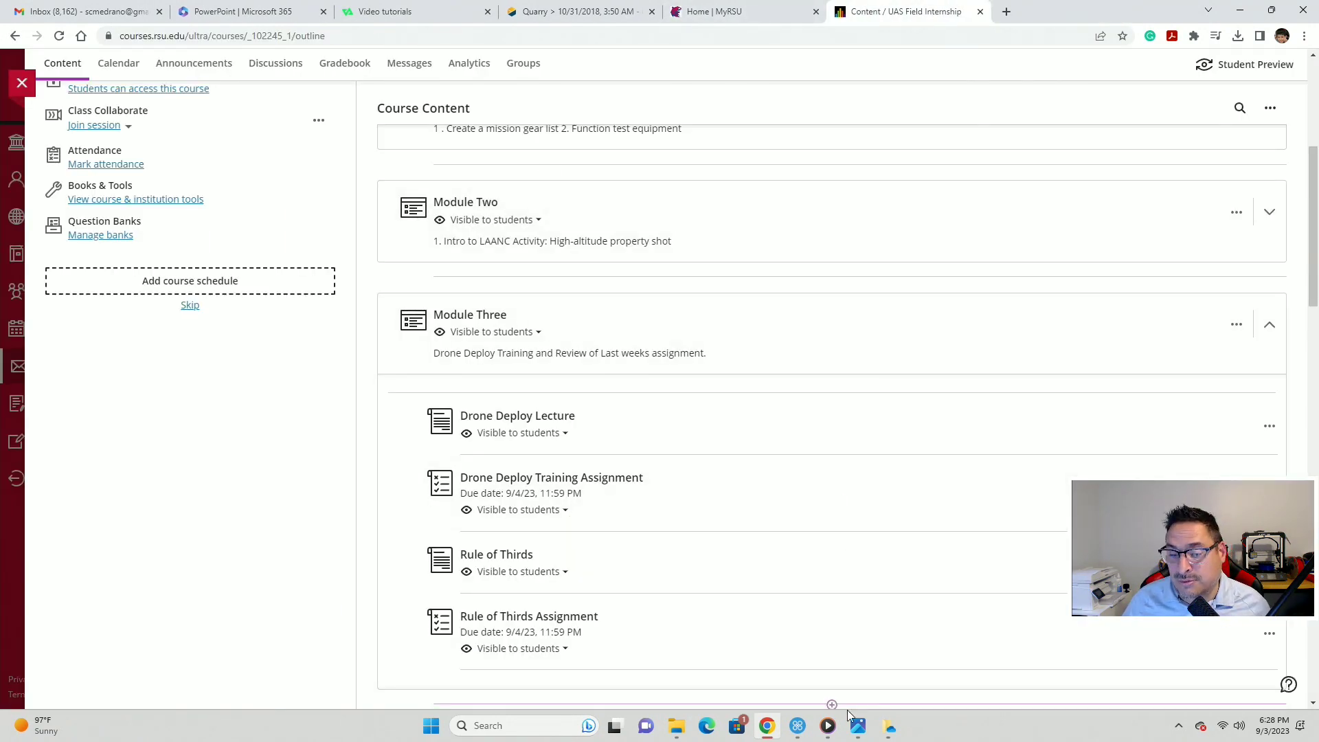
click(676, 725)
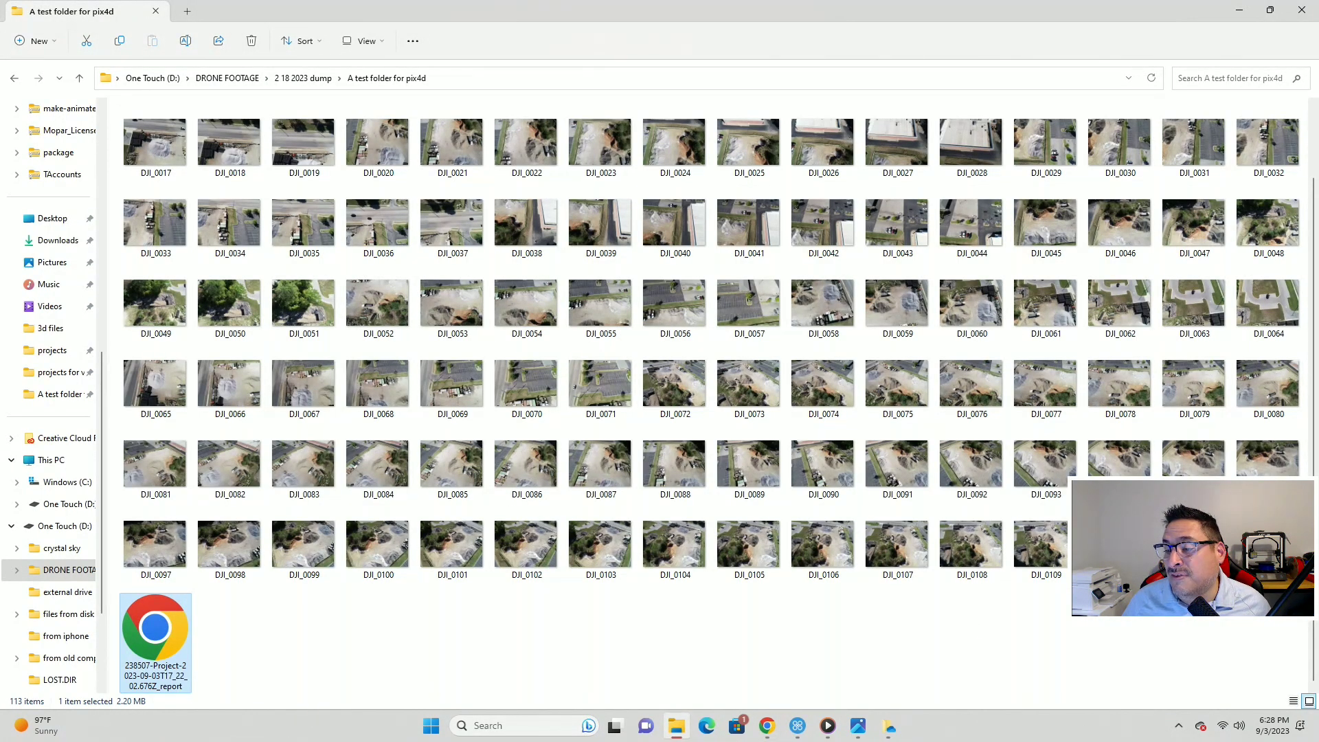
double_click(1267, 544)
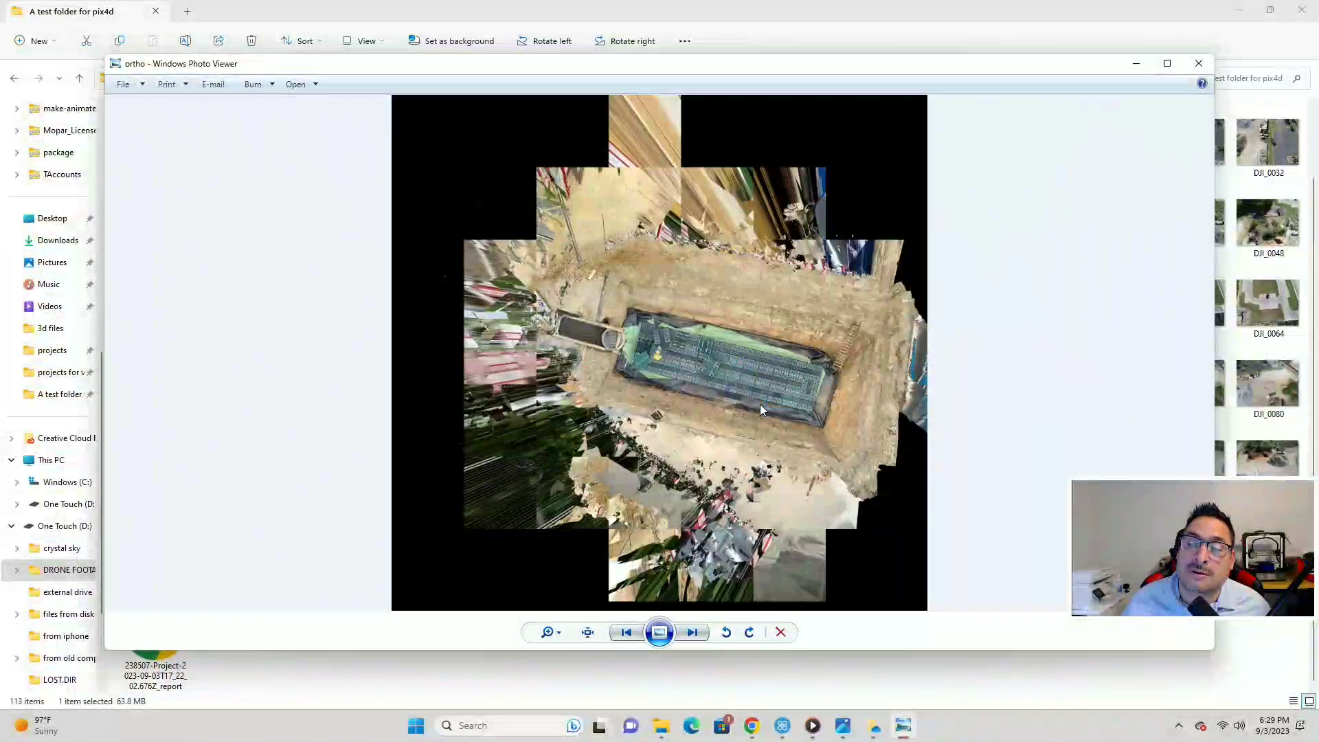
scroll(753, 361, up, 4)
scroll(776, 371, down, 3)
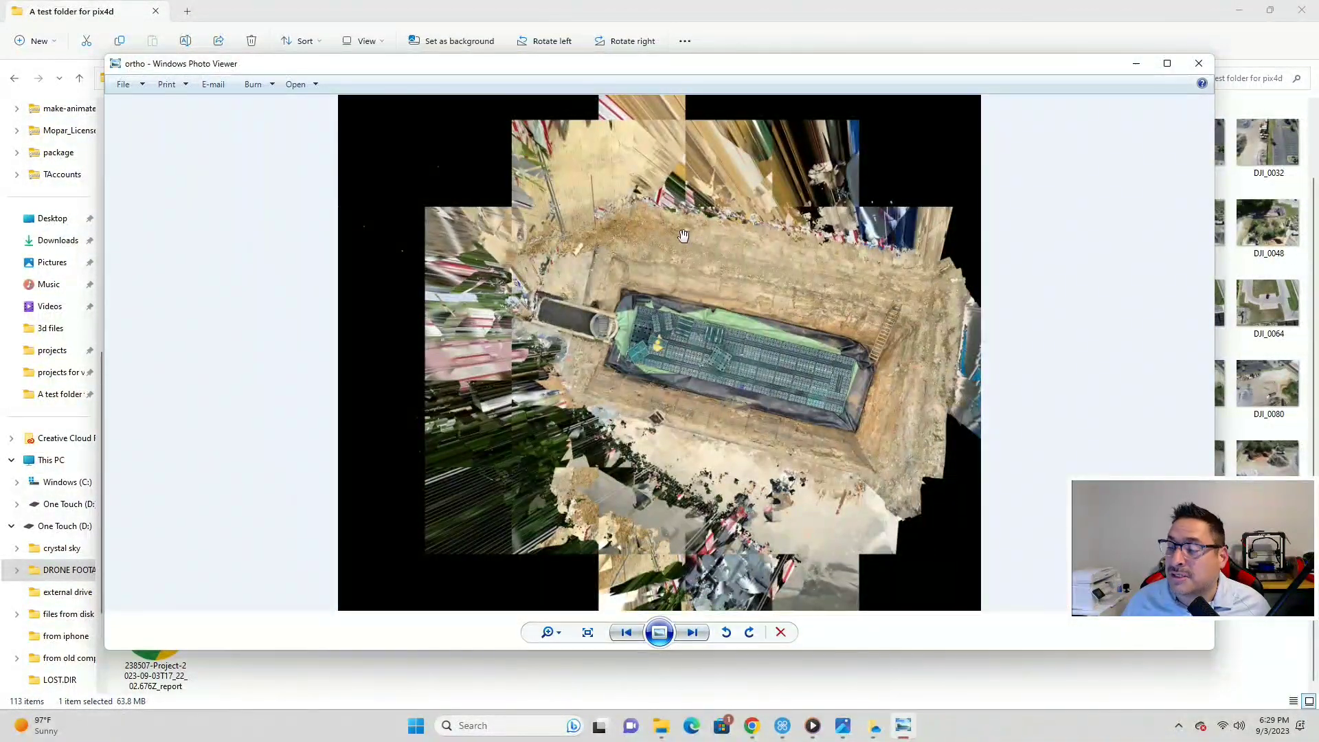
scroll(732, 397, up, 2)
scroll(733, 397, down, 3)
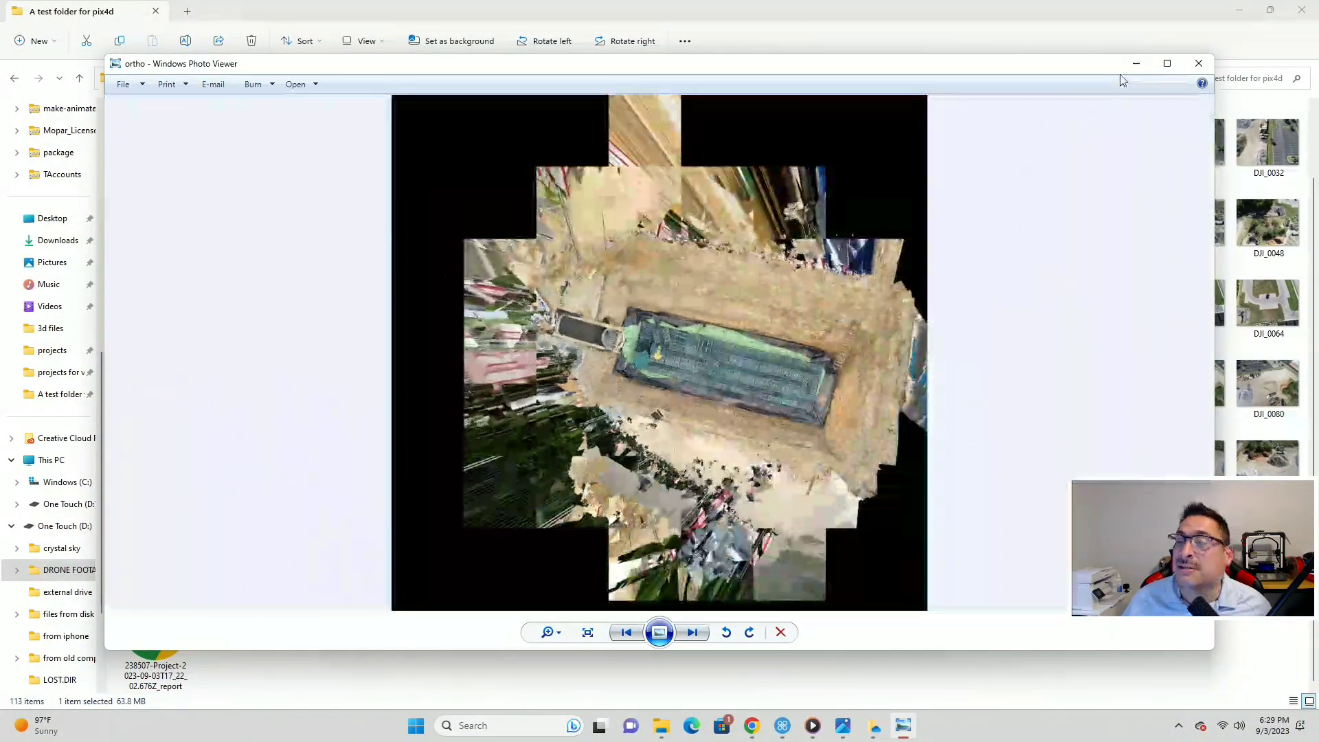
click(1199, 63)
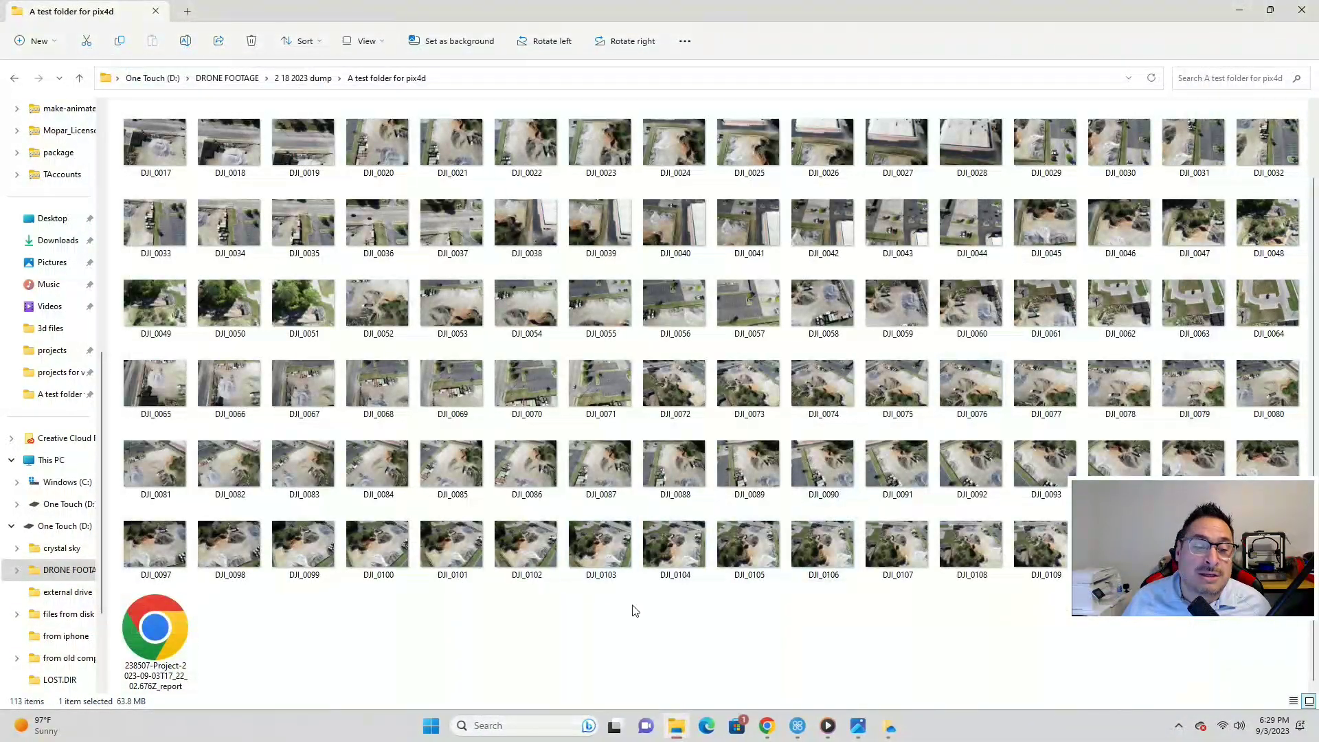
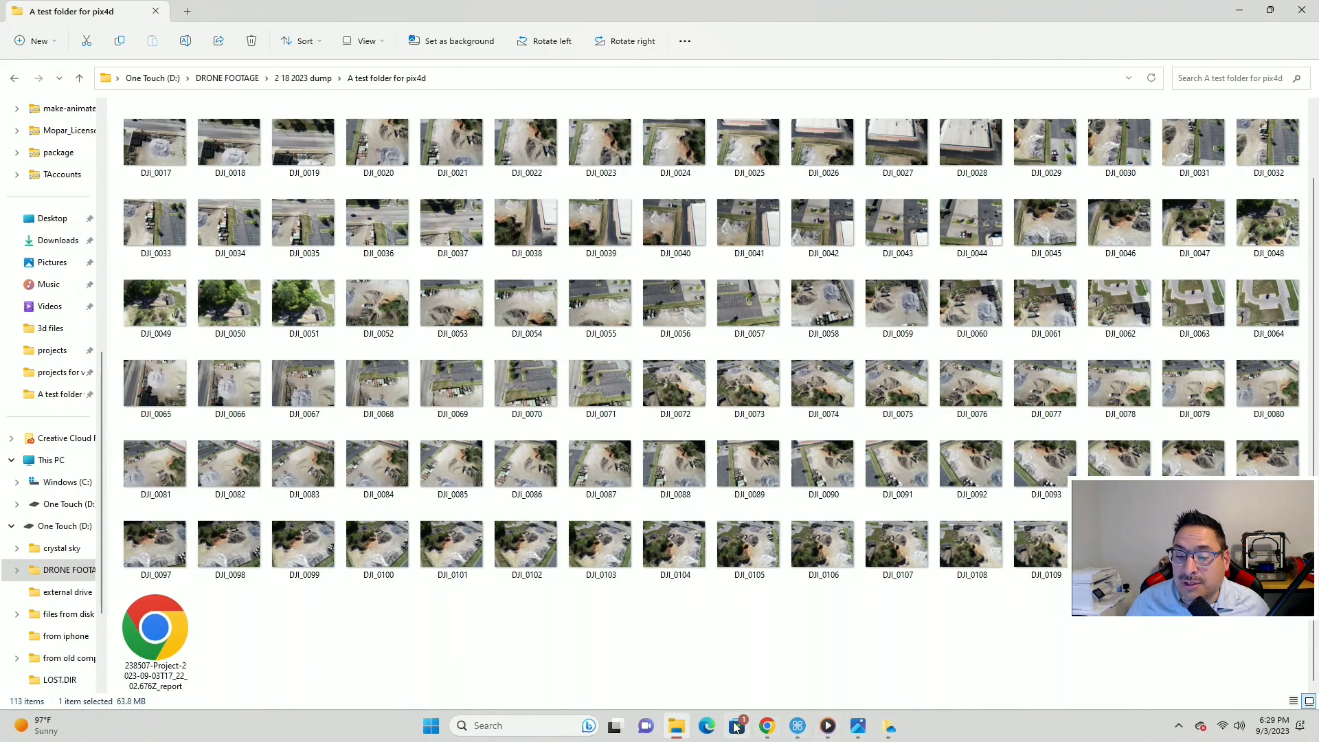
- Search 'pix4d cloud' in a new Chrome tab and open the PIX4Dcloud drive with 'new test site' and 'Medrano PIX4d ortho'
click(764, 731)
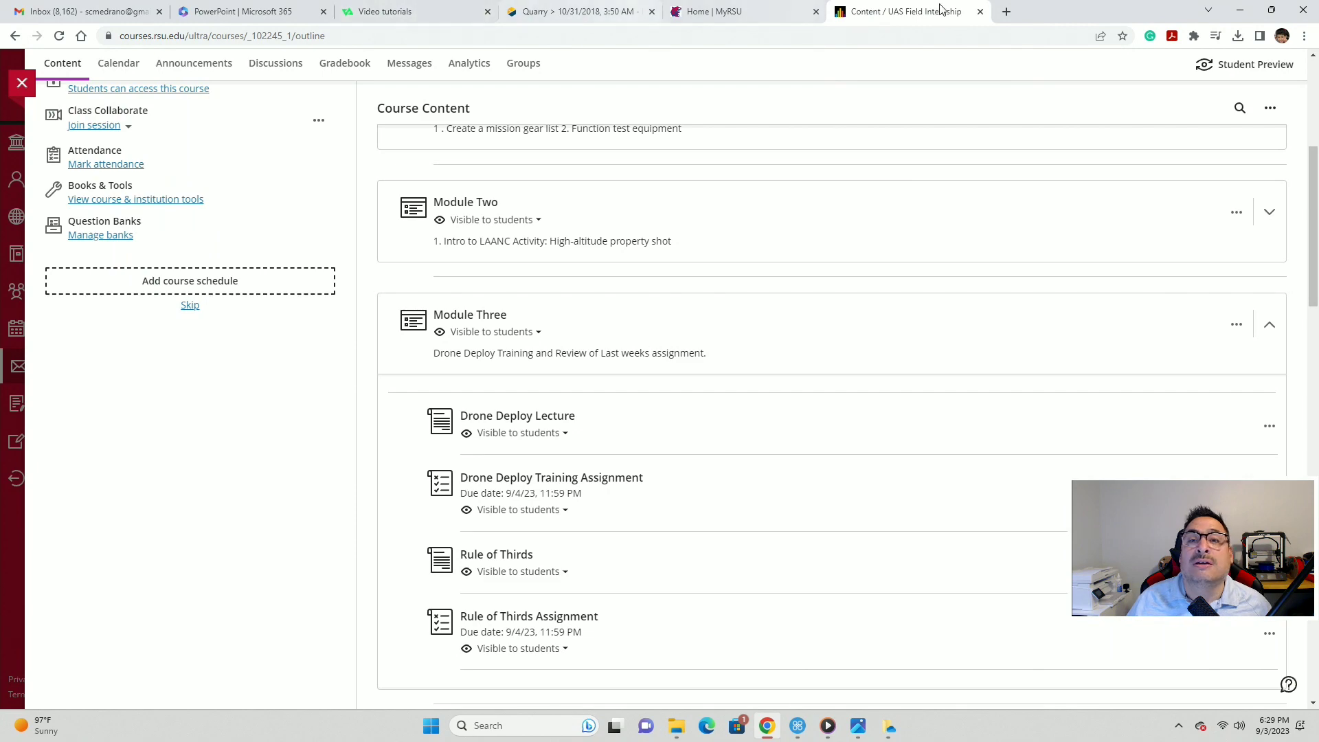
click(616, 19)
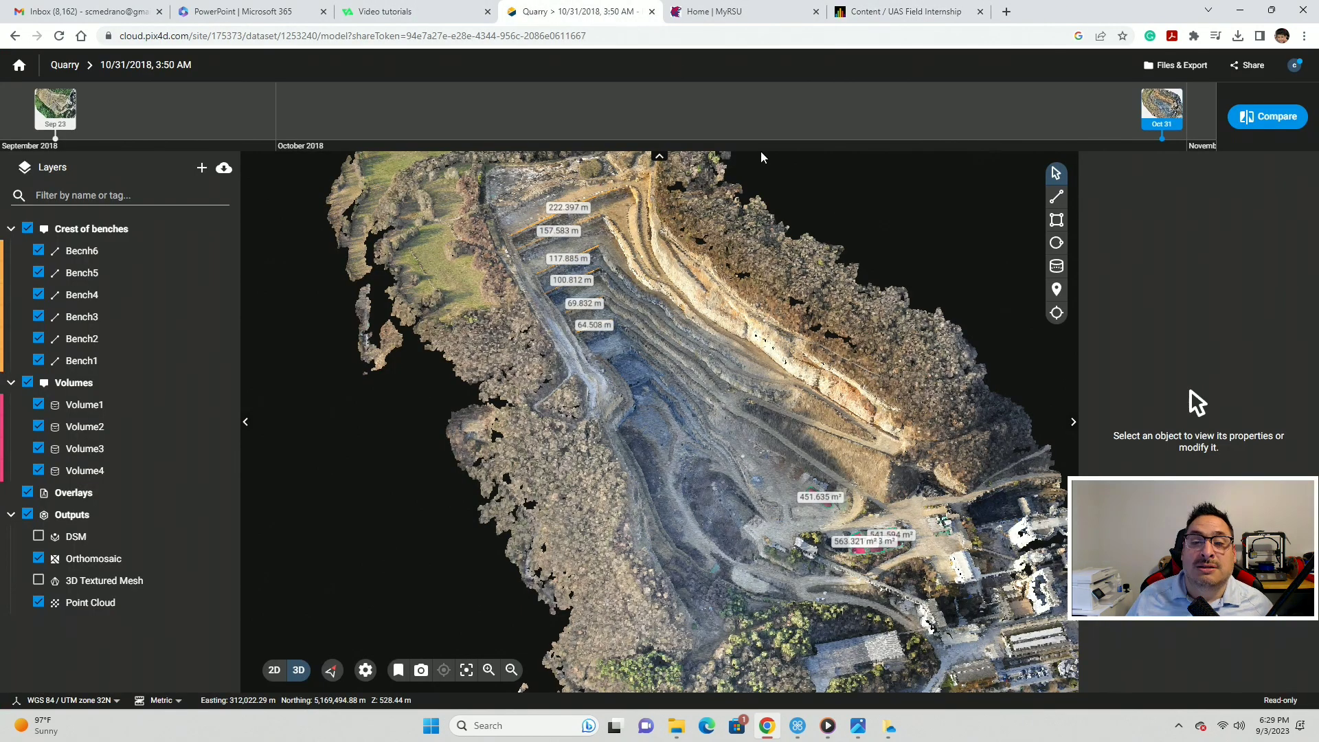
click(1006, 11)
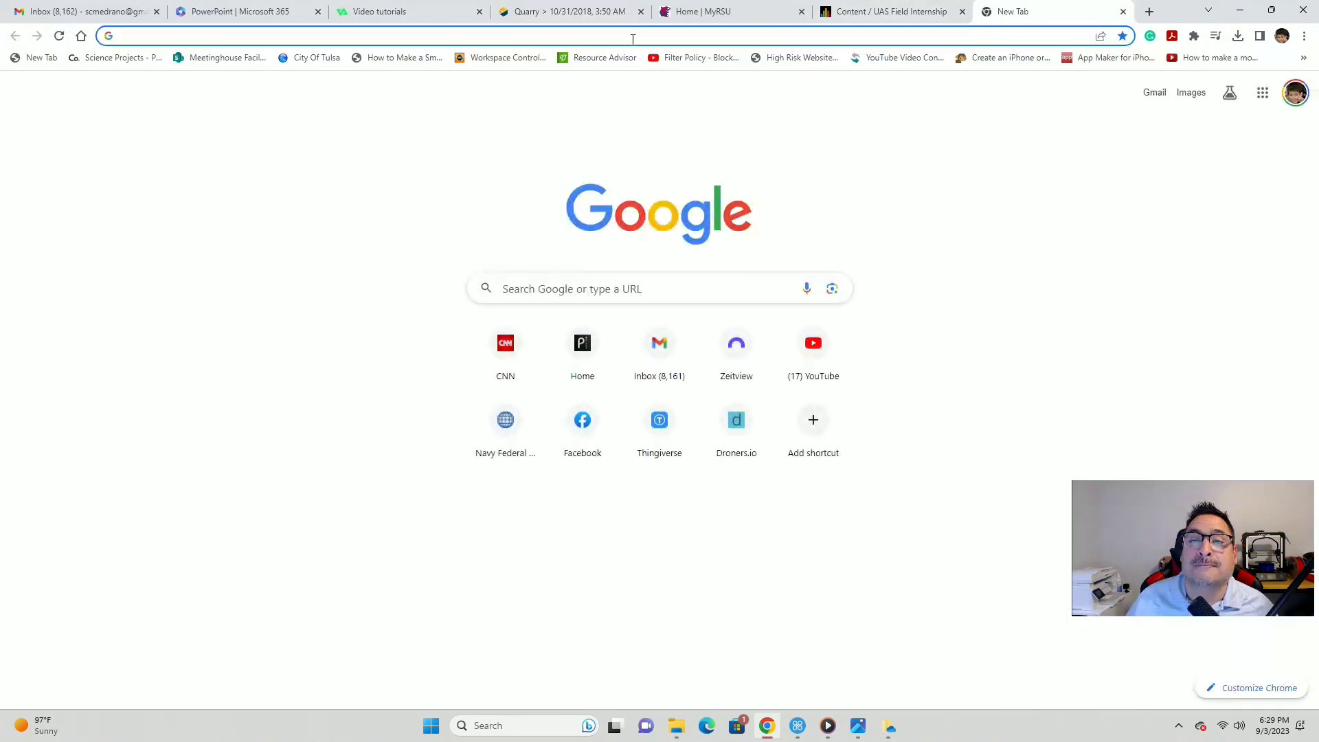
click(633, 36)
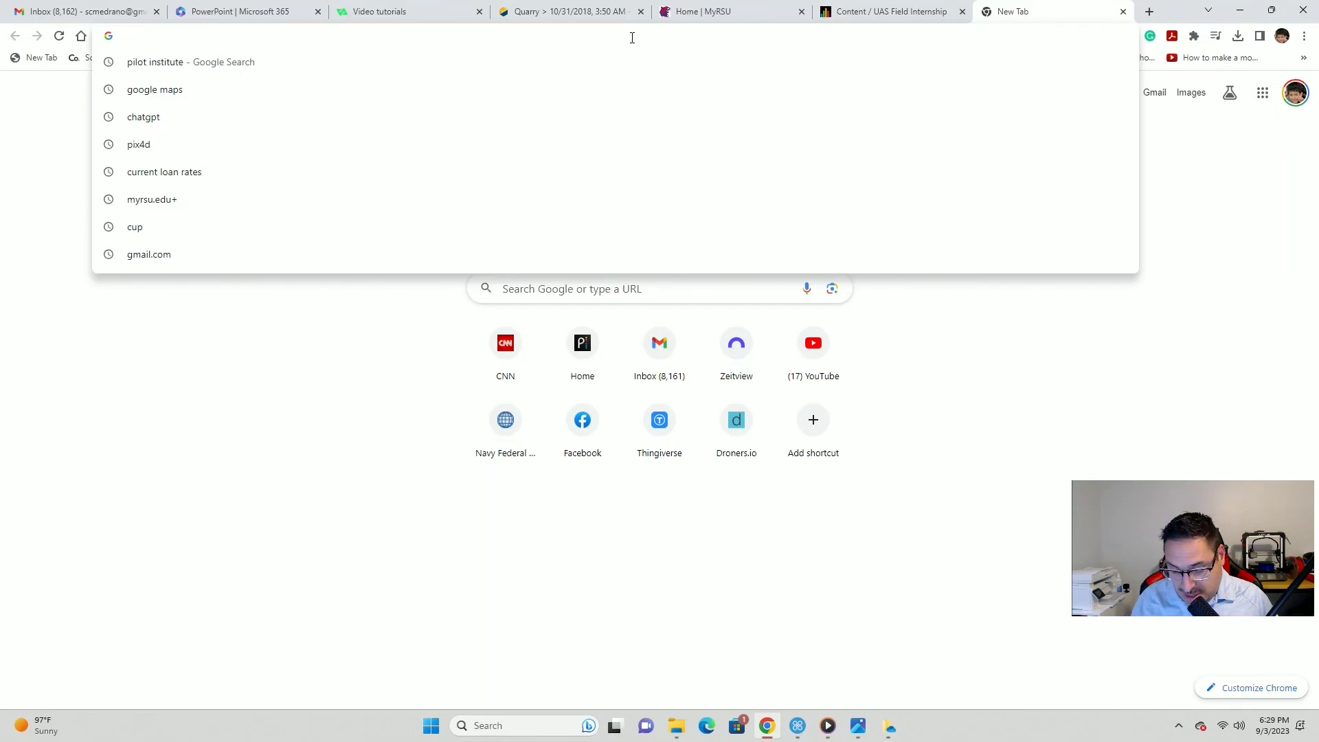
text(pix4)
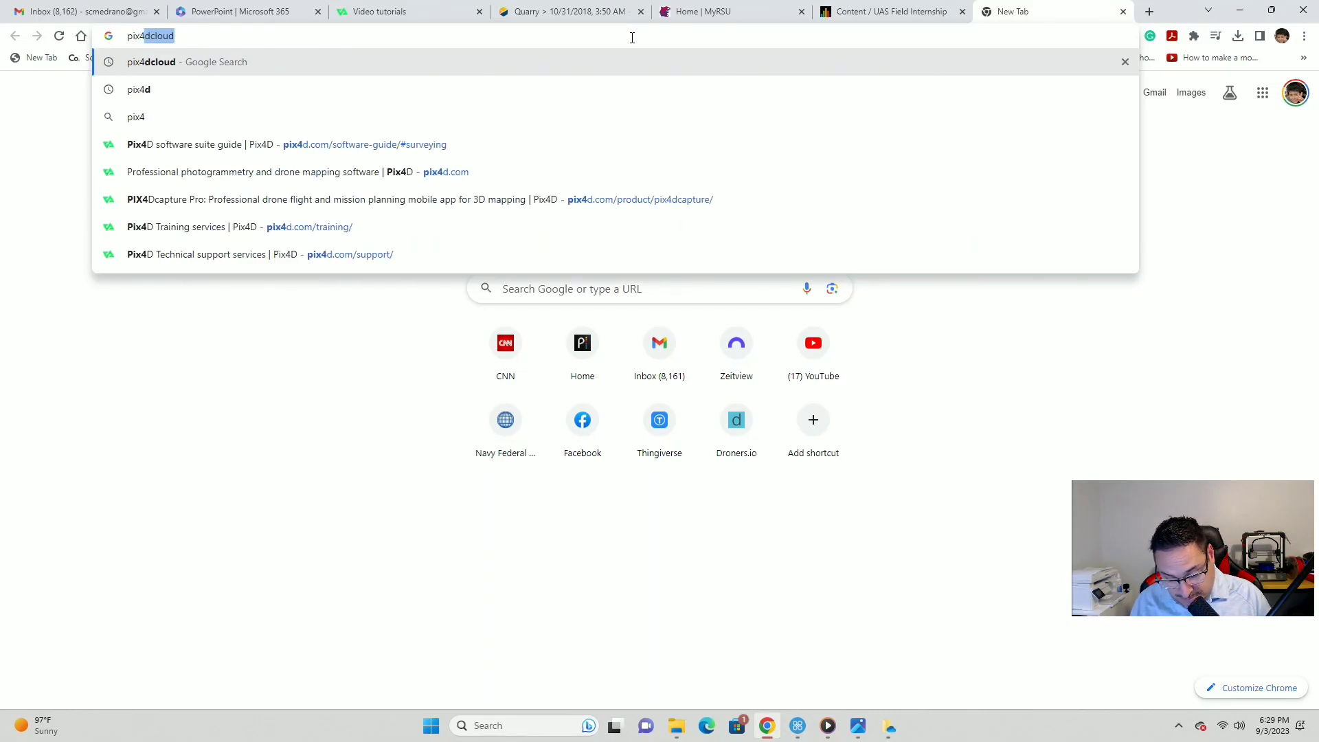
text(d cloud)
key(Return)
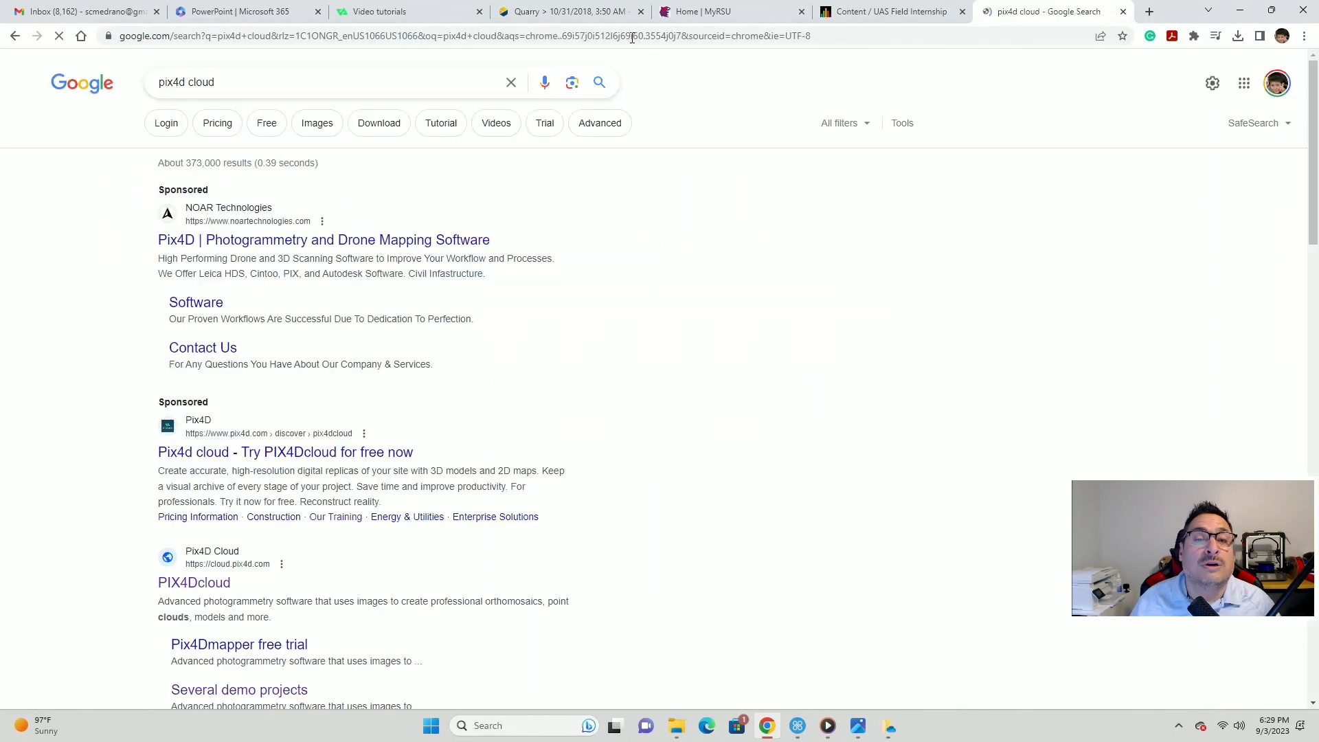
click(206, 584)
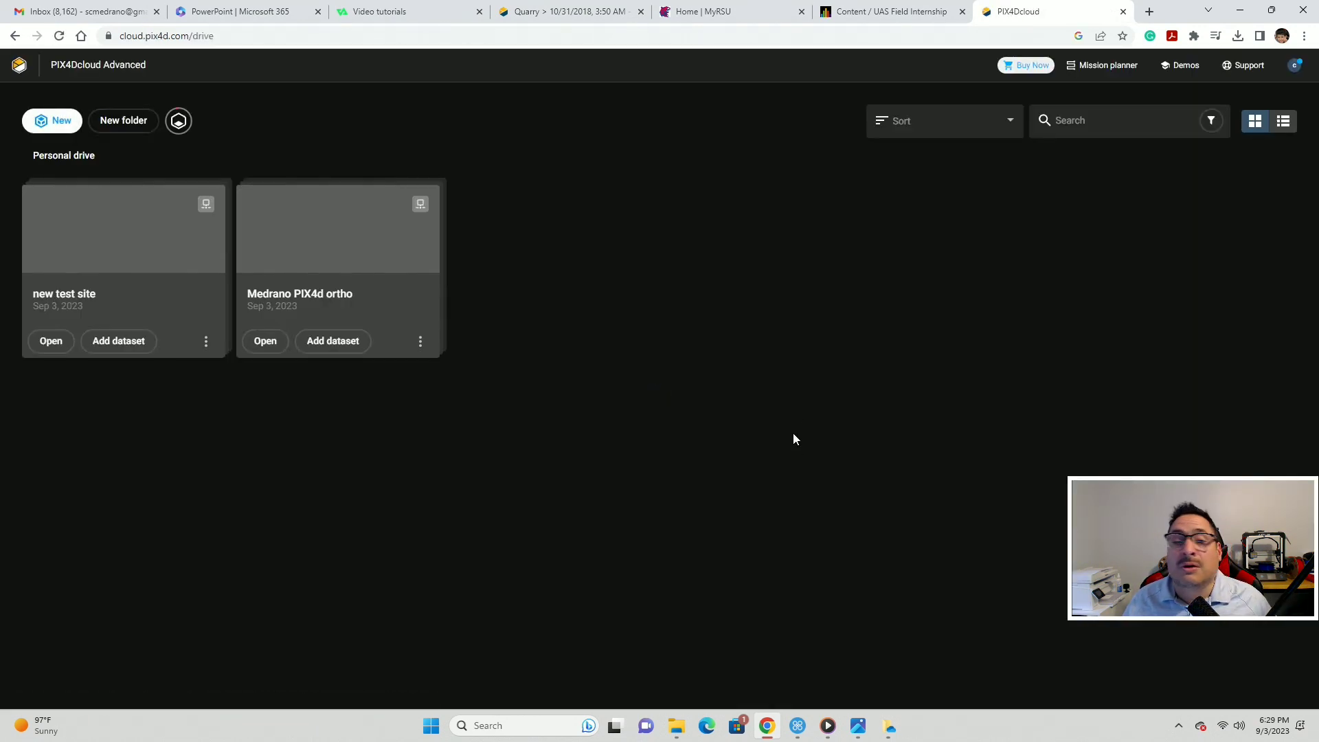
- Export the Medrano PIX4d ortho orthomosaic as GeoTIFF and save it to 'A test folder for pix4d'
click(311, 255)
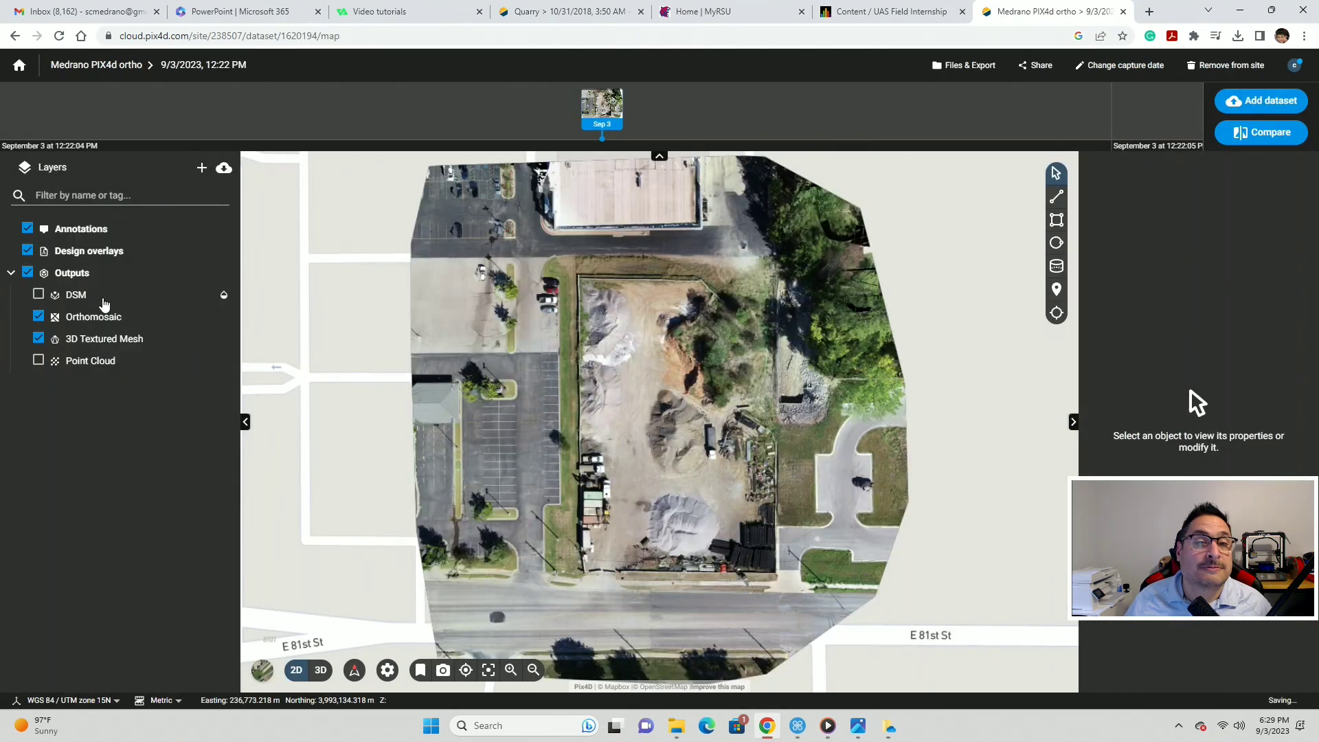
click(983, 66)
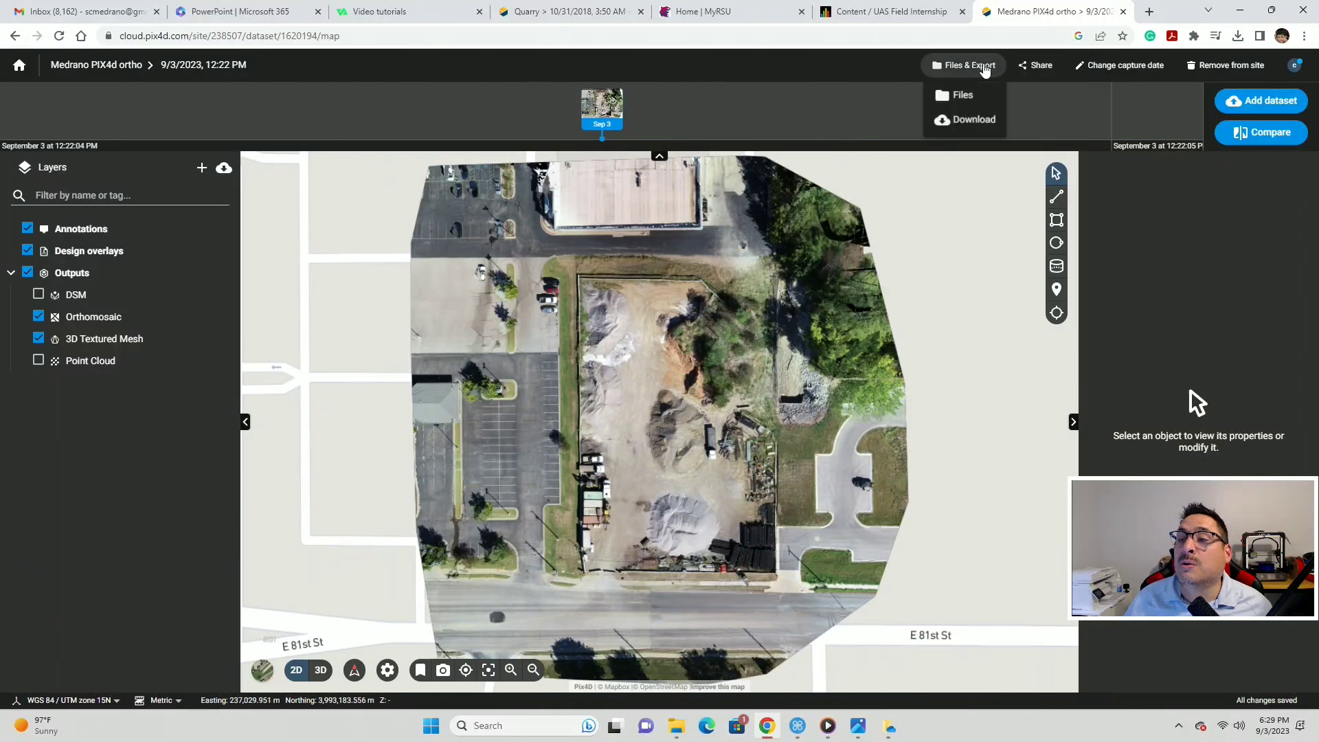
click(962, 121)
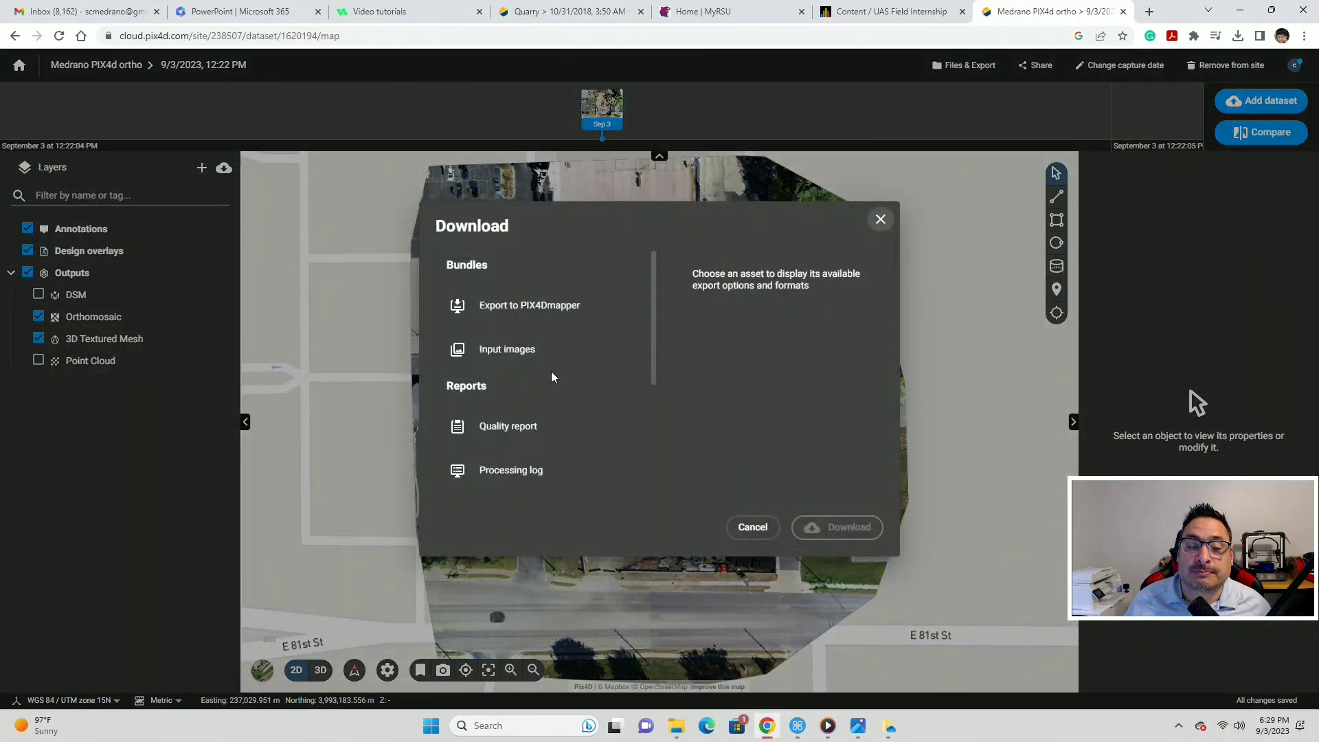
scroll(552, 376, down, 3)
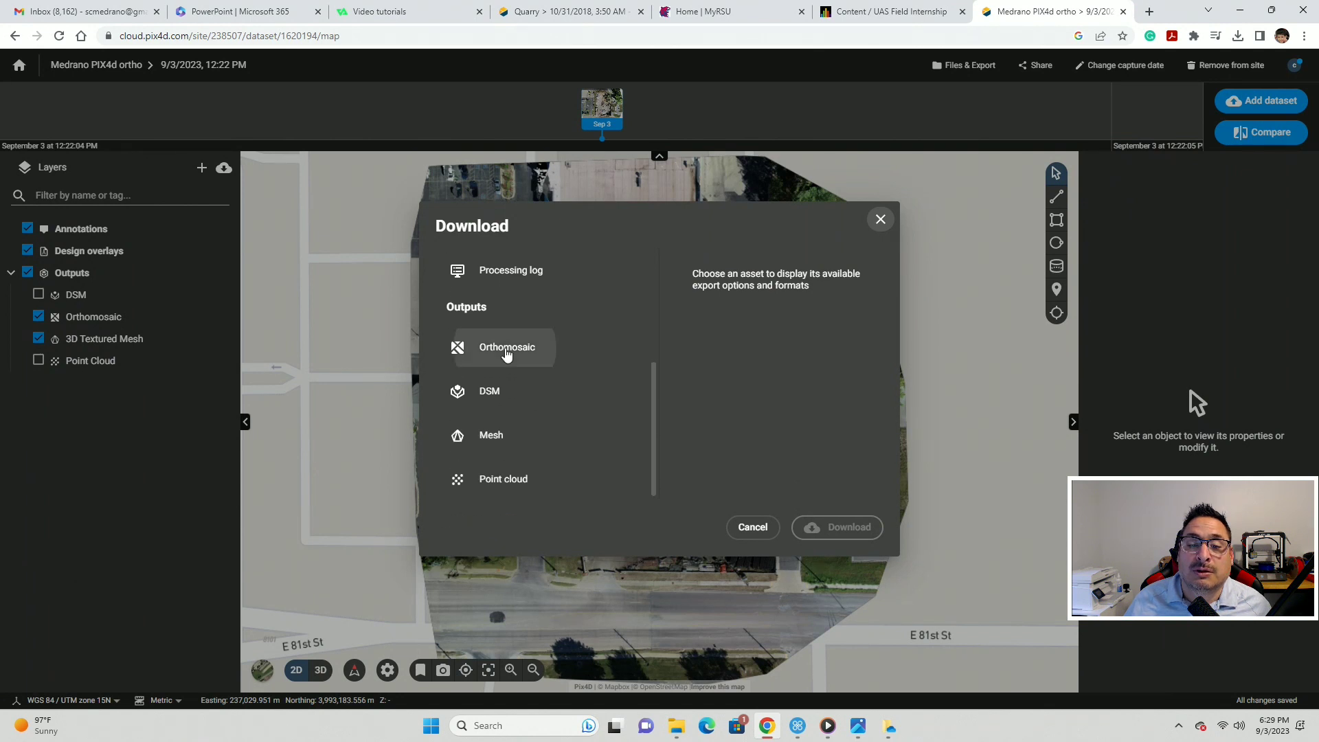
click(506, 348)
click(692, 451)
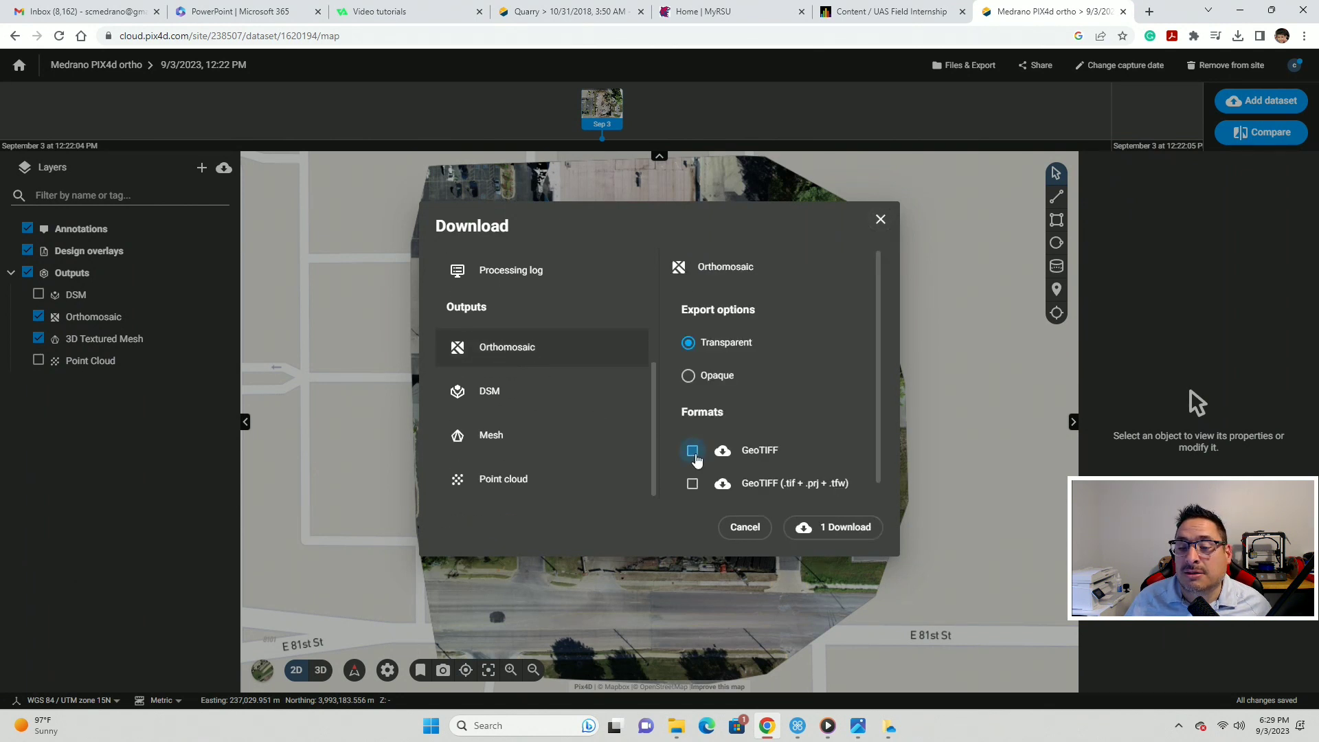
click(835, 533)
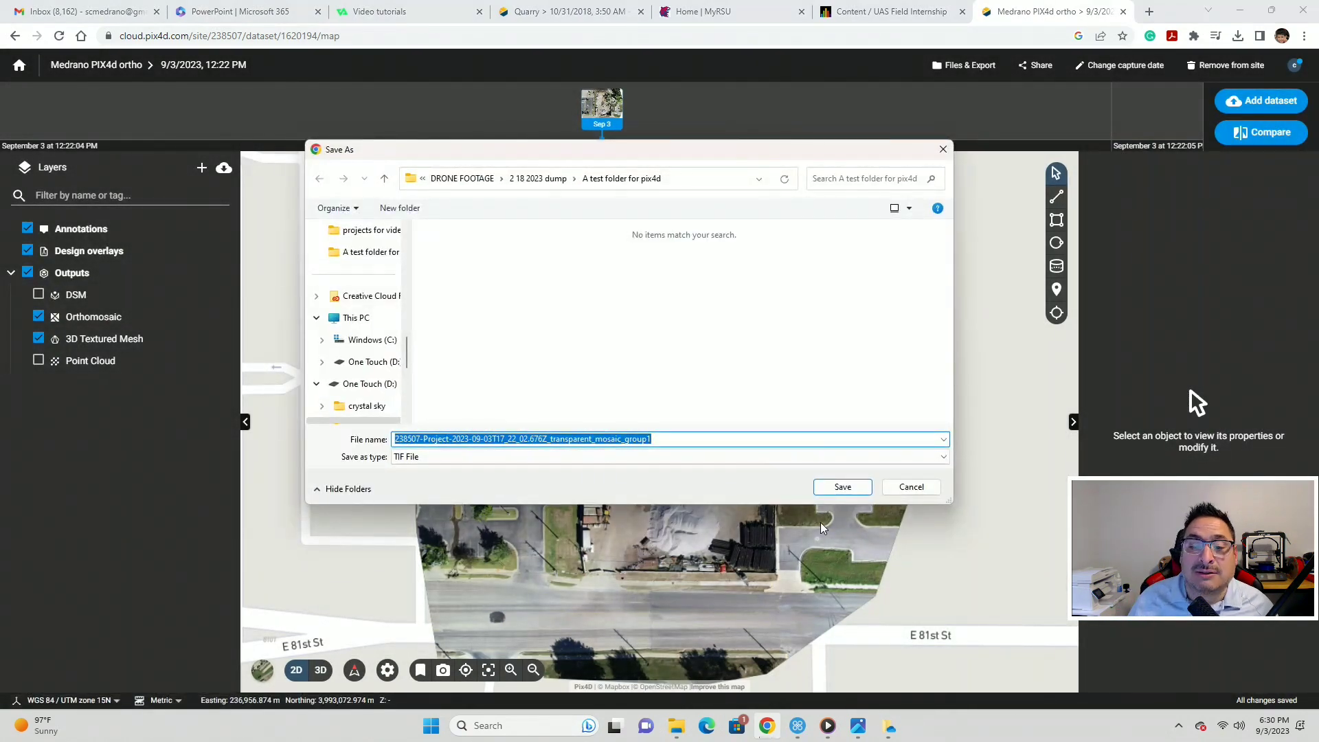
click(842, 487)
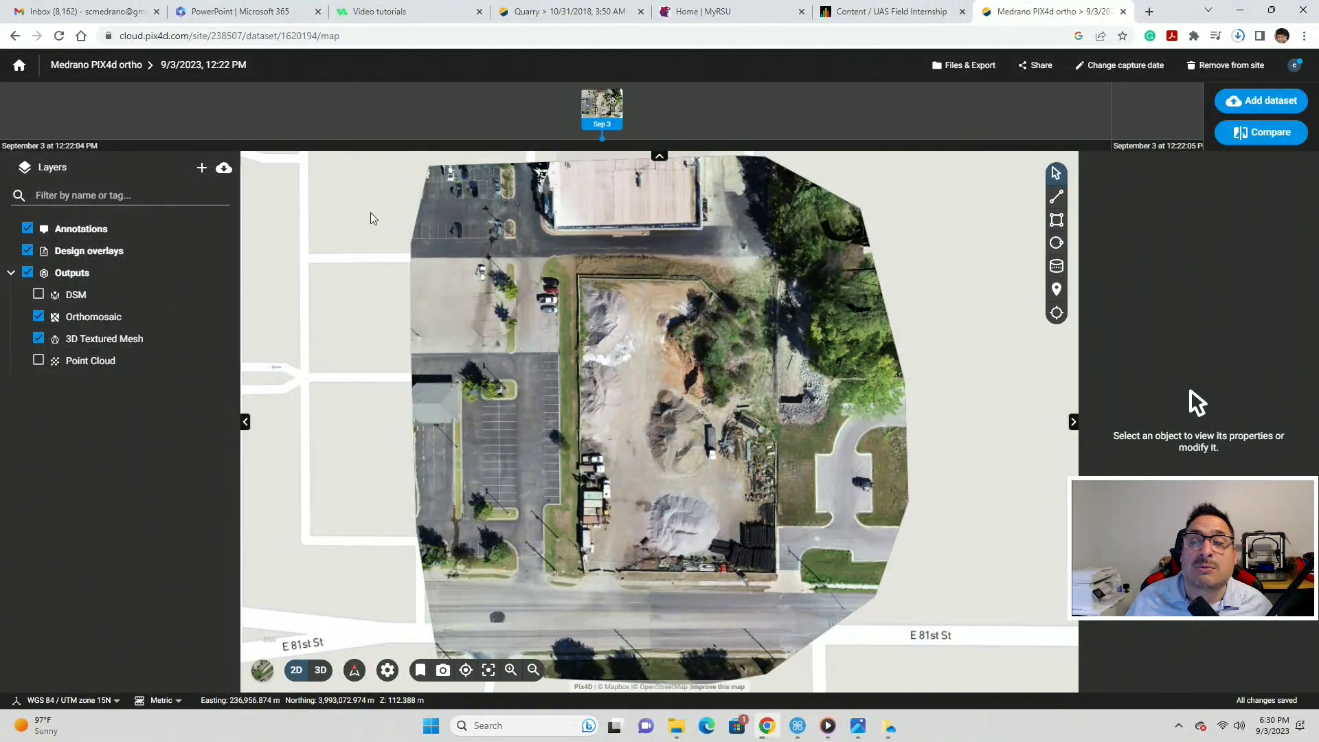
- Select the quality report as PDF and the orthomosaic and DSM as GeoTIFF for download
click(972, 65)
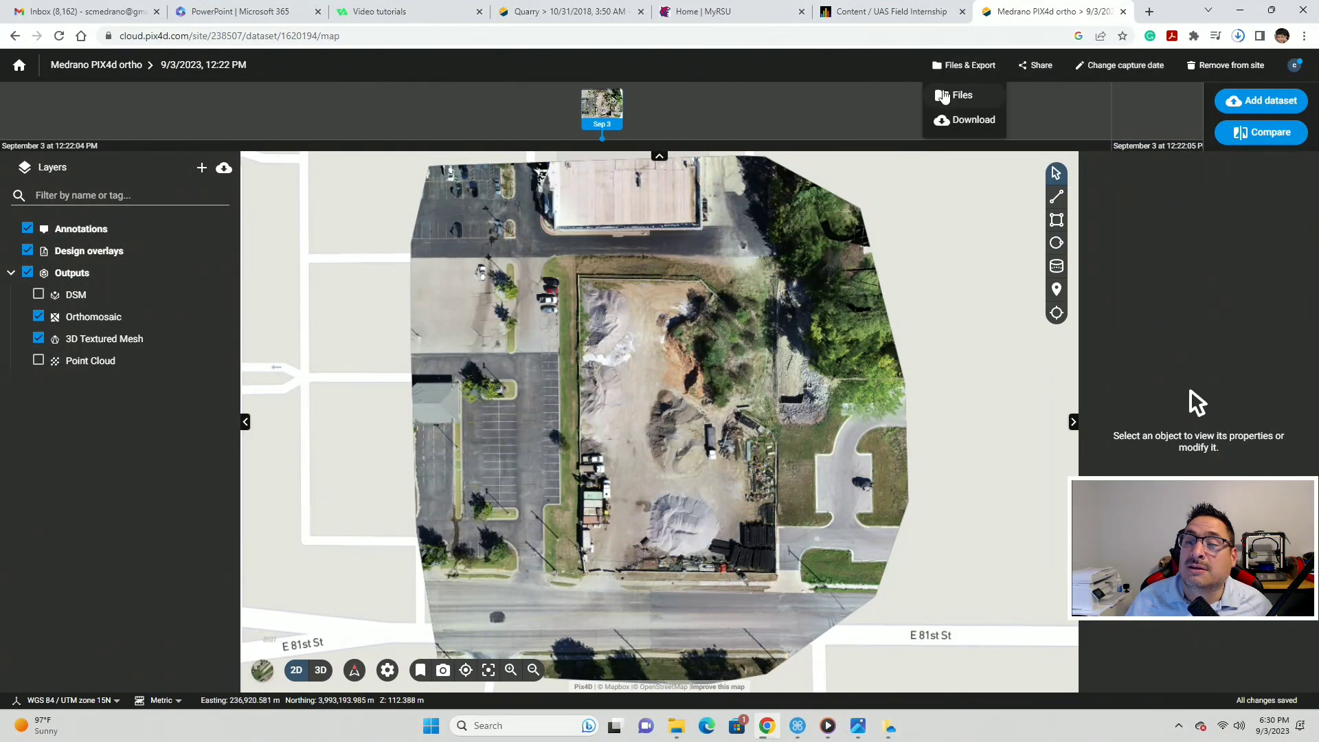
click(965, 120)
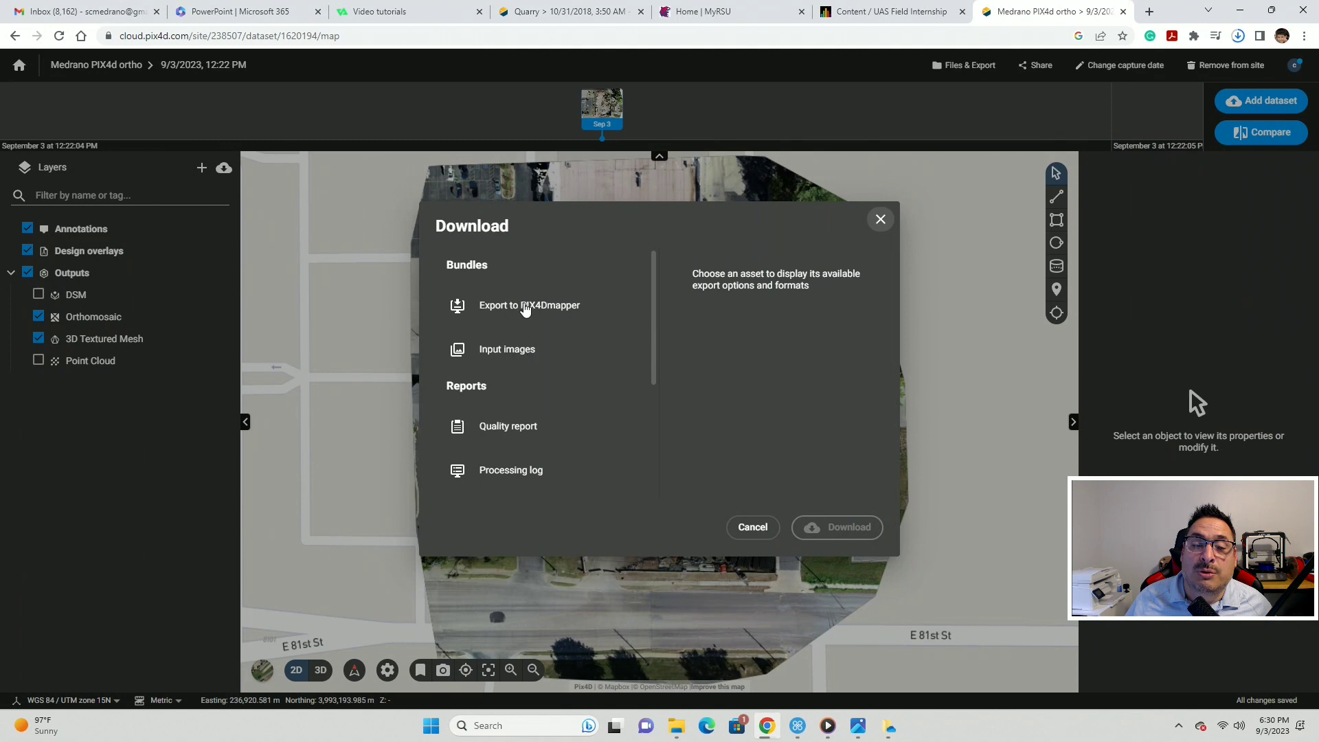
click(520, 424)
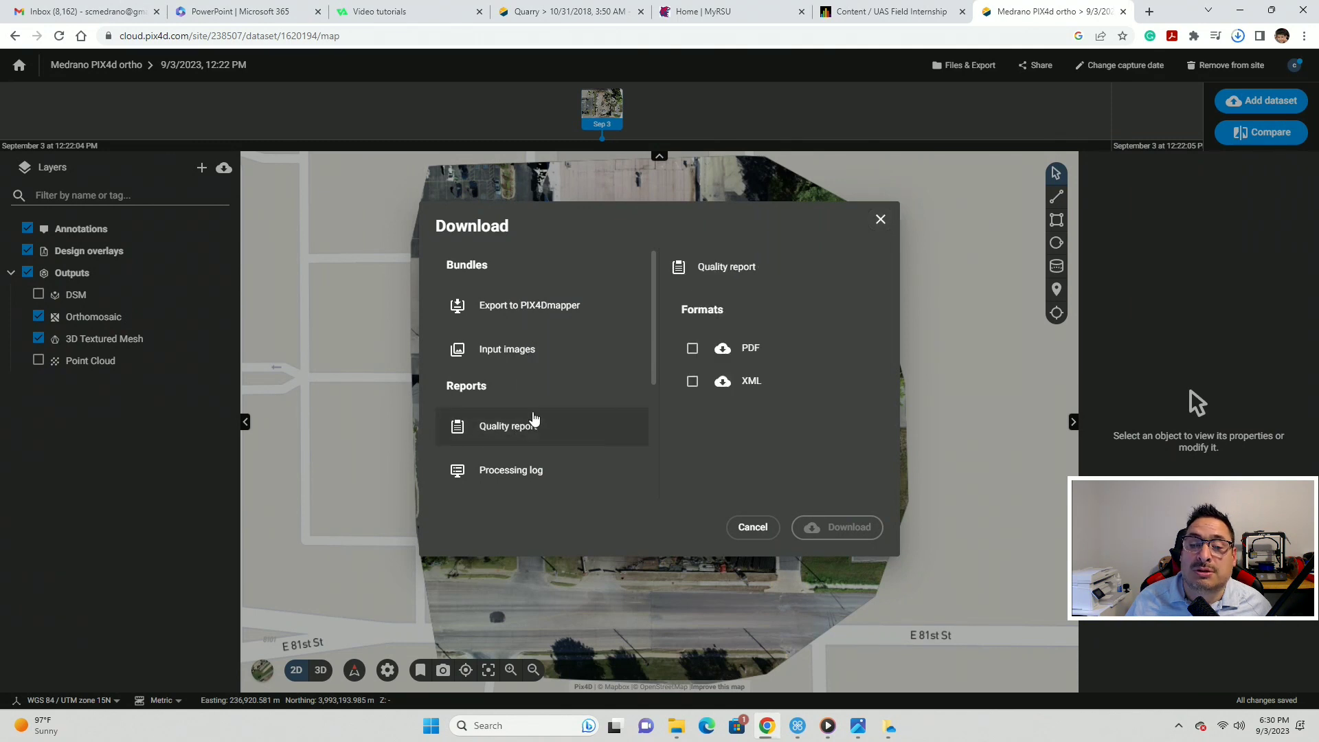
scroll(542, 405, down, 2)
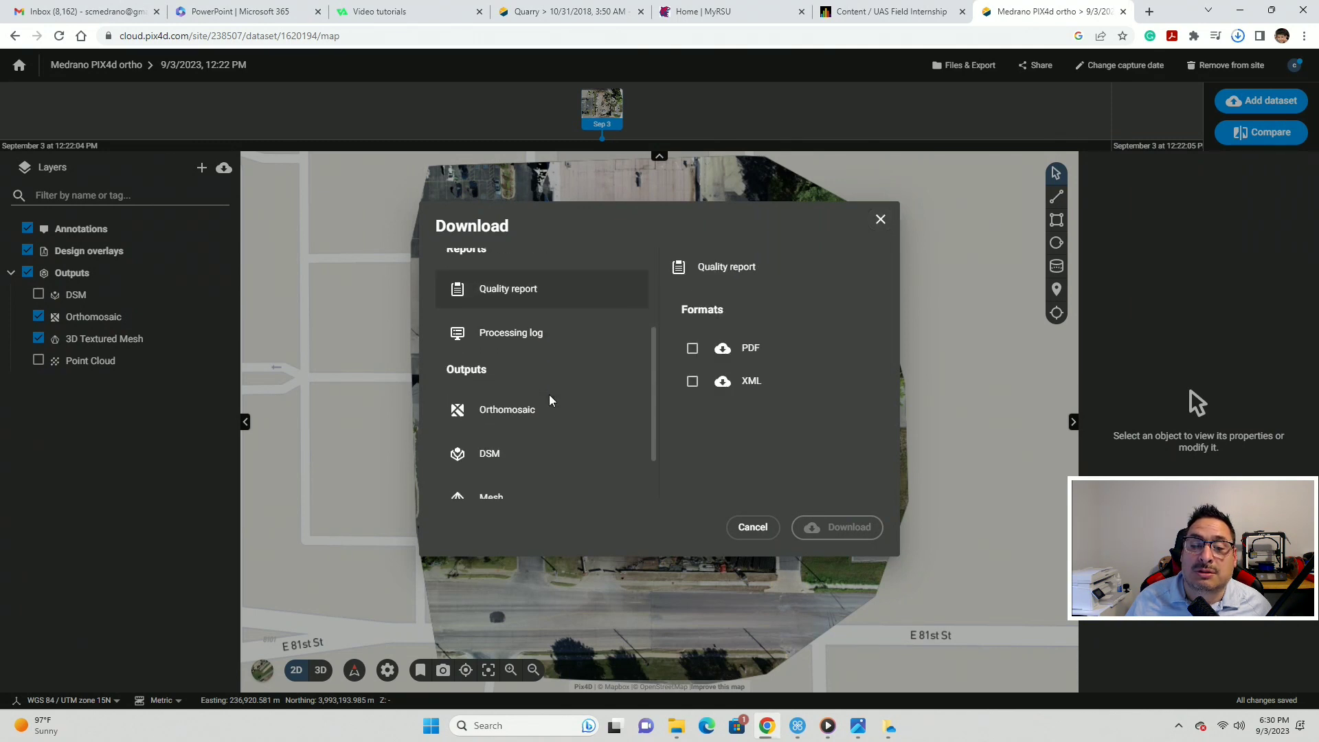
click(692, 348)
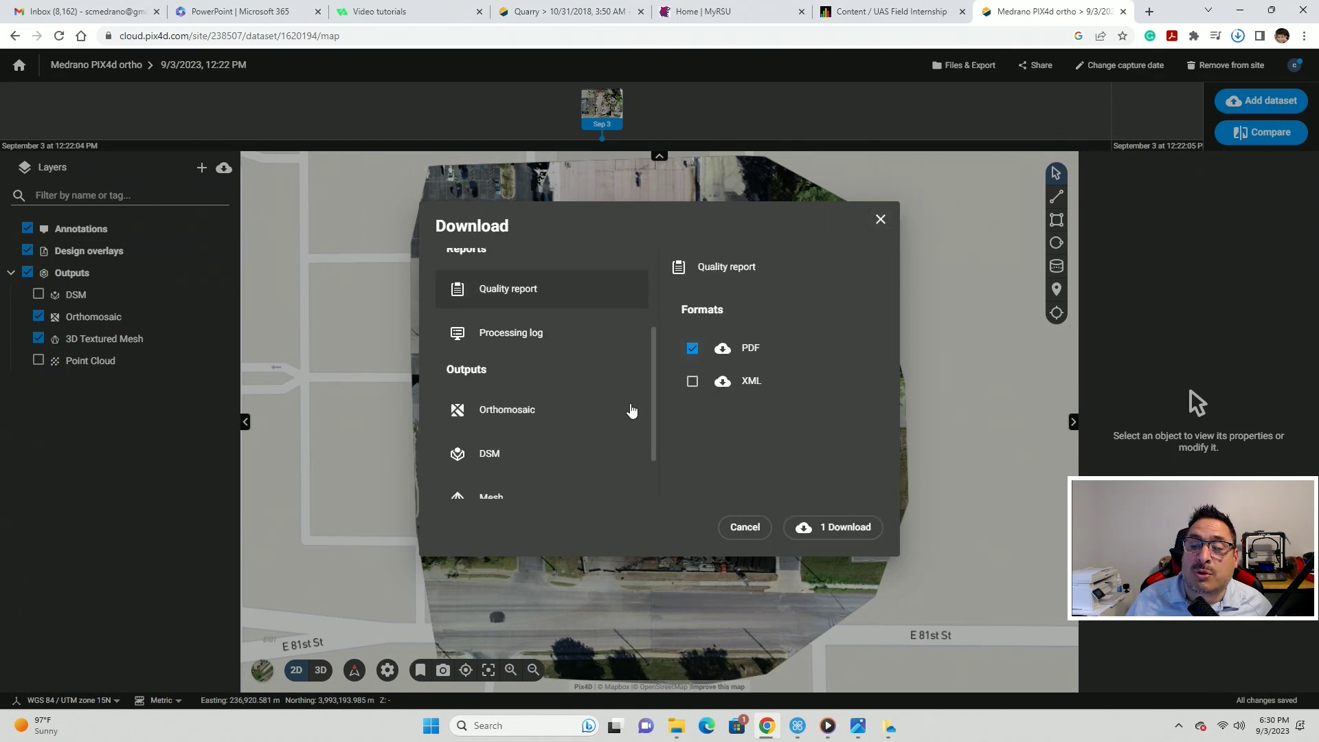
click(495, 412)
click(693, 452)
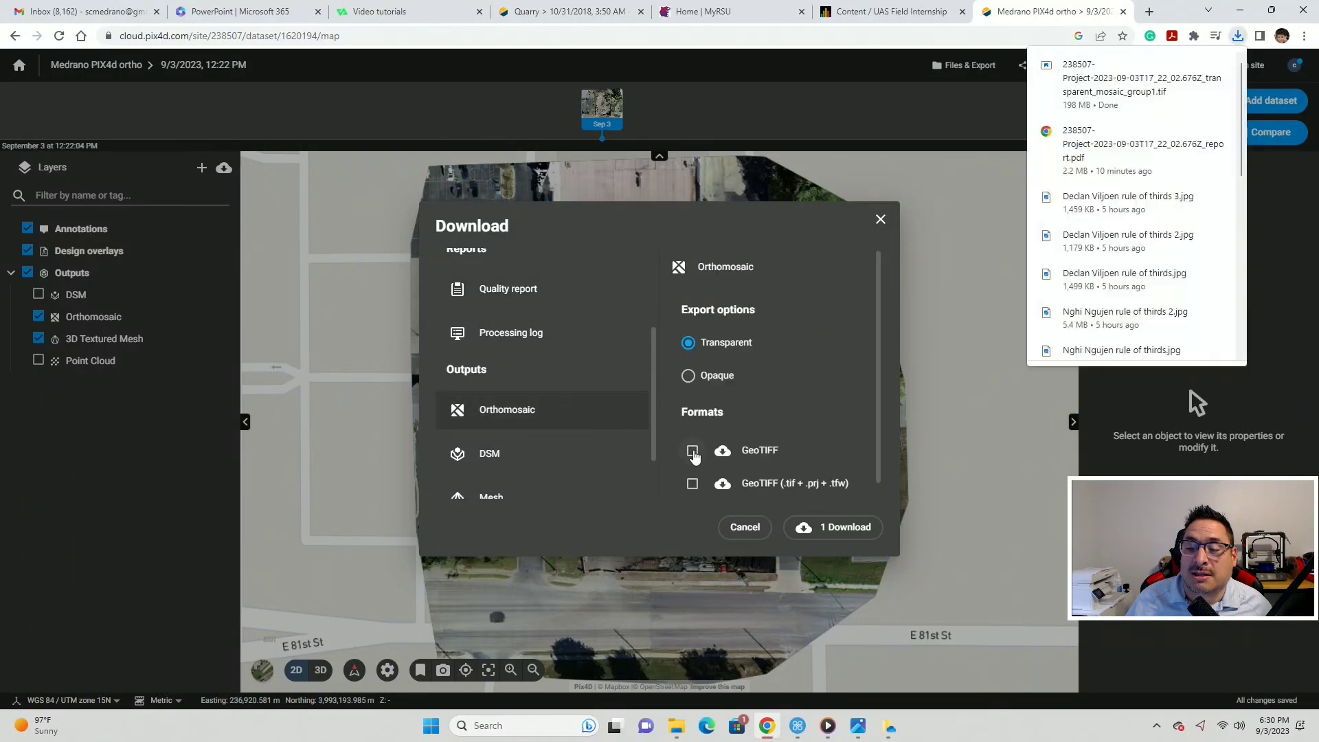
click(488, 457)
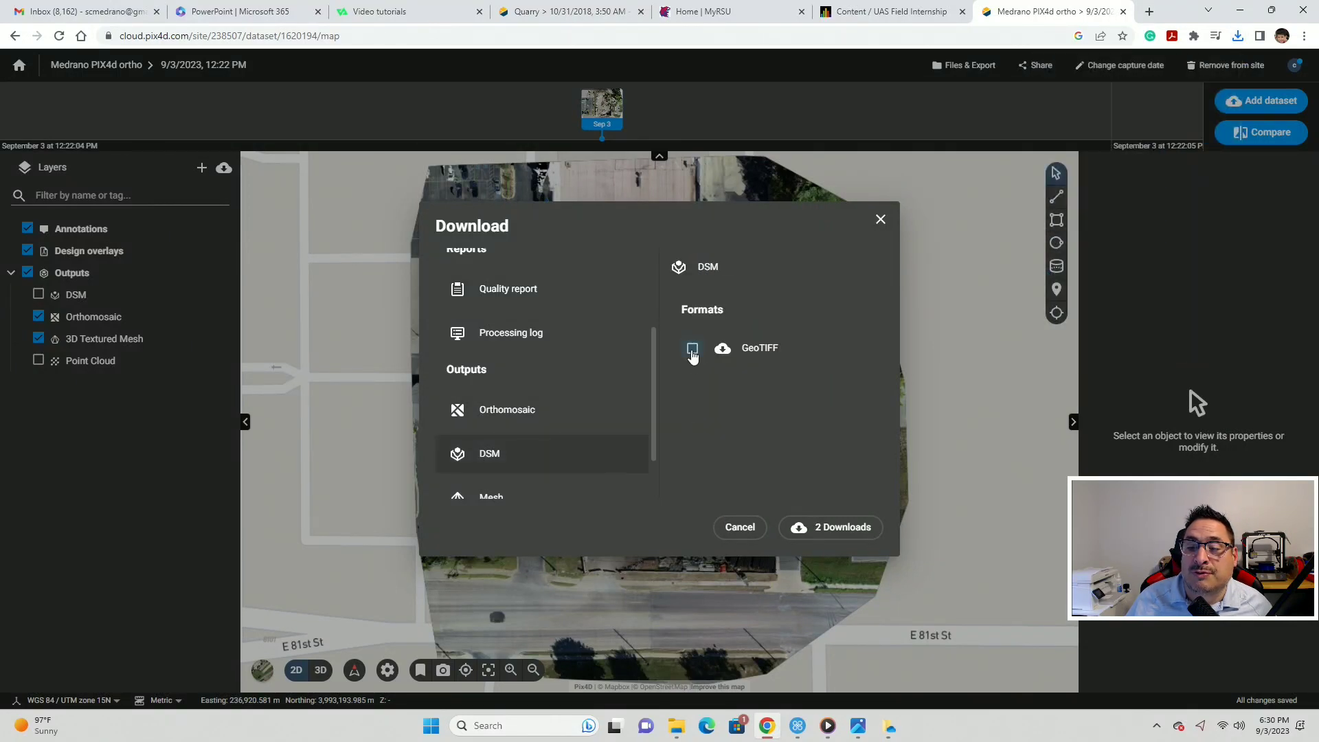
click(692, 348)
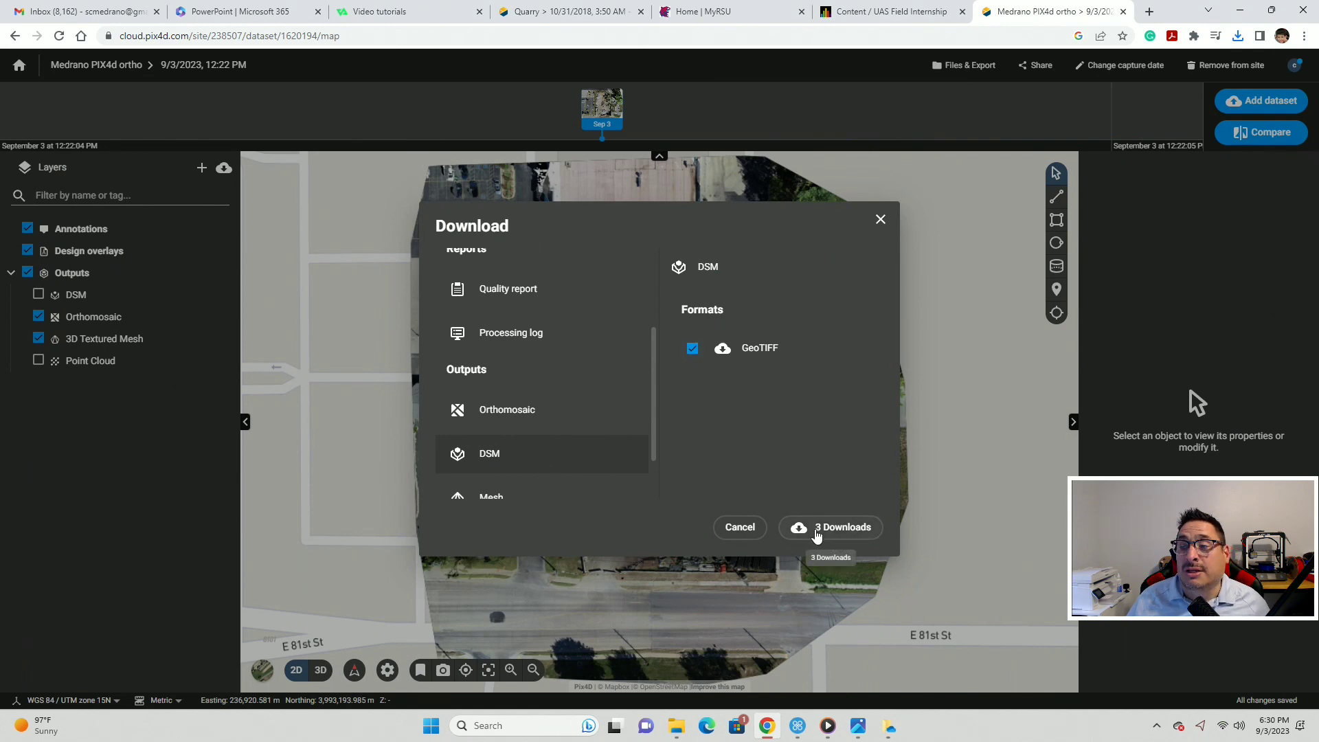
- Start the three downloads and save the quality report into 'A test folder for pix4d'
click(817, 532)
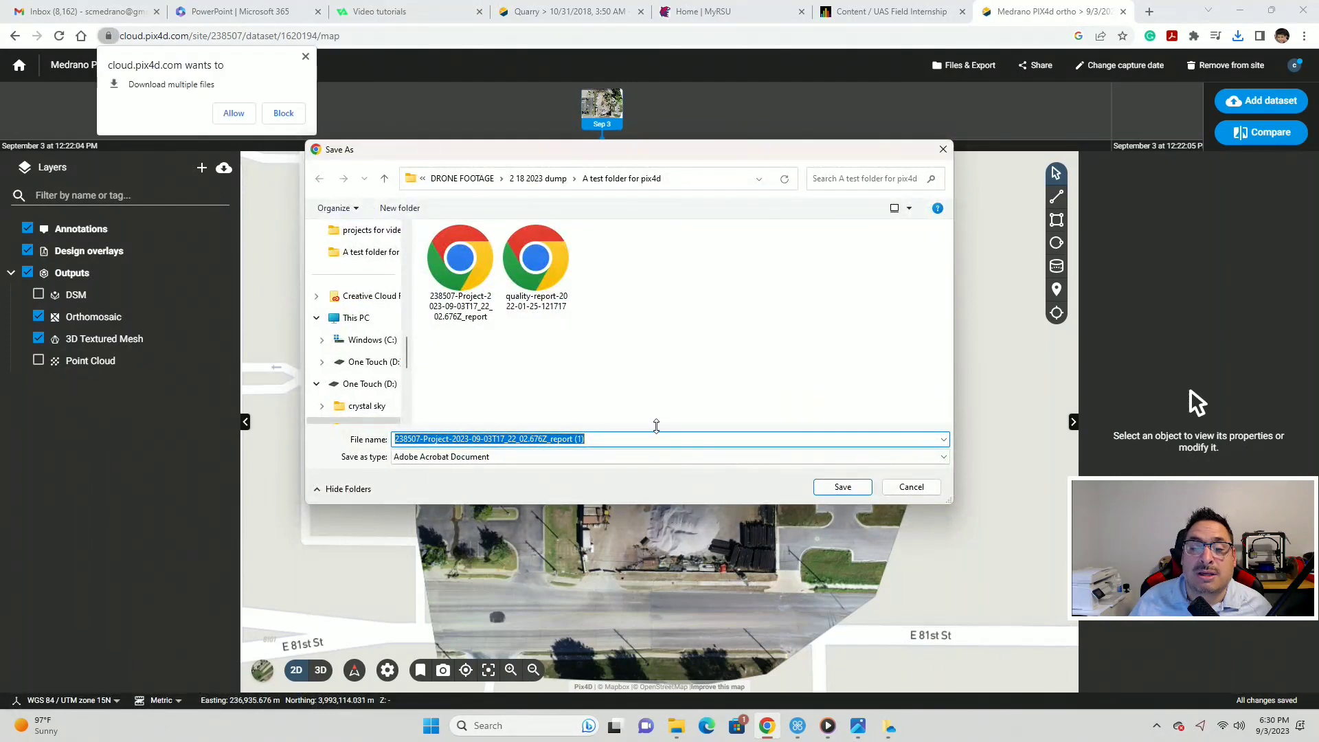
text(erert)
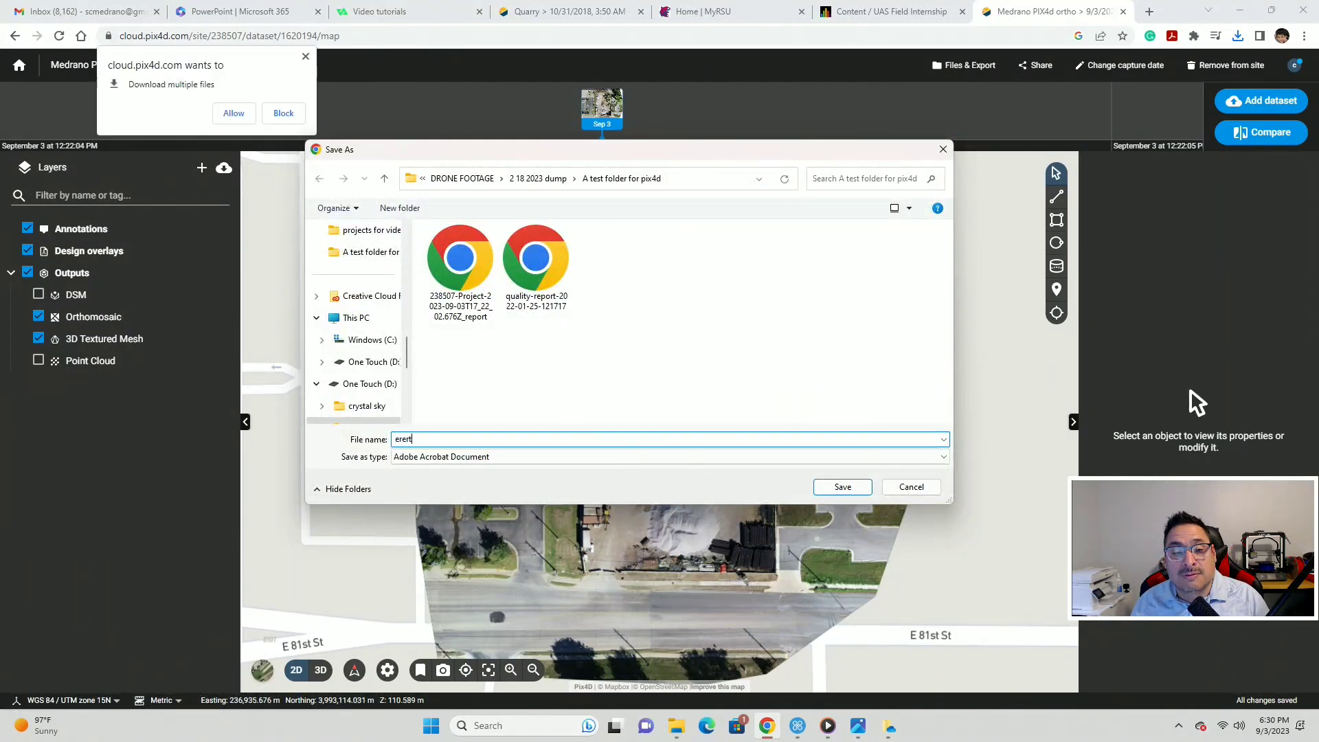
click(842, 487)
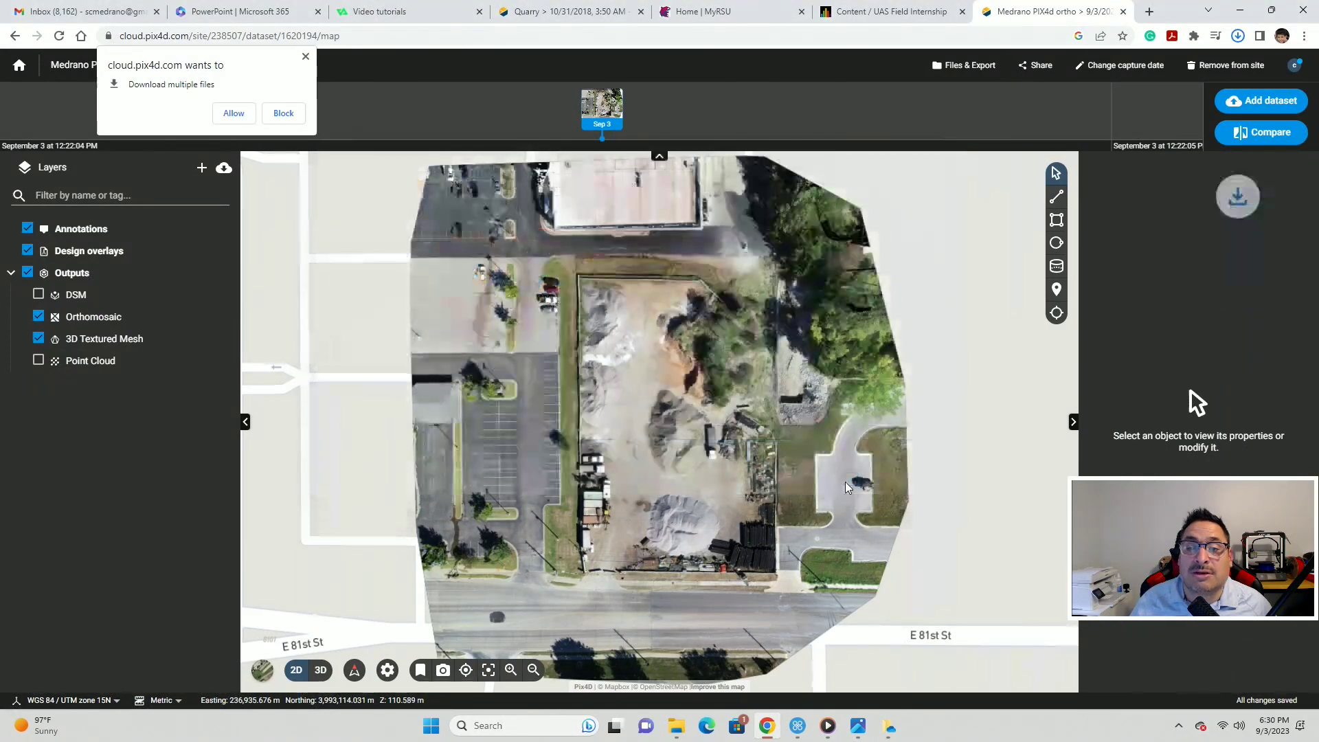
- View the downloaded transparent mosaic TIF in Photos, just this once
click(676, 726)
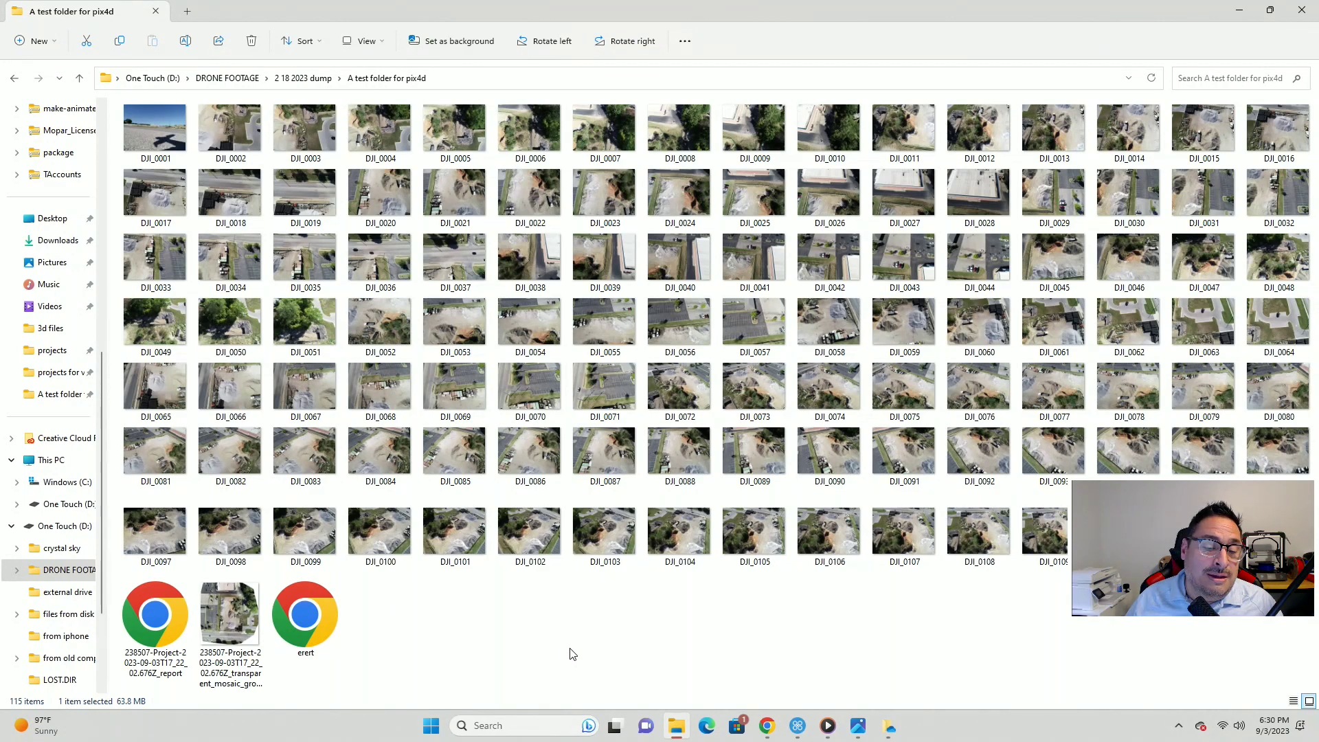
double_click(233, 612)
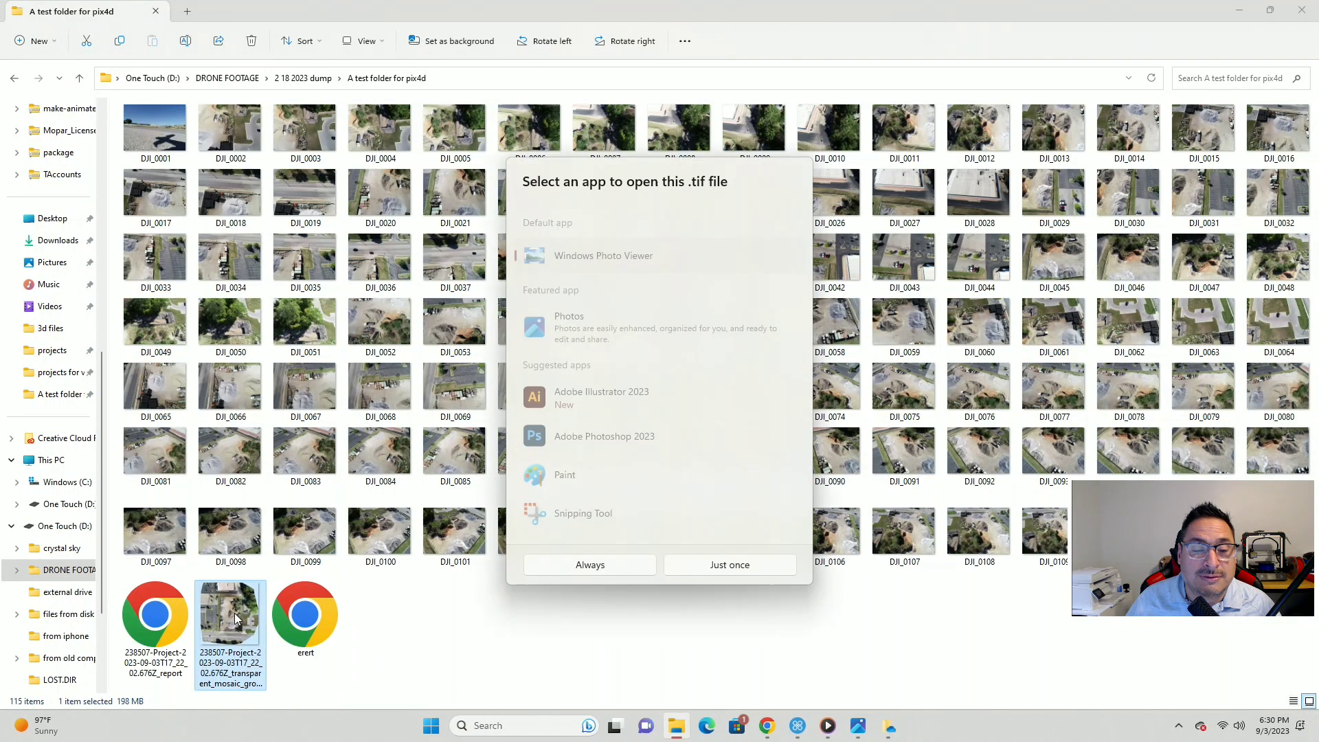
click(610, 316)
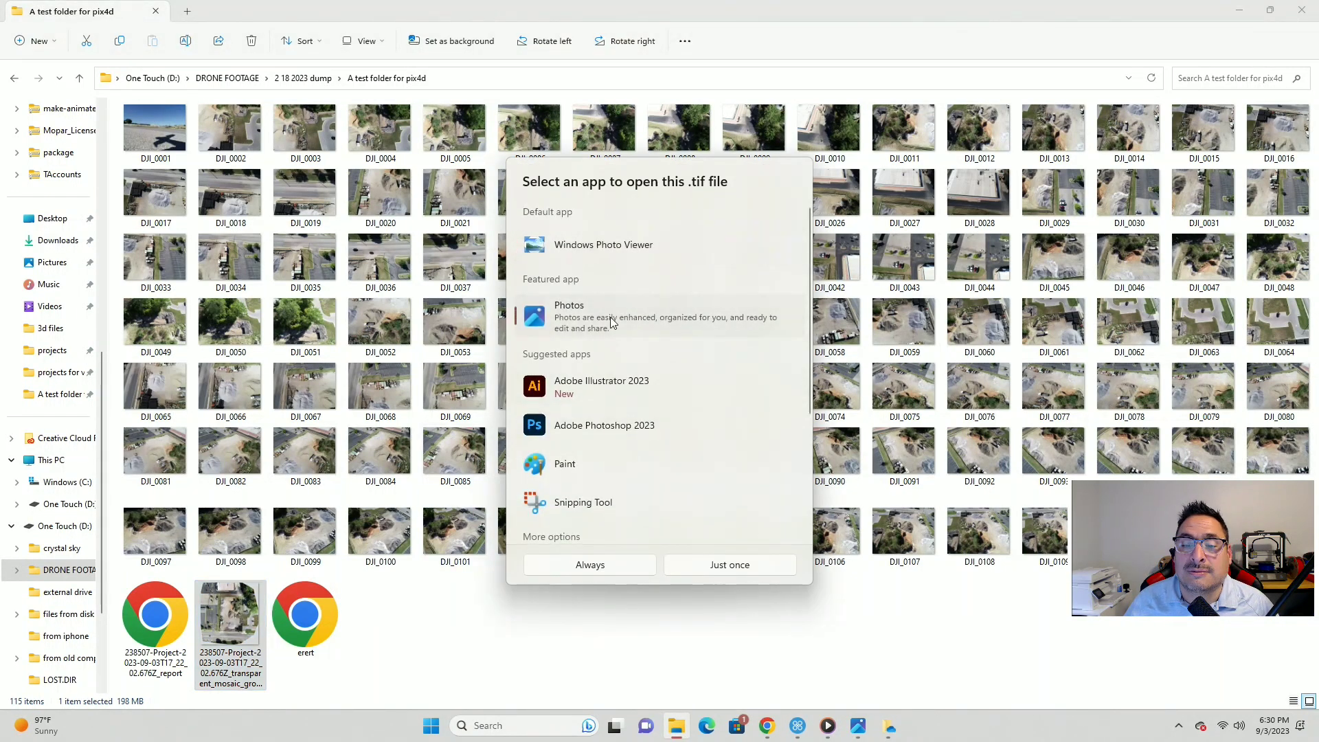
click(680, 567)
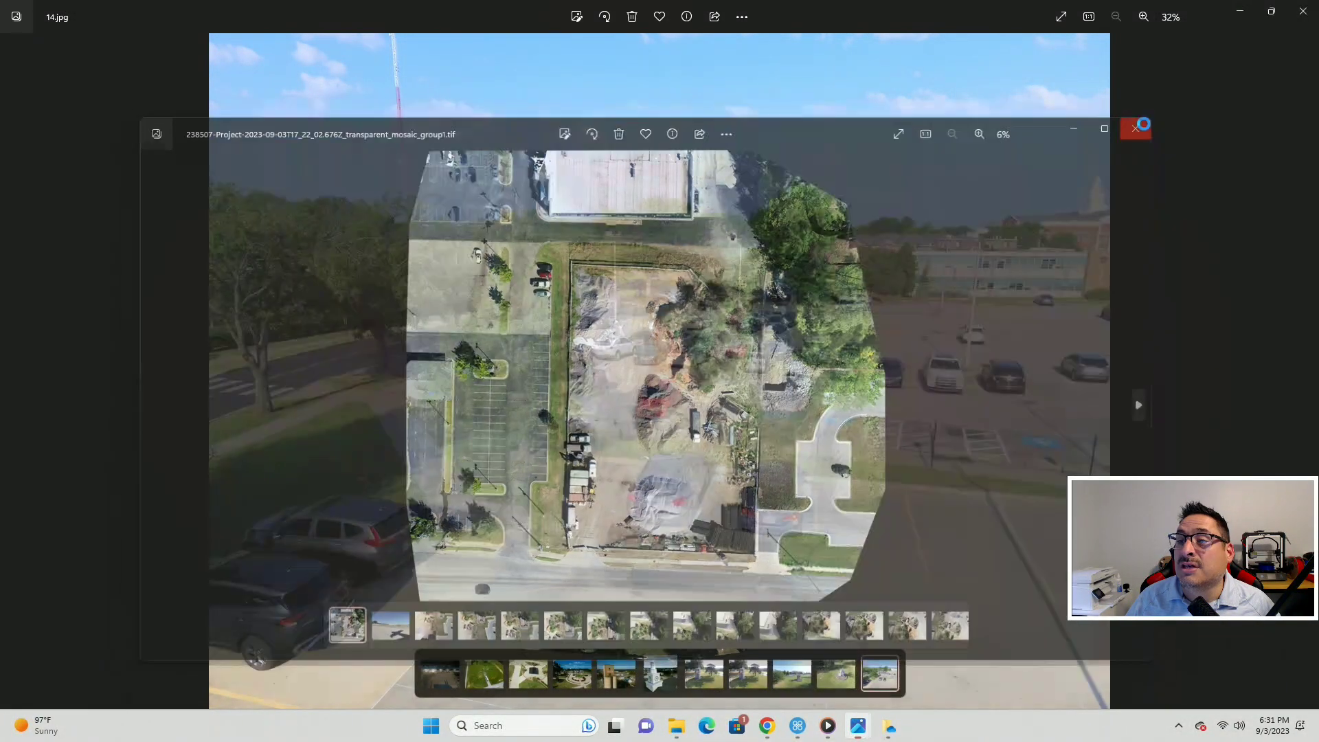
- Close the Photos windows and open the quality report PDF in Chrome
click(1145, 123)
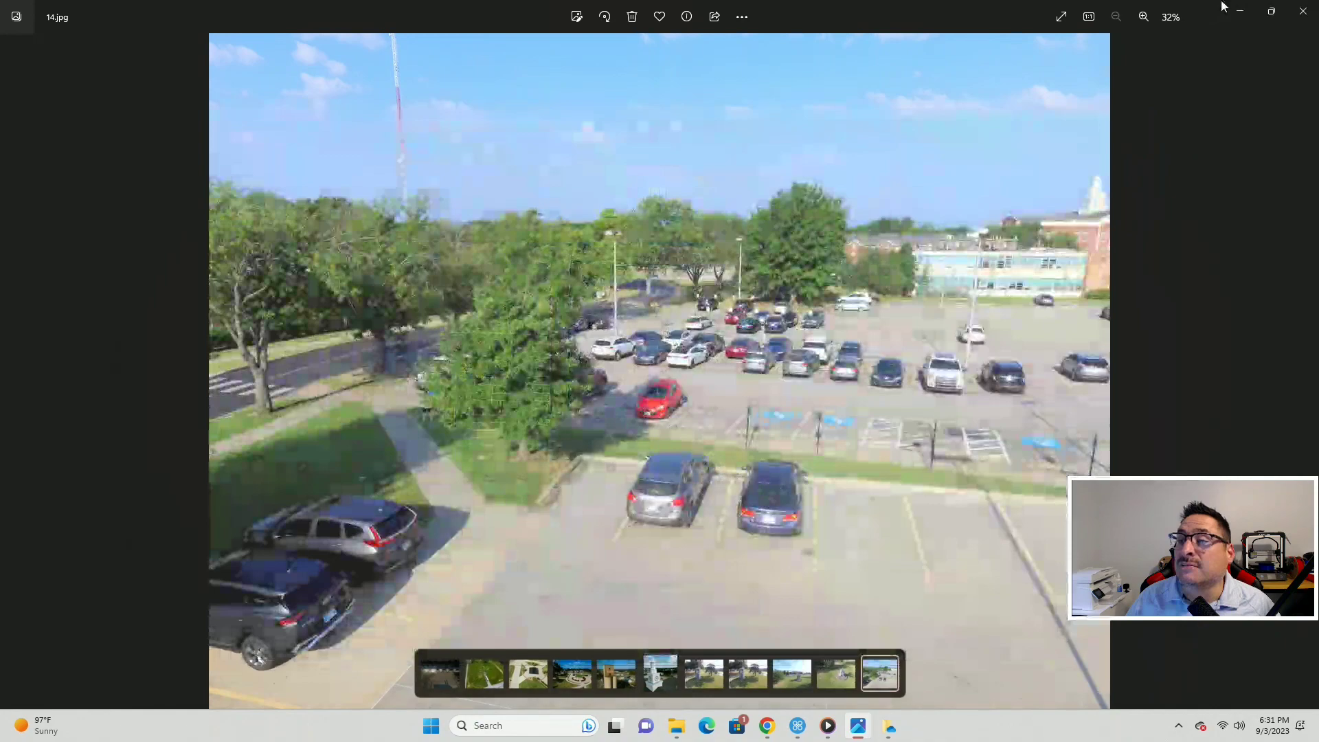
click(1303, 14)
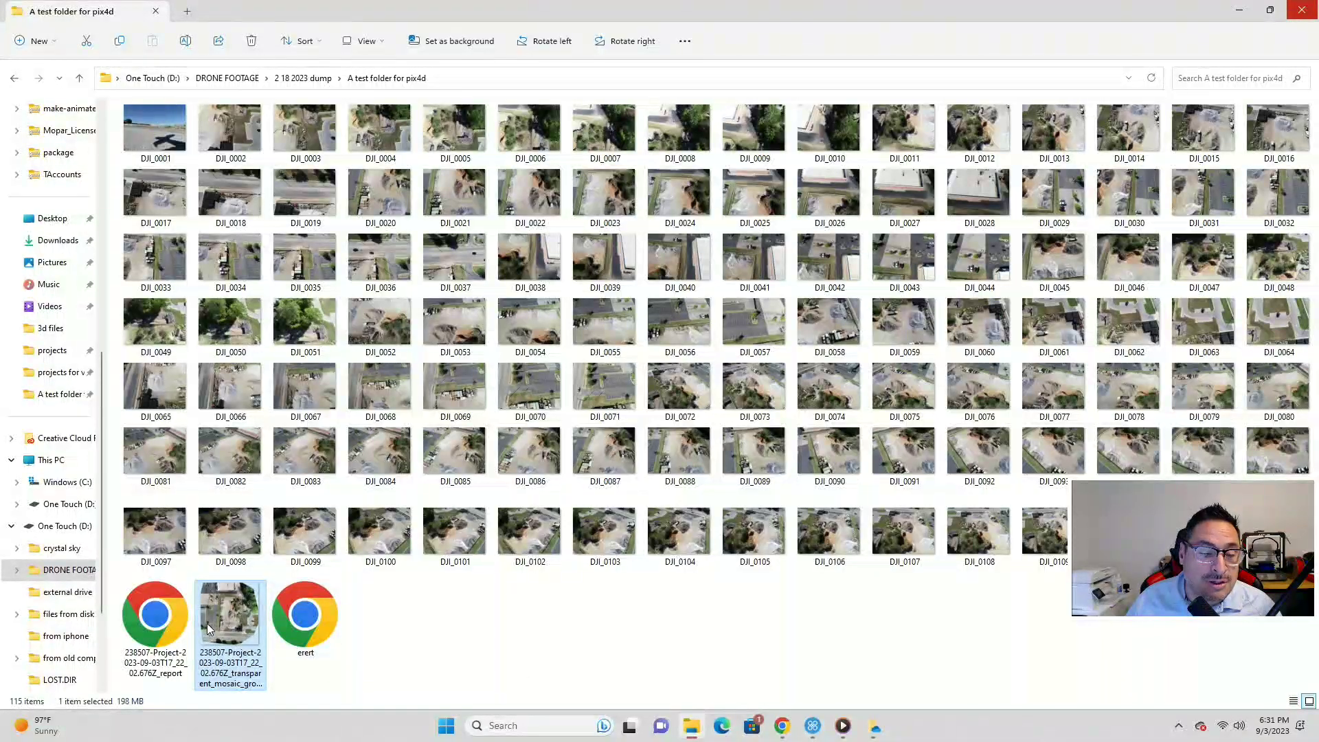
double_click(164, 616)
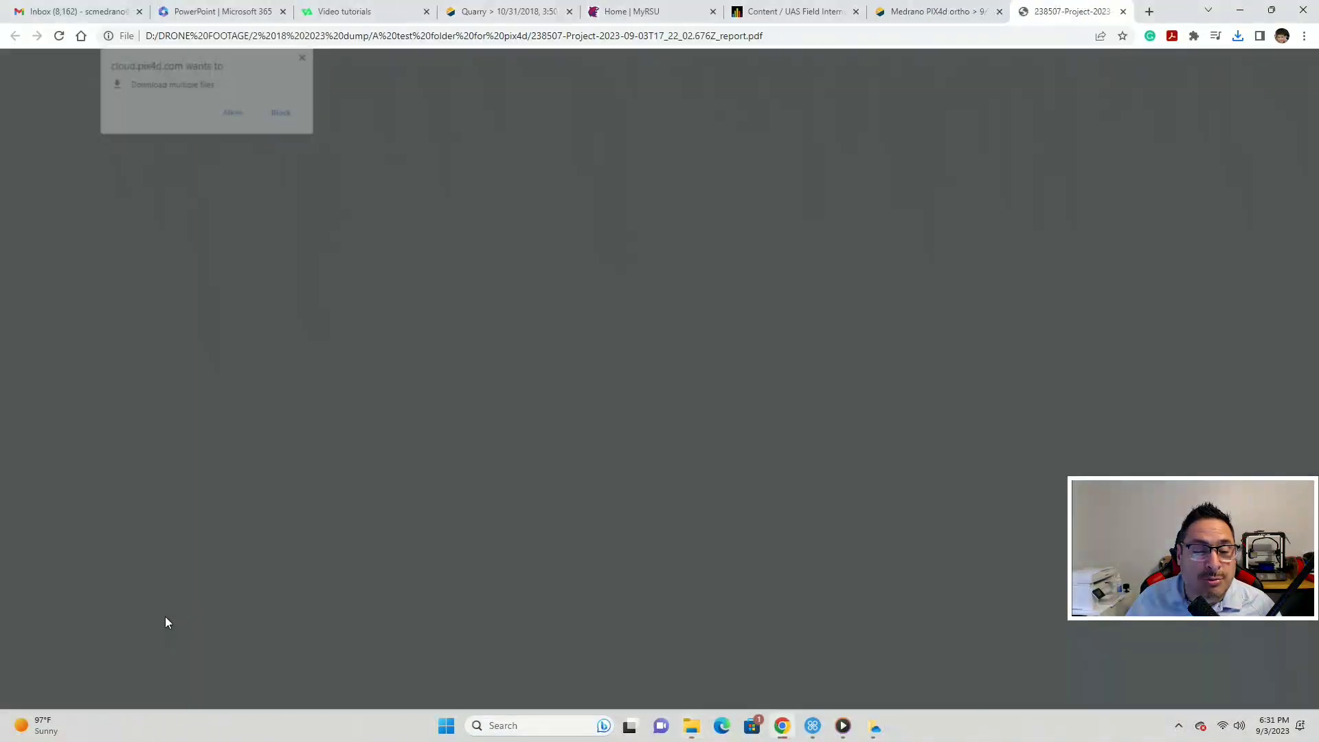
scroll(780, 377, down, 15)
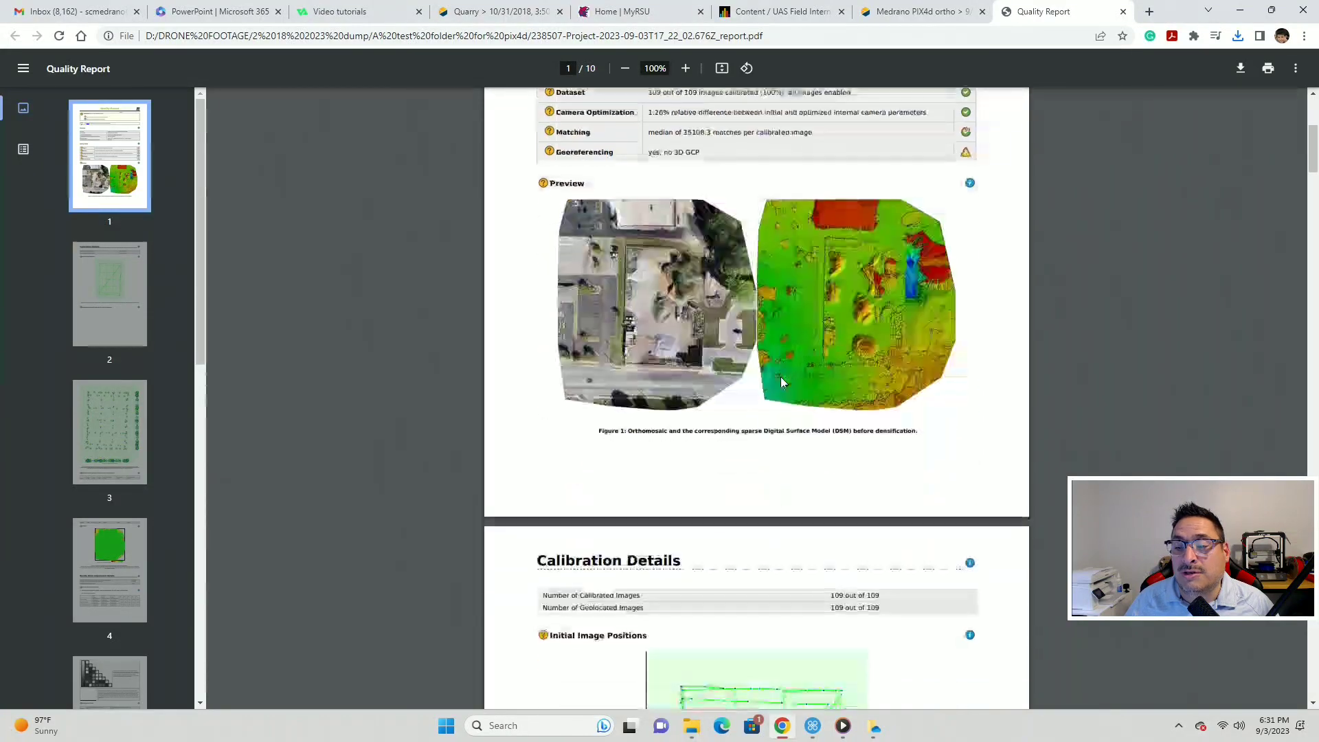
scroll(780, 388, down, 20)
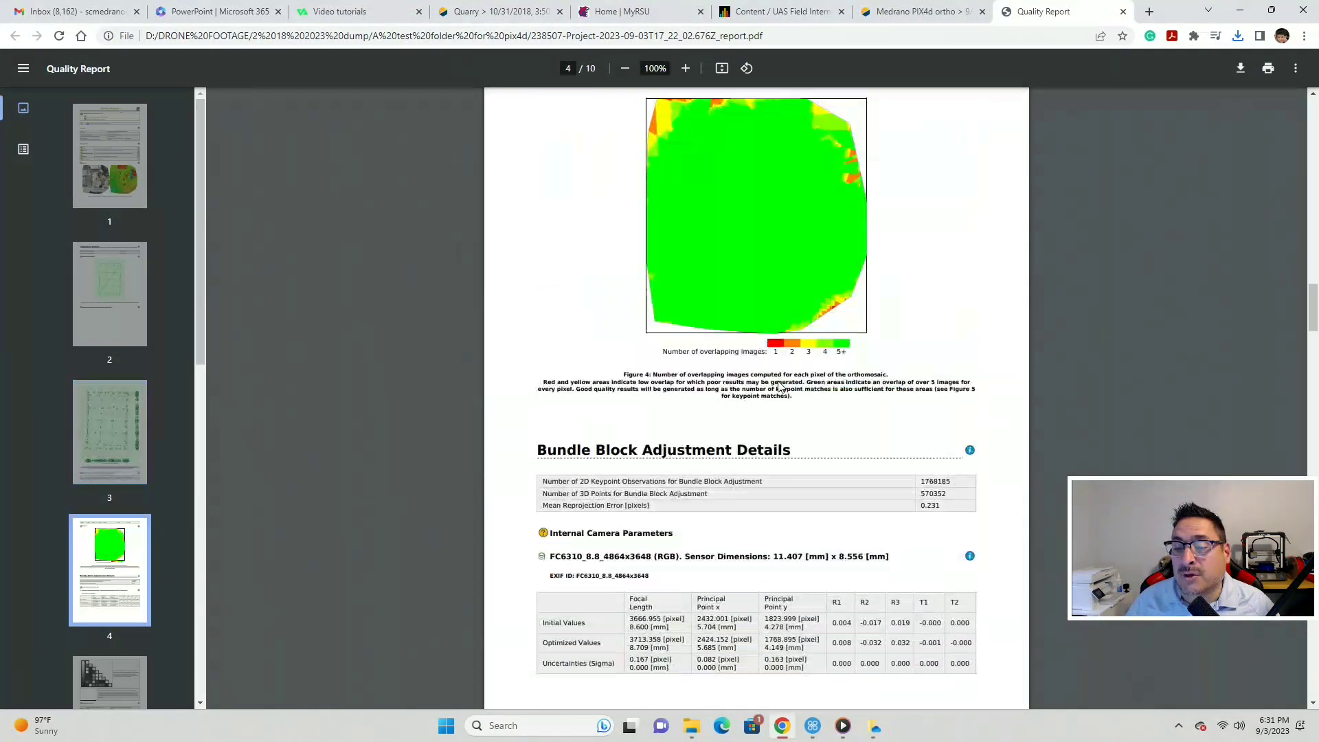
scroll(773, 384, down, 1)
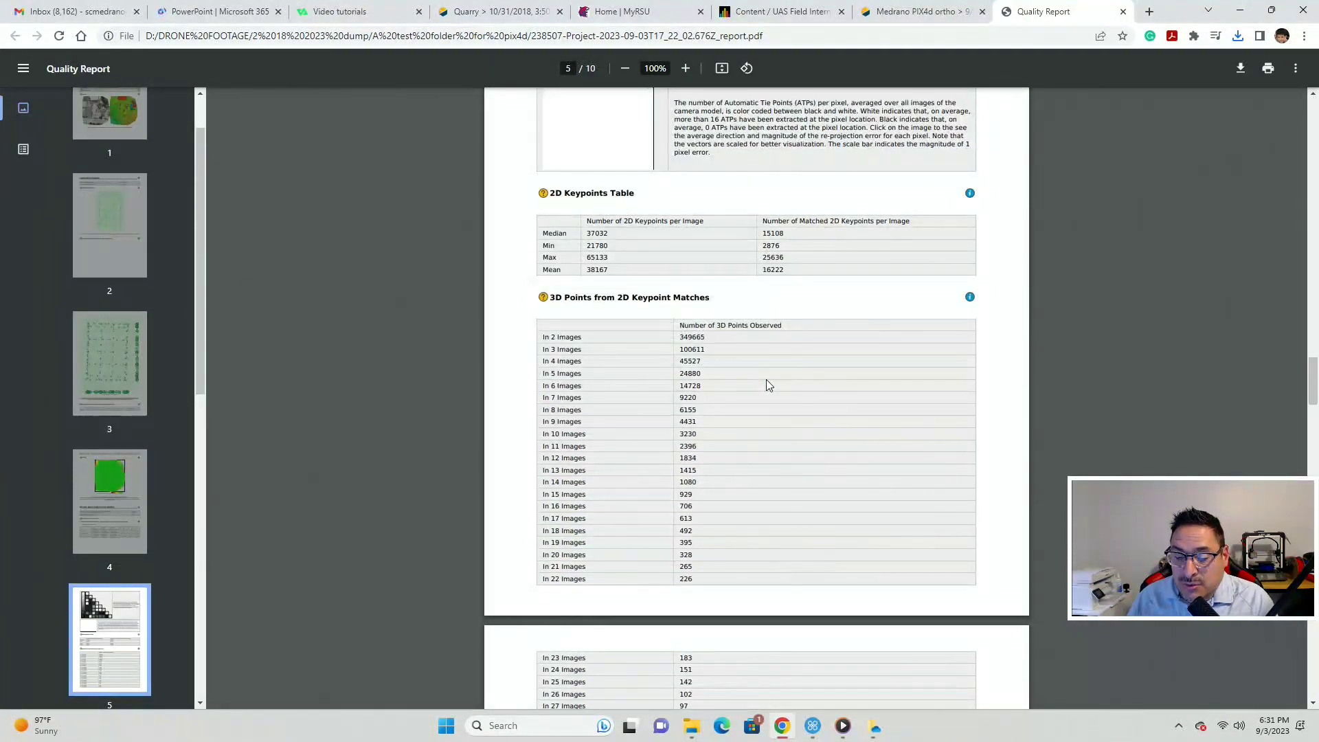